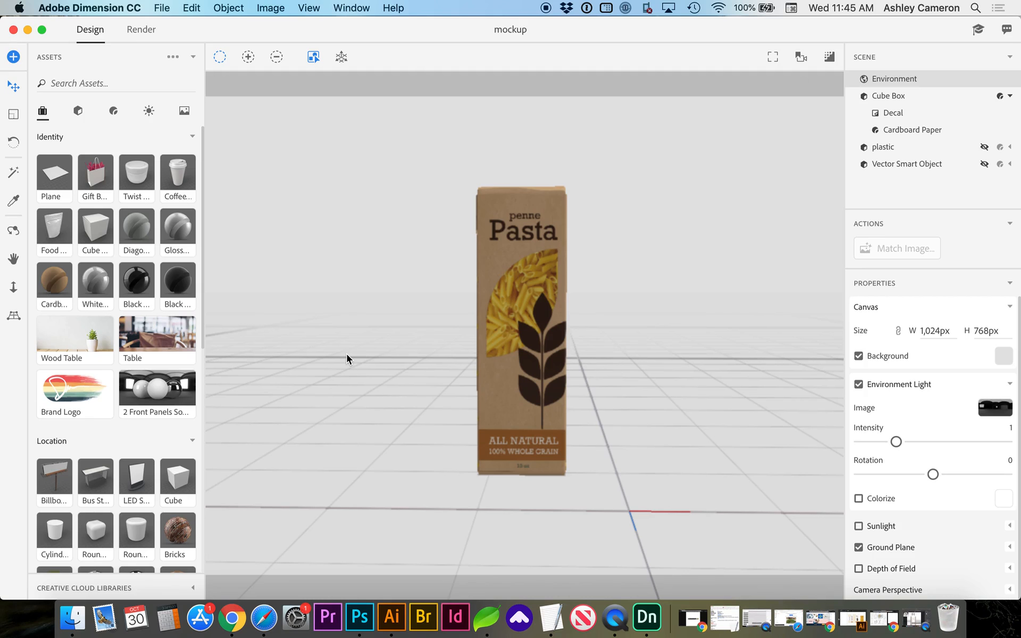
# - Select the Cube Box pasta model in the scene, then switch to the Illustrator dieline
pyautogui.click(471, 208)
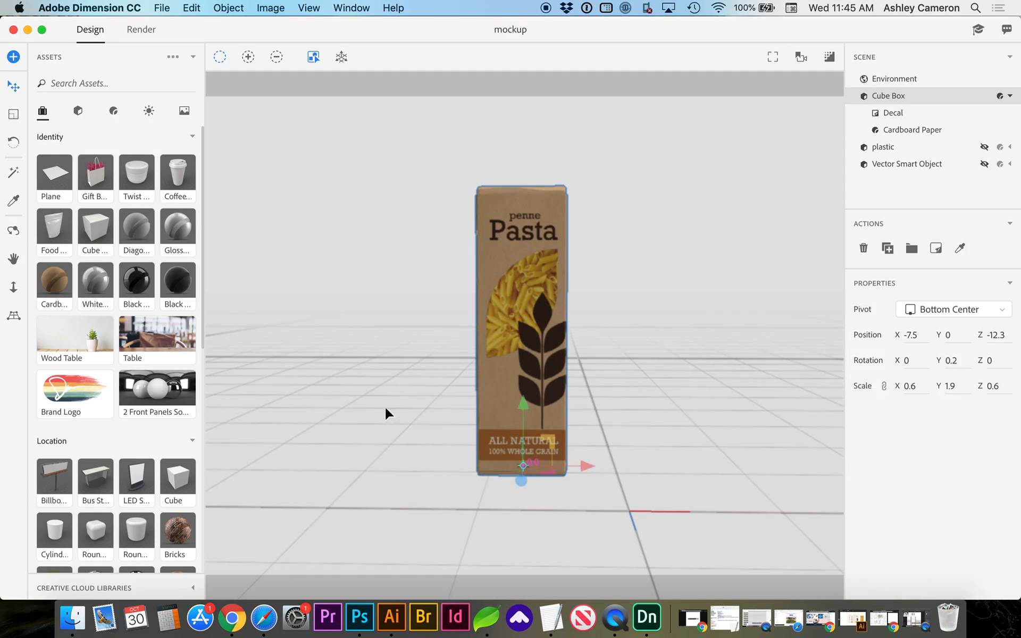
pyautogui.click(388, 626)
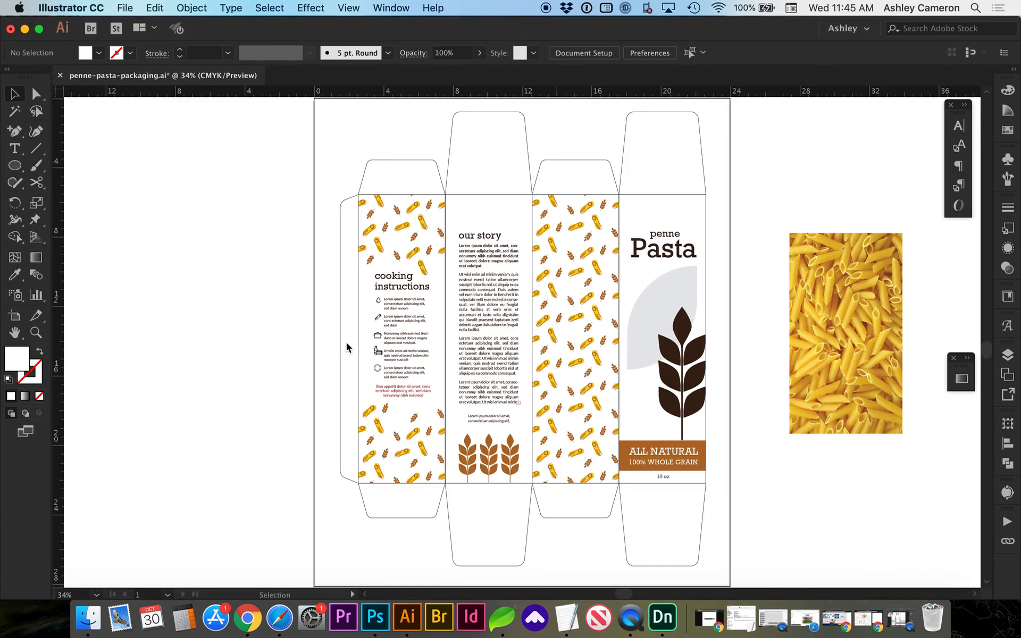
pyautogui.hscroll(5, 347, 347)
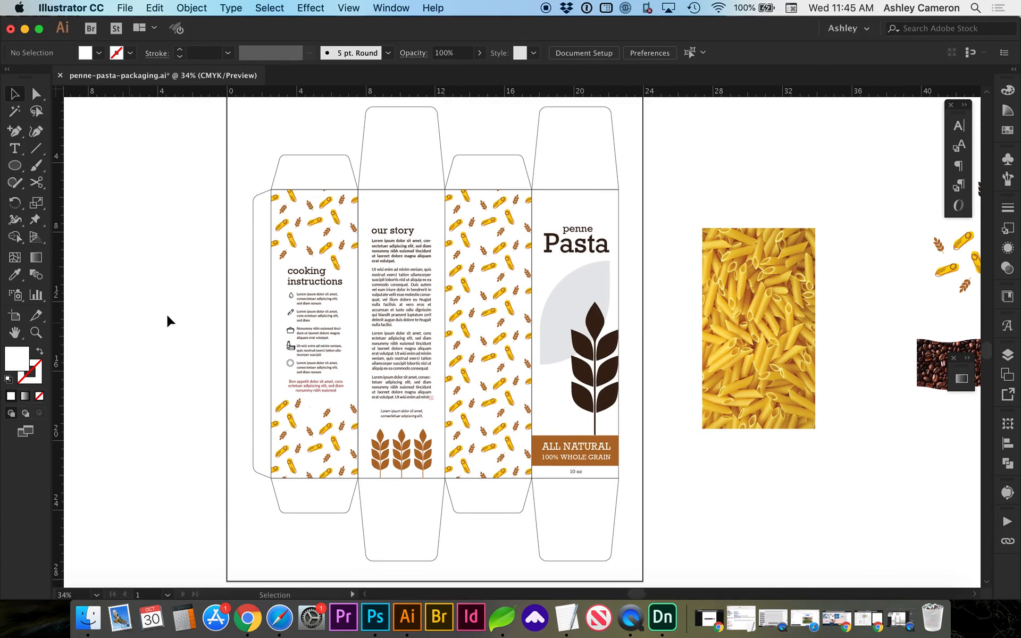
pyautogui.hscroll(-3, 302, 348)
pyautogui.hscroll(-3, 360, 128)
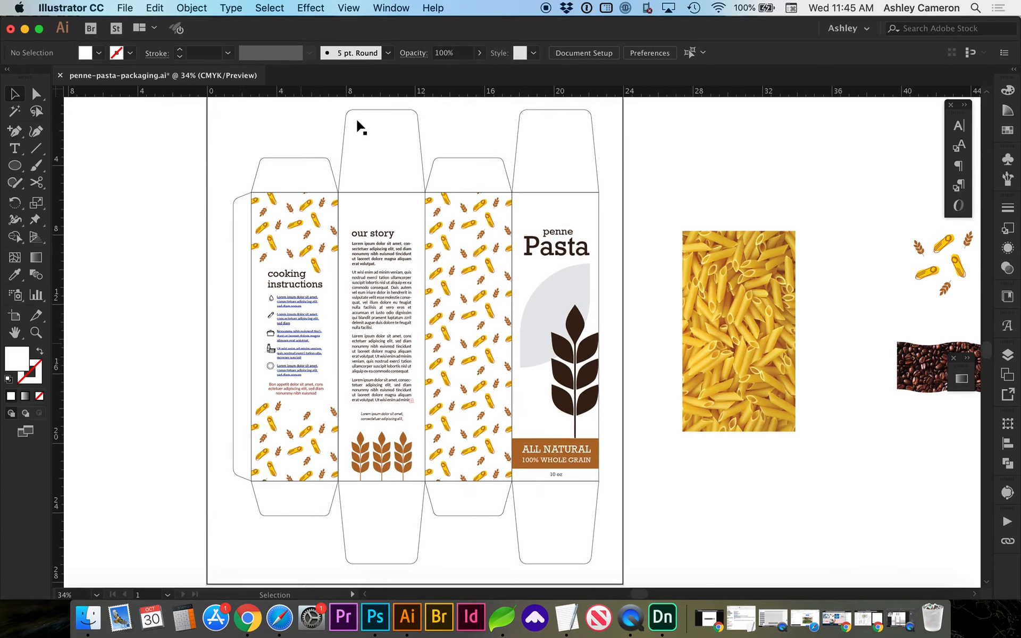
pyautogui.hscroll(-3, 254, 306)
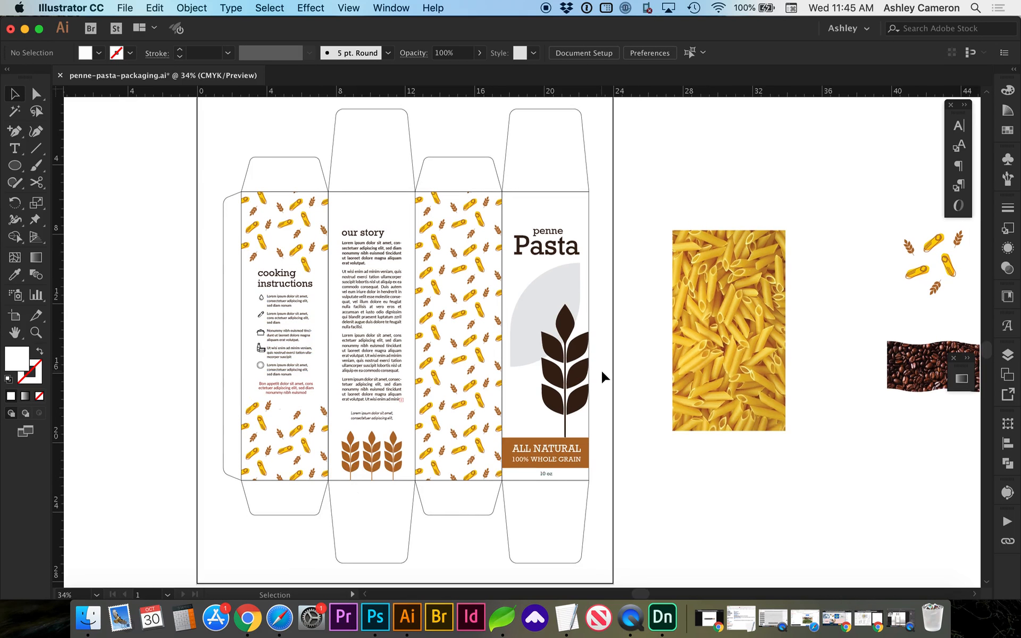
pyautogui.hscroll(2, 604, 377)
pyautogui.hscroll(2, 604, 377)
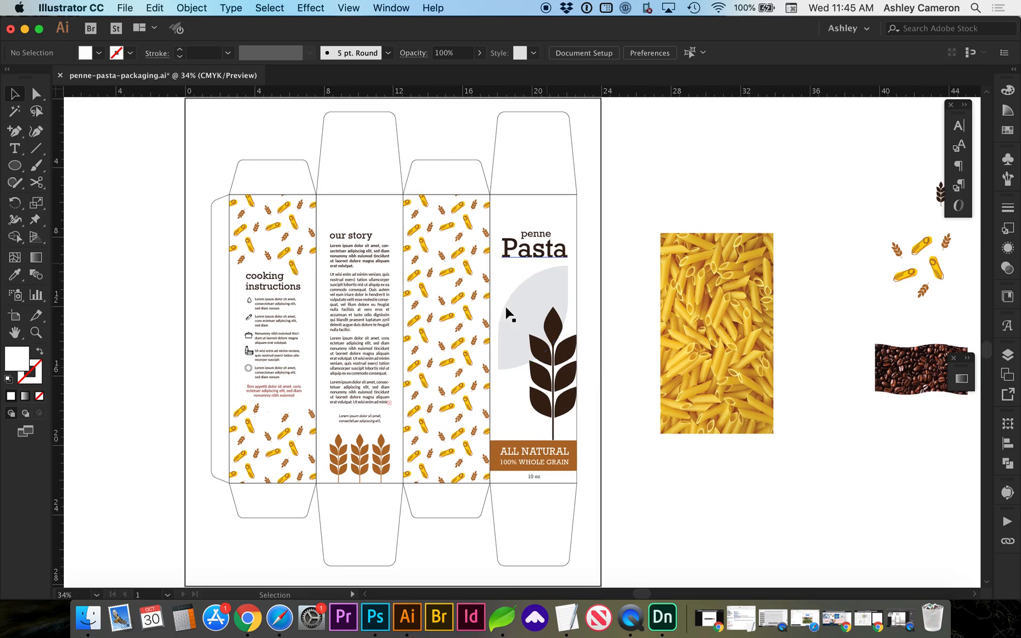
# - Inspect the grey quarter-round shape on the front panel and select the pasta photo beside the artboard
pyautogui.click(509, 315)
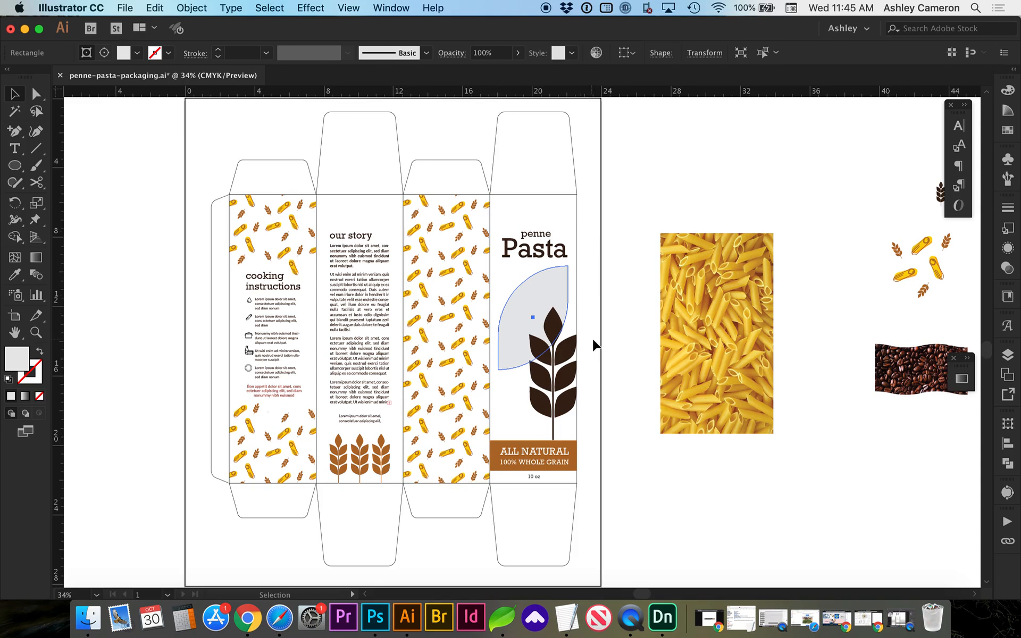
pyautogui.click(613, 409)
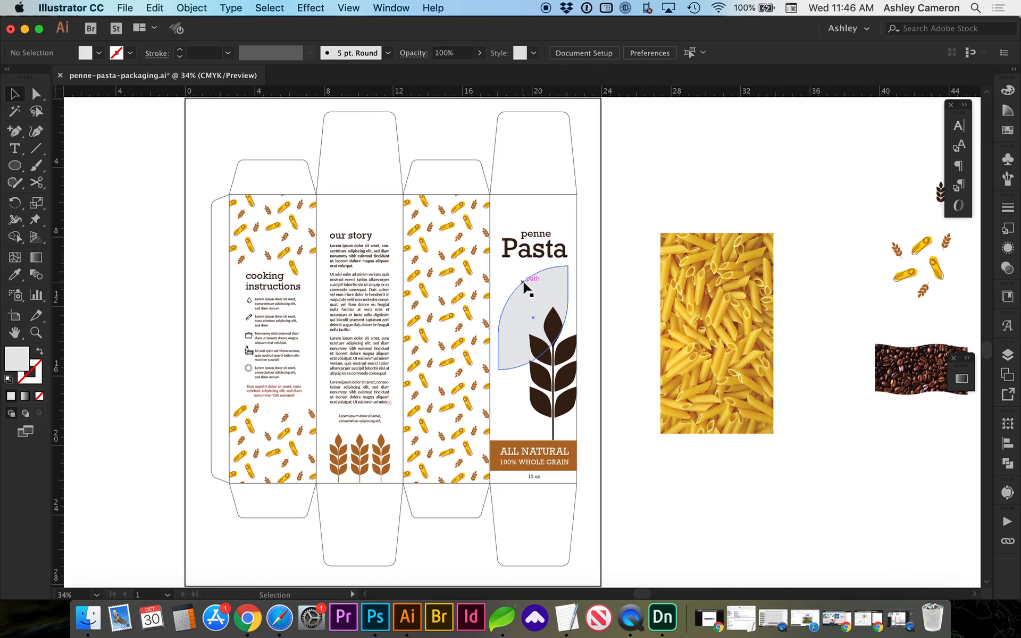
pyautogui.click(727, 320)
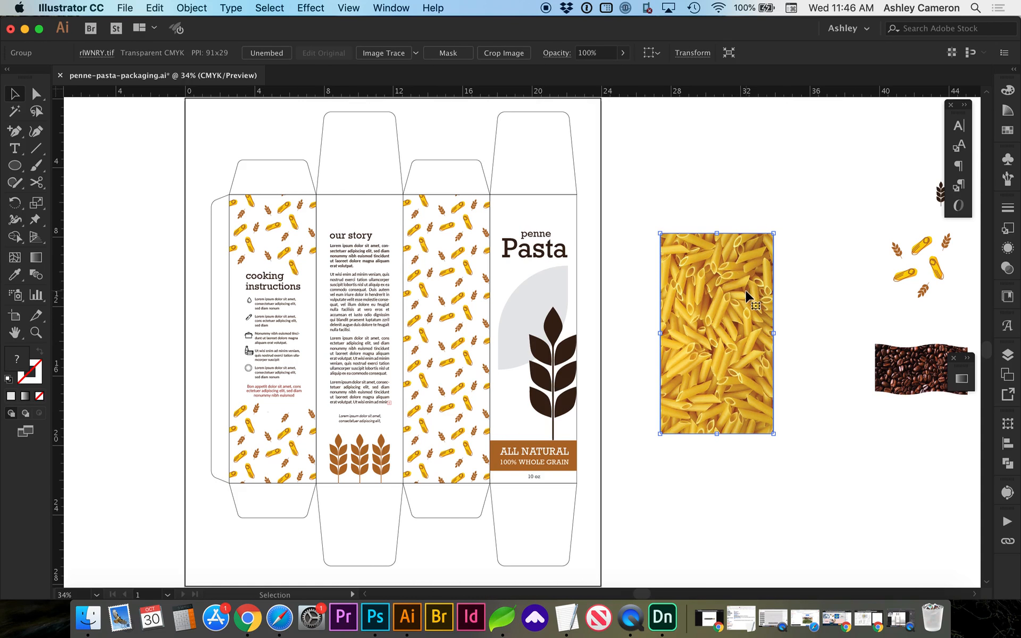
# - Place the pasta photo over the front panel and send it backward behind the wheat graphic
pyautogui.moveTo(750, 295)
pyautogui.mouseDown()
pyautogui.moveTo(549, 303)
pyautogui.moveTo(519, 320)
pyautogui.mouseUp()
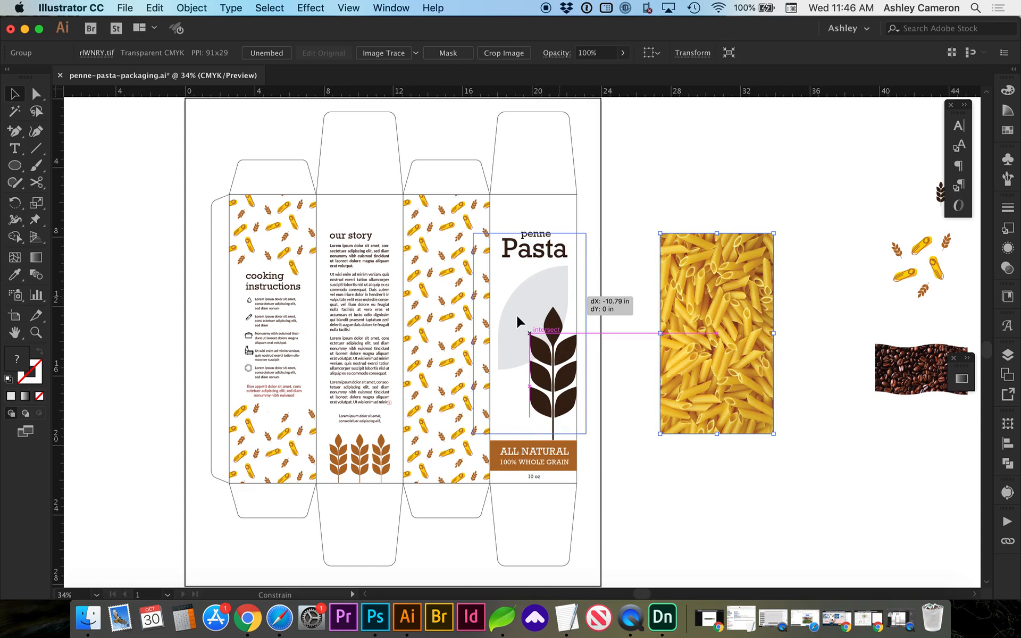
pyautogui.keyDown('shift'); pyautogui.moveTo(519, 321); pyautogui.dragTo(519, 321); pyautogui.keyUp('shift')
pyautogui.press('super+shift+bracketleft')
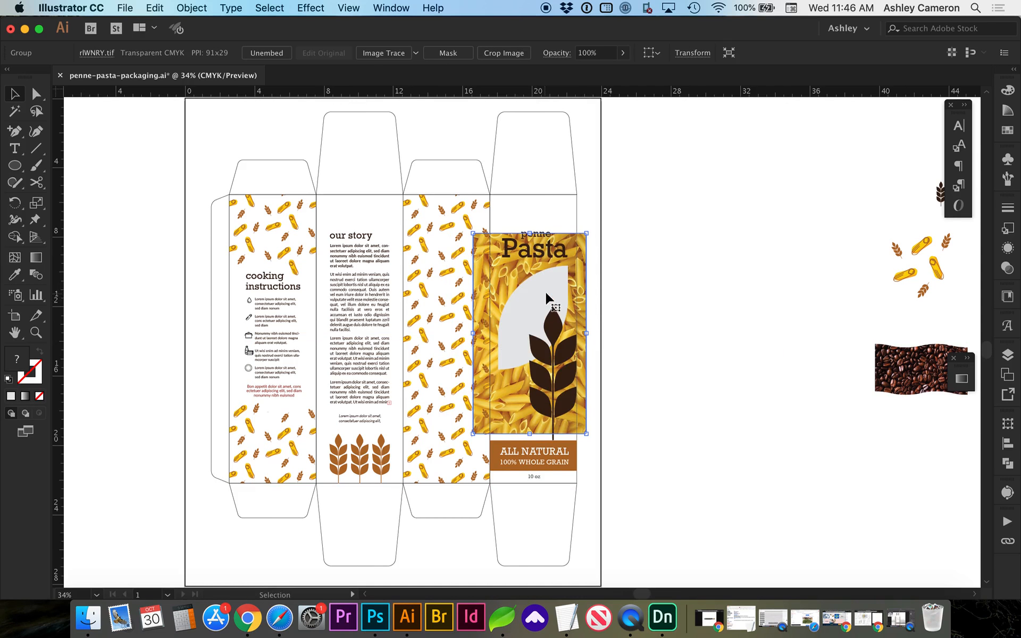
pyautogui.click(192, 8)
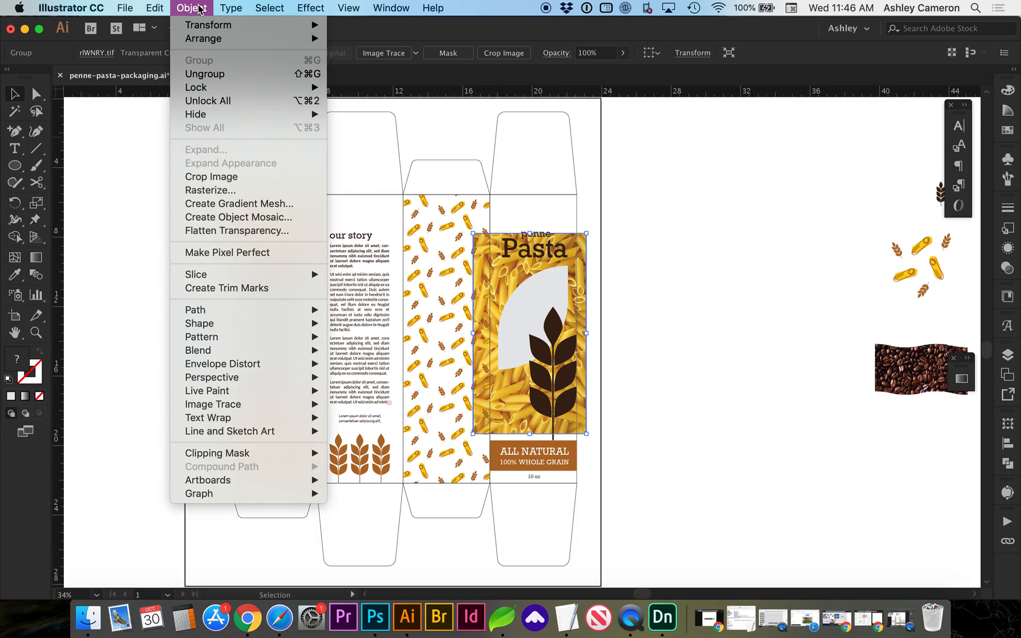
pyautogui.moveTo(203, 38)
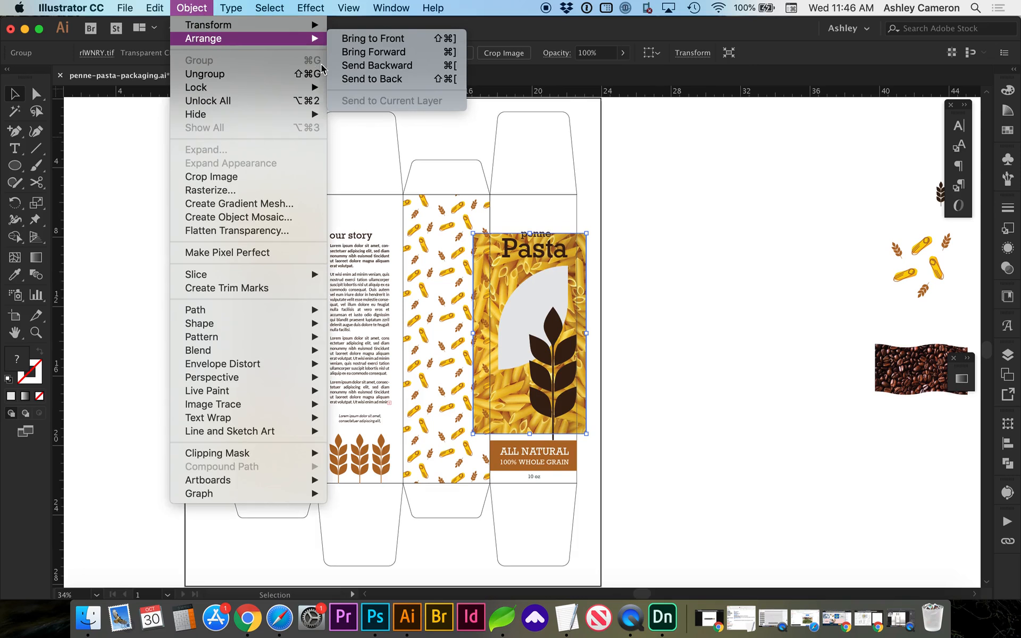
pyautogui.click(357, 68)
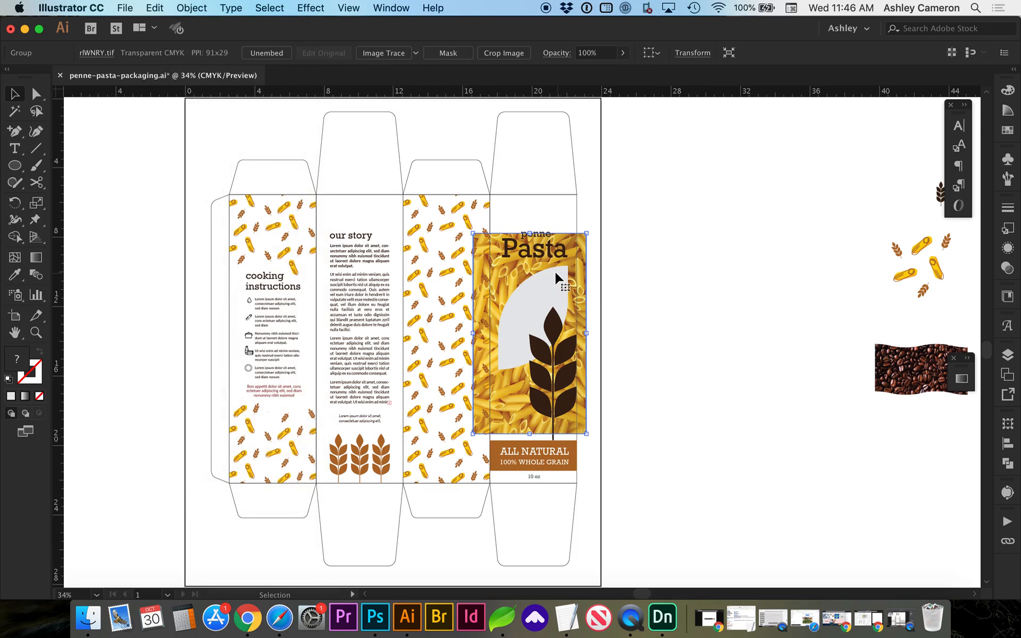
# - Make a clipping mask (Cmd+7) so the pasta photo sits inside the grey leaf shape
pyautogui.click(556, 278)
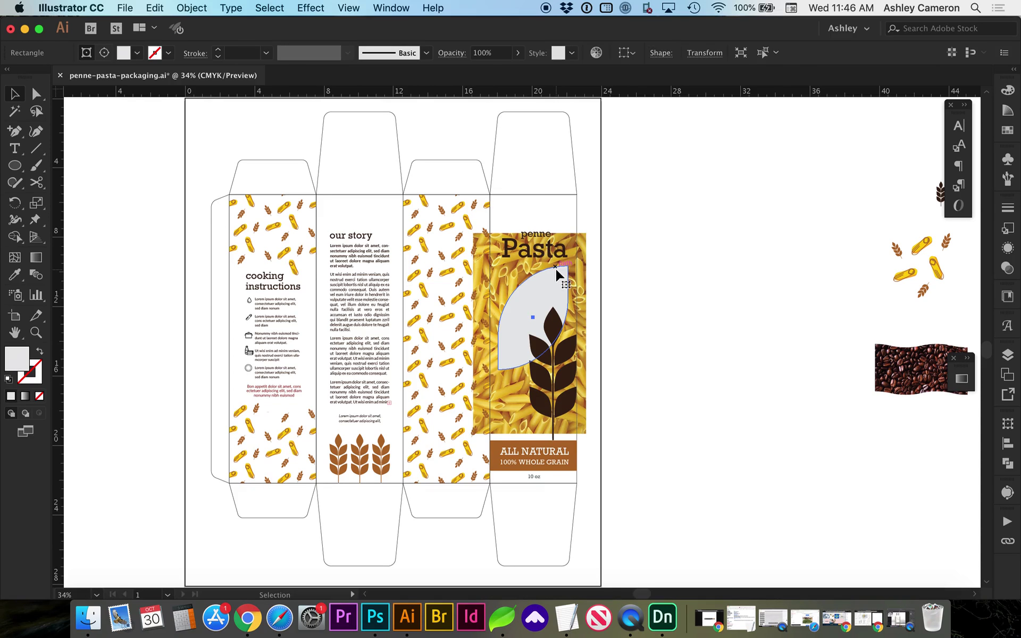
pyautogui.keyDown('shift'); pyautogui.click(585, 261); pyautogui.keyUp('shift')
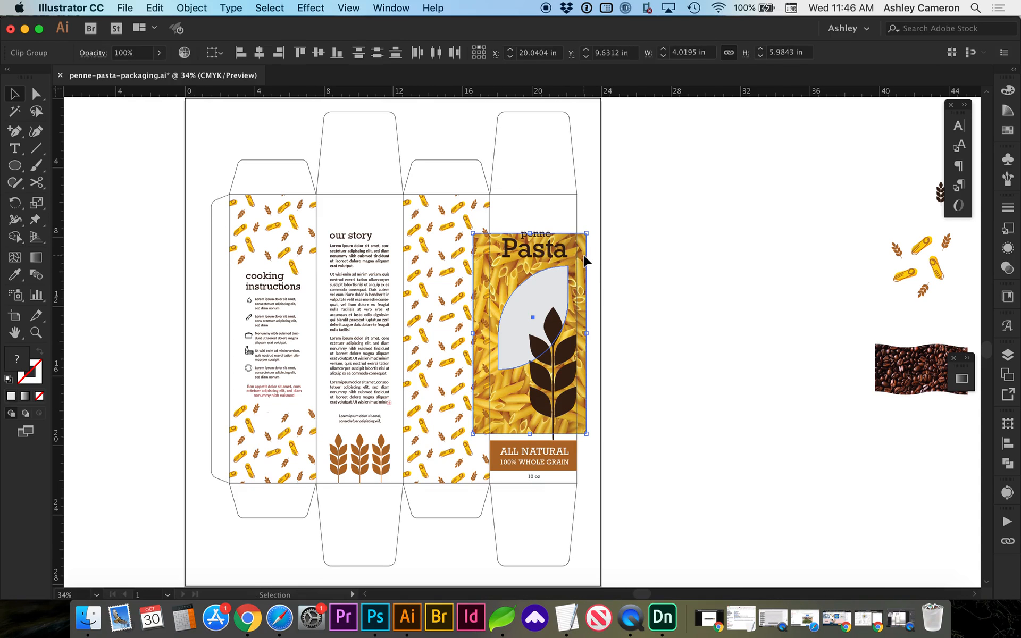
pyautogui.press('a')
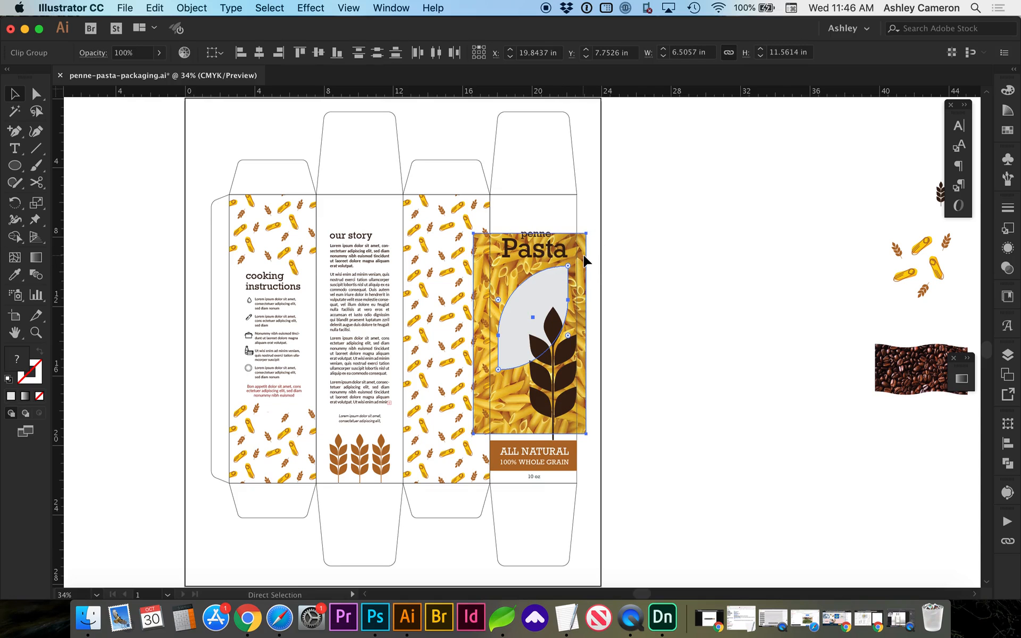
pyautogui.press('super+7')
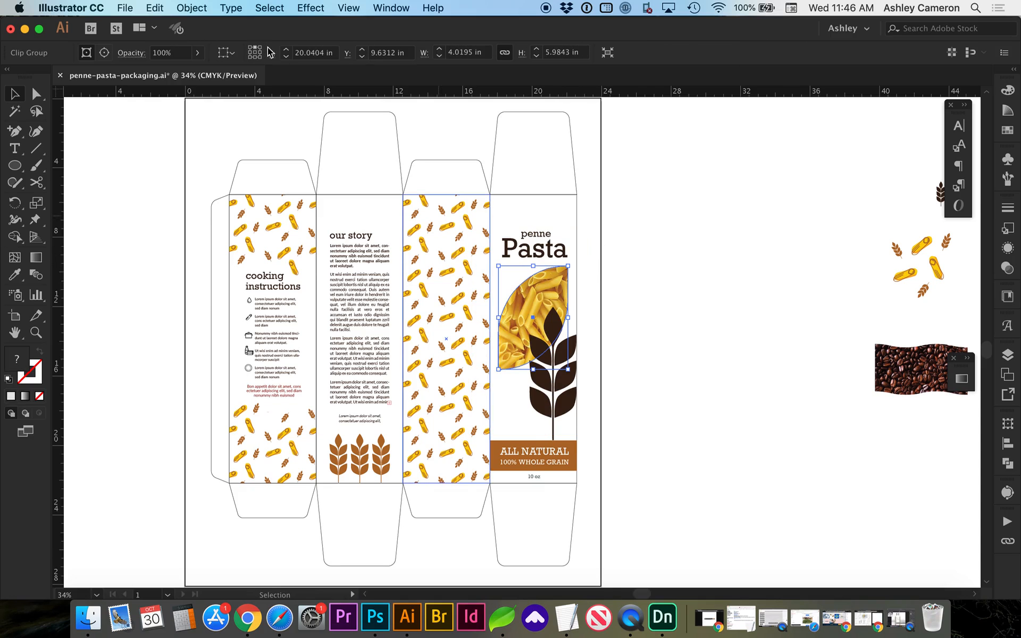
pyautogui.click(191, 8)
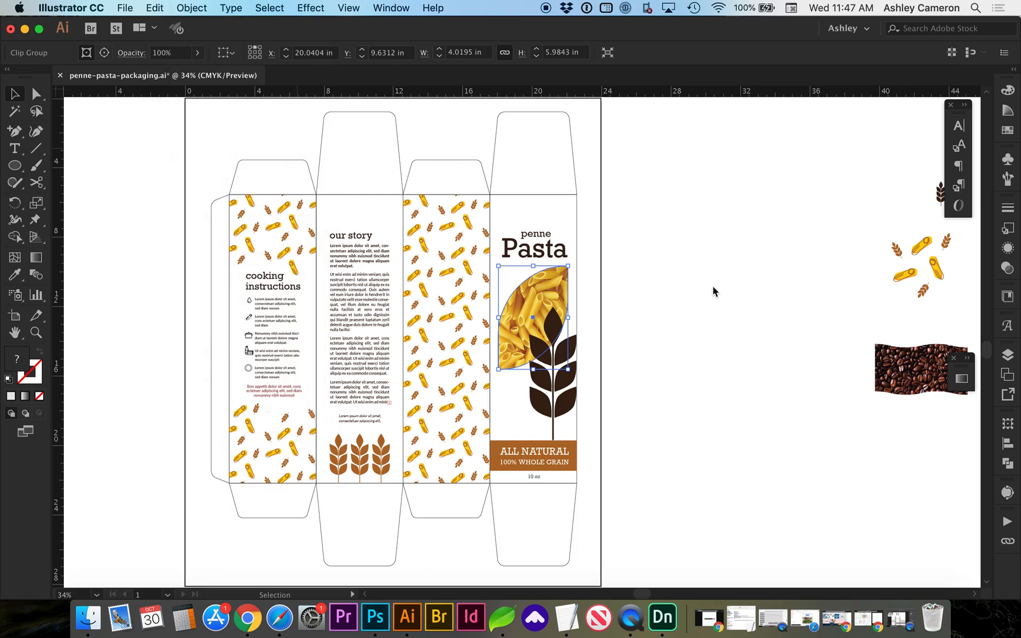
pyautogui.click(683, 305)
pyautogui.click(650, 329)
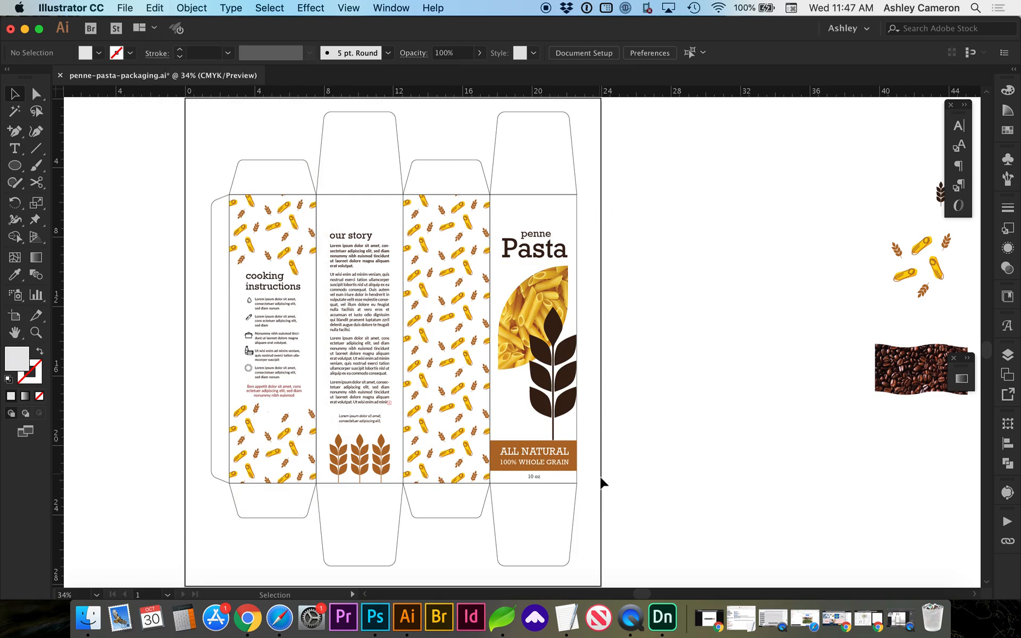
# - Select and copy all the box panel artwork, then switch over to Photoshop
pyautogui.moveTo(602, 482)
pyautogui.mouseDown()
pyautogui.moveTo(375, 360)
pyautogui.moveTo(193, 196)
pyautogui.mouseUp()
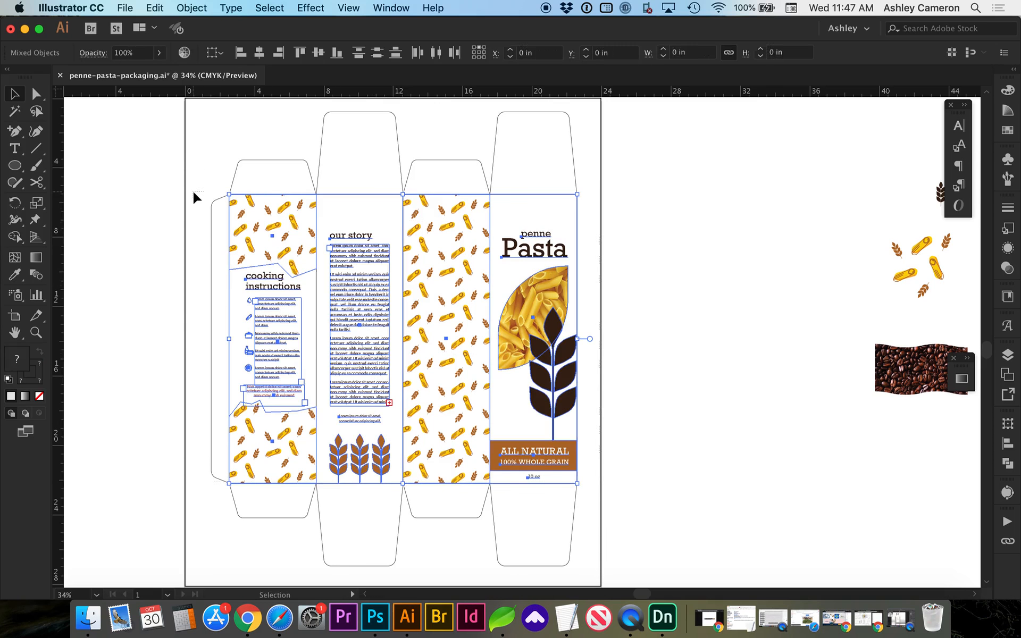
pyautogui.click(267, 139)
pyautogui.press('a')
pyautogui.press('super+a')
pyautogui.press('v')
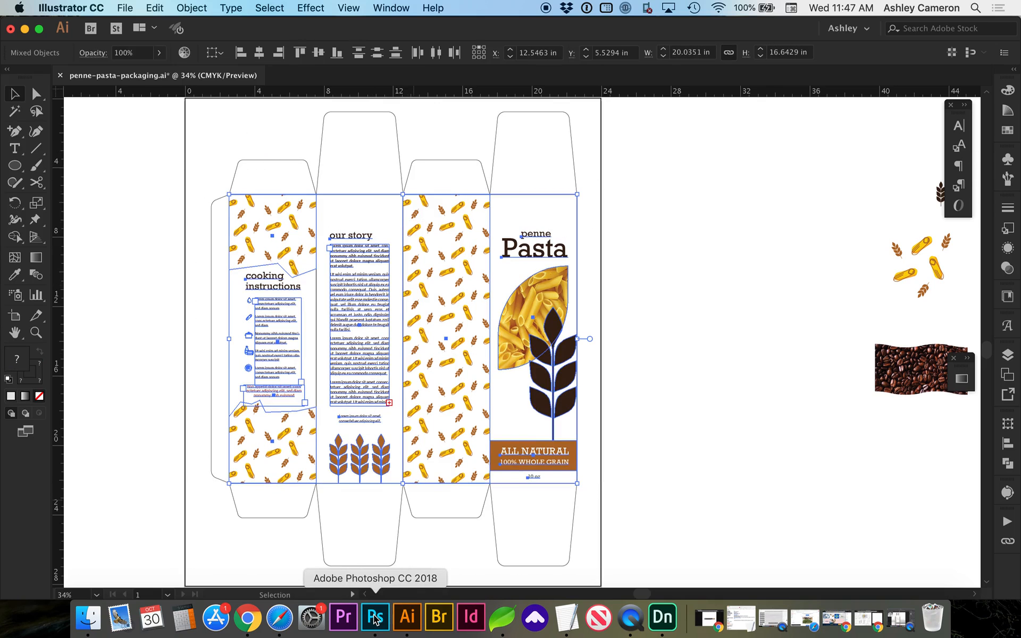
pyautogui.click(375, 617)
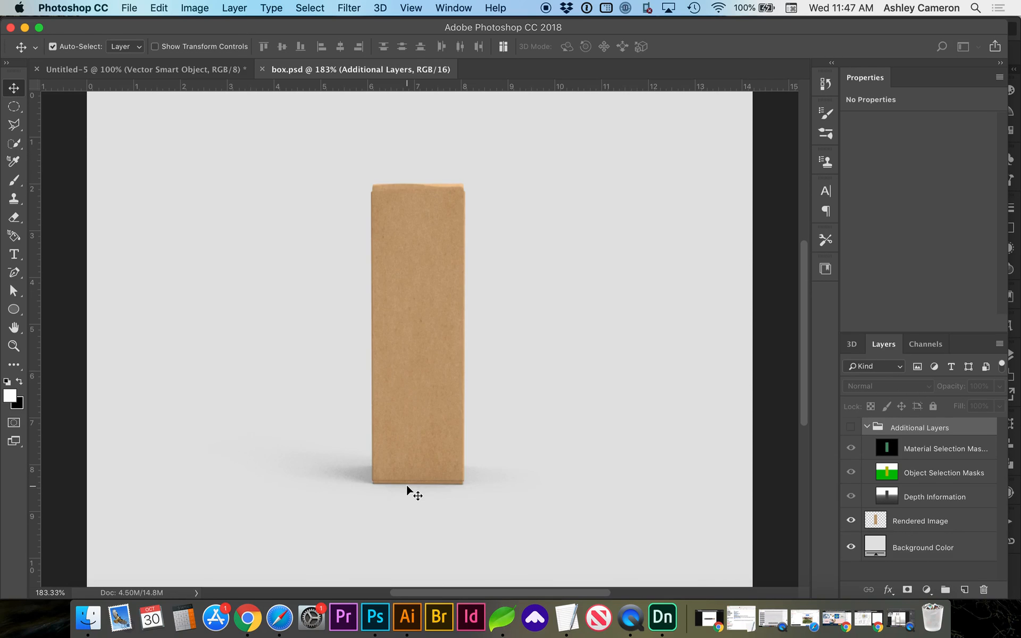
# - Create a new blank document and paste the box artwork into it as a Smart Object
pyautogui.press('super+n')
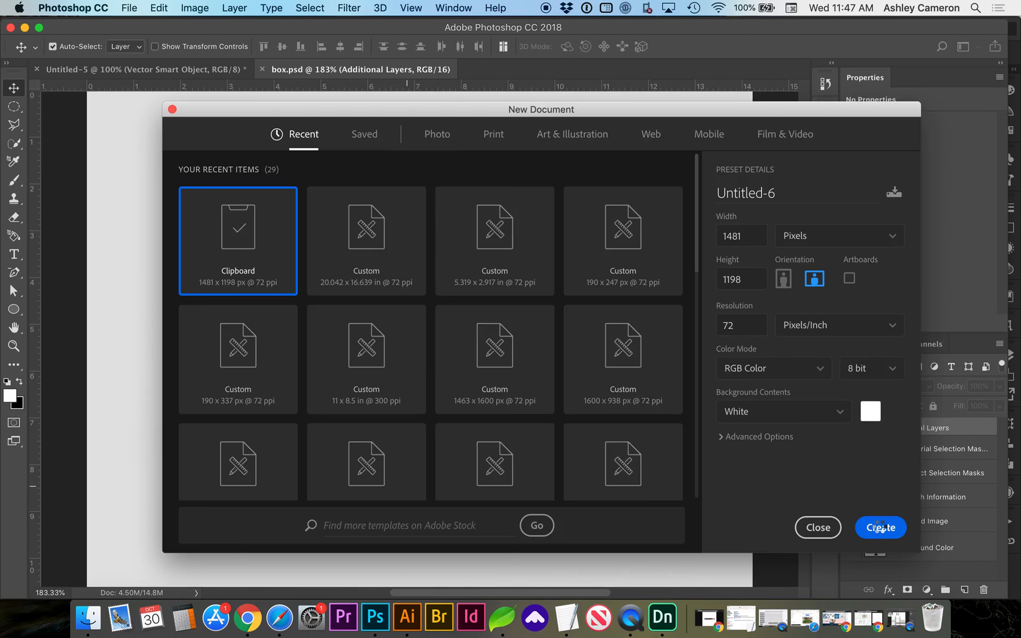
pyautogui.click(881, 530)
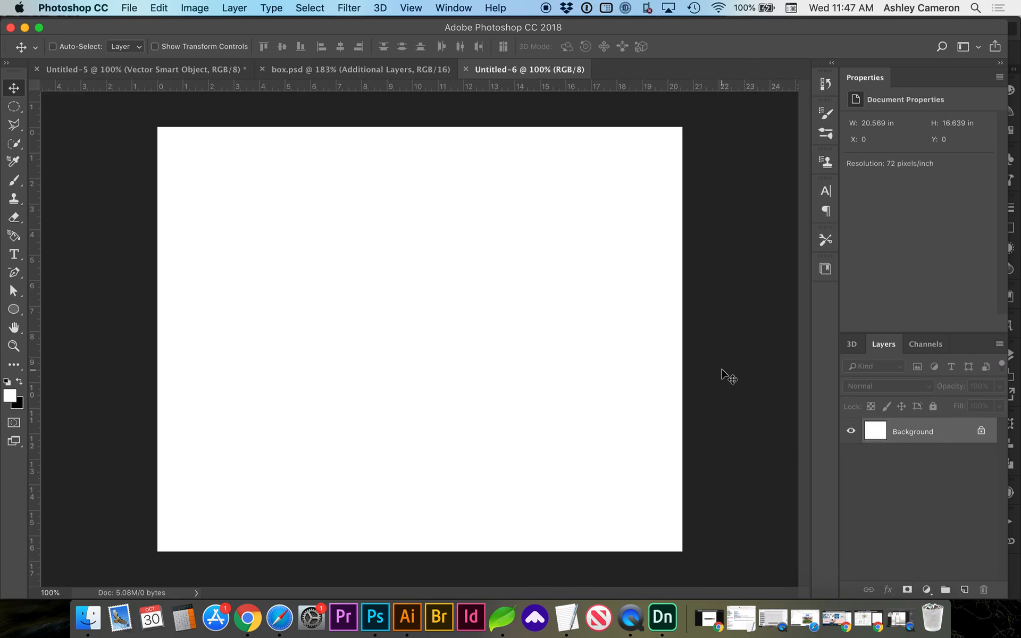
pyautogui.press('super+v')
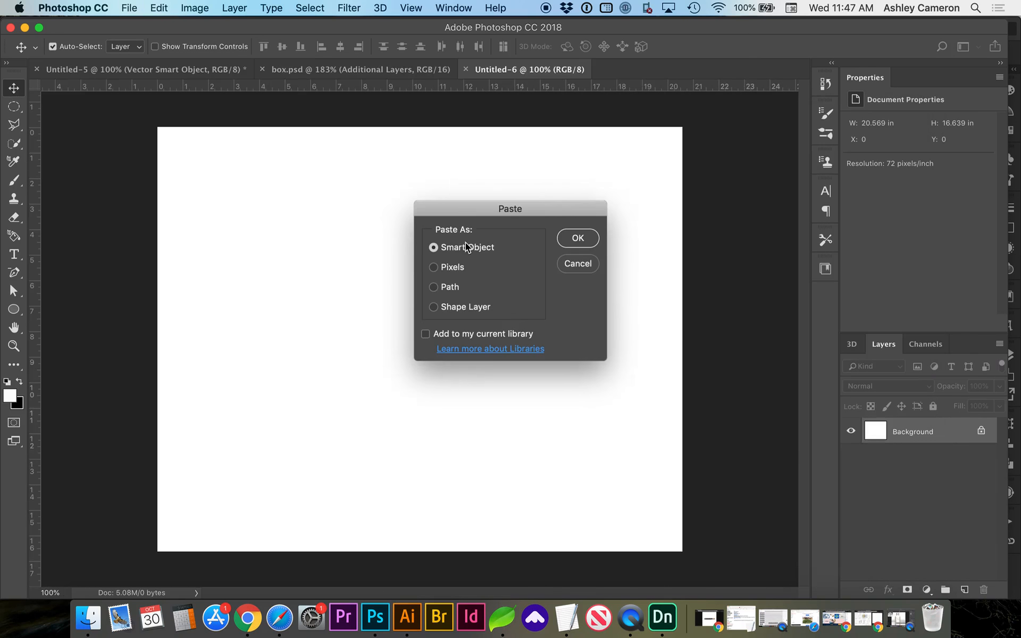
pyautogui.click(579, 238)
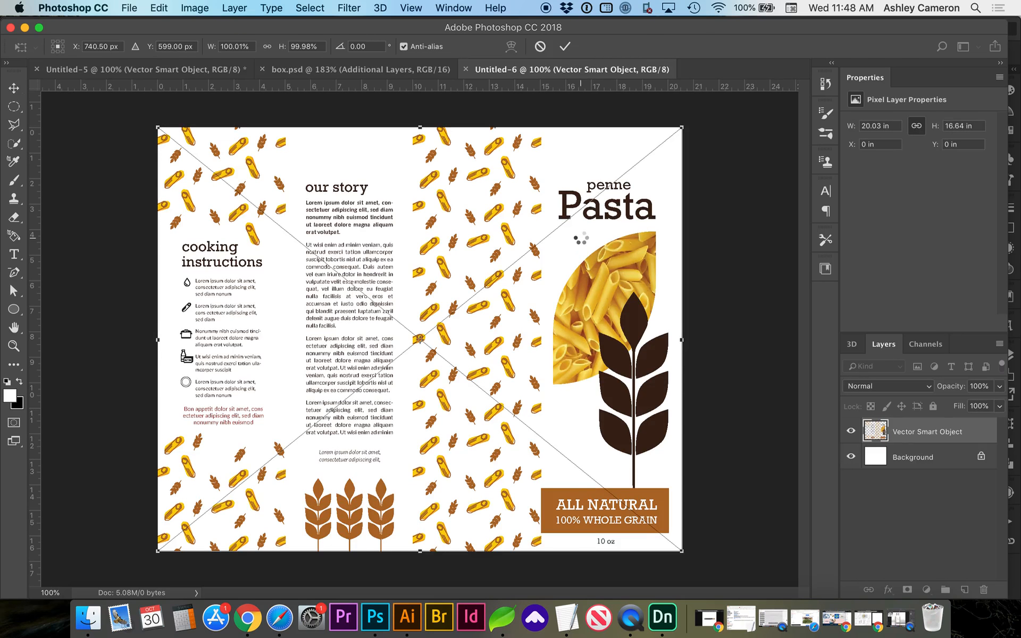
pyautogui.press('Return')
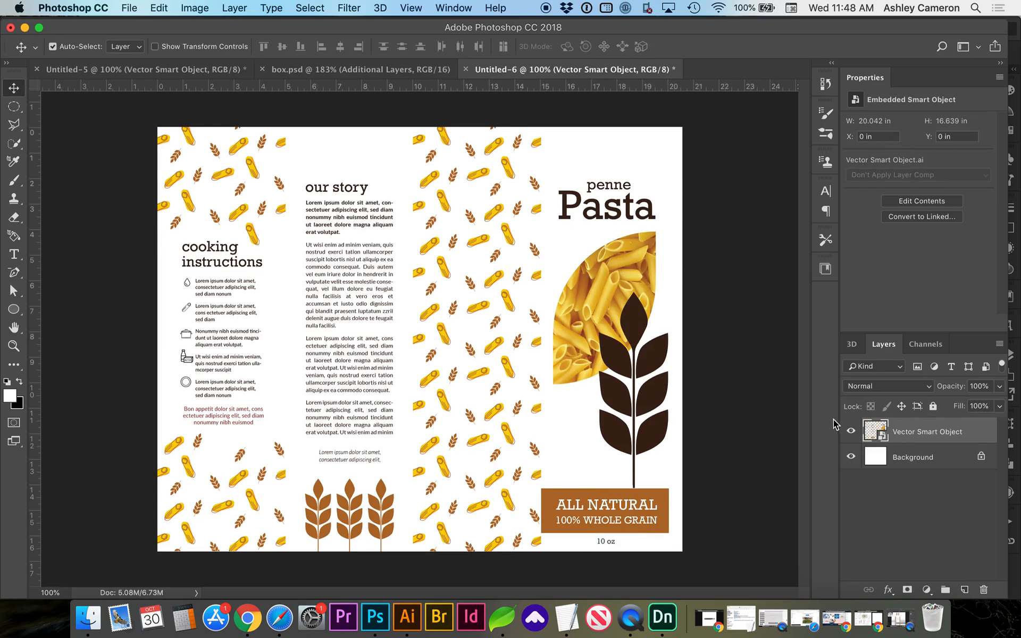
# - Hide the white background layer and choose PNG format in Save As
pyautogui.click(851, 456)
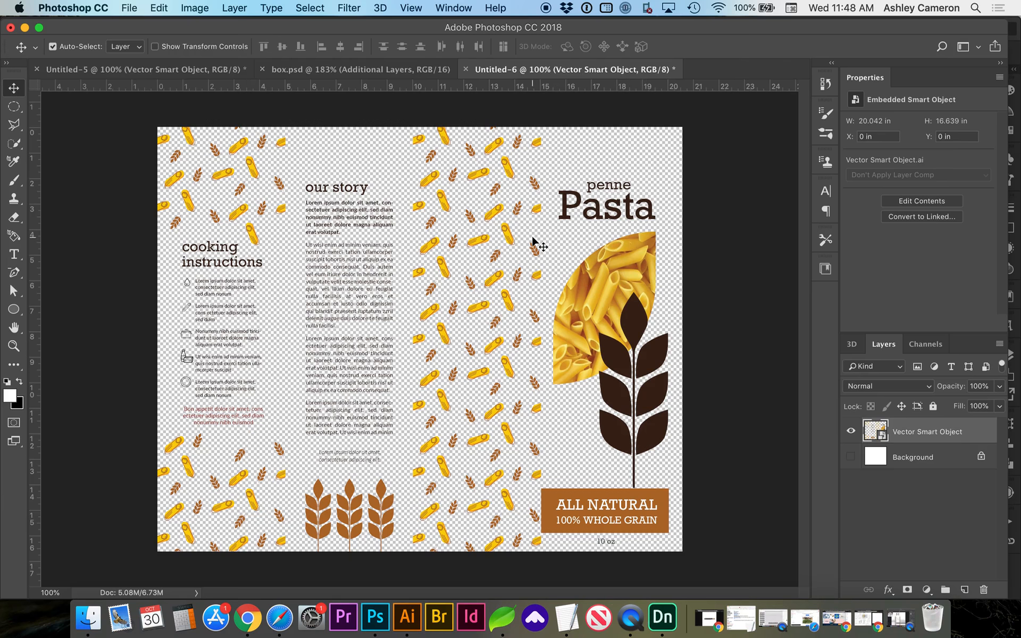
pyautogui.click(129, 8)
pyautogui.click(152, 155)
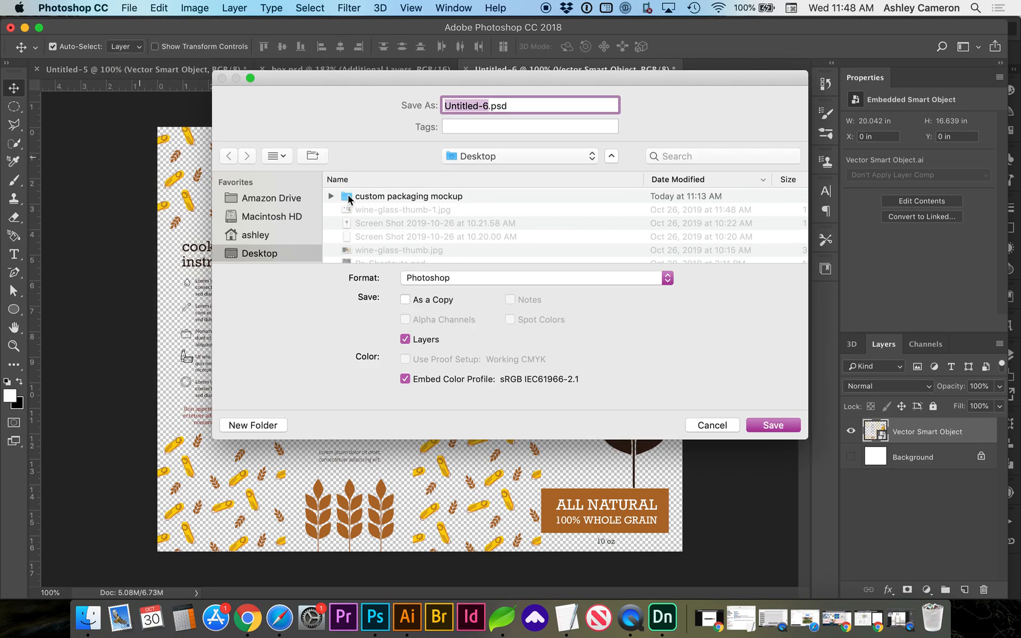
pyautogui.click(415, 278)
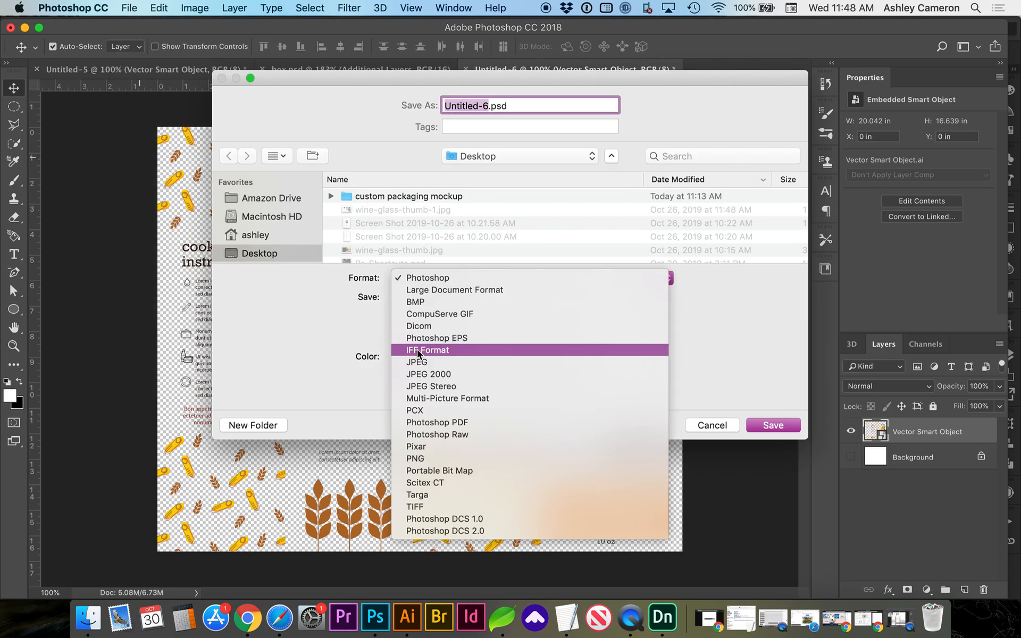
pyautogui.click(415, 459)
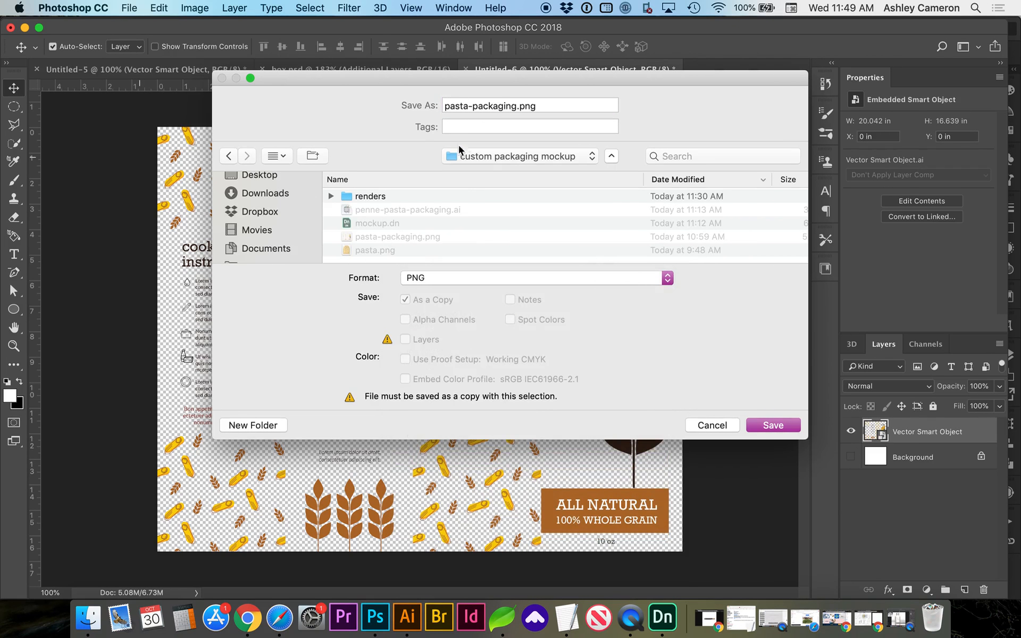
# - Save as pasta-packaging.png, replacing the existing file, then return to Adobe Dimension
pyautogui.click(778, 427)
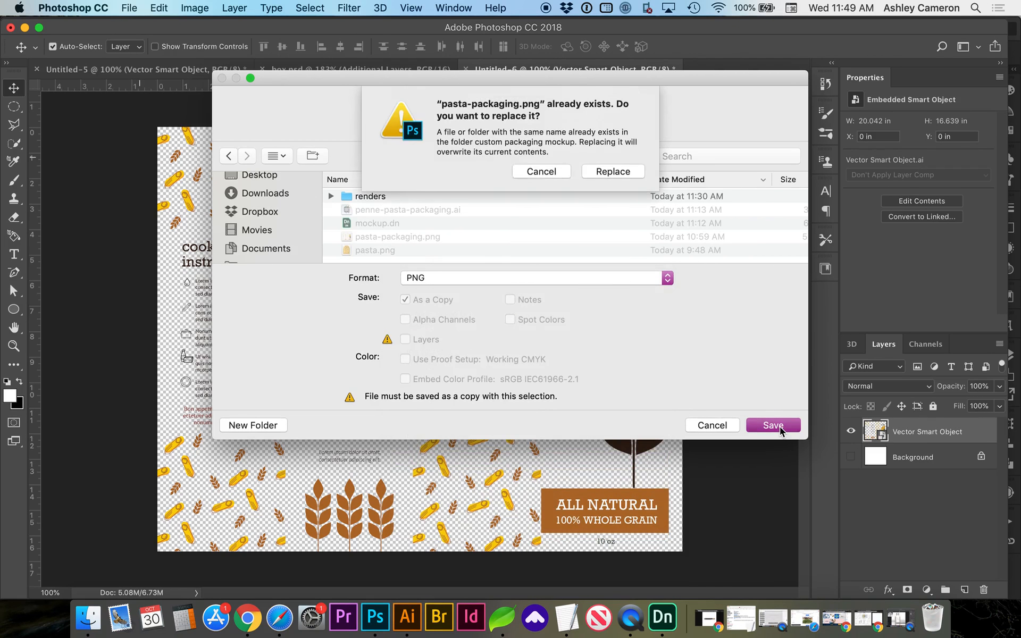
pyautogui.click(613, 171)
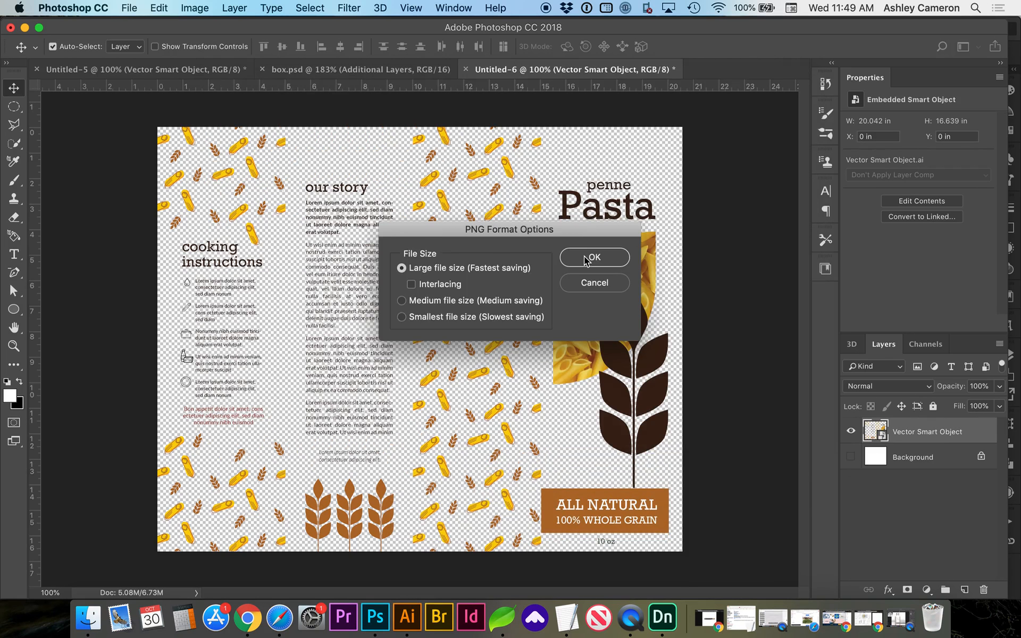
pyautogui.click(595, 257)
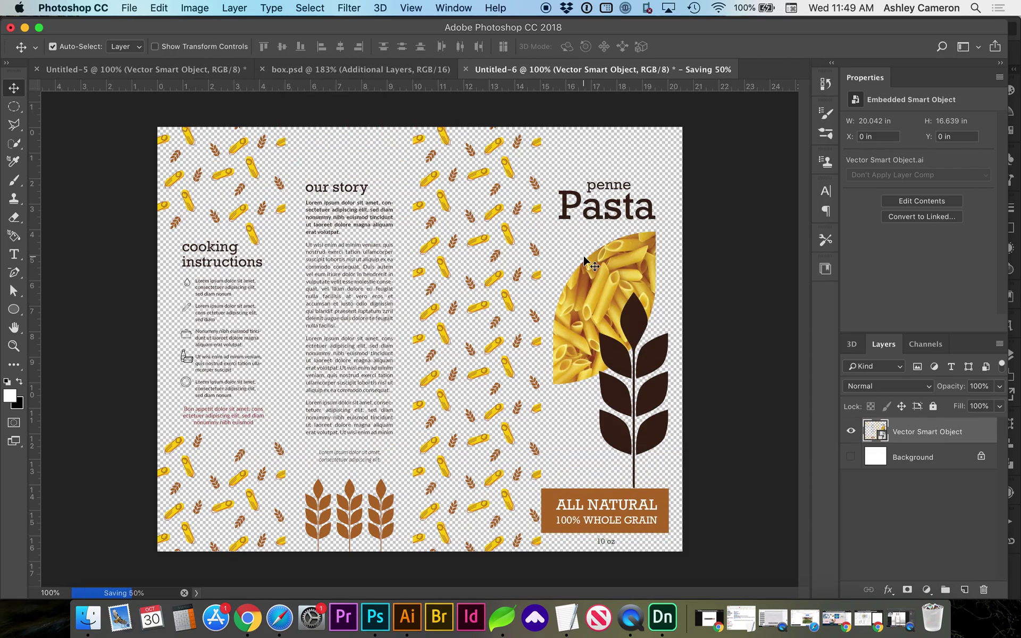
pyautogui.click(659, 626)
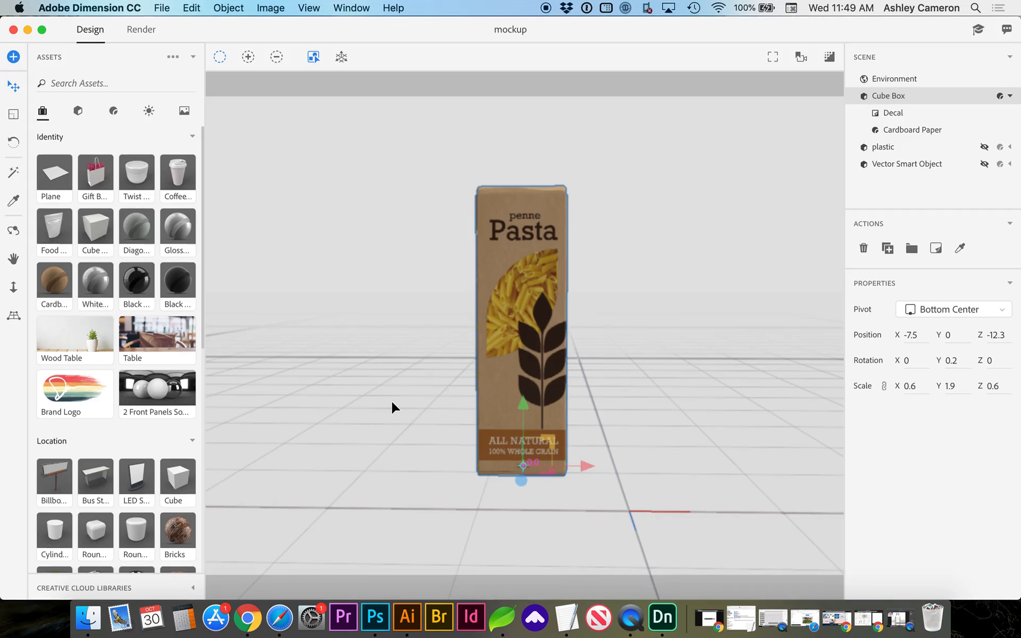
pyautogui.moveTo(925, 95)
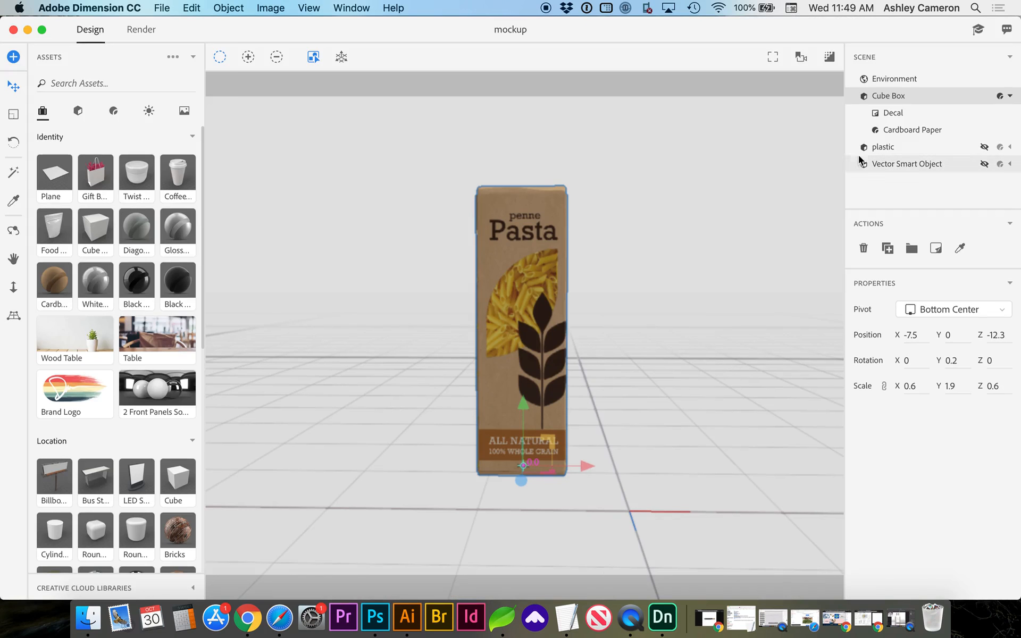
# - Hide the Cube Box and add a Tall Box model from the Models collection to the scene
pyautogui.click(985, 96)
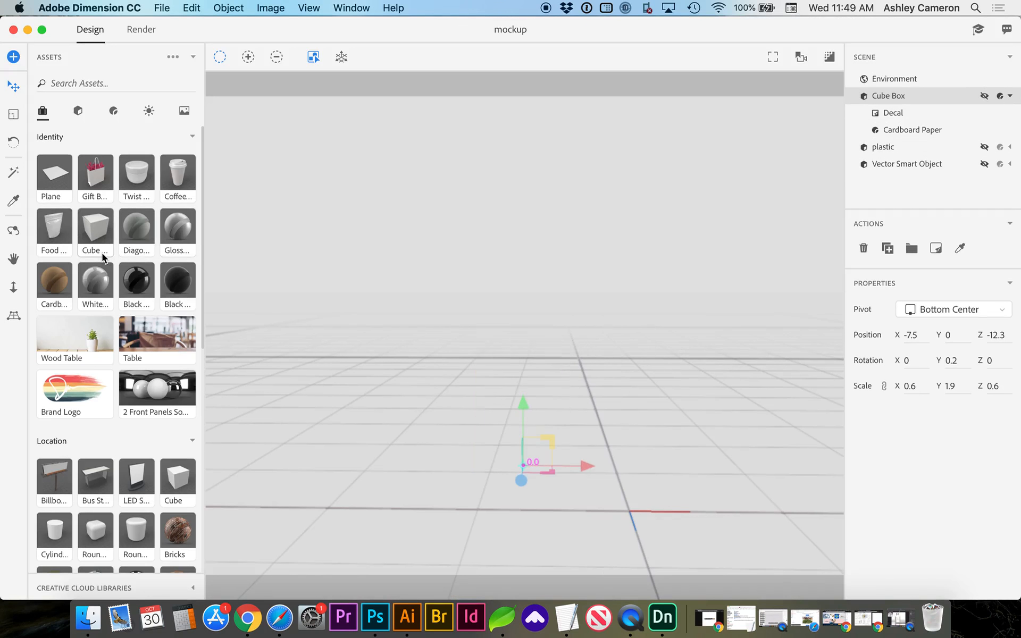
pyautogui.click(78, 111)
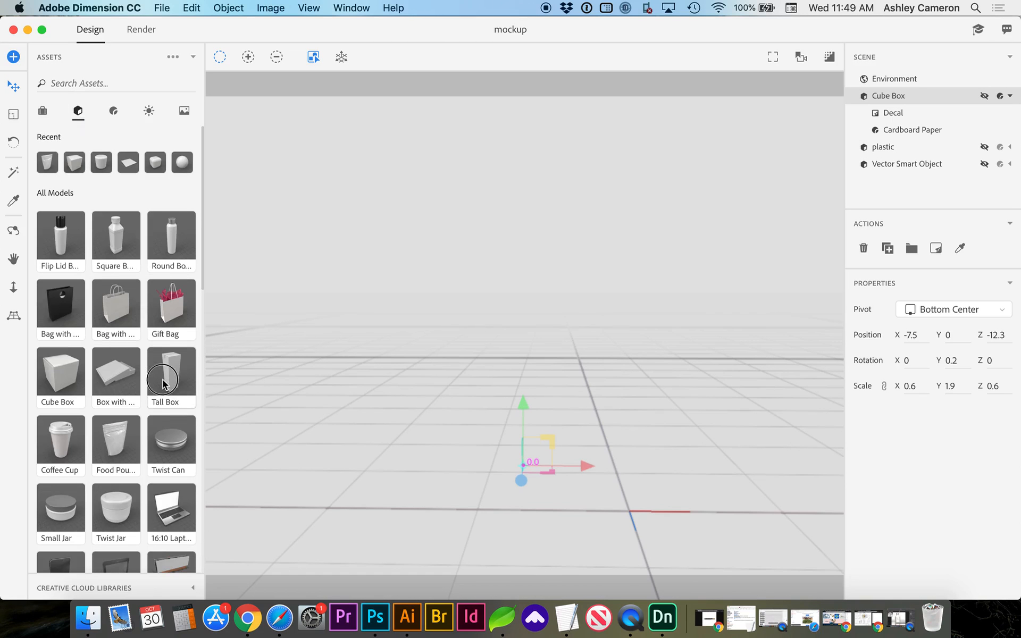
pyautogui.moveTo(171, 375)
pyautogui.mouseDown()
pyautogui.moveTo(434, 372)
pyautogui.moveTo(494, 359)
pyautogui.mouseUp()
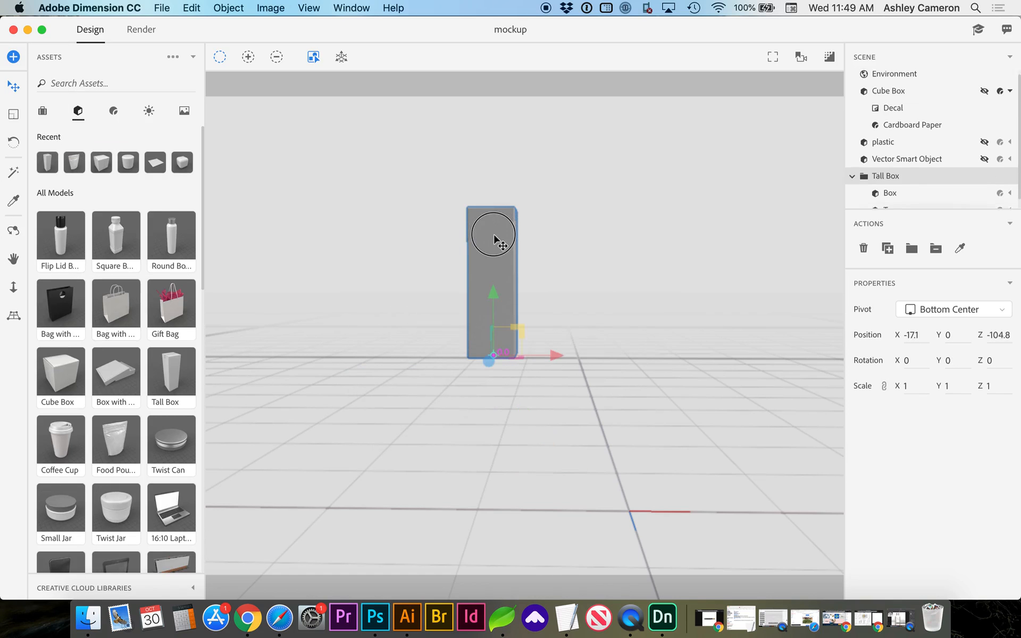
pyautogui.moveTo(494, 321); pyautogui.dragTo(493, 335)
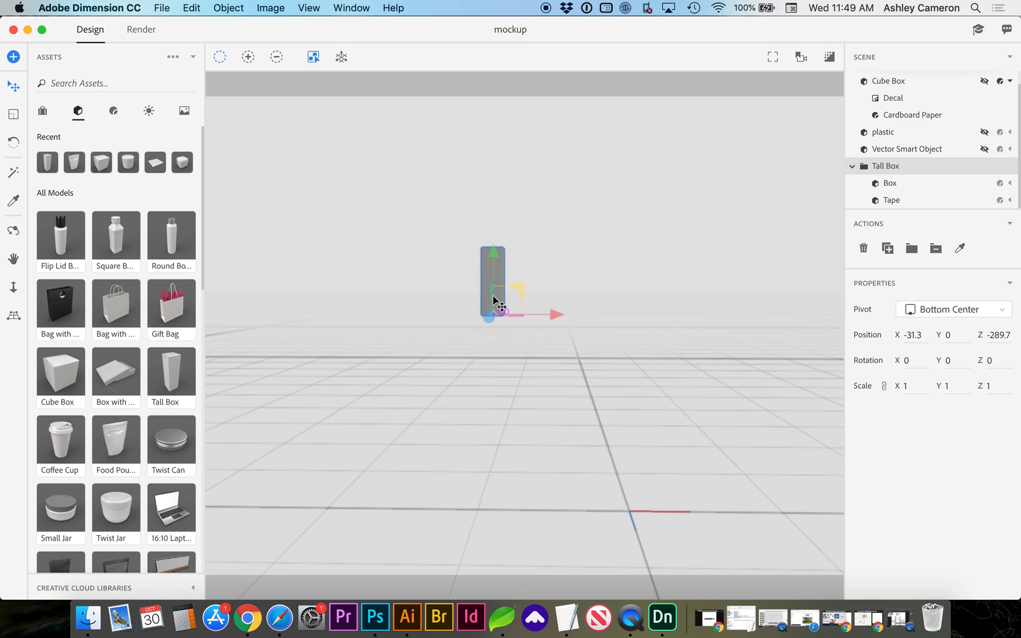
pyautogui.press('cmd+z')
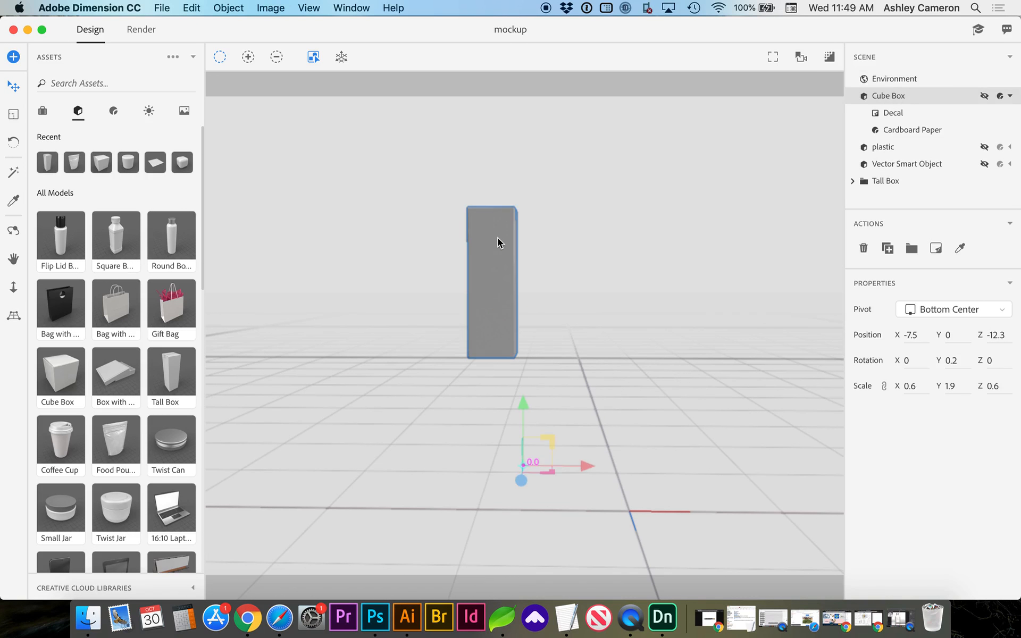
pyautogui.click(495, 362)
pyautogui.press('f')
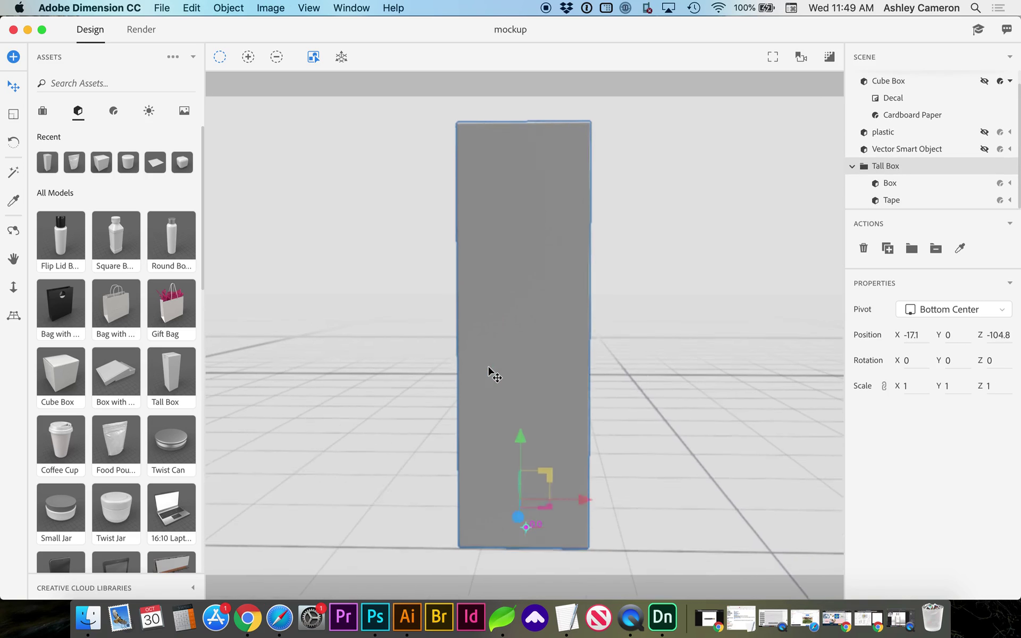
# - Set the tall box's Position X and Z to 0 and pull the camera back to frame it
pyautogui.click(911, 334)
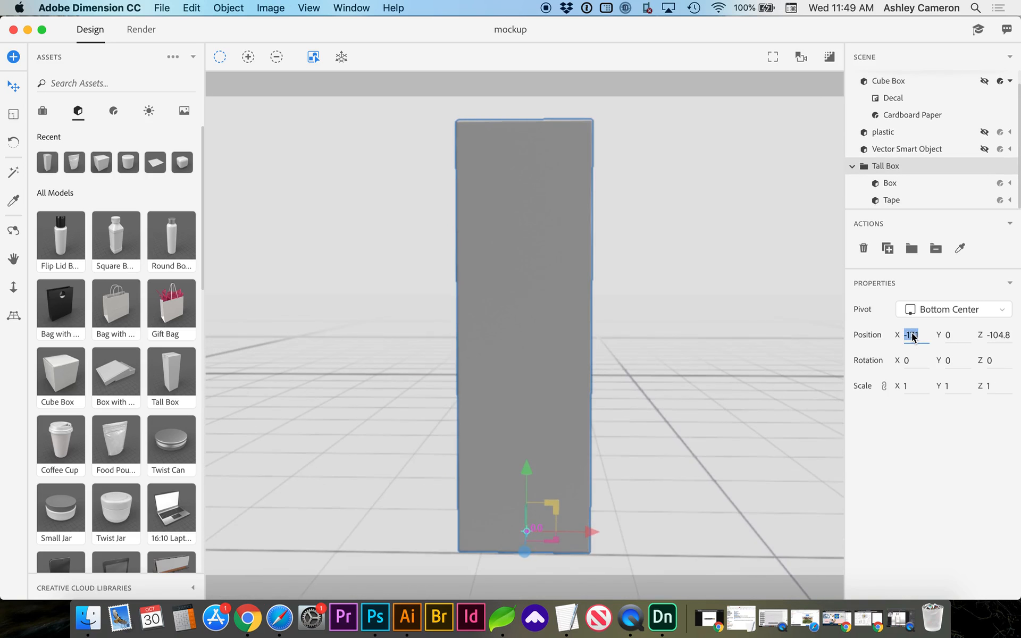
pyautogui.write('0')
pyautogui.press('Tab')
pyautogui.press('Tab')
pyautogui.write('0')
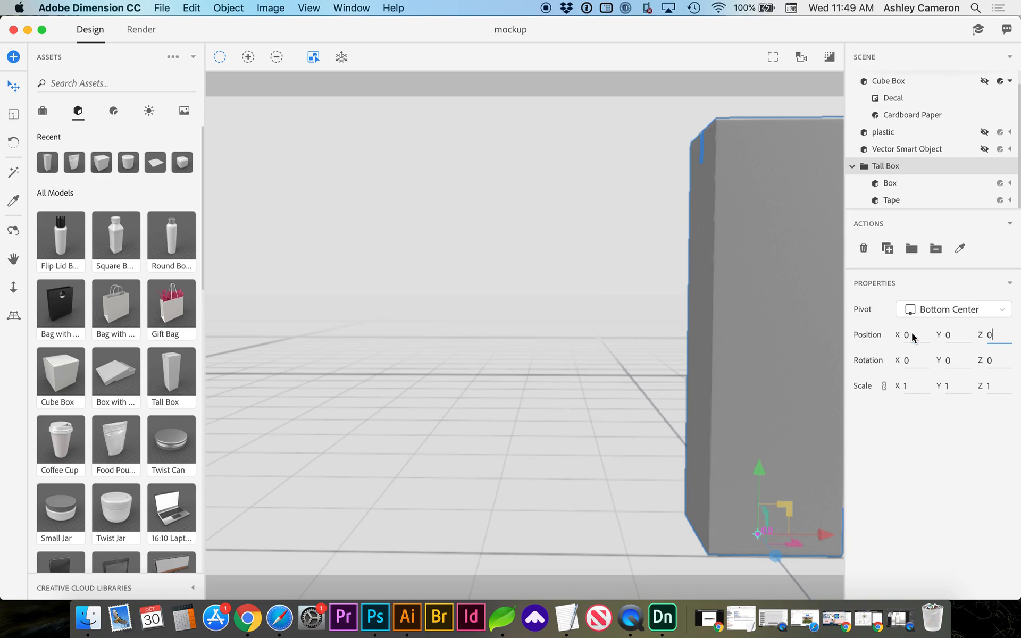
pyautogui.press('Return')
pyautogui.press('f')
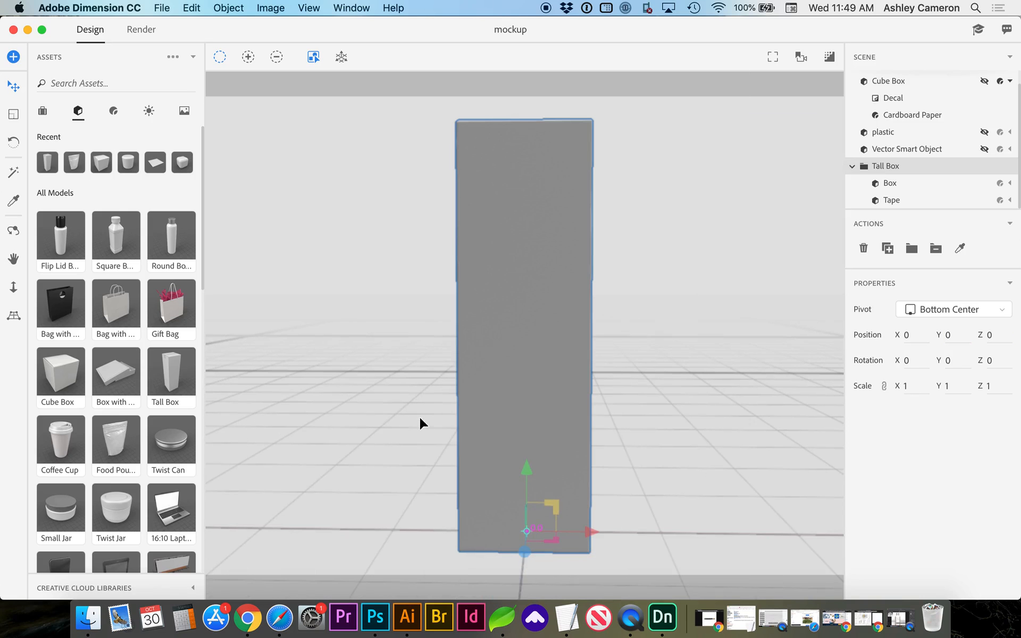
pyautogui.click(12, 287)
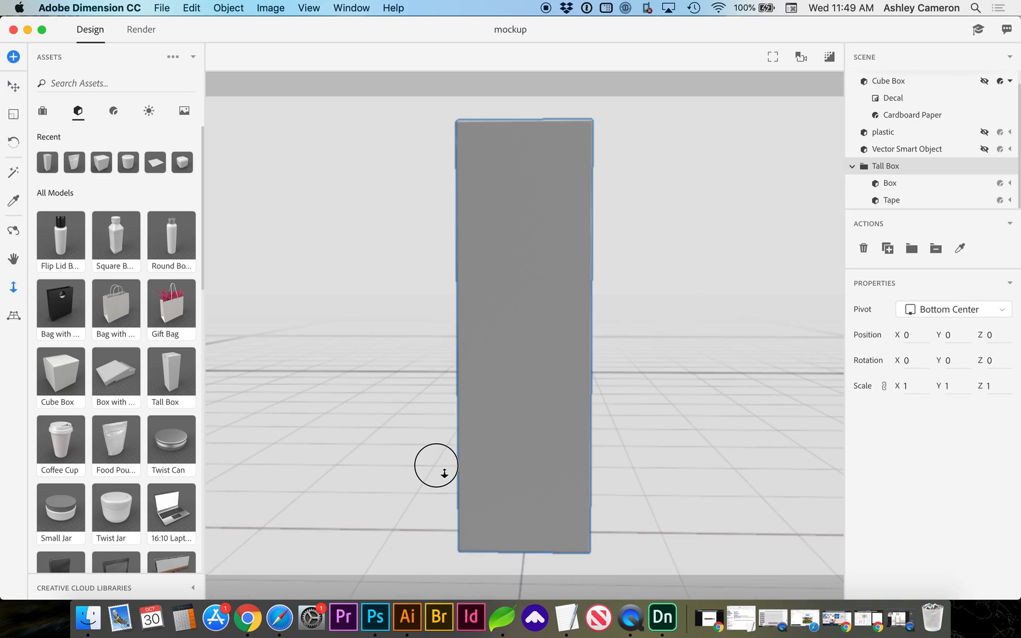
pyautogui.moveTo(440, 470); pyautogui.dragTo(428, 494)
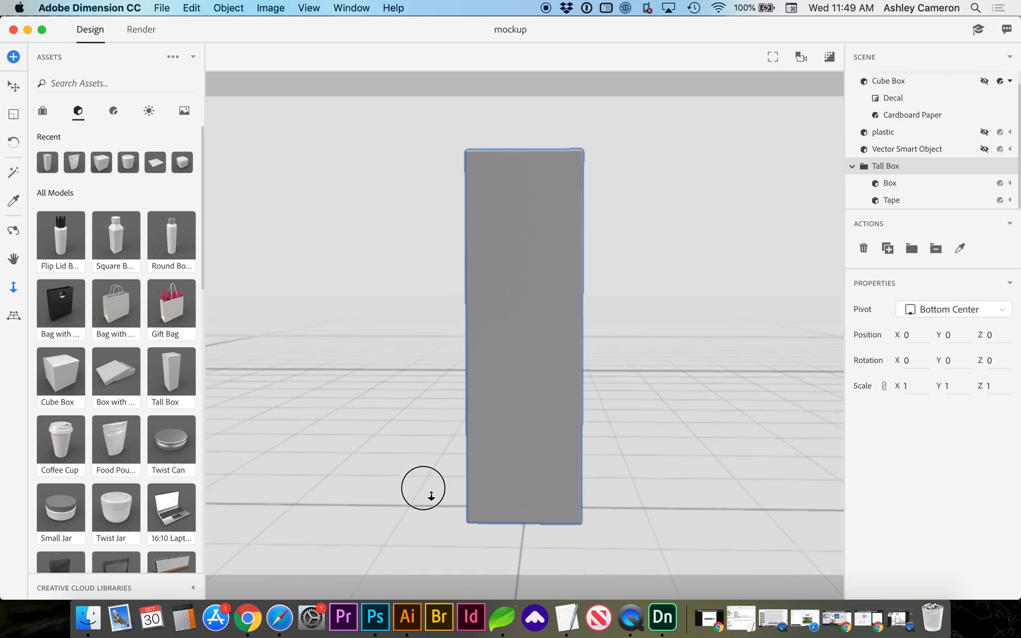
# - Apply the Cardboard material to the tall box and select its Box part for a graphic
pyautogui.click(114, 111)
pyautogui.scroll(-5, 128, 373)
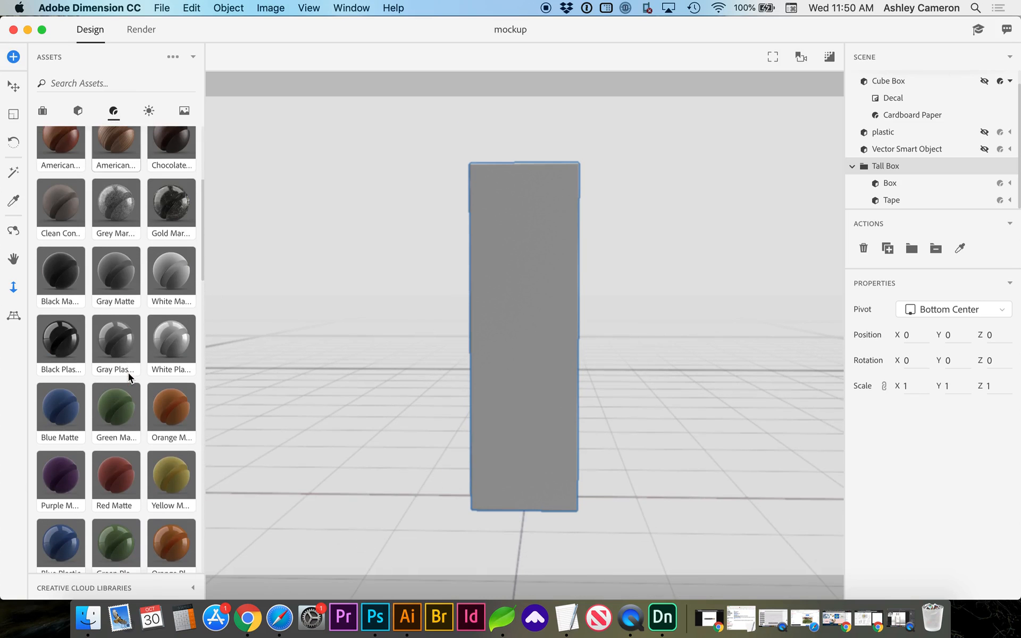
pyautogui.scroll(-5, 129, 373)
pyautogui.scroll(-5, 129, 373)
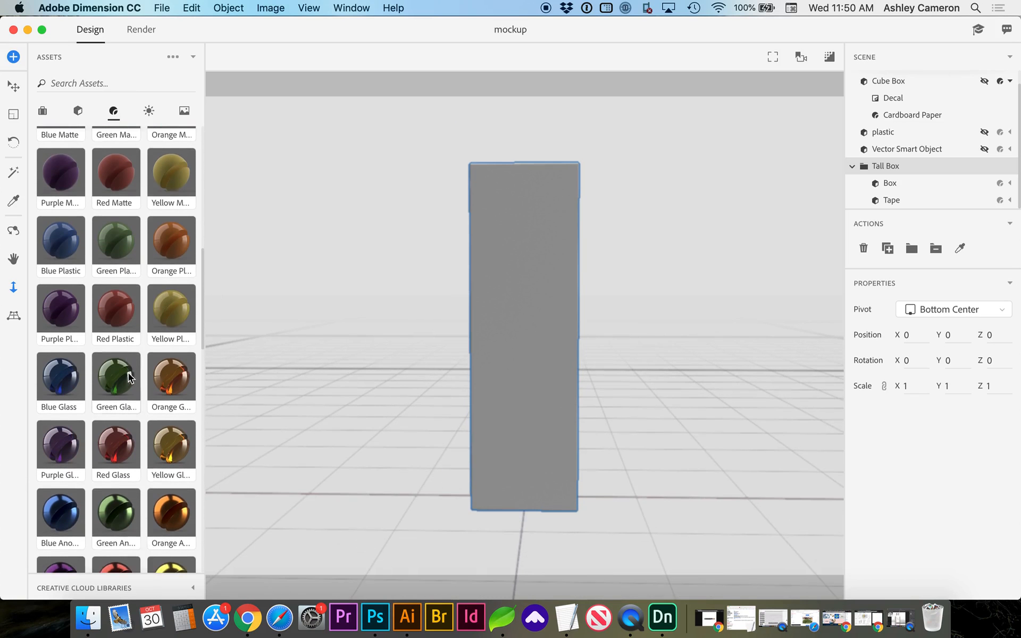
pyautogui.scroll(-5, 129, 372)
pyautogui.scroll(-5, 129, 373)
pyautogui.scroll(-3, 128, 373)
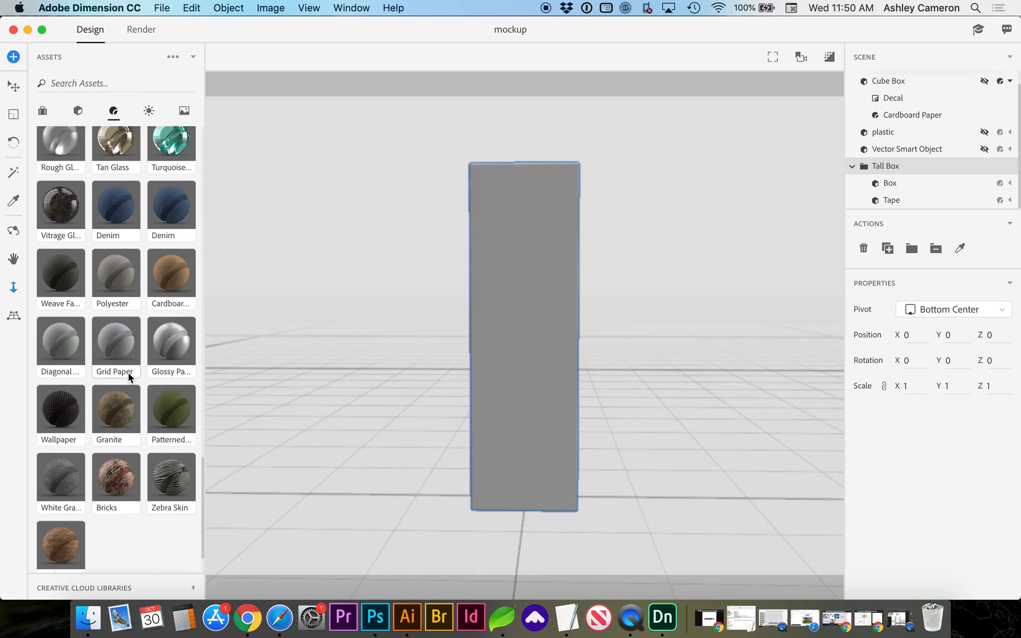
pyautogui.moveTo(172, 273); pyautogui.dragTo(511, 288)
pyautogui.click(889, 183)
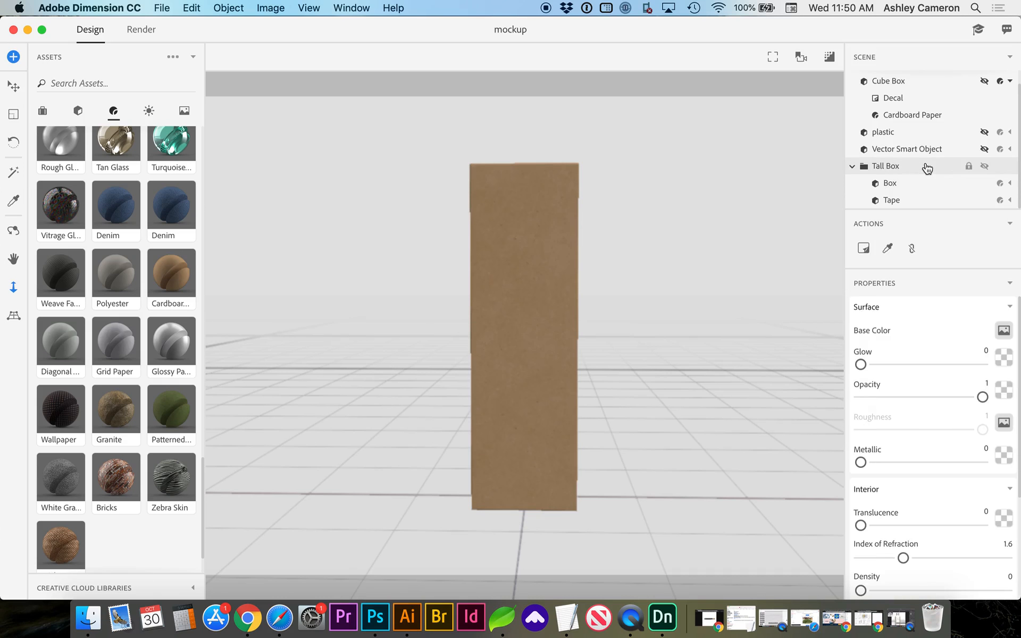
pyautogui.click(901, 167)
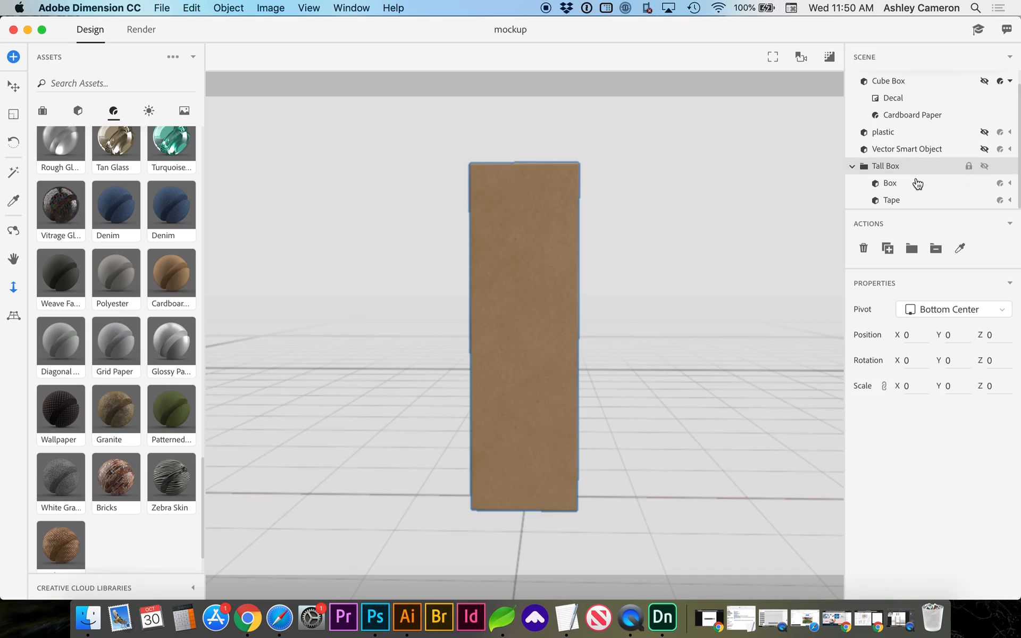
pyautogui.click(892, 183)
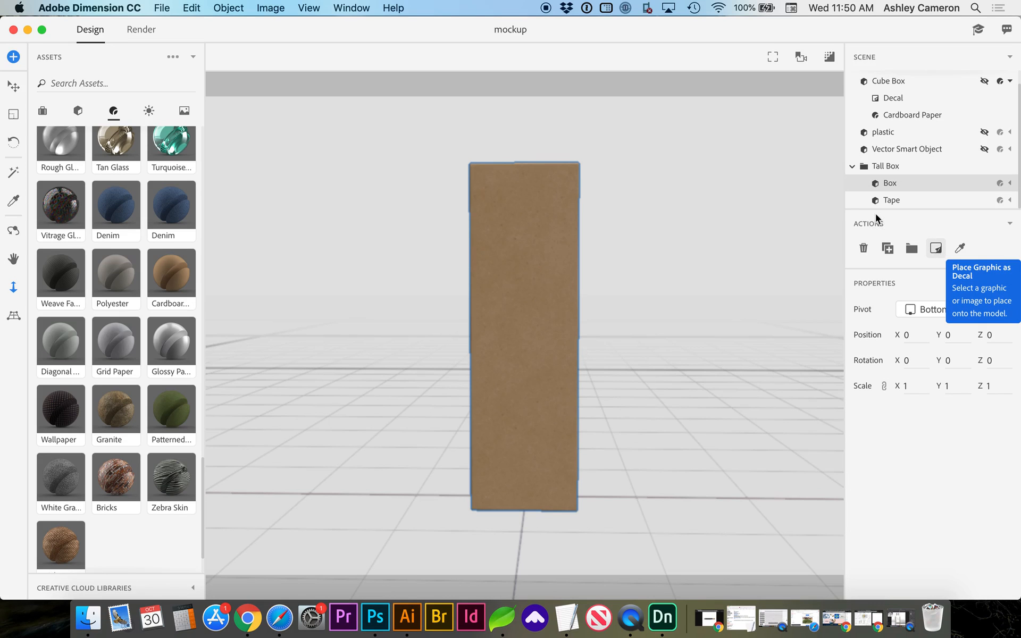
pyautogui.click(163, 8)
pyautogui.moveTo(184, 109)
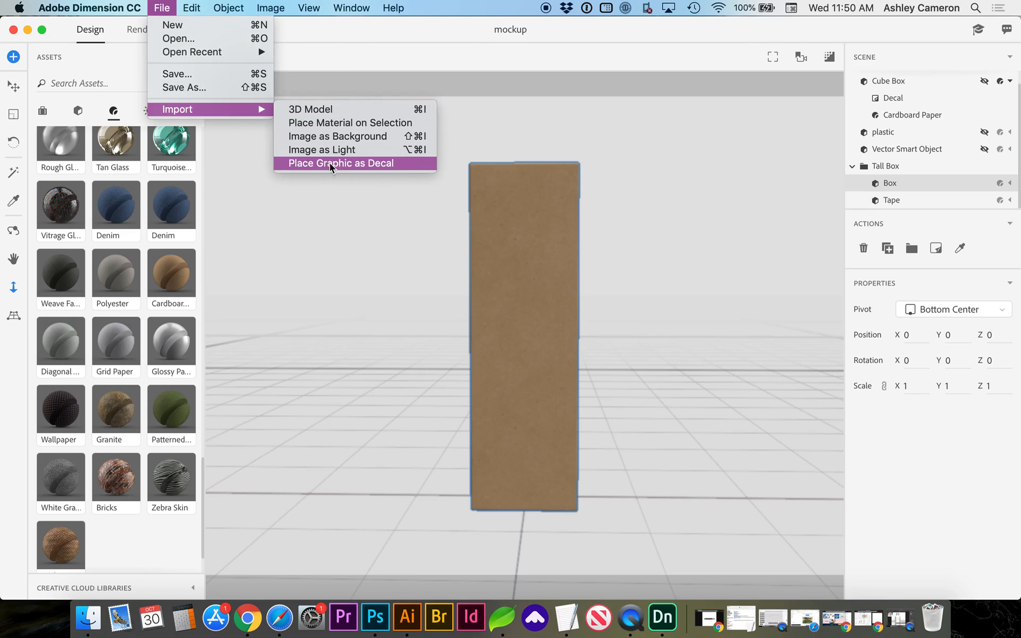
# - Place pasta-packaging.png from the custom packaging mockup folder as a decal on the box
pyautogui.click(349, 164)
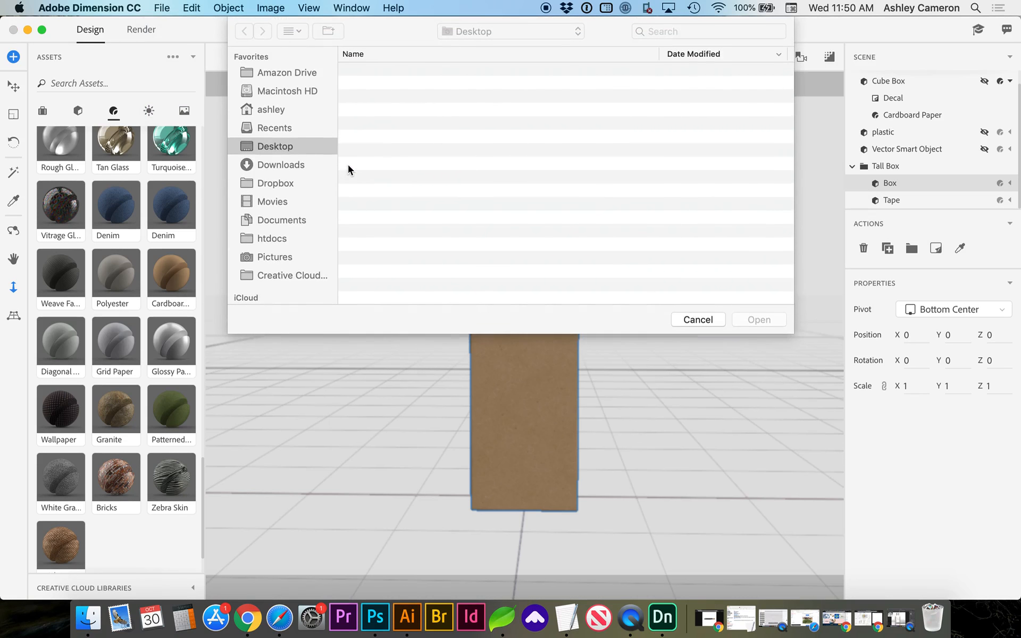
pyautogui.click(511, 32)
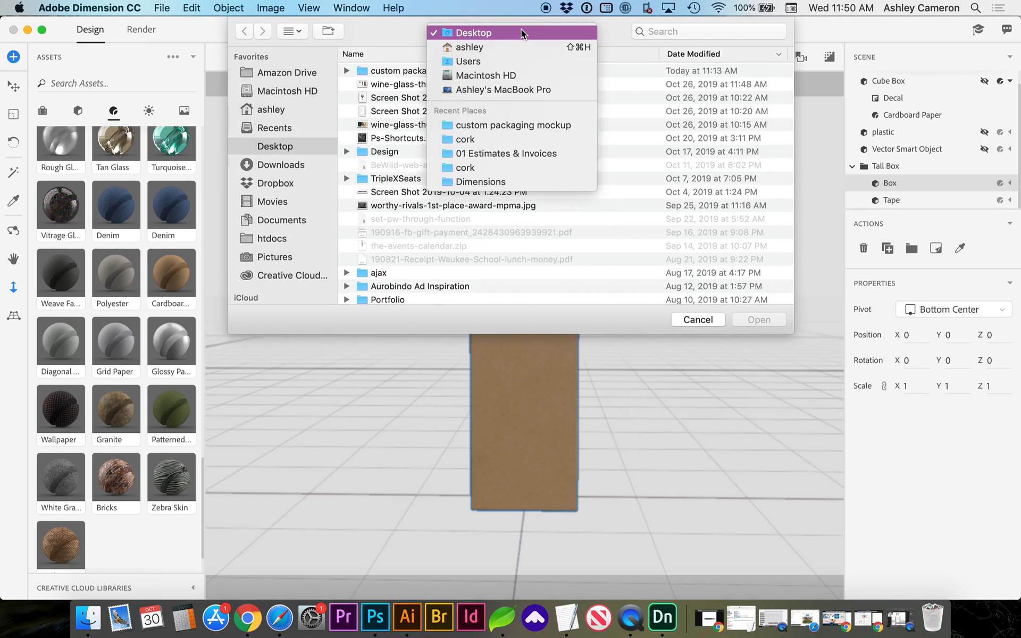
pyautogui.click(506, 126)
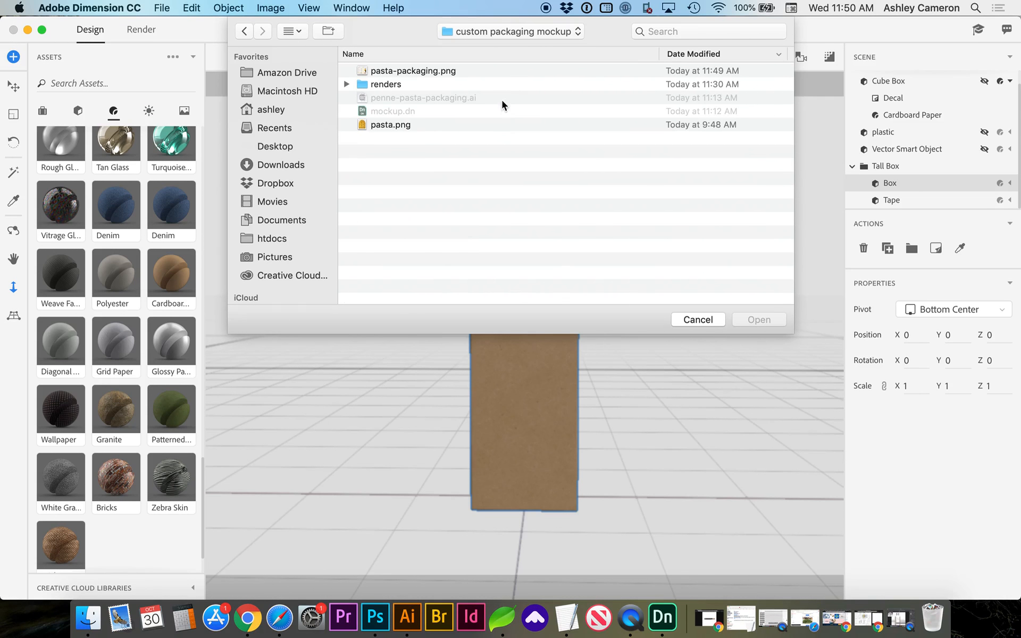
pyautogui.click(430, 71)
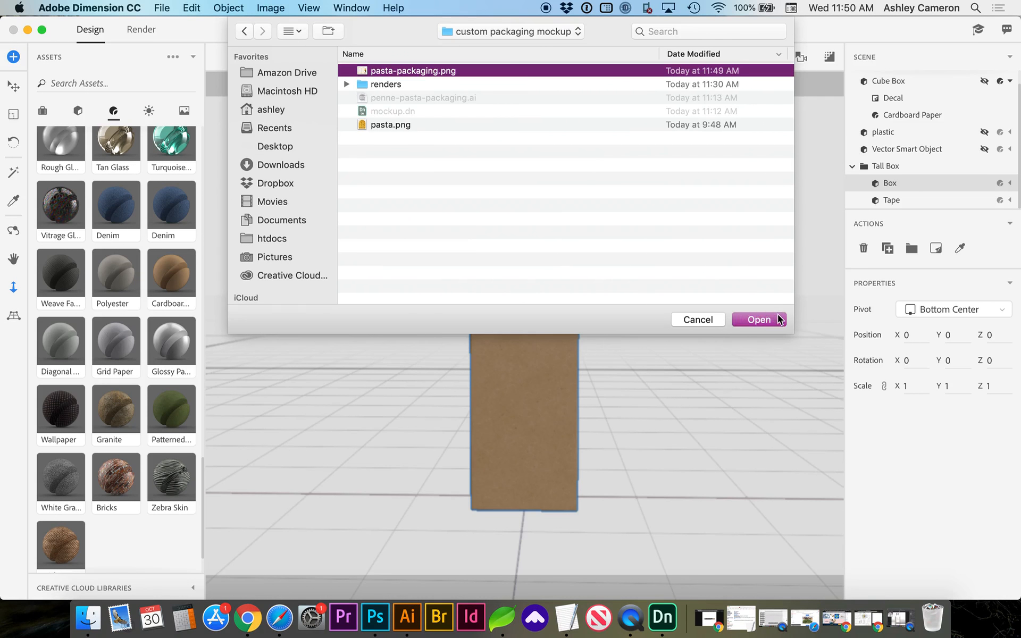
pyautogui.click(760, 319)
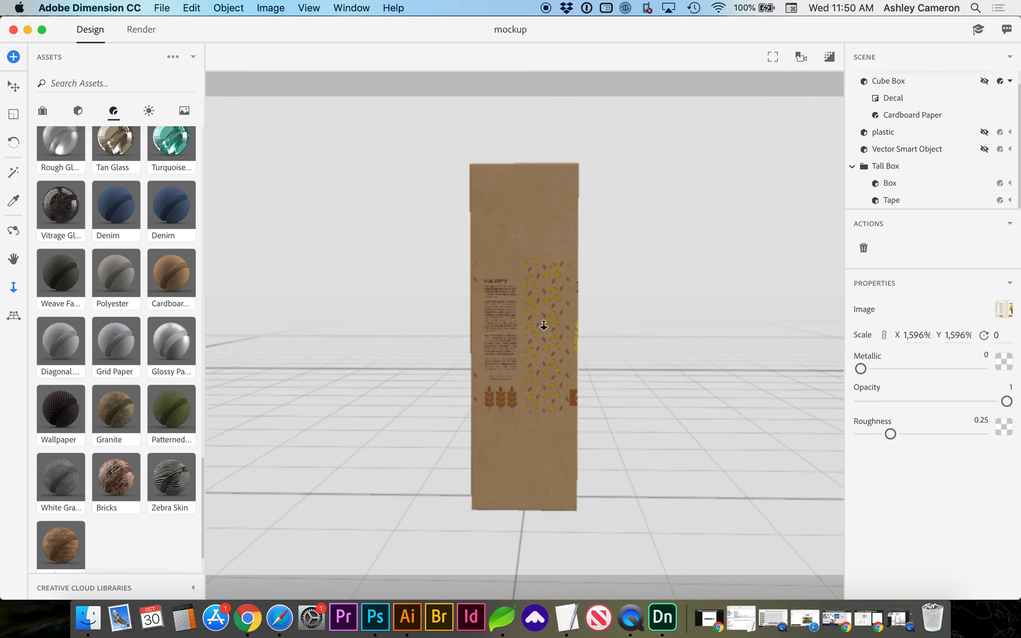
# - Scale the artwork decal up to about 3,569% so it wraps the tall box
pyautogui.press('v')
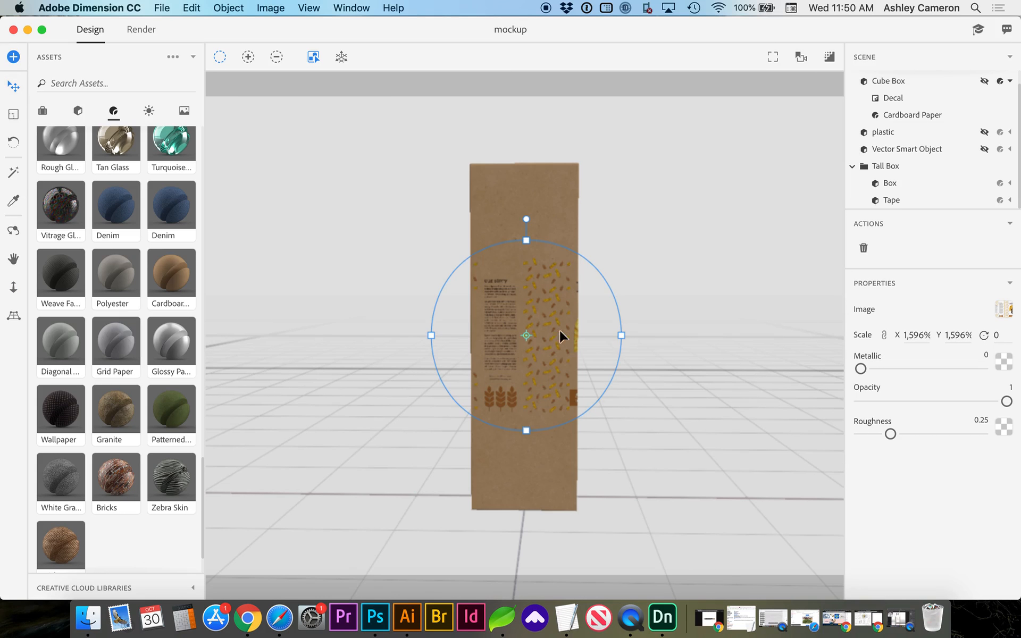
pyautogui.moveTo(526, 241); pyautogui.dragTo(581, 166)
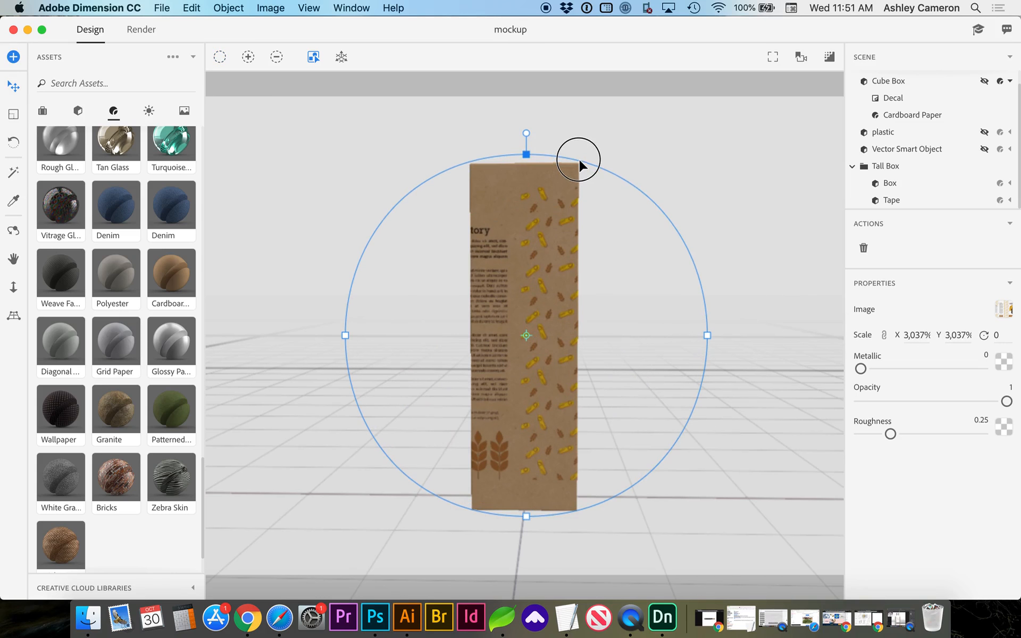
pyautogui.moveTo(581, 166); pyautogui.dragTo(597, 136)
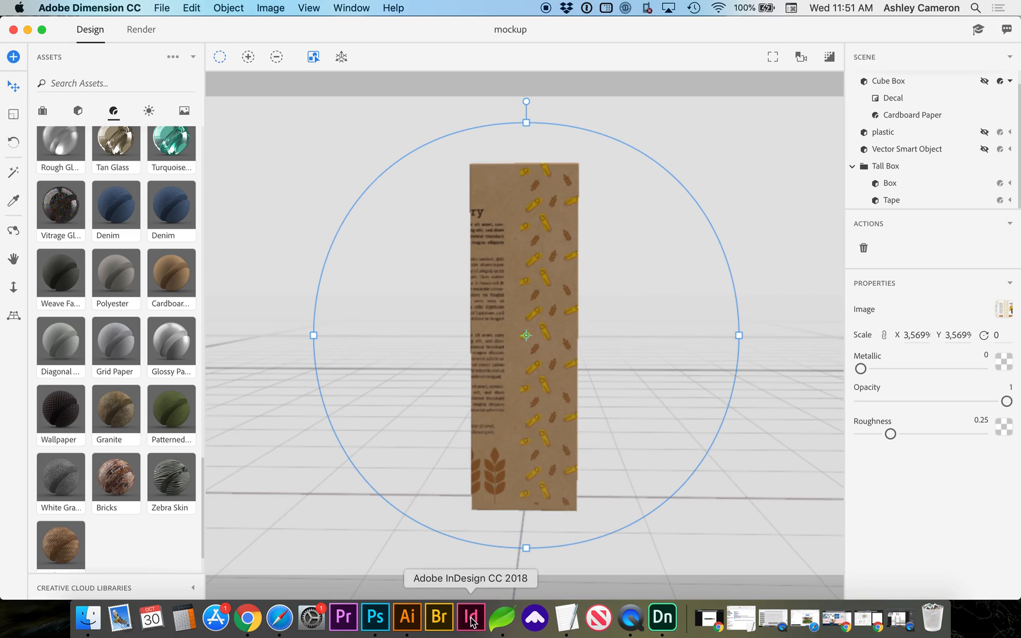
pyautogui.click(527, 468)
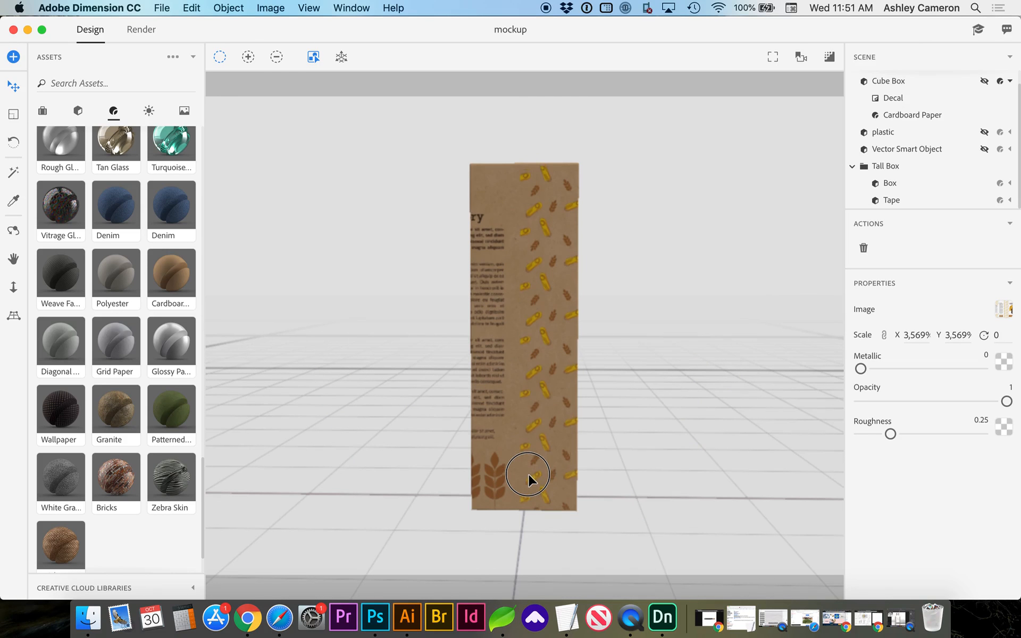
# - Shift the decal left so the Penne Pasta front panel faces forward and orbit to check it
pyautogui.click(547, 425)
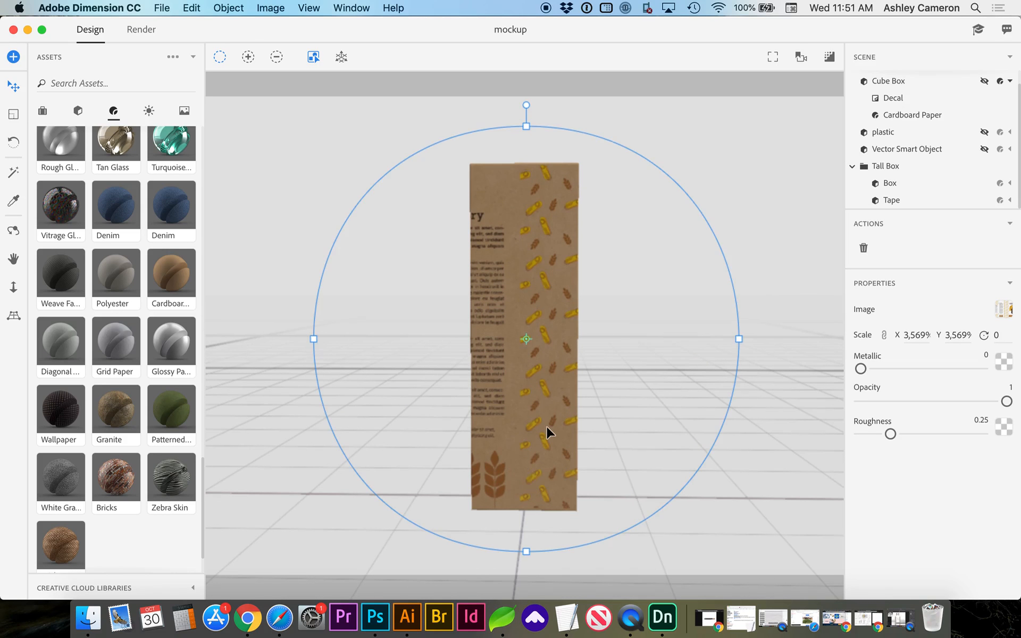
pyautogui.moveTo(537, 419); pyautogui.dragTo(463, 429)
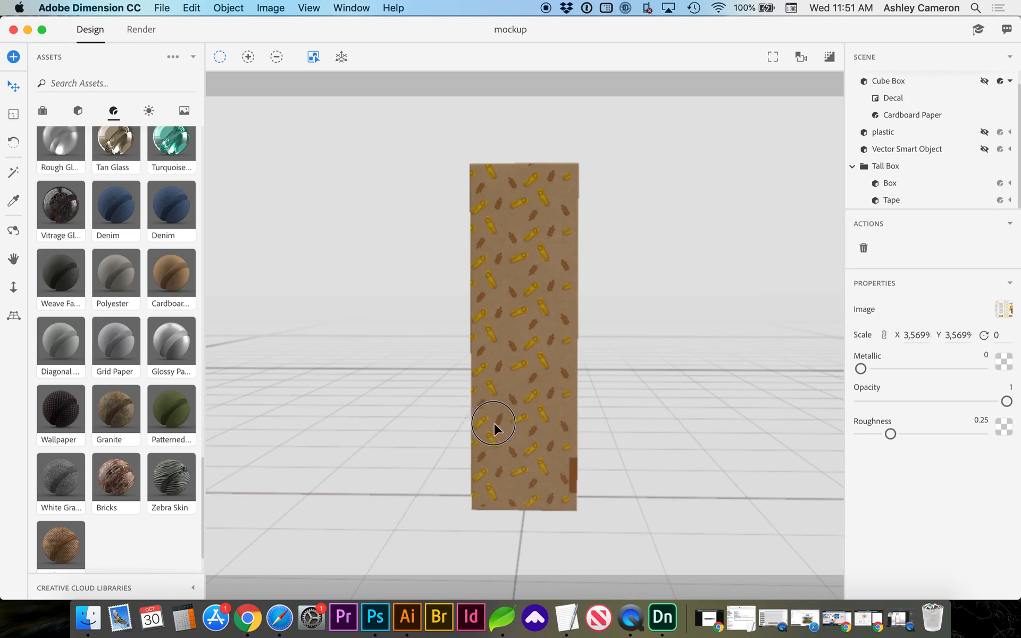
pyautogui.moveTo(494, 421)
pyautogui.mouseDown()
pyautogui.moveTo(487, 417)
pyautogui.moveTo(491, 424)
pyautogui.mouseUp()
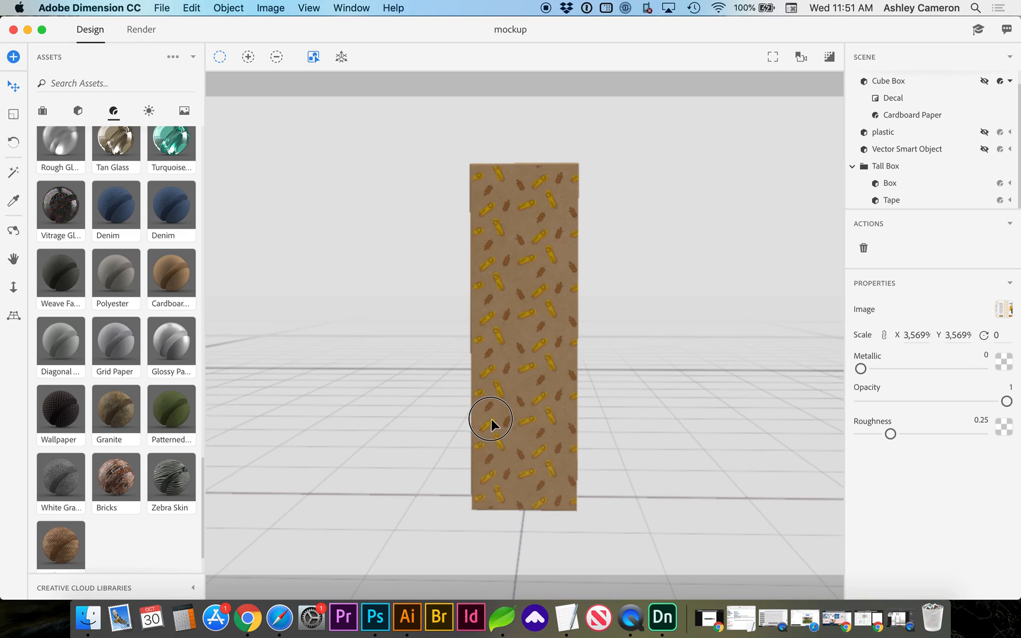
pyautogui.click(15, 231)
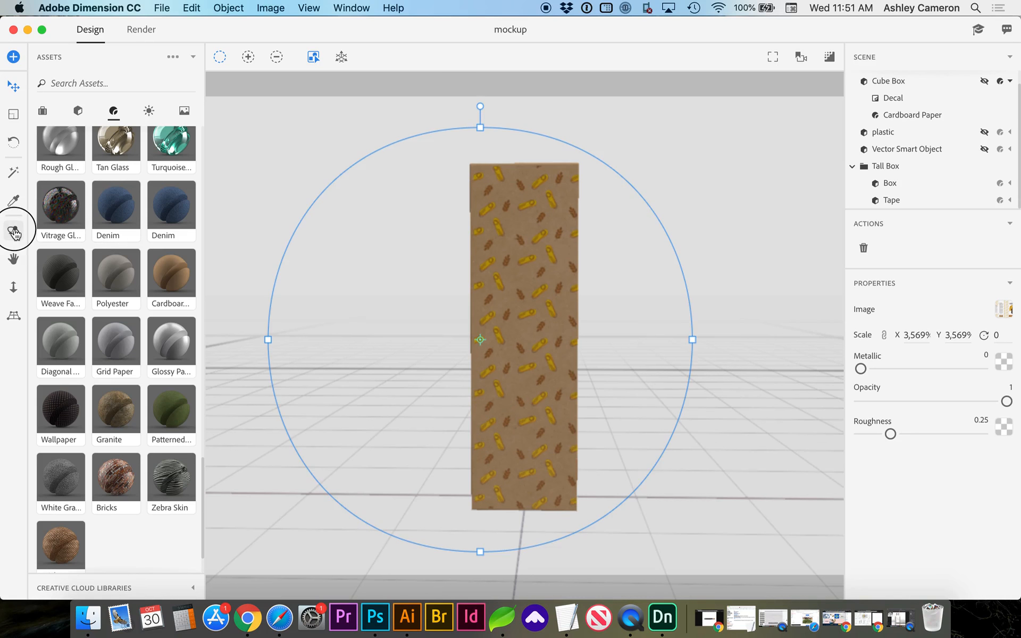
pyautogui.moveTo(527, 393); pyautogui.dragTo(371, 373)
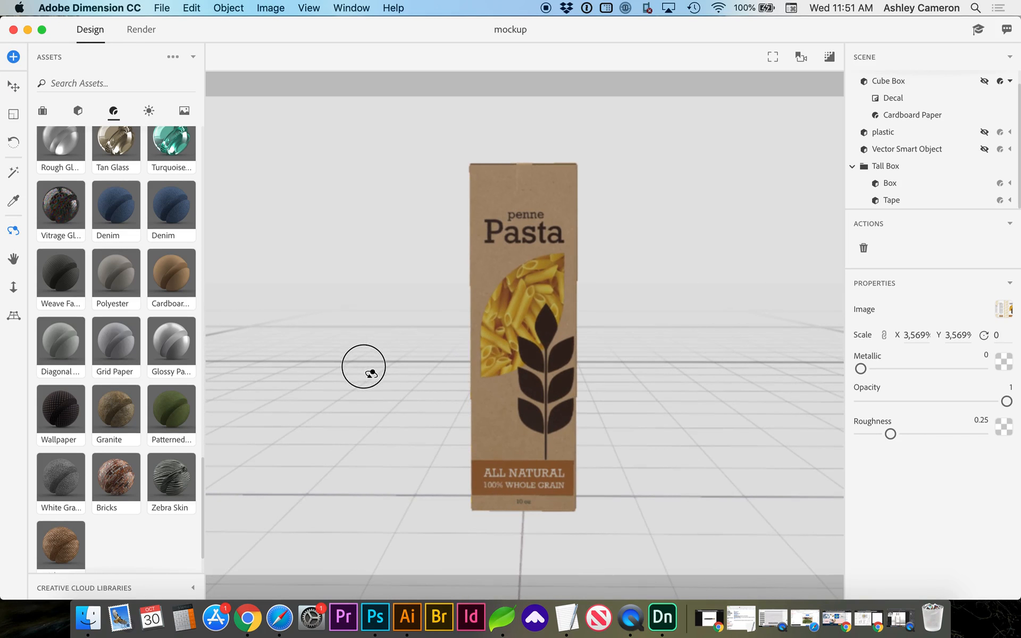
pyautogui.click(335, 416)
# - Quick Look the mockup-hires.png render in the custom packaging mockup folder
pyautogui.click(87, 618)
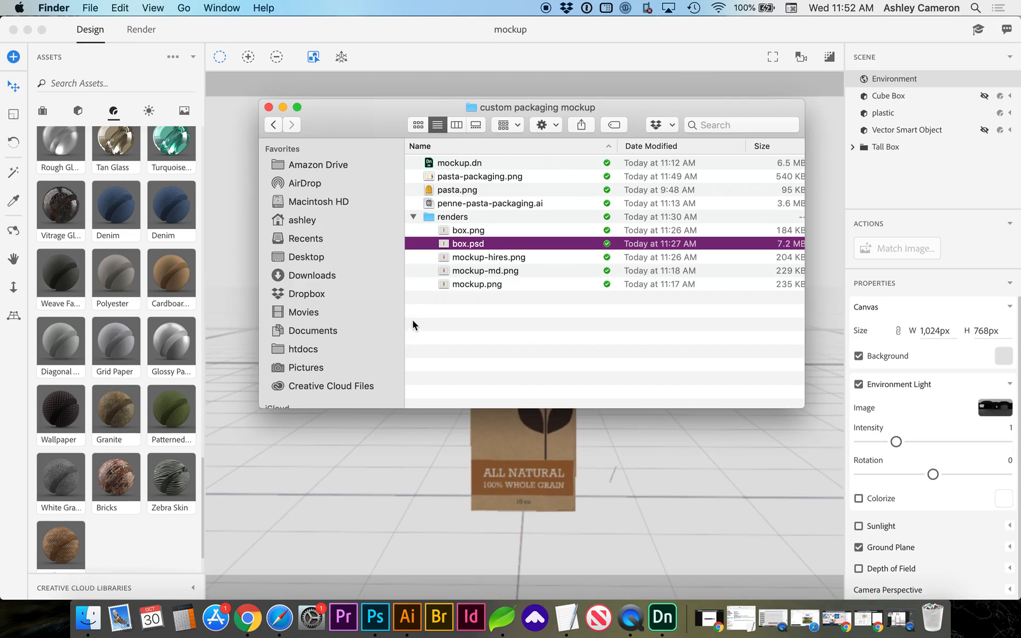
pyautogui.click(475, 256)
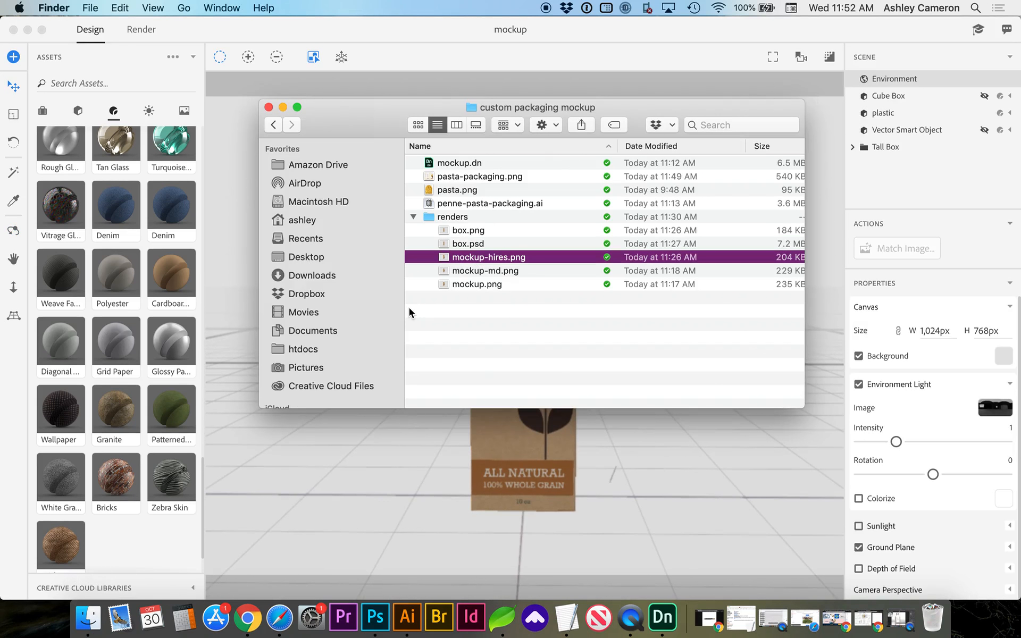
pyautogui.press('space')
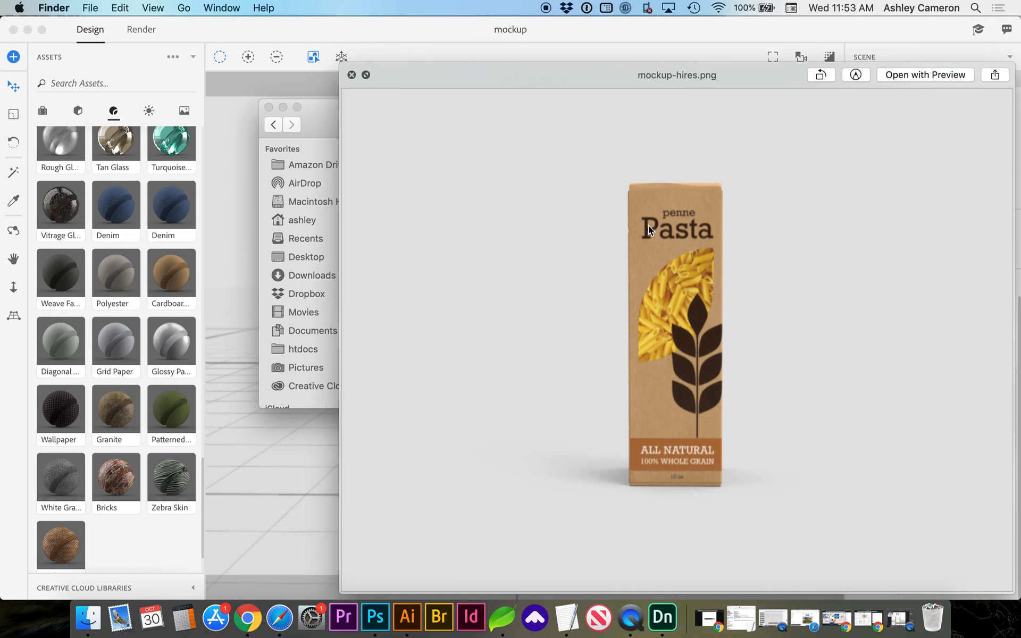
pyautogui.press('space')
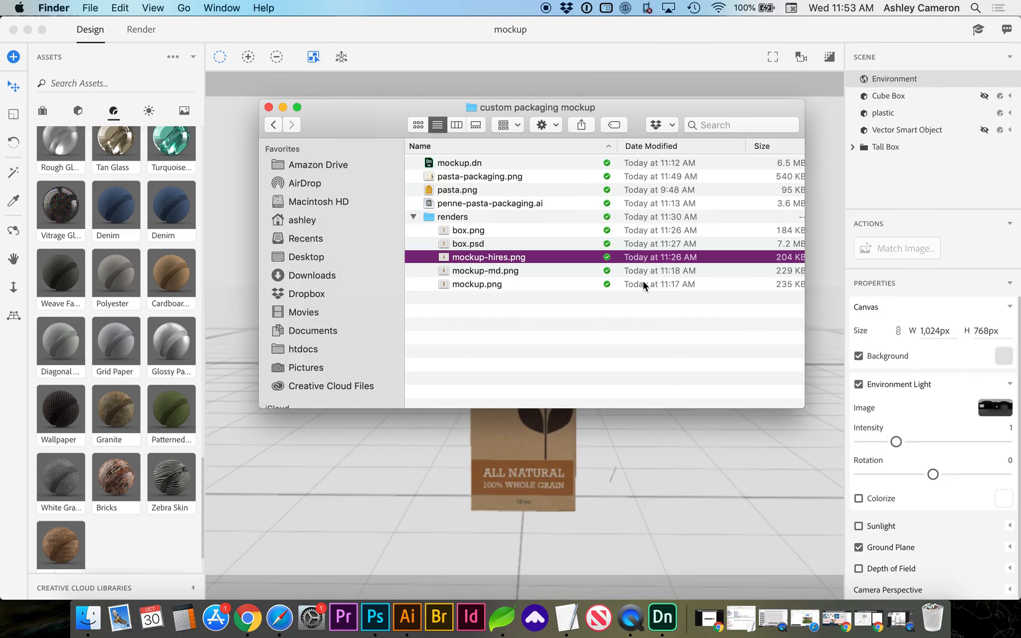
# - Arrow through mockup-md.png and mockup.png previews, then move the Finder window aside
pyautogui.press('space')
pyautogui.press('Down')
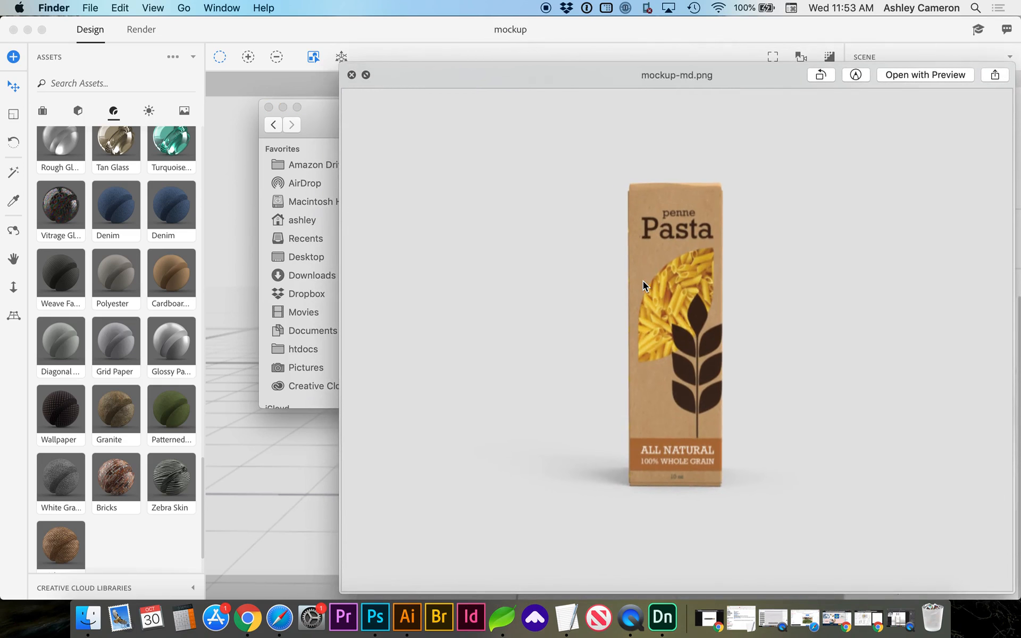
pyautogui.press('Down')
pyautogui.press('Up')
pyautogui.press('Up')
pyautogui.press('space')
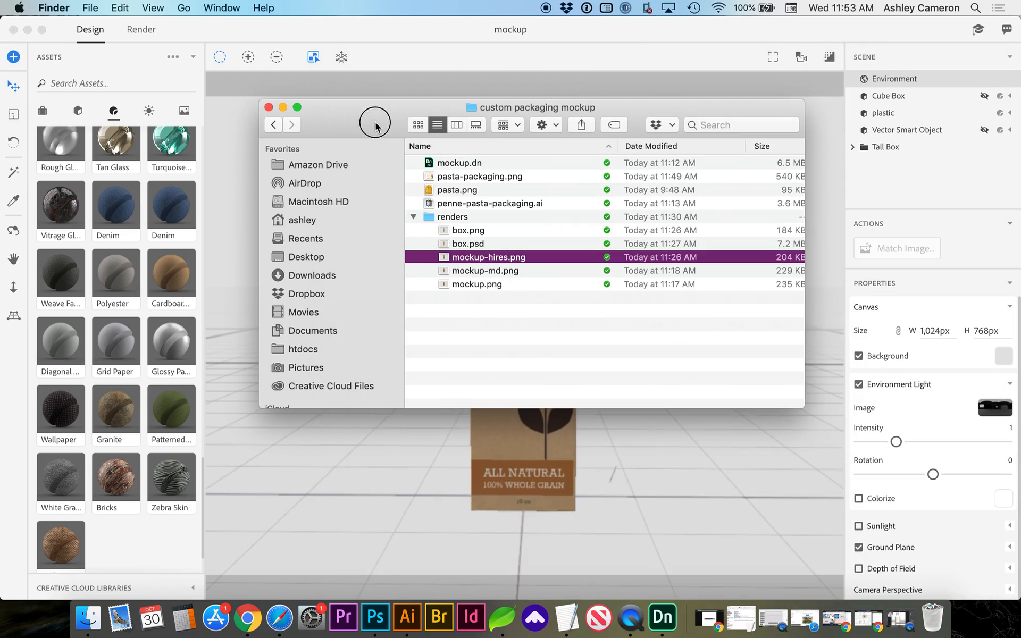
pyautogui.moveTo(376, 126); pyautogui.dragTo(213, 249)
# - Orbit the camera in the 3D scene so the tall pasta box shows its side
pyautogui.click(304, 156)
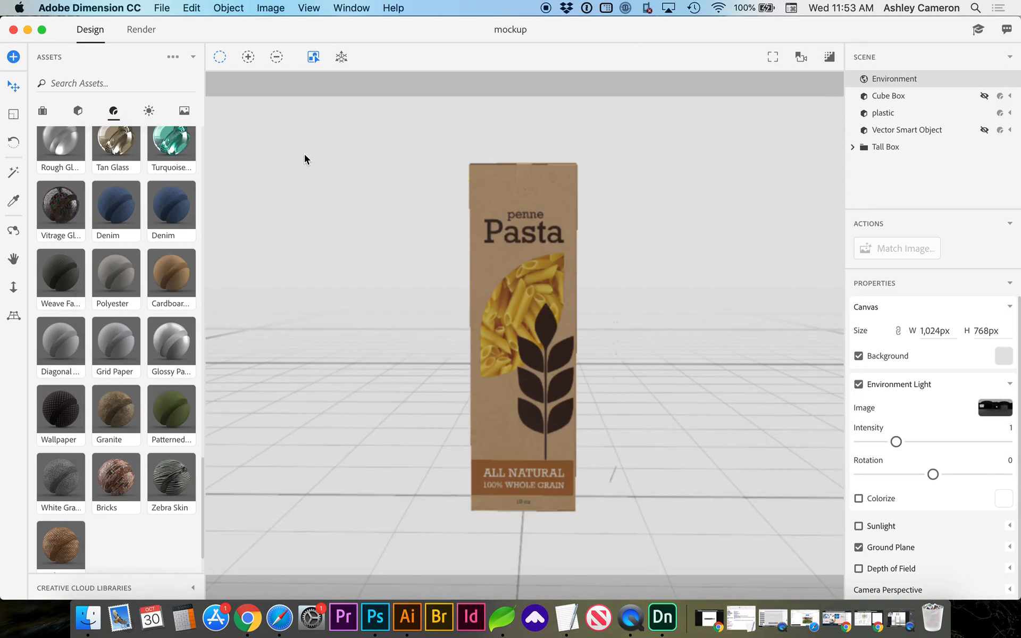
pyautogui.click(552, 293)
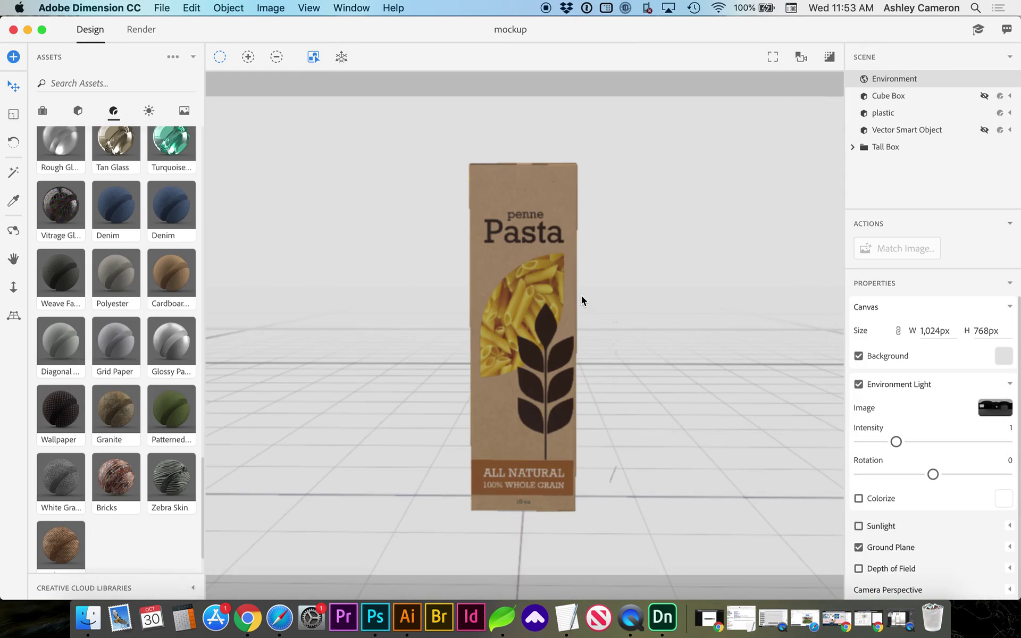
pyautogui.click(252, 258)
pyautogui.click(13, 231)
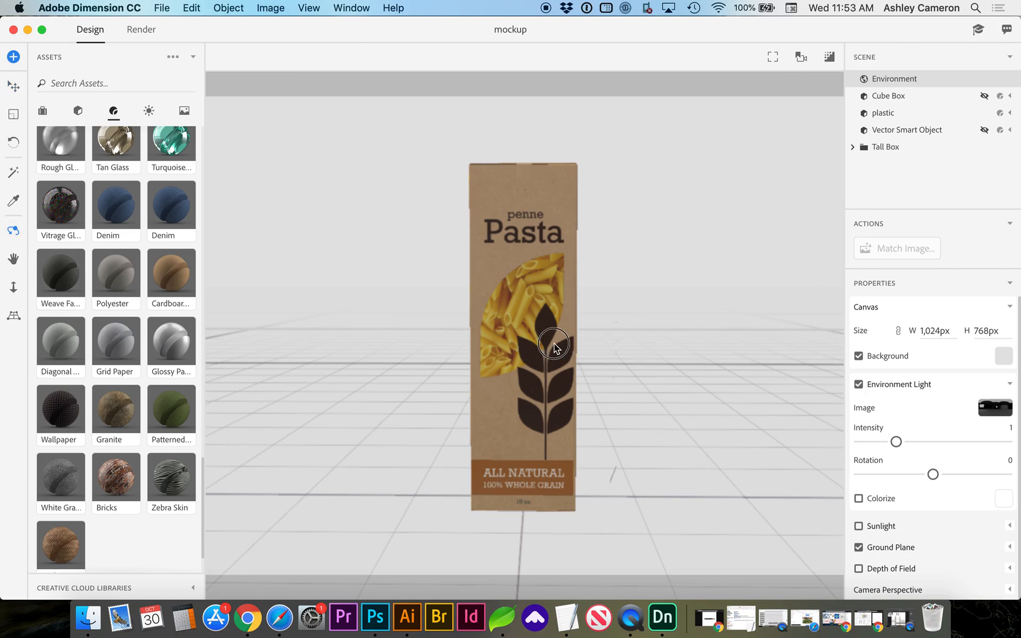
pyautogui.moveTo(576, 350)
pyautogui.mouseDown()
pyautogui.moveTo(524, 350)
pyautogui.moveTo(509, 369)
pyautogui.mouseUp()
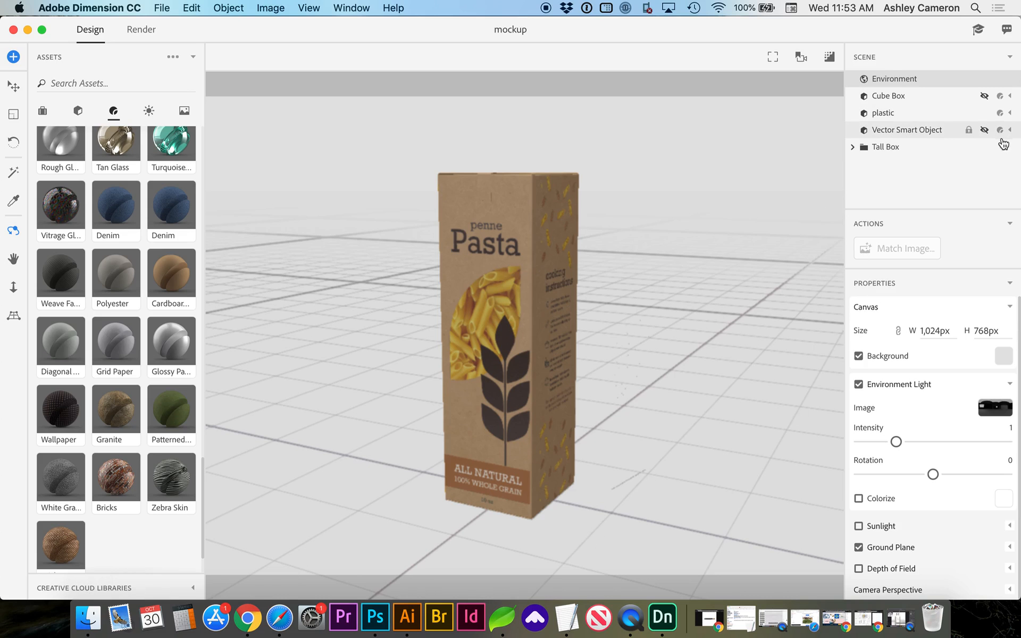
# - Select the decal under Tall Box > Box in the Scene panel and set its Opacity to 0
pyautogui.click(848, 145)
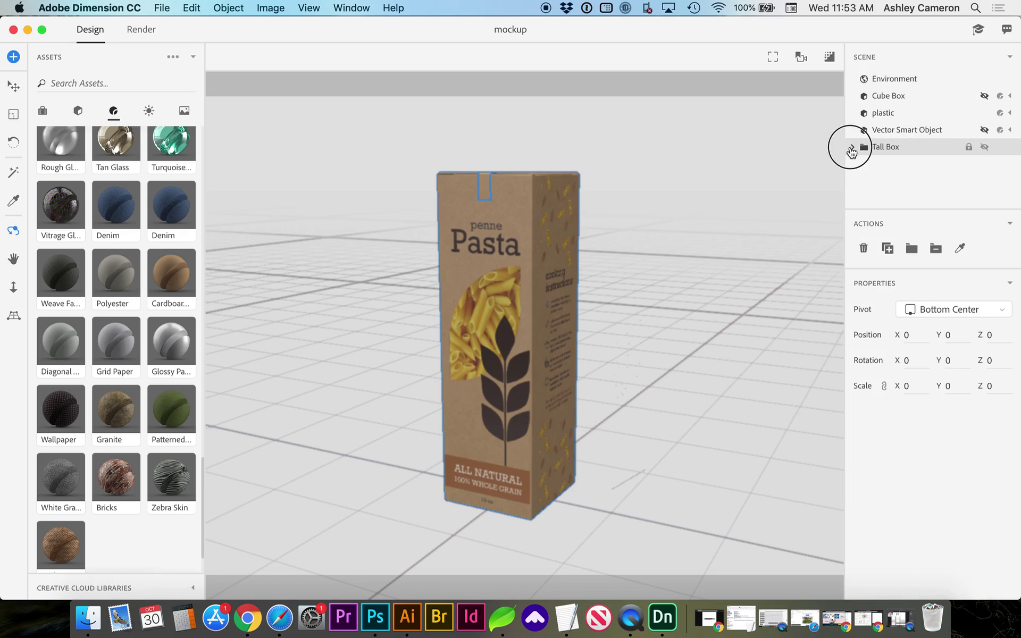
pyautogui.click(852, 146)
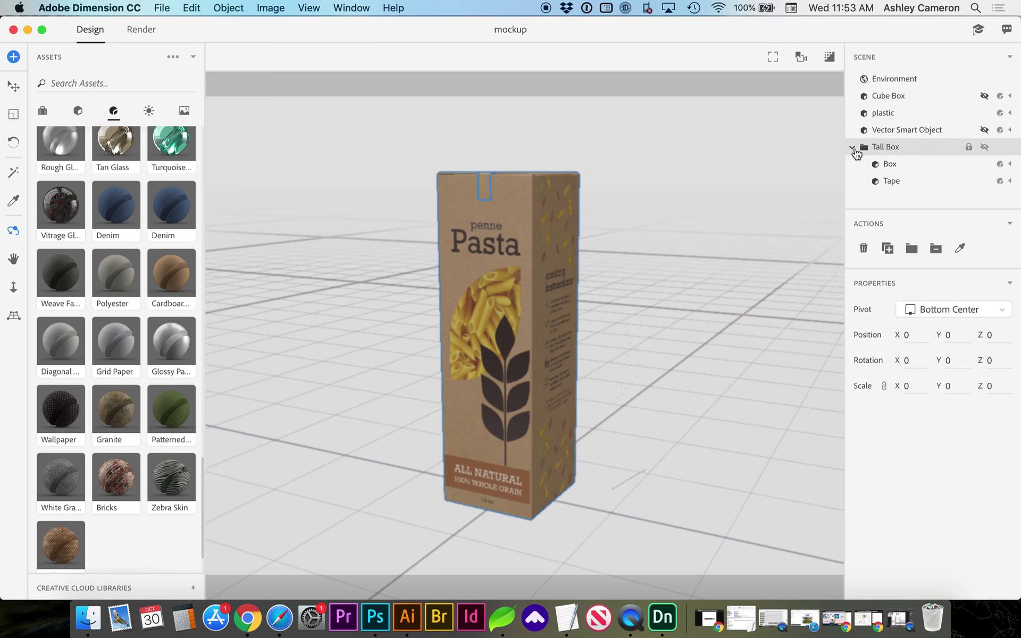
pyautogui.click(922, 165)
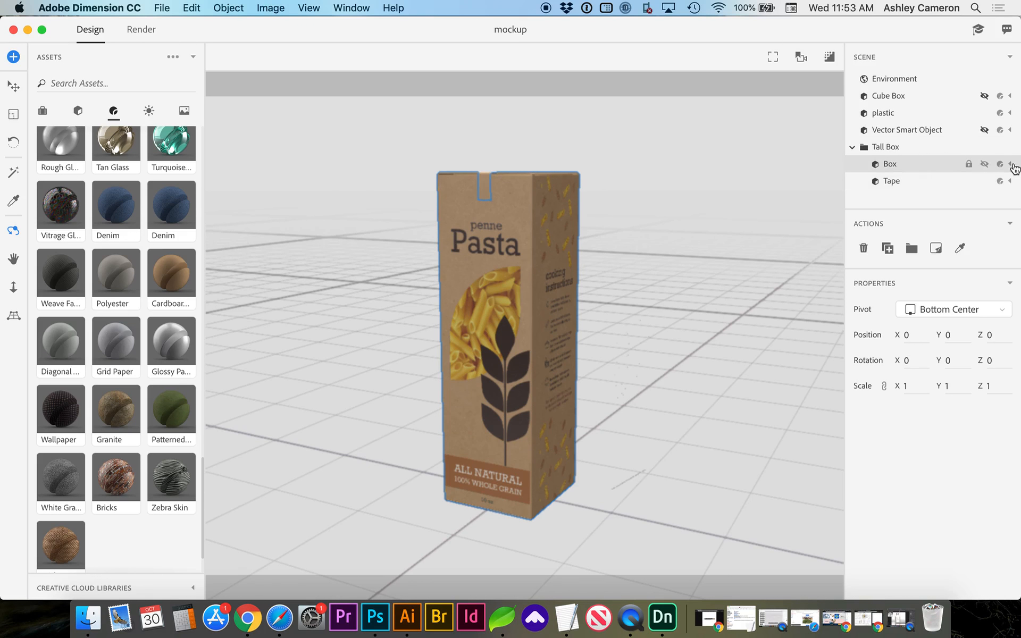
pyautogui.click(1009, 163)
pyautogui.click(935, 183)
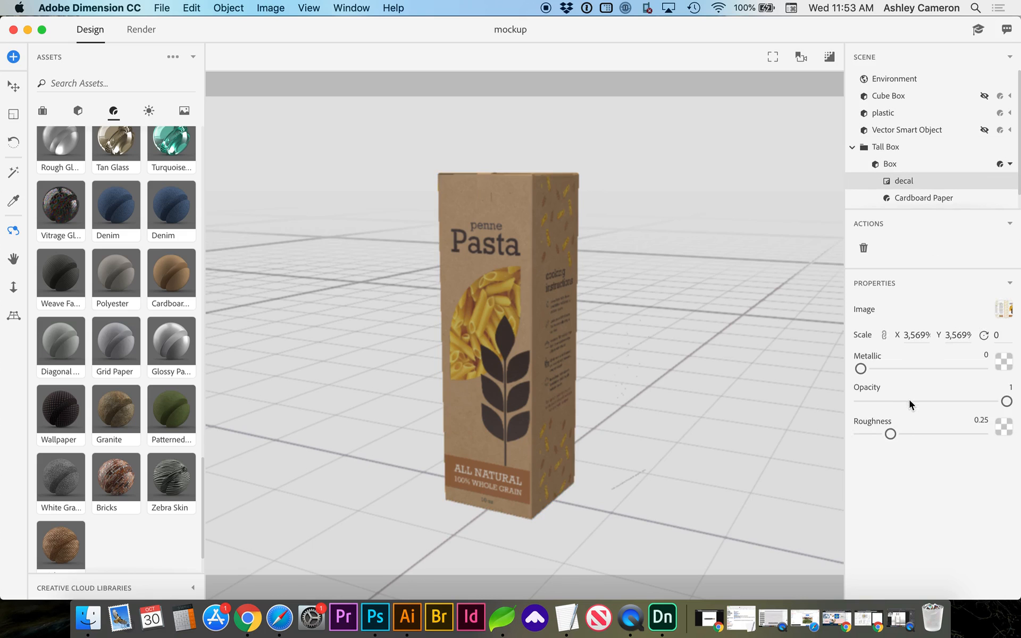
pyautogui.moveTo(1007, 401); pyautogui.dragTo(846, 400)
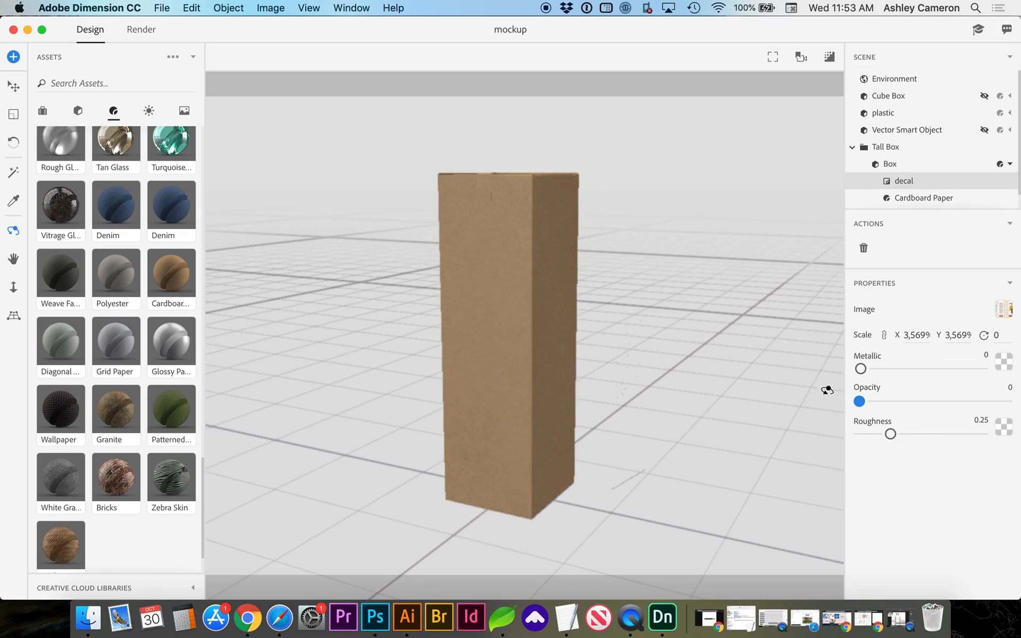
# - Open the box.psd render from the Finder renders folder in Photoshop
pyautogui.click(88, 618)
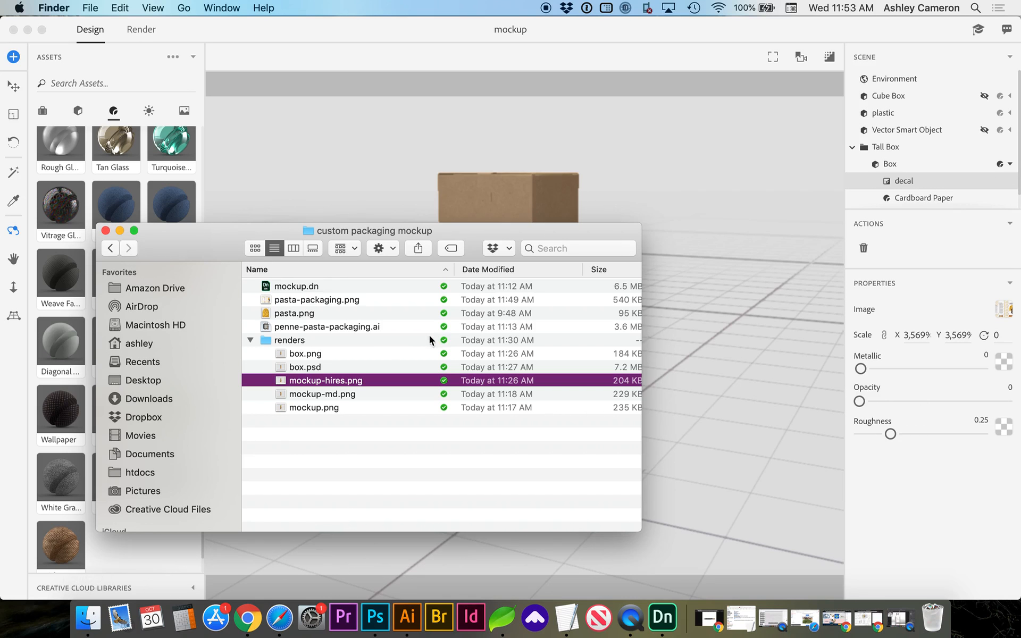
pyautogui.click(296, 367)
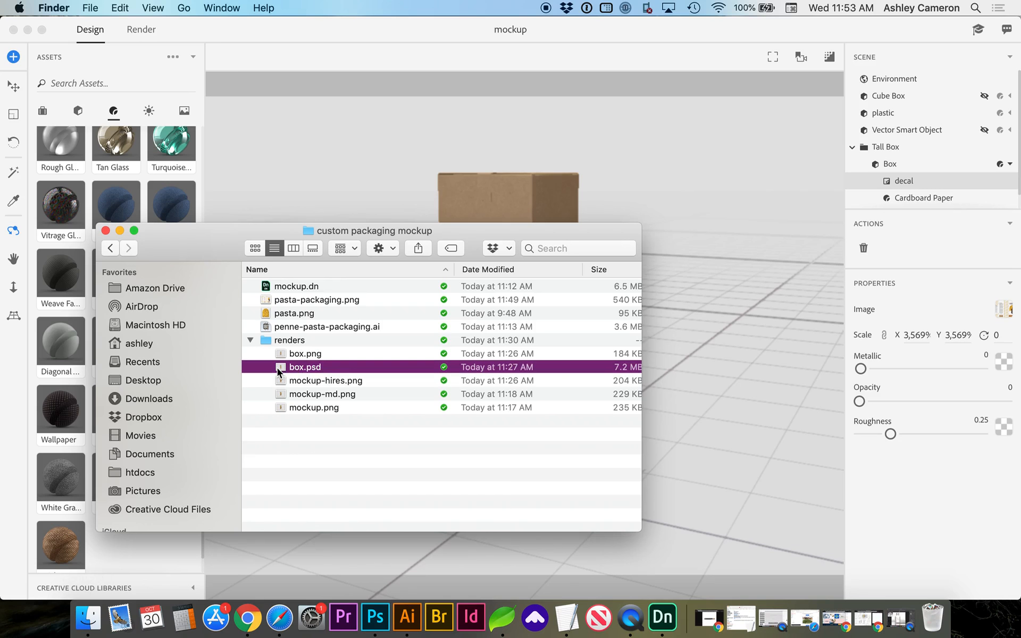
pyautogui.doubleClick(277, 368)
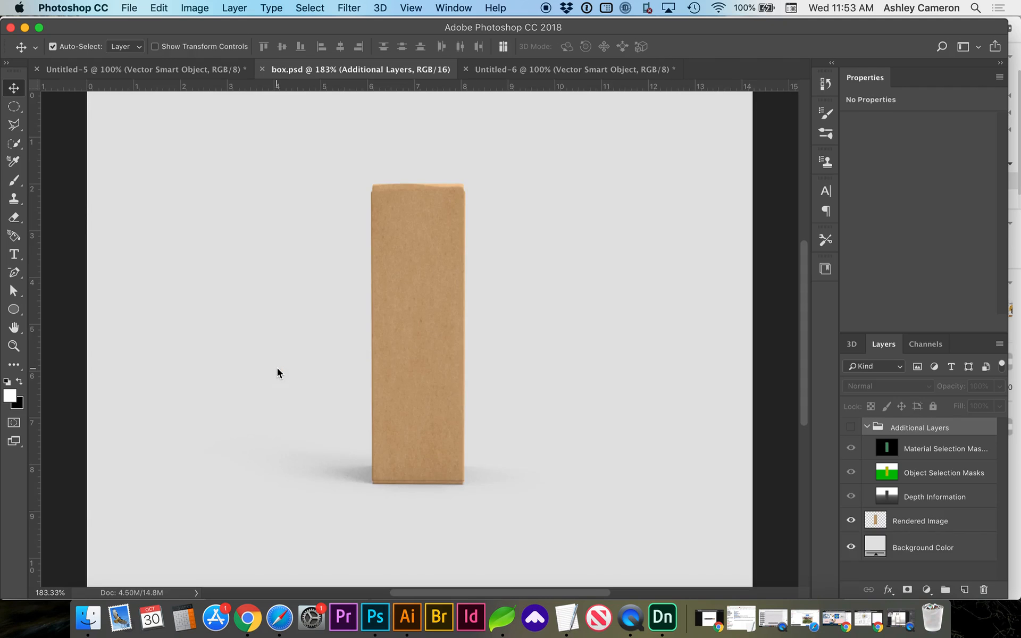
# - Toggle and sample the Background Color layer, then cancel to keep the light grey and bring Illustrator forward
pyautogui.click(851, 548)
pyautogui.click(851, 549)
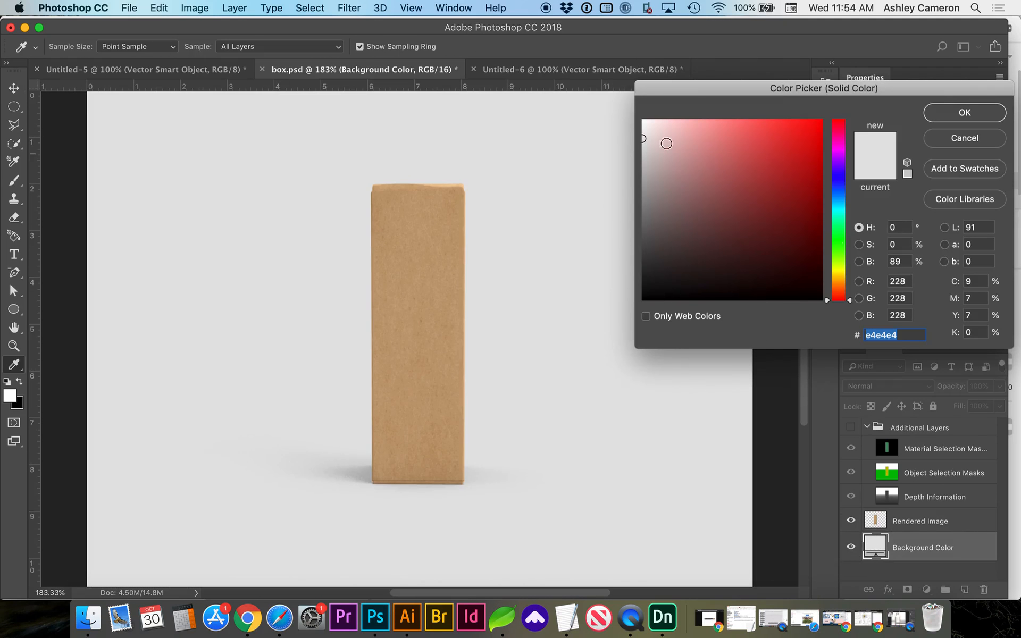
pyautogui.moveTo(662, 134)
pyautogui.mouseDown()
pyautogui.moveTo(653, 167)
pyautogui.moveTo(645, 146)
pyautogui.mouseUp()
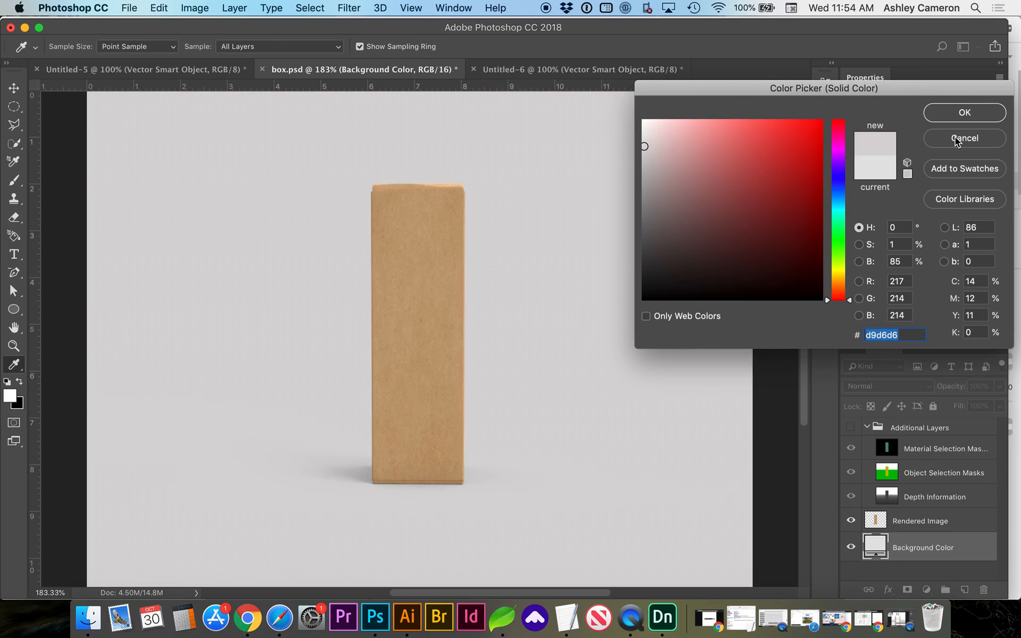
pyautogui.click(954, 136)
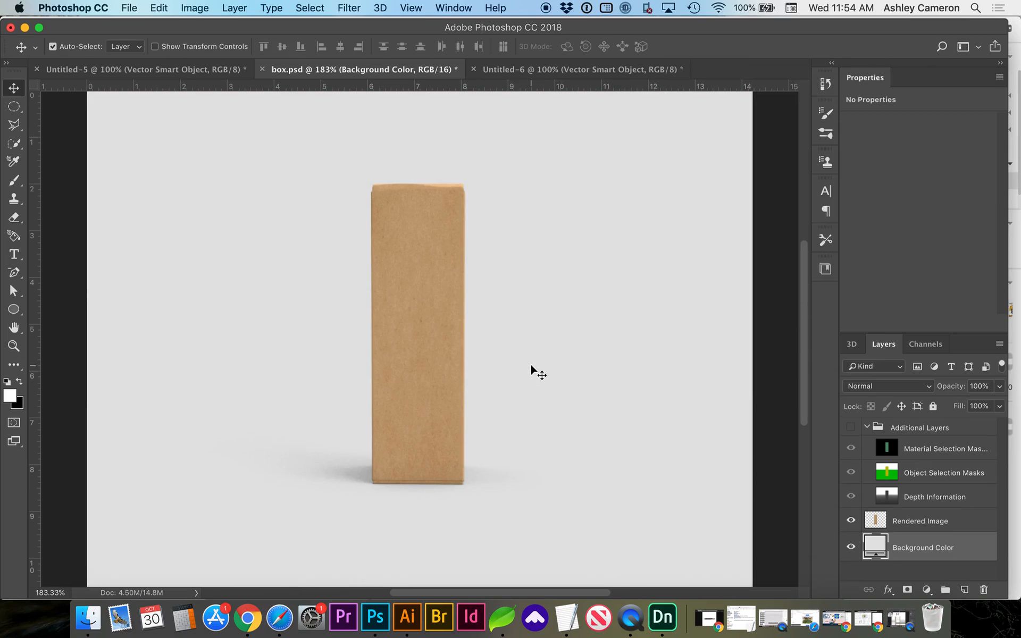
pyautogui.click(412, 619)
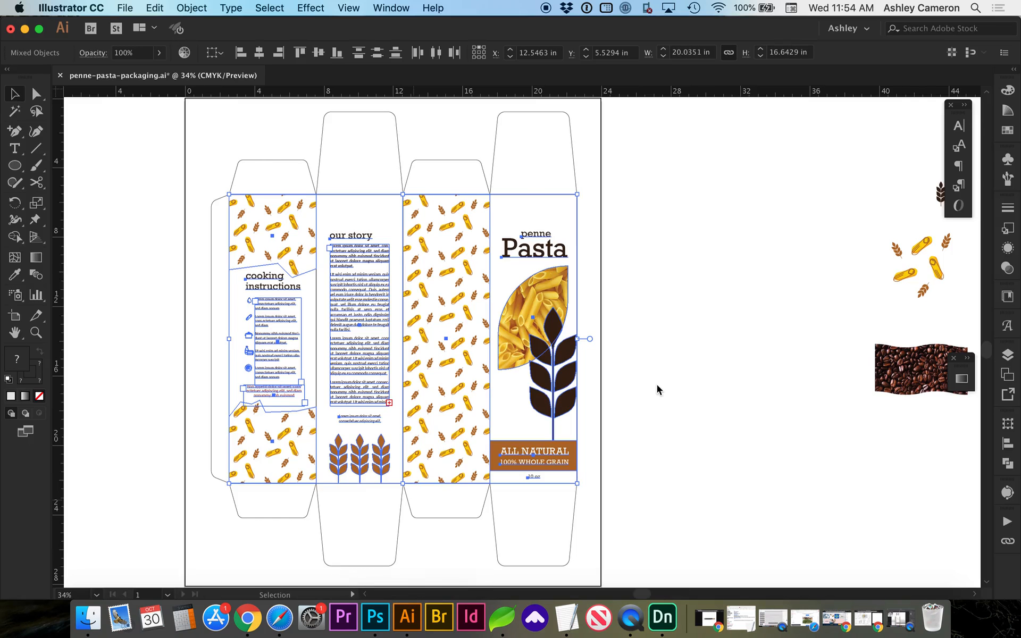
# - Marquee-select and copy the whole front Pasta panel artwork, then return to the Photoshop mockup
pyautogui.click(657, 391)
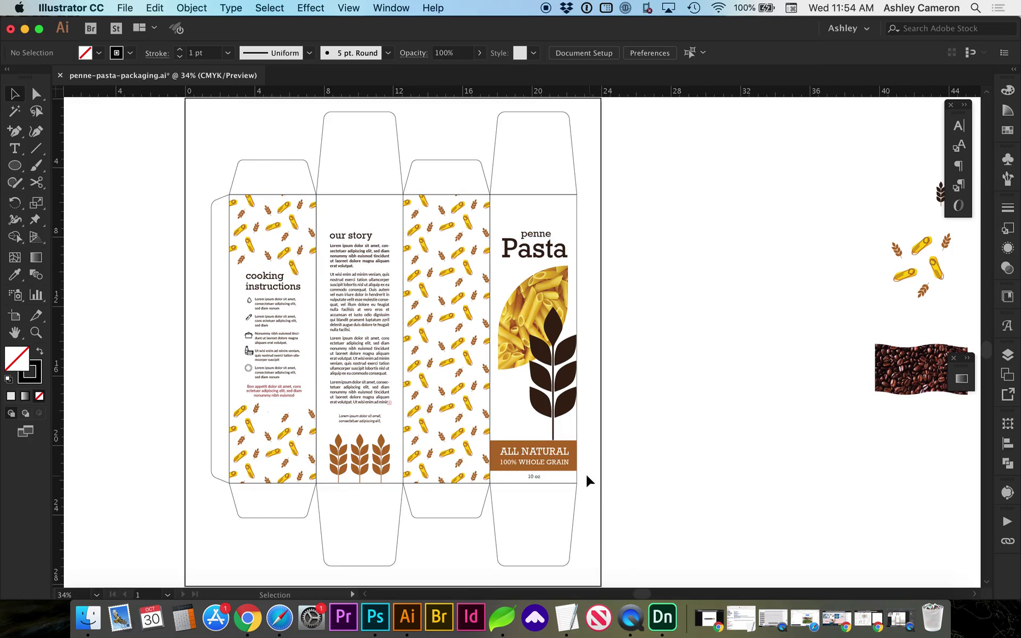
pyautogui.click(568, 463)
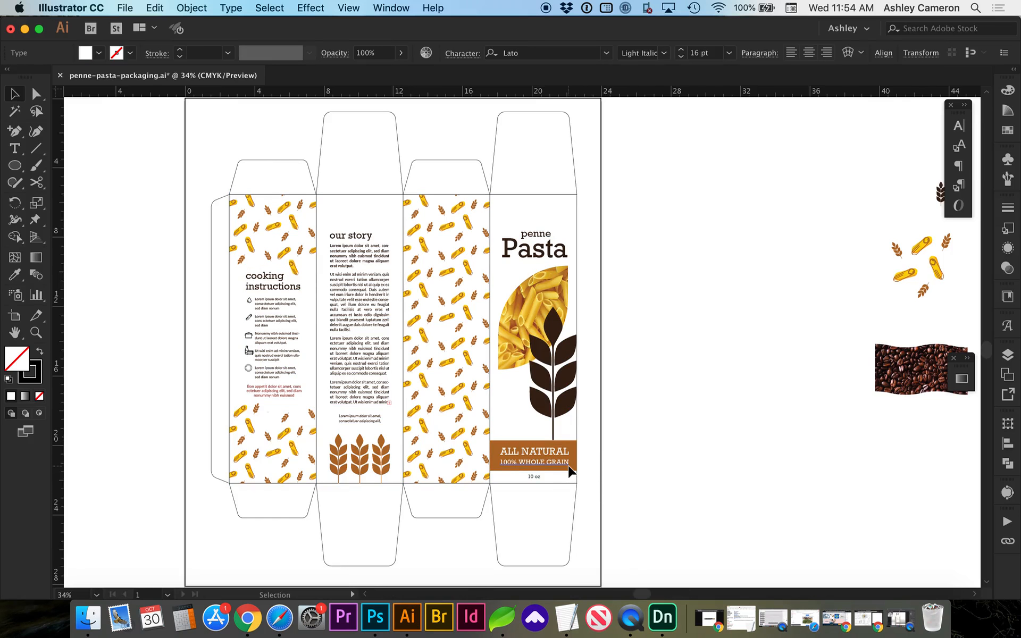
pyautogui.click(587, 485)
pyautogui.moveTo(586, 480); pyautogui.dragTo(501, 223)
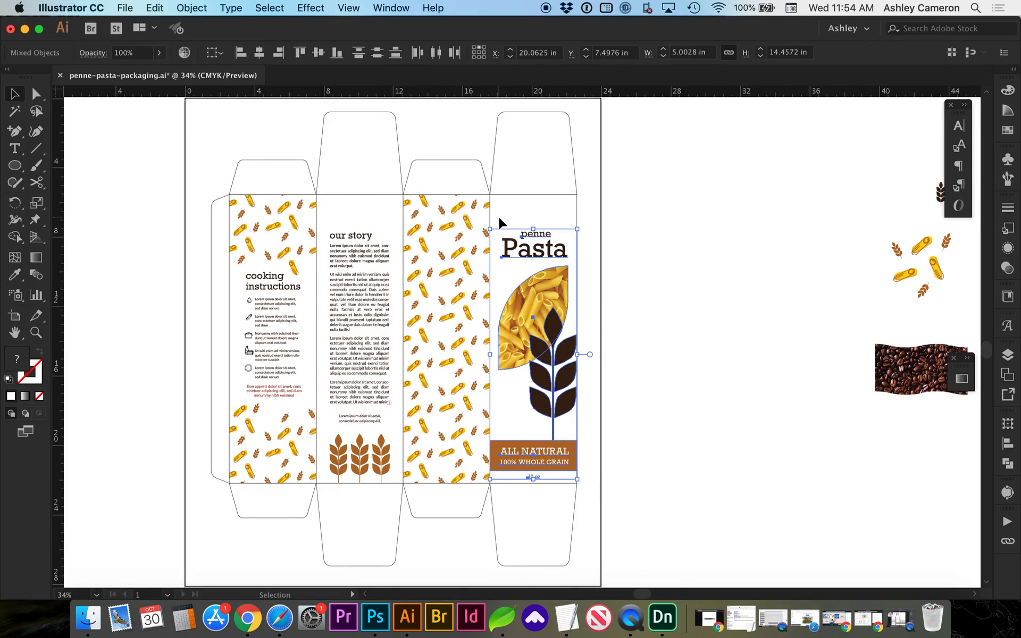
pyautogui.press('a')
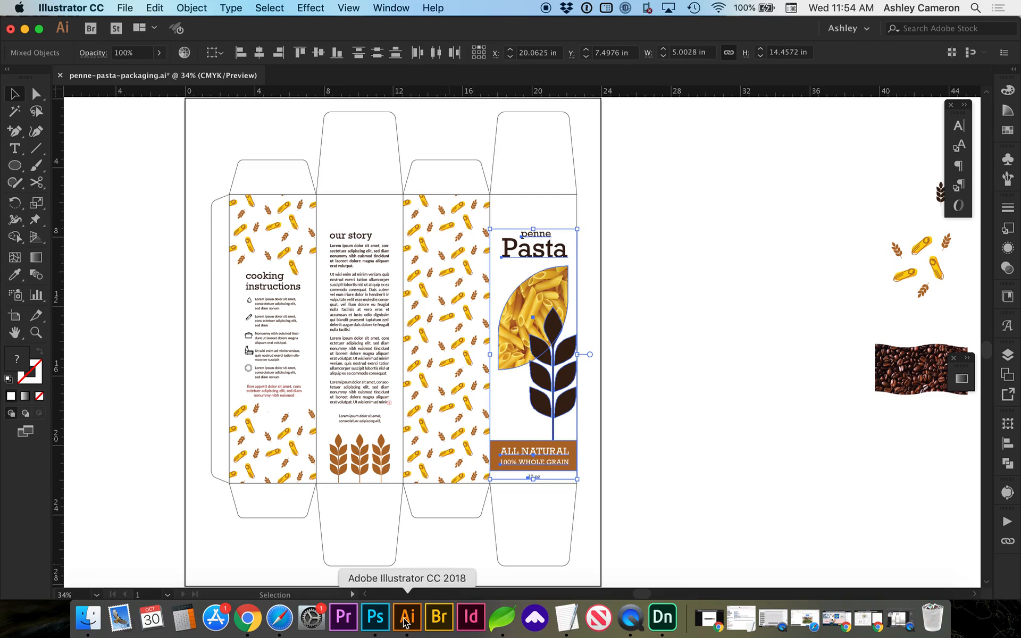
pyautogui.click(375, 617)
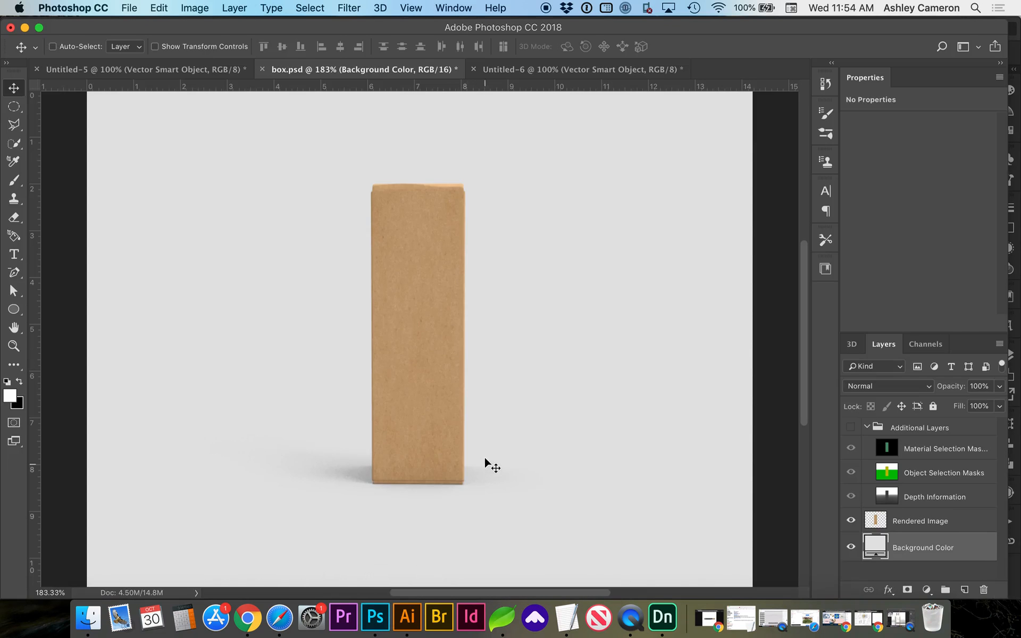
# - Paste the front panel artwork as a smart object and scale it down to the box width
pyautogui.press('super+v')
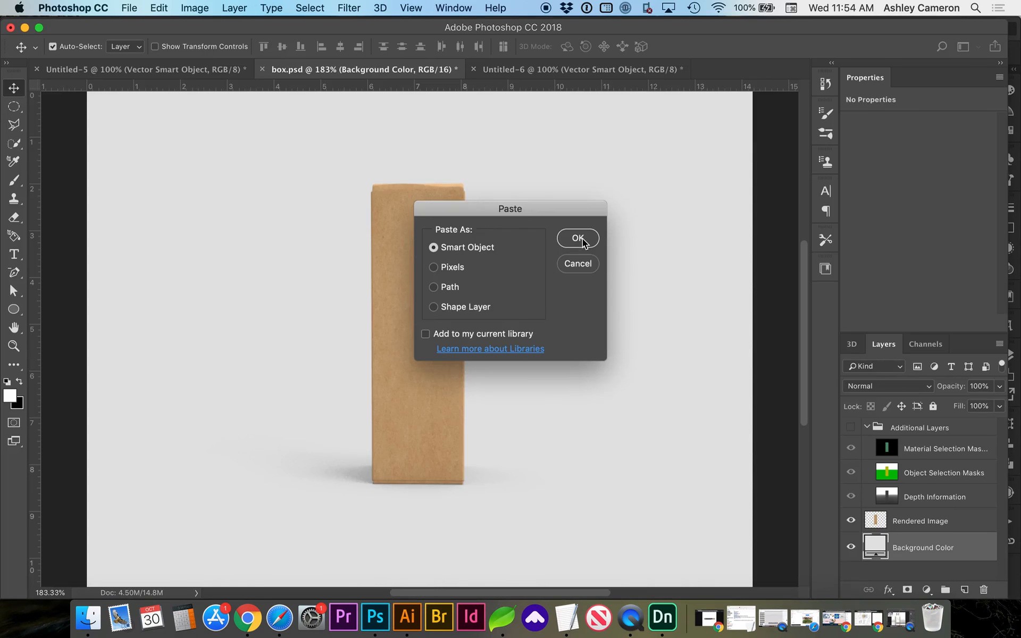
pyautogui.click(582, 239)
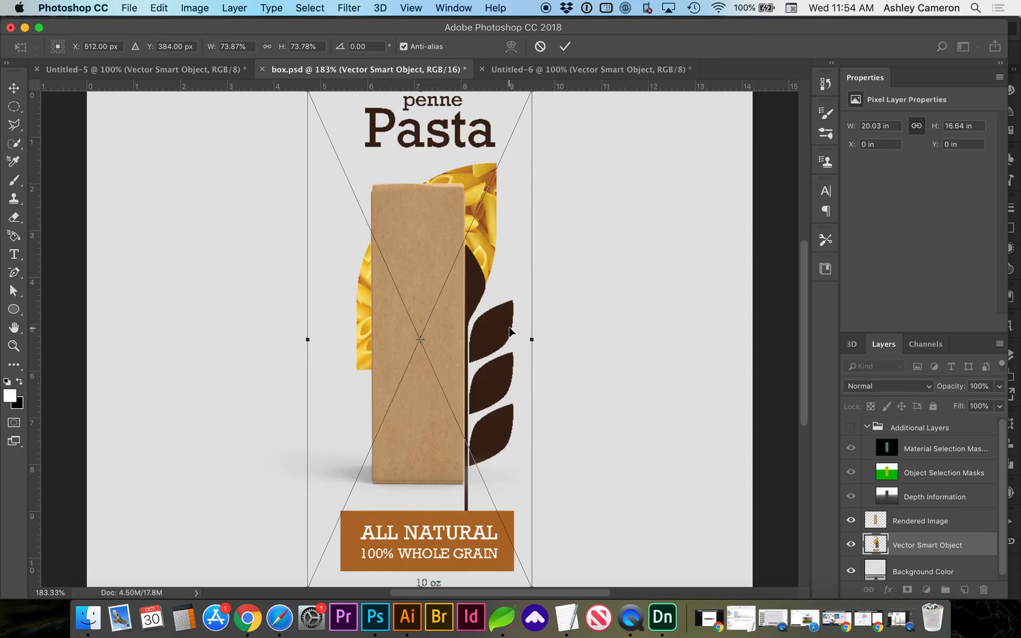
pyautogui.moveTo(532, 92); pyautogui.dragTo(478, 193)
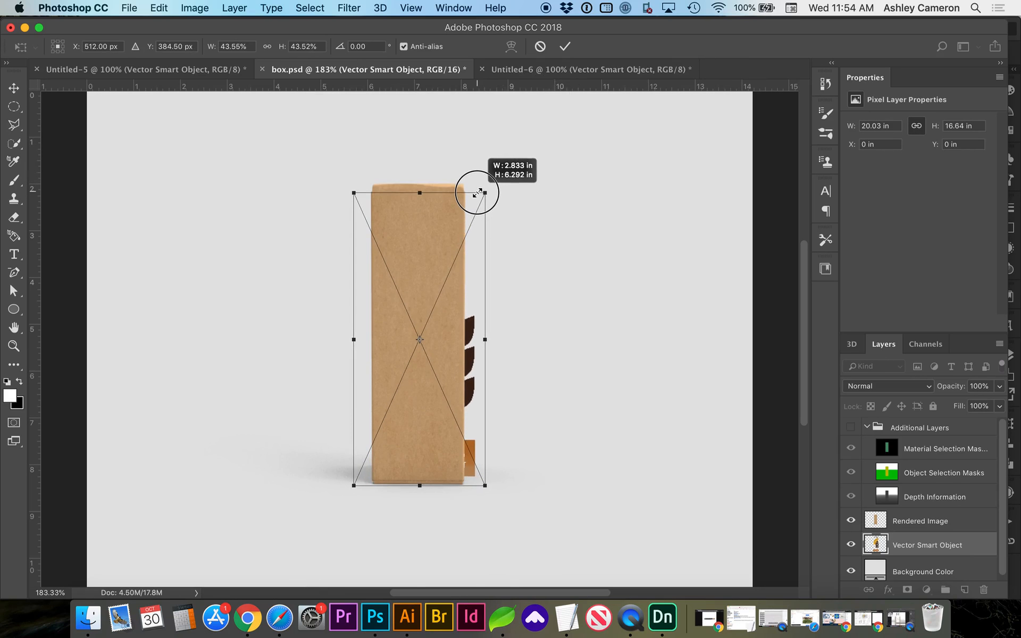
pyautogui.moveTo(479, 193); pyautogui.dragTo(478, 194)
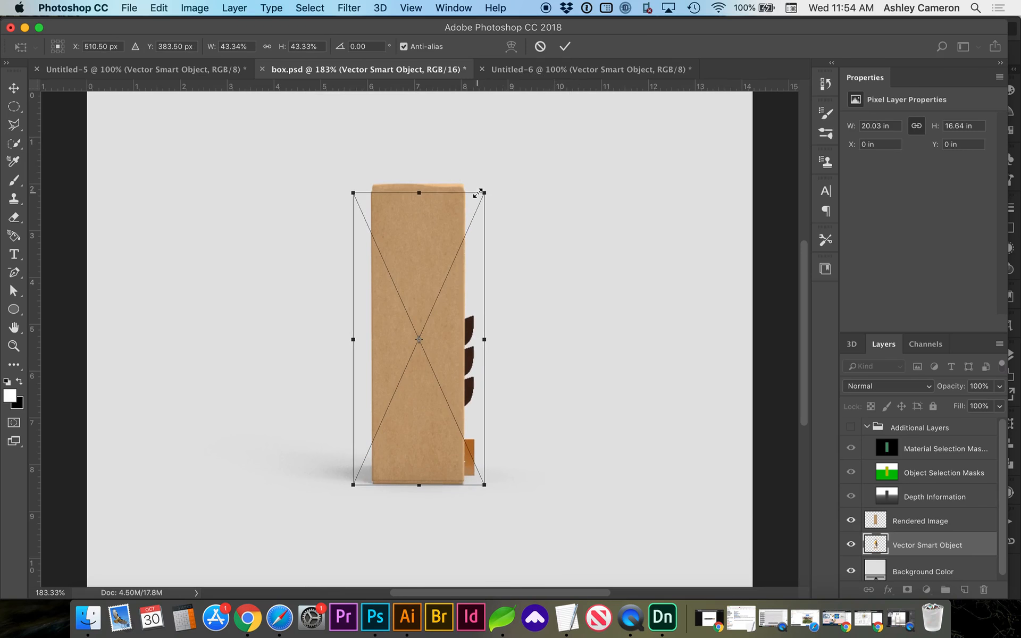
pyautogui.press('Left')
pyautogui.press('Return')
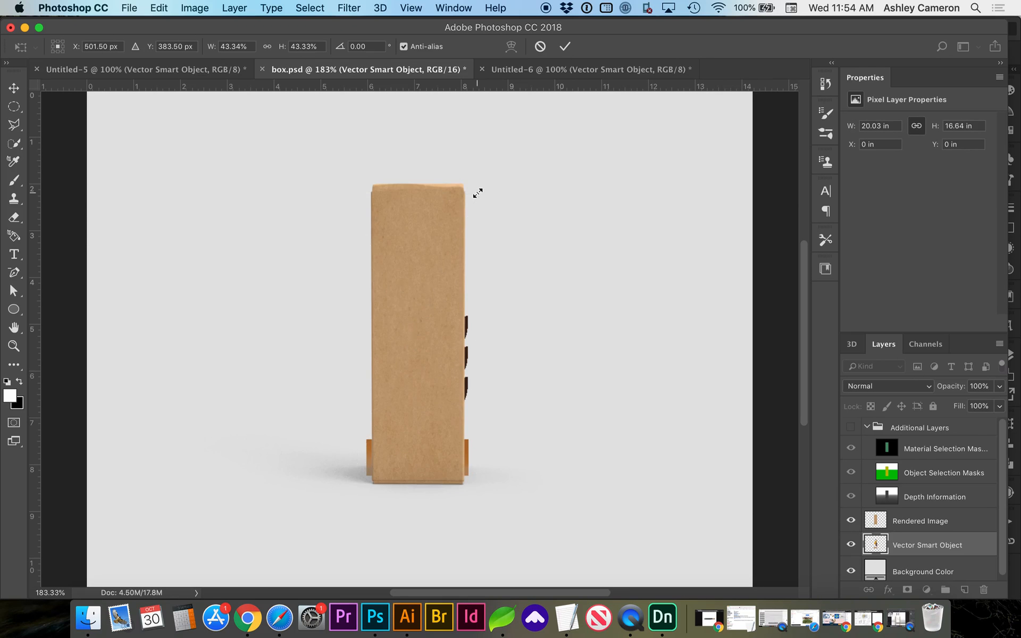
# - Bring the artwork layer to the top and re-transform it to fit inside the box front
pyautogui.hotkey('ctrl', 'shift', ']')
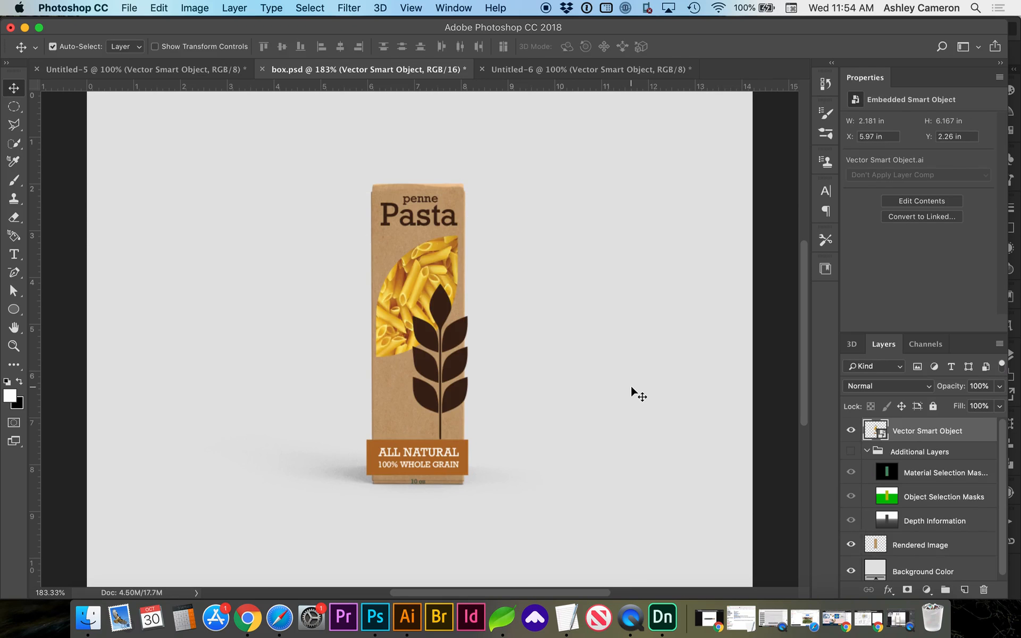
pyautogui.click(868, 452)
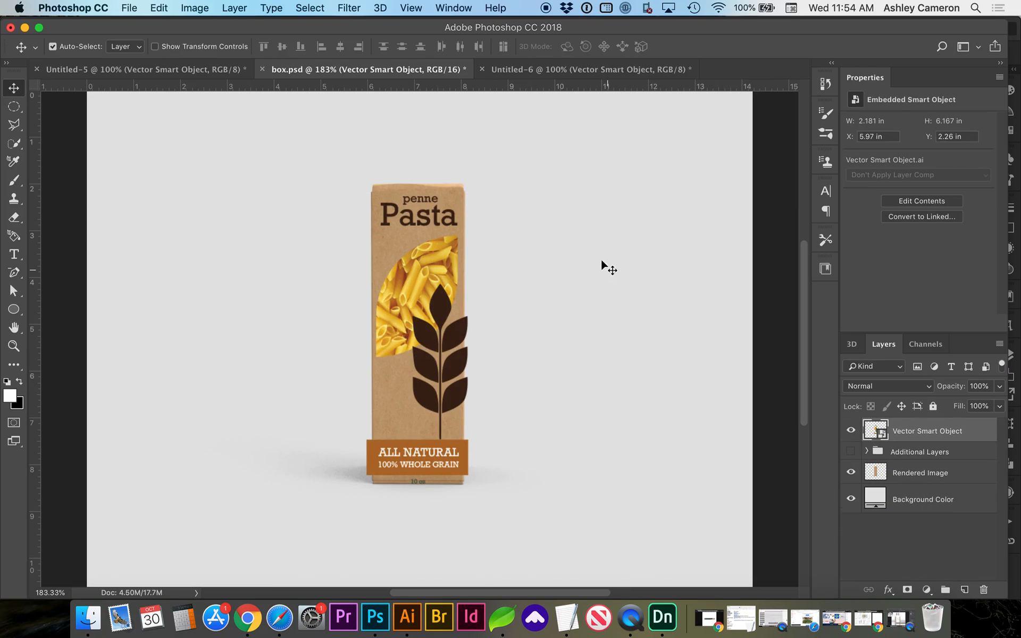
pyautogui.press('super+t')
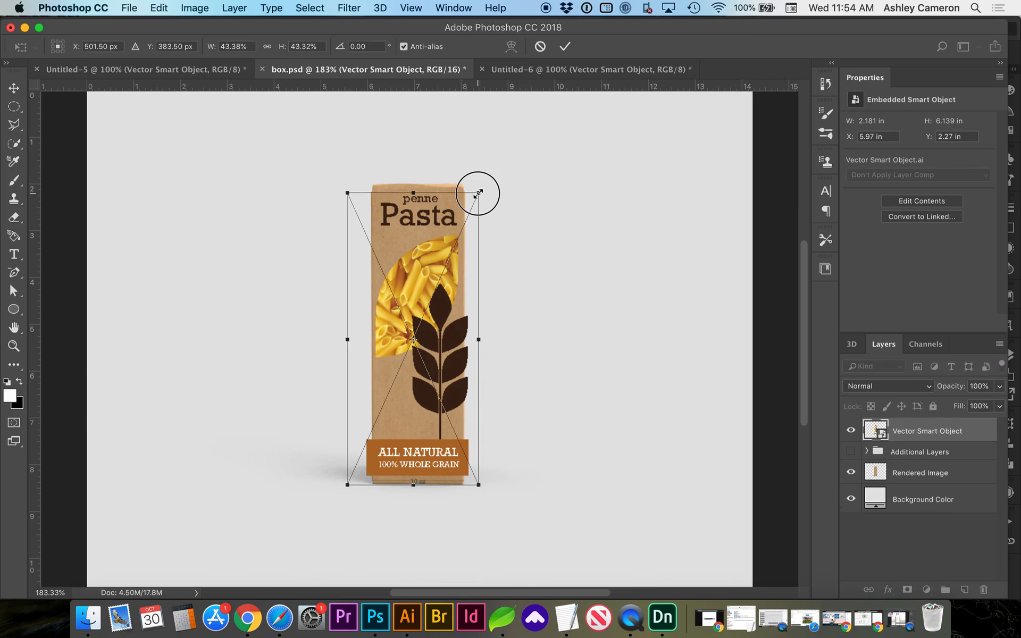
pyautogui.moveTo(478, 194); pyautogui.dragTo(469, 204)
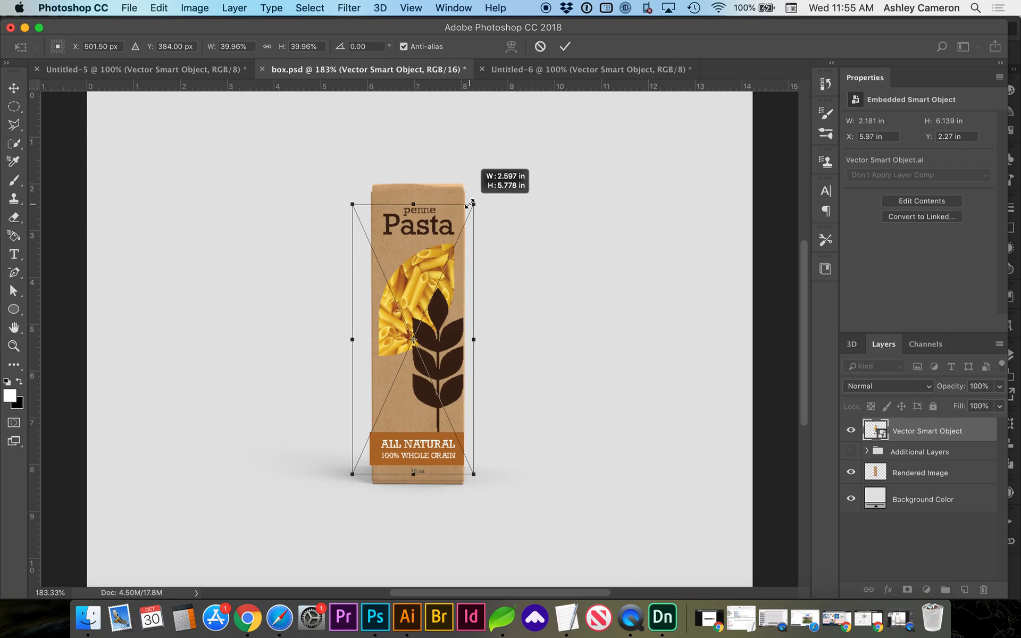
pyautogui.press('Return')
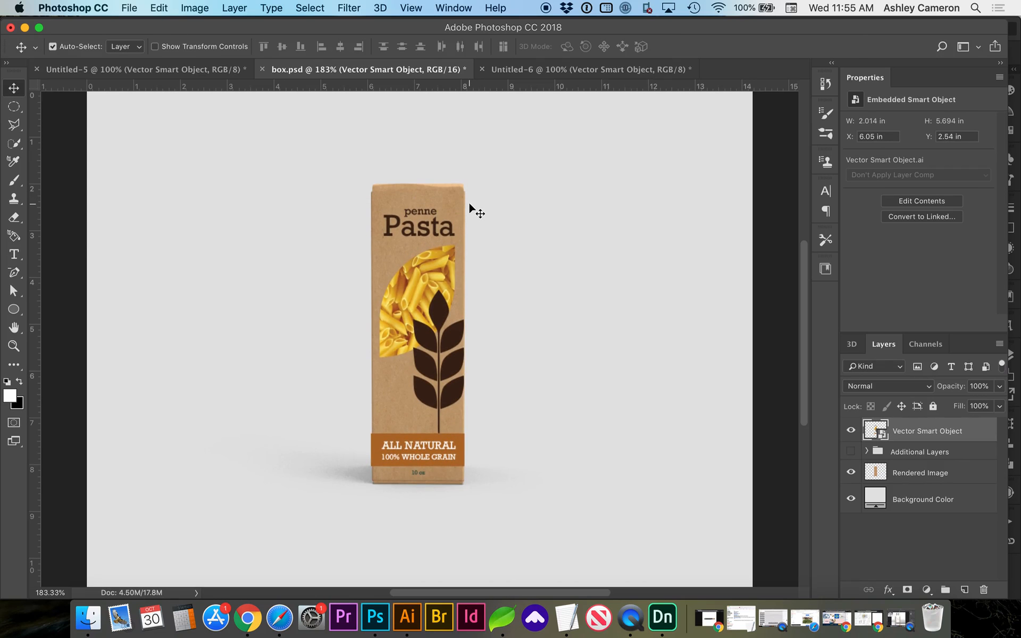
# - Load the Rendered Image outline as a selection and mask the artwork to it
pyautogui.keyDown('super'); pyautogui.click(875, 472); pyautogui.keyUp('super')
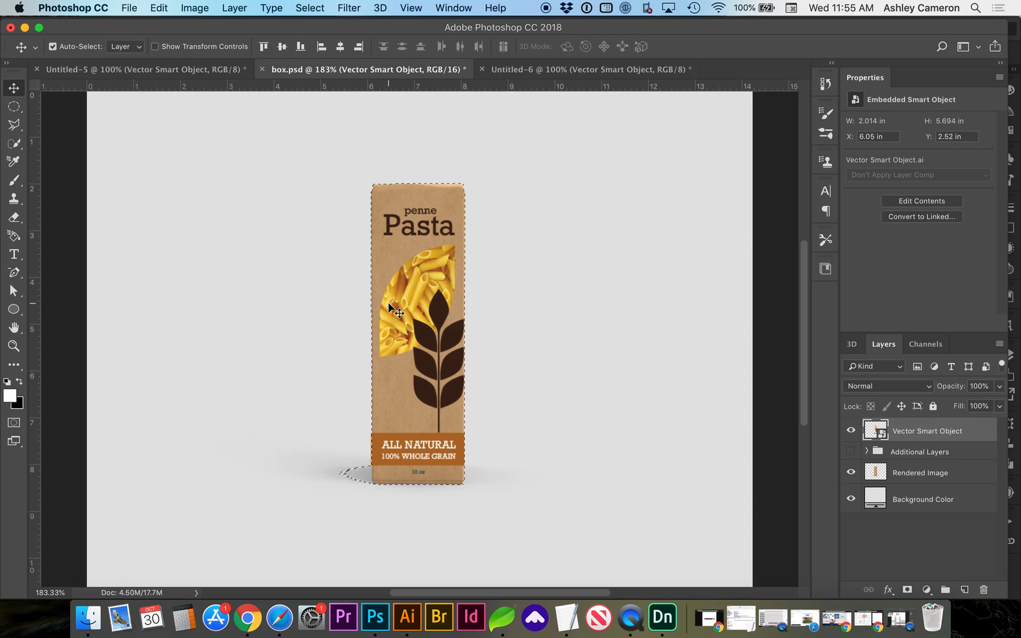
pyautogui.click(907, 589)
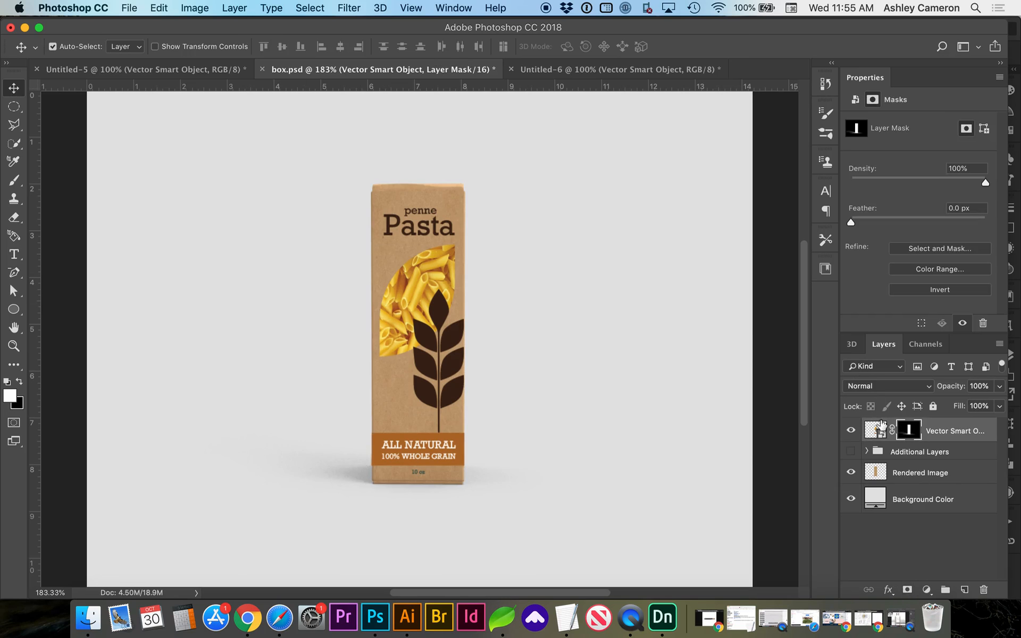
pyautogui.click(881, 388)
pyautogui.click(881, 388)
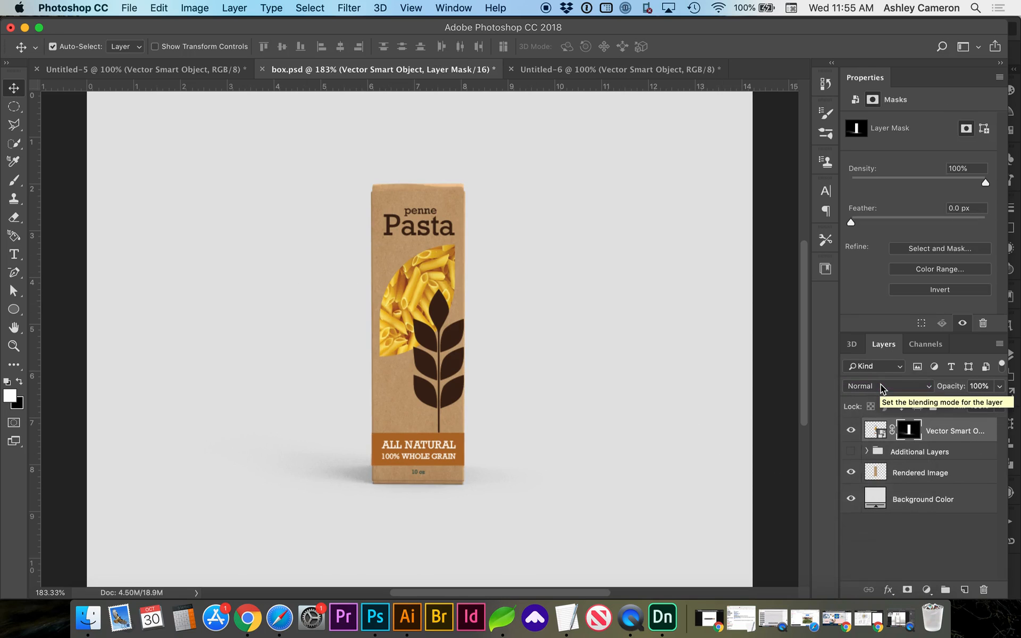
pyautogui.click(882, 388)
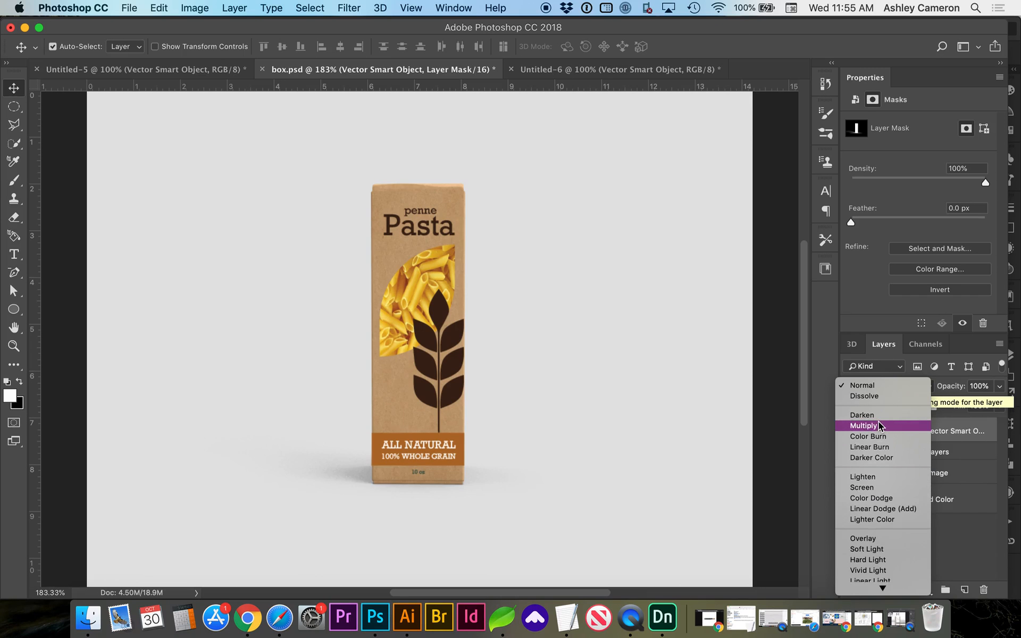
# - Try Multiply, Darken and Overlay blend modes on the masked artwork
pyautogui.click(864, 426)
pyautogui.click(881, 386)
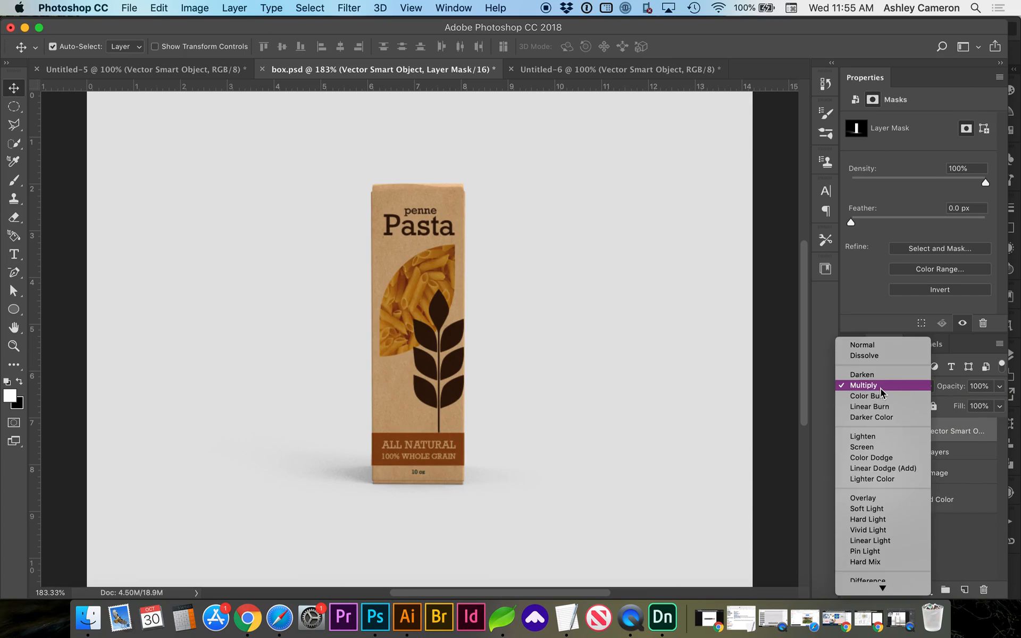
pyautogui.click(878, 377)
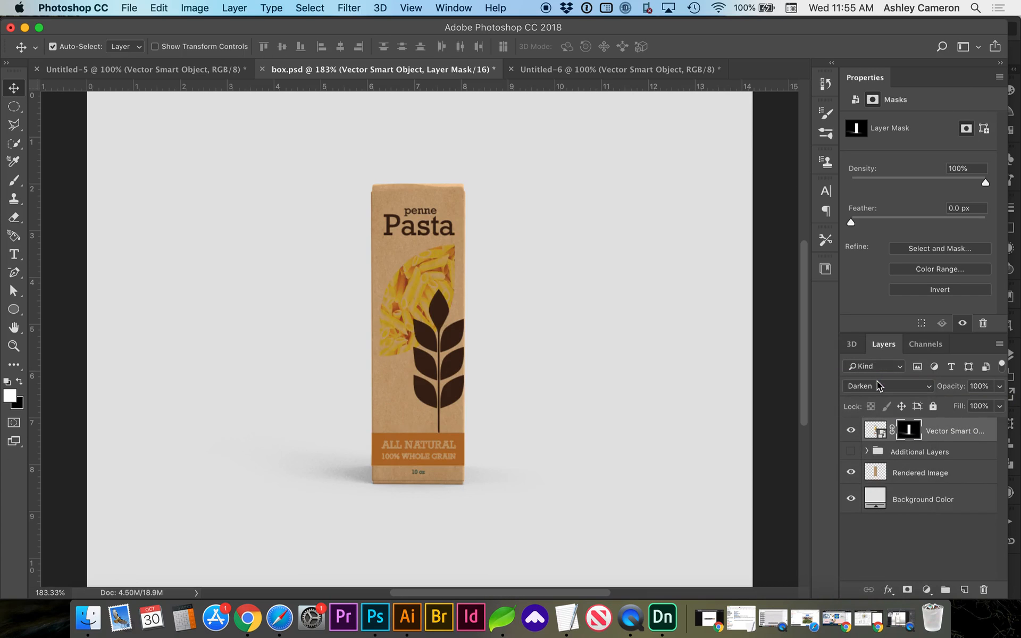
pyautogui.click(874, 391)
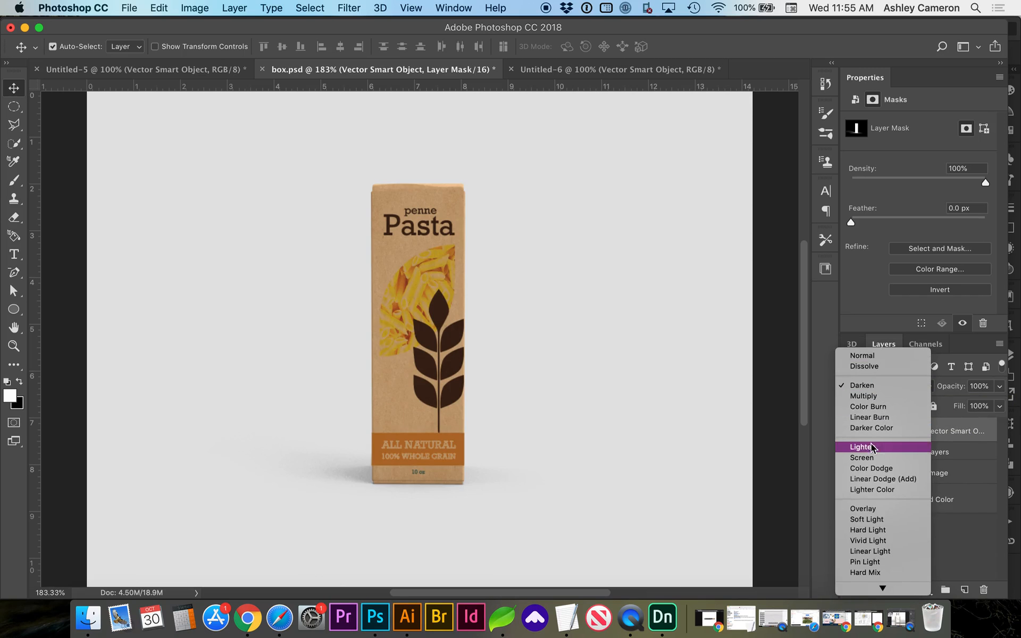
pyautogui.click(866, 509)
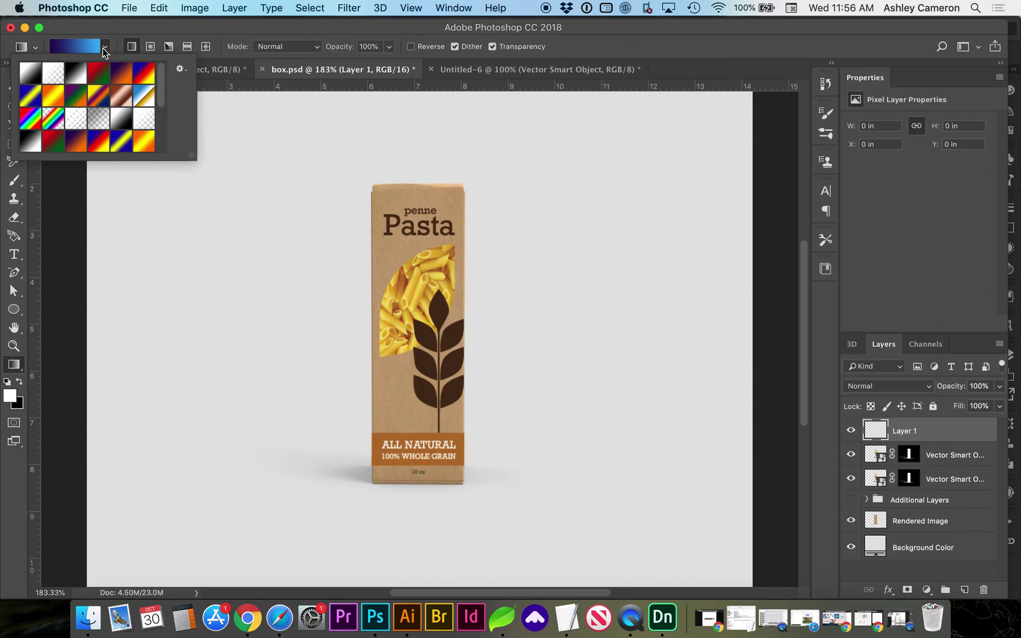
# - Fill the empty layer with the Watercolor pattern using the Paint Bucket in pattern mode
pyautogui.click(103, 49)
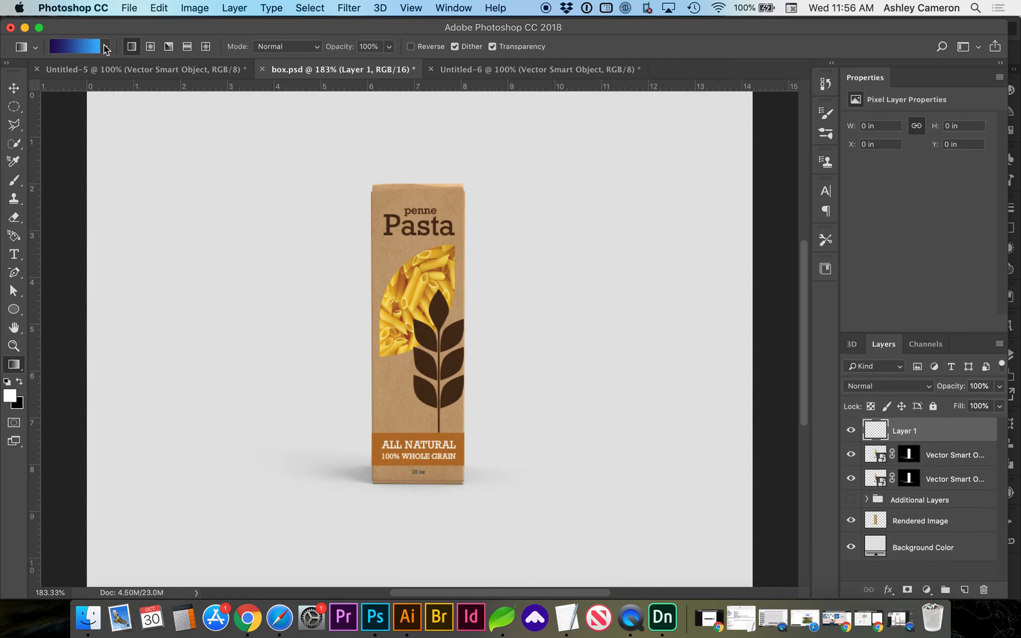
pyautogui.hotkey('shift', 'g')
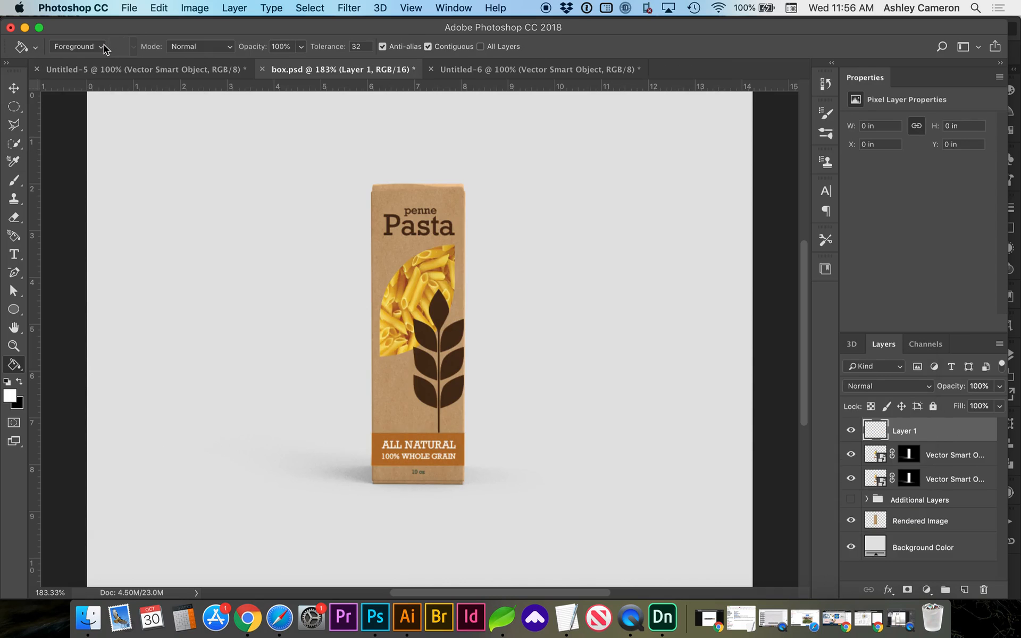
pyautogui.click(101, 46)
pyautogui.click(132, 52)
pyautogui.scroll(-3, 126, 246)
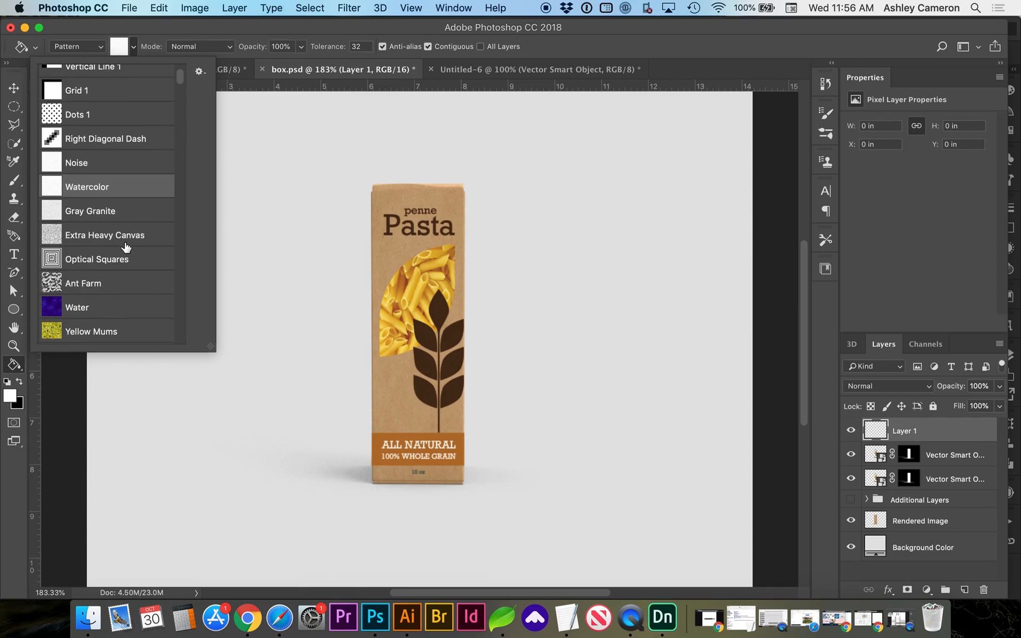
pyautogui.scroll(-2, 125, 246)
pyautogui.scroll(-3, 125, 247)
pyautogui.scroll(3, 126, 247)
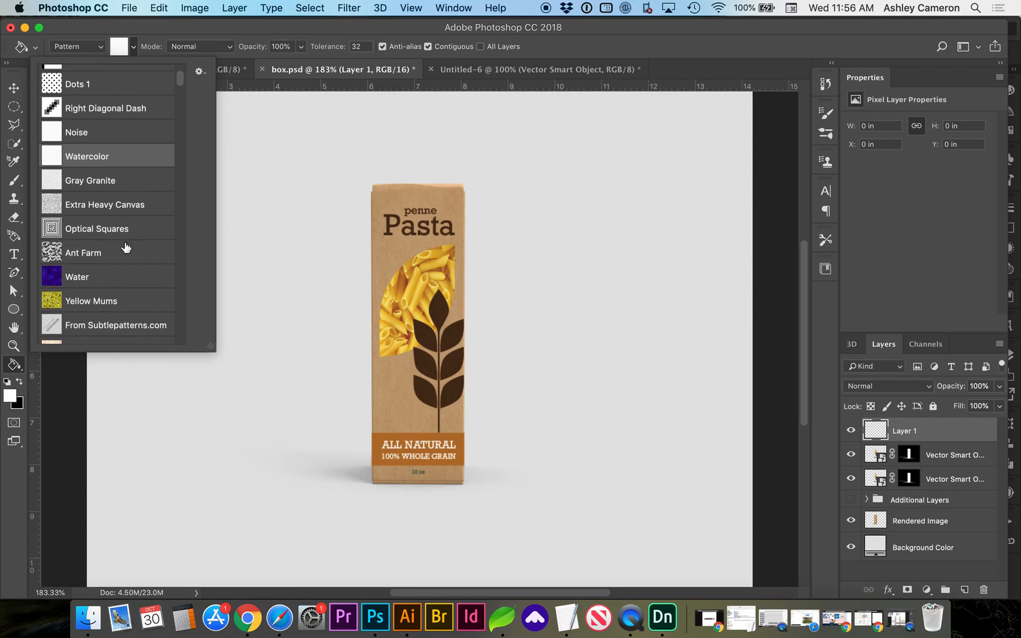
pyautogui.scroll(2, 125, 247)
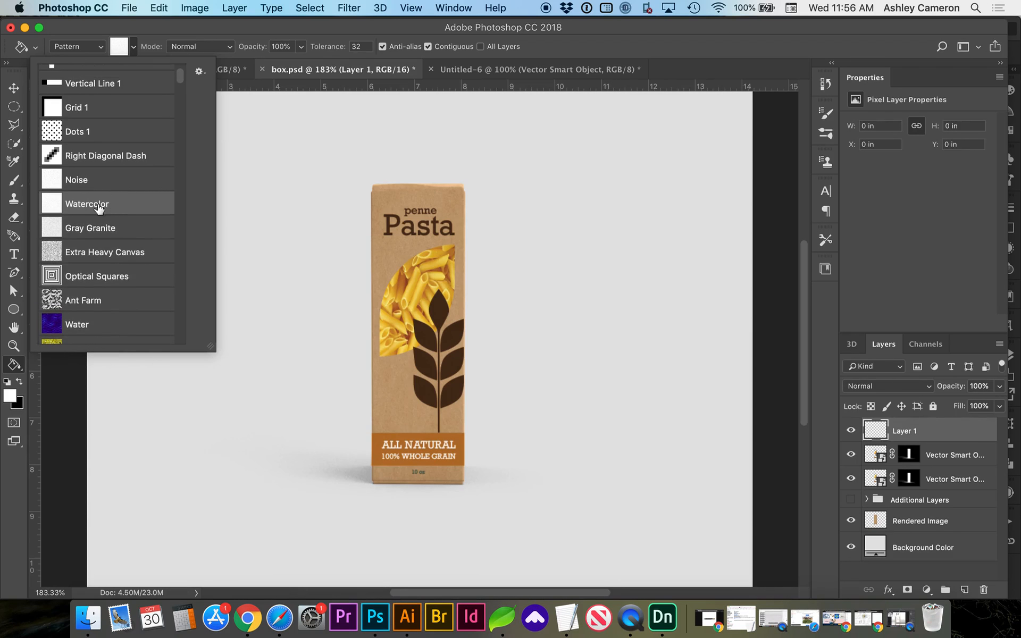
pyautogui.click(302, 48)
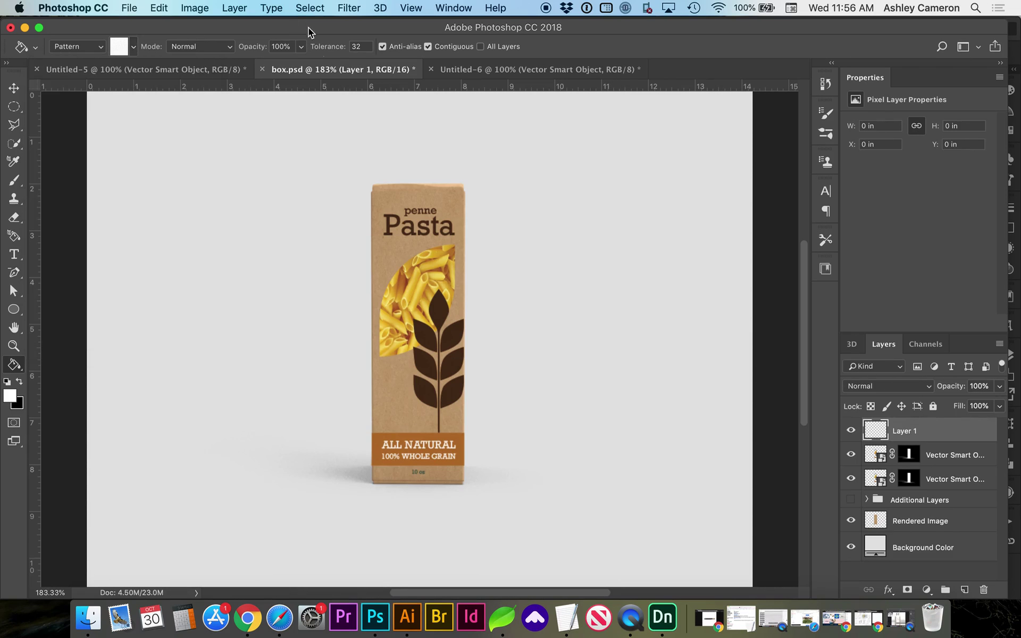
pyautogui.click(414, 270)
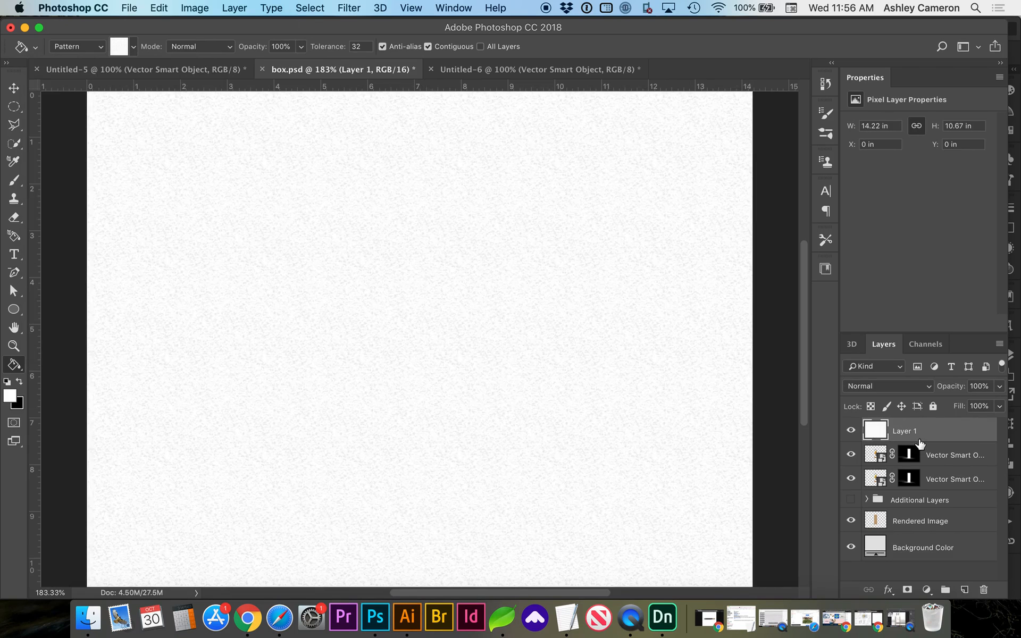
# - Clip the texture layer to the artwork below and blend it with Multiply
pyautogui.moveTo(945, 457); pyautogui.dragTo(935, 440)
pyautogui.keyDown('alt'); pyautogui.click(936, 439); pyautogui.keyUp('alt')
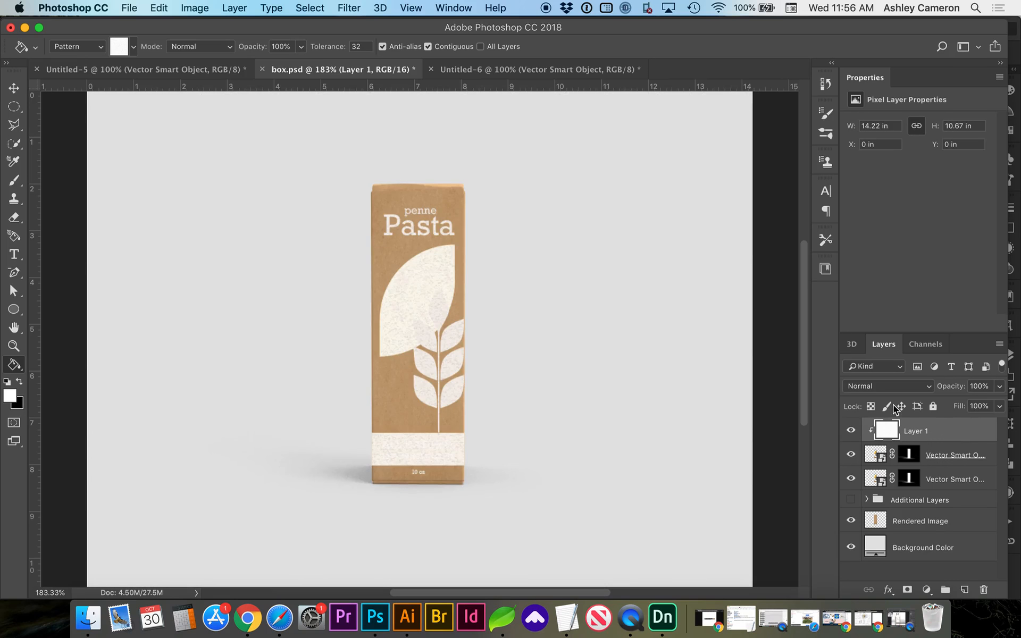
pyautogui.click(884, 385)
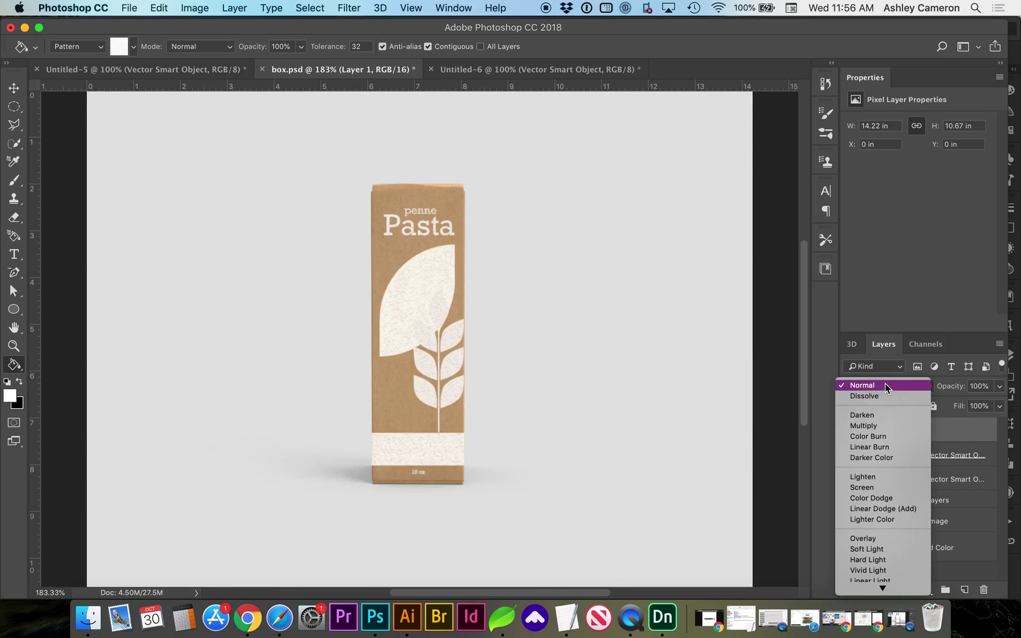
pyautogui.click(880, 425)
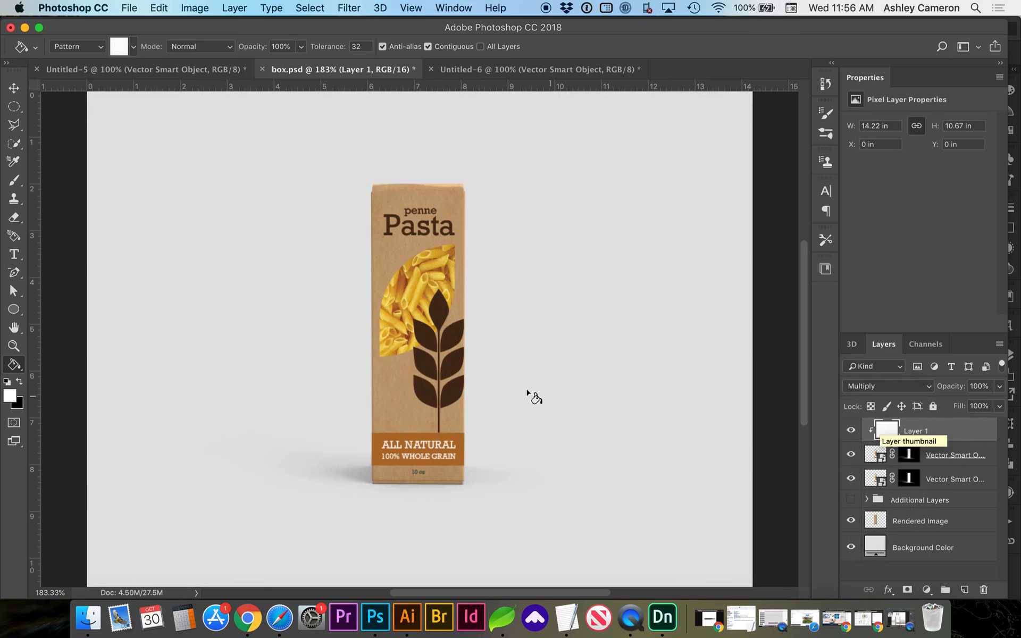
pyautogui.press('z')
# - Compare the texture layer on and off, then scale it down to about three quarters size
pyautogui.moveTo(525, 310); pyautogui.dragTo(620, 321)
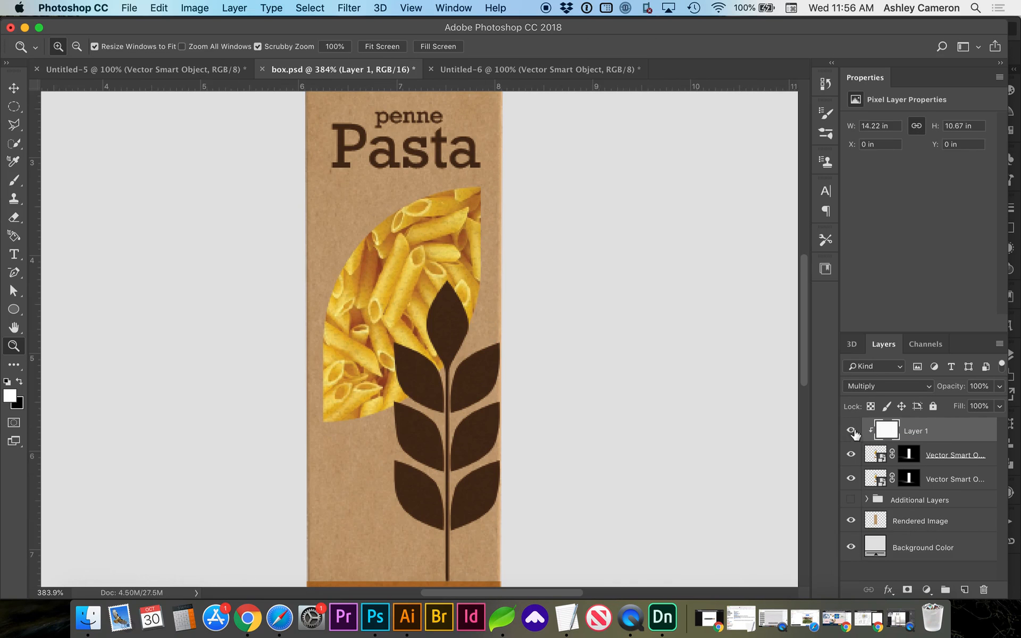
pyautogui.click(851, 431)
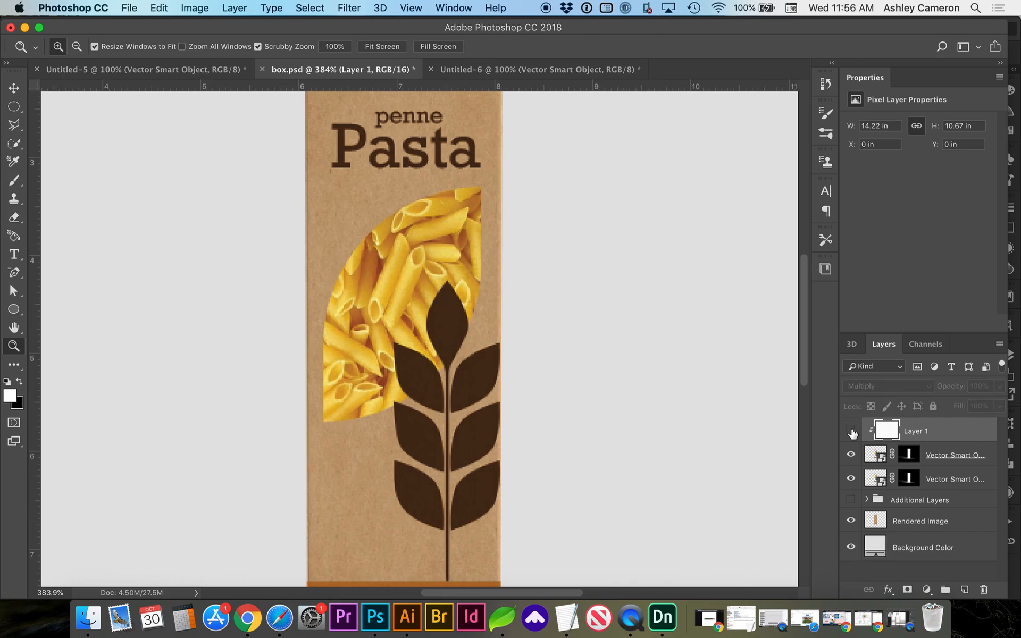
pyautogui.click(851, 430)
pyautogui.press('super+0')
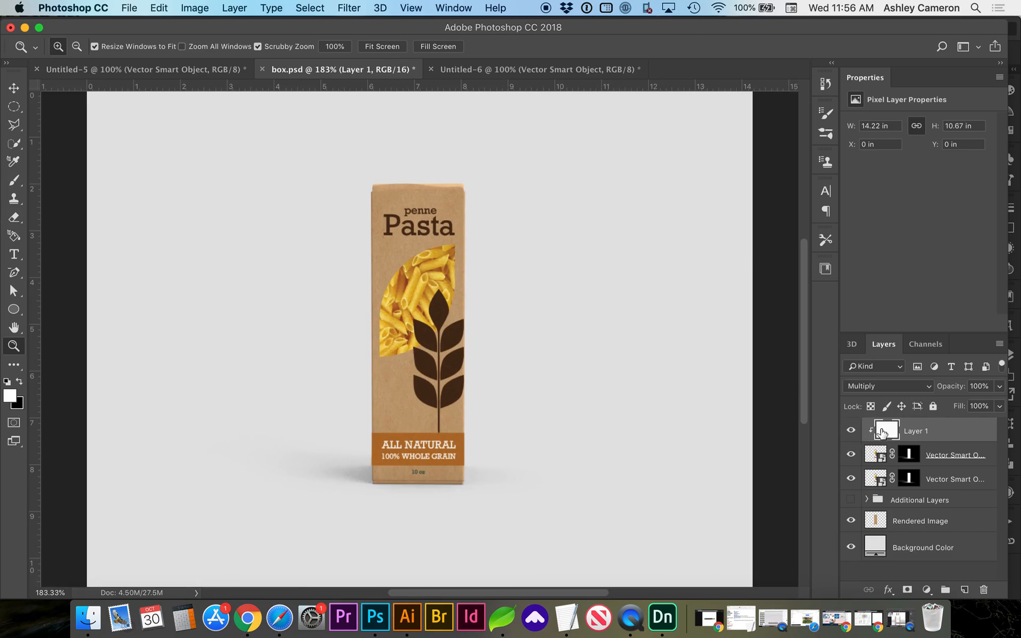
pyautogui.press('super+t')
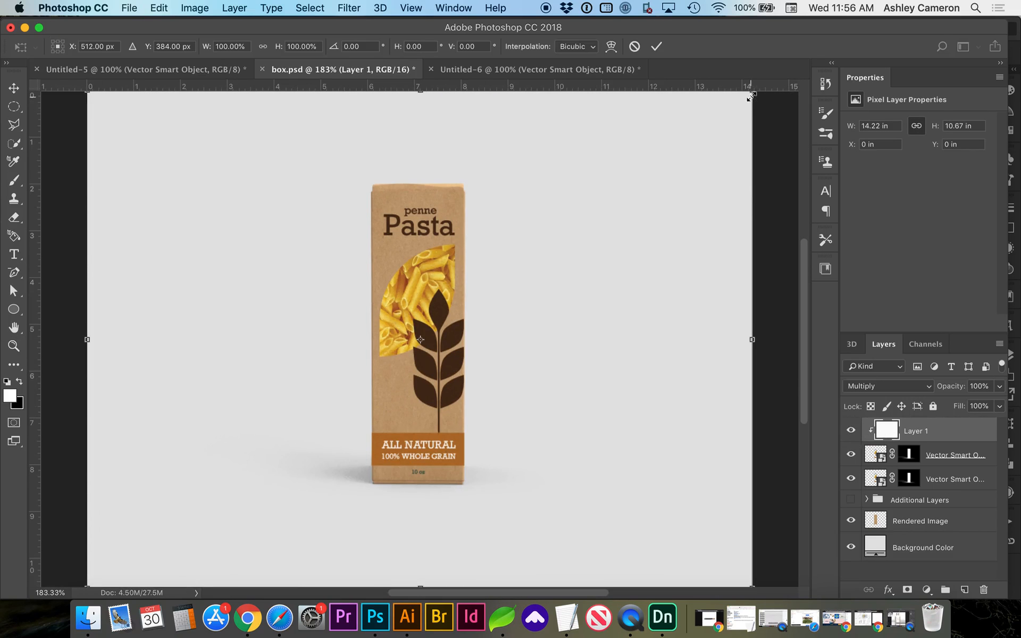
pyautogui.moveTo(750, 95); pyautogui.dragTo(672, 149)
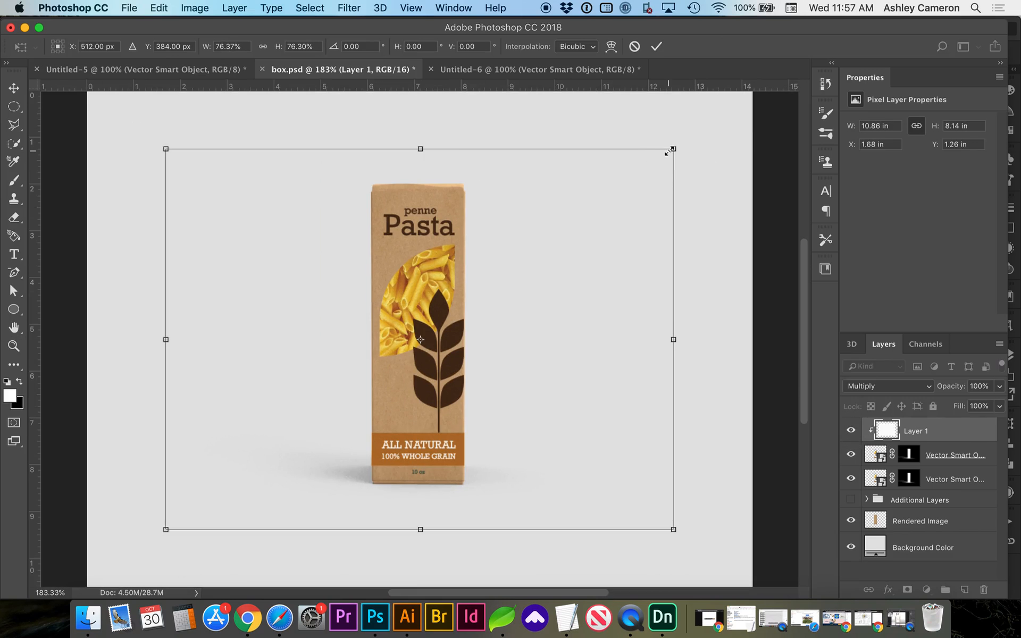
pyautogui.press('Return')
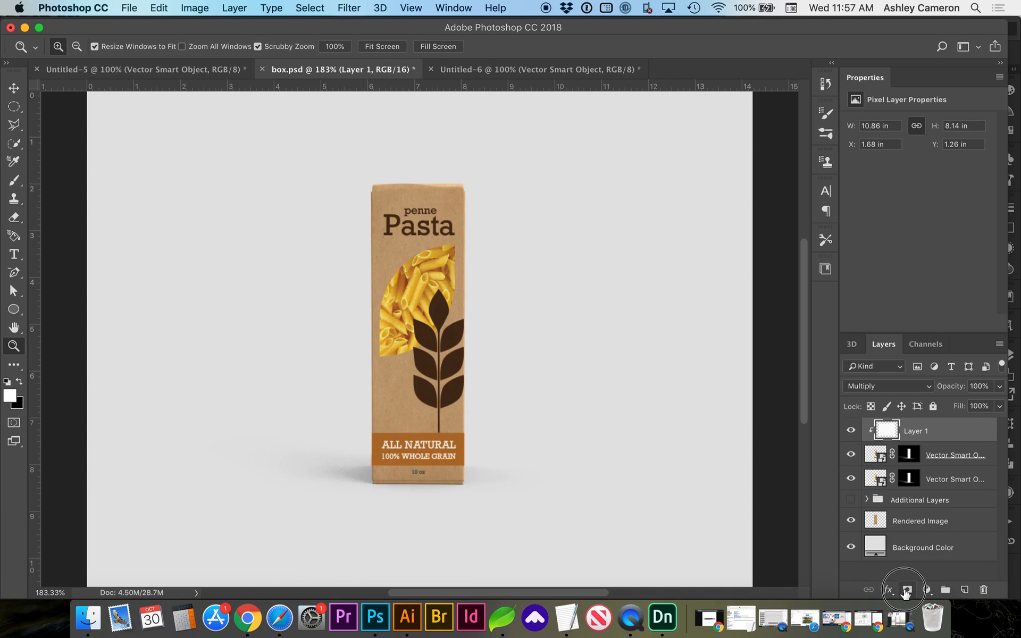
# - Add a layer mask to the texture layer and switch over to Illustrator
pyautogui.click(907, 590)
pyautogui.press('b')
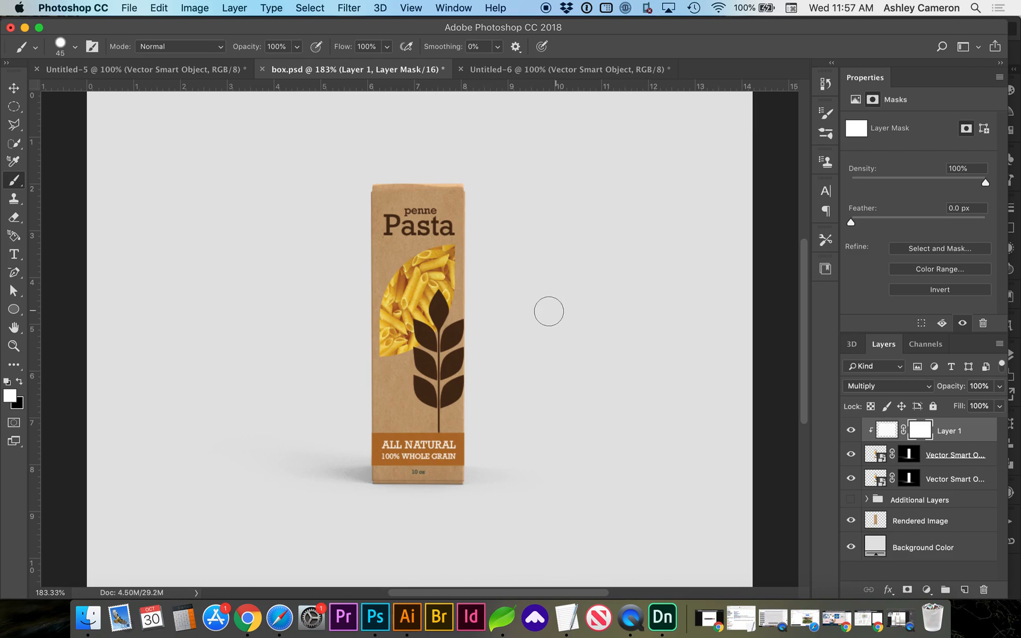
pyautogui.click(407, 616)
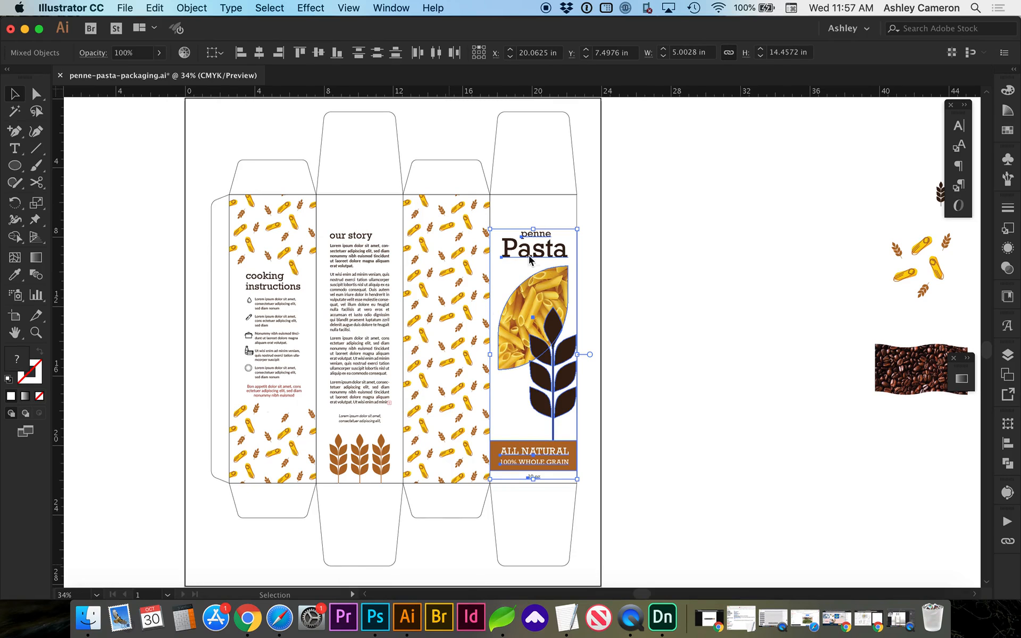
# - Isolate the leaf-shaped window clipping path in the pasta photo group and paste a copy beside the artboard
pyautogui.click(569, 281)
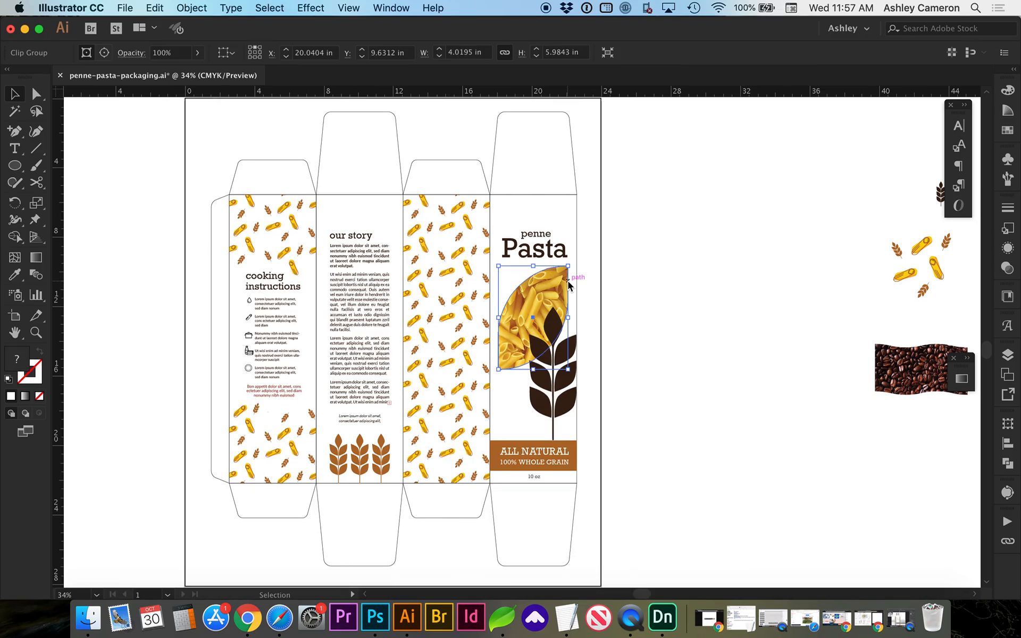
pyautogui.doubleClick(569, 284)
pyautogui.doubleClick(570, 285)
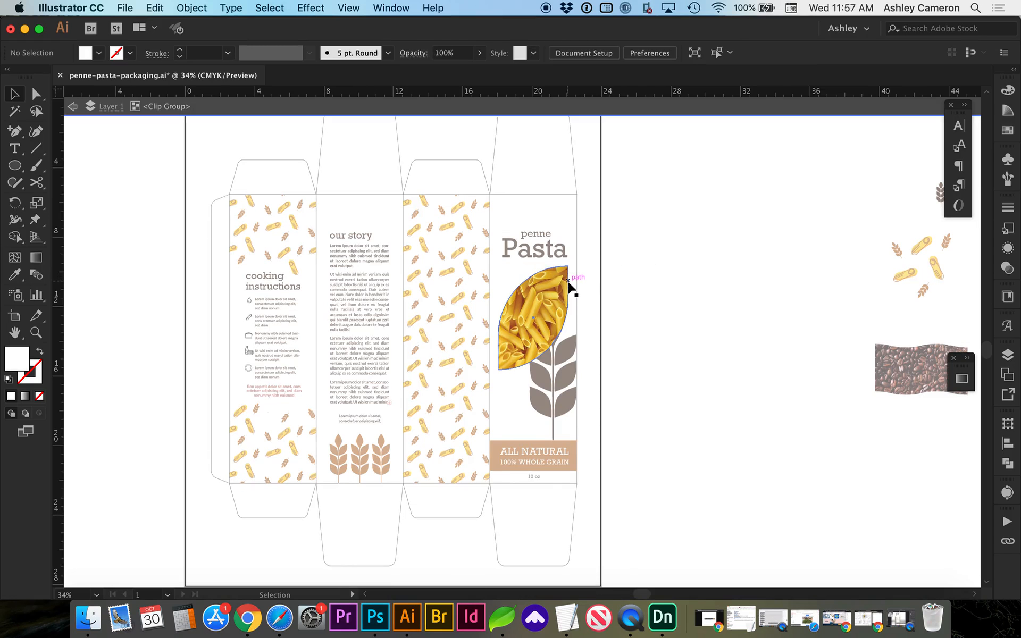
pyautogui.click(570, 286)
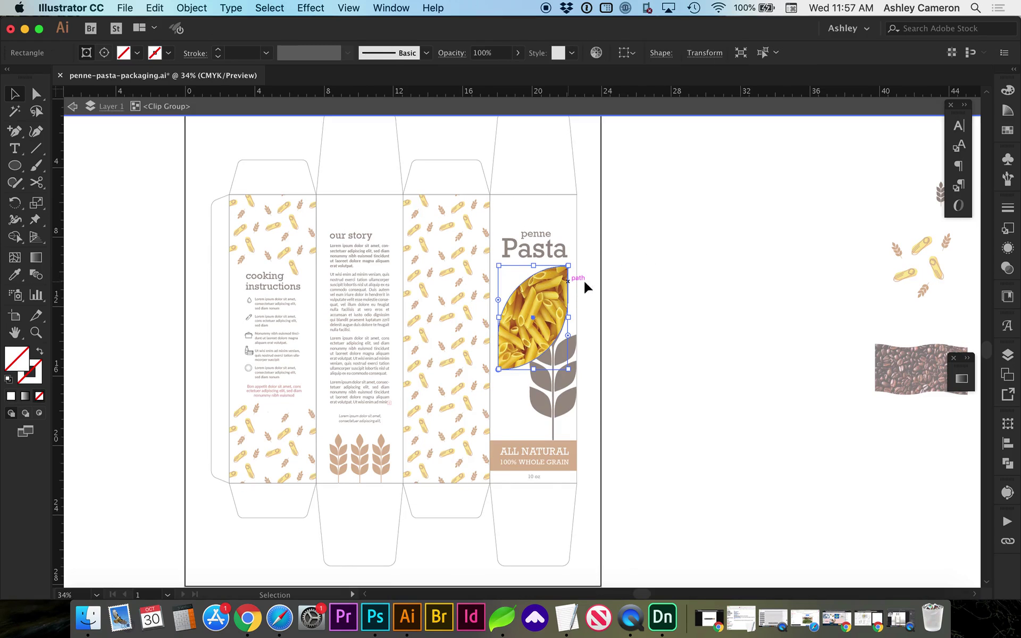
pyautogui.doubleClick(650, 289)
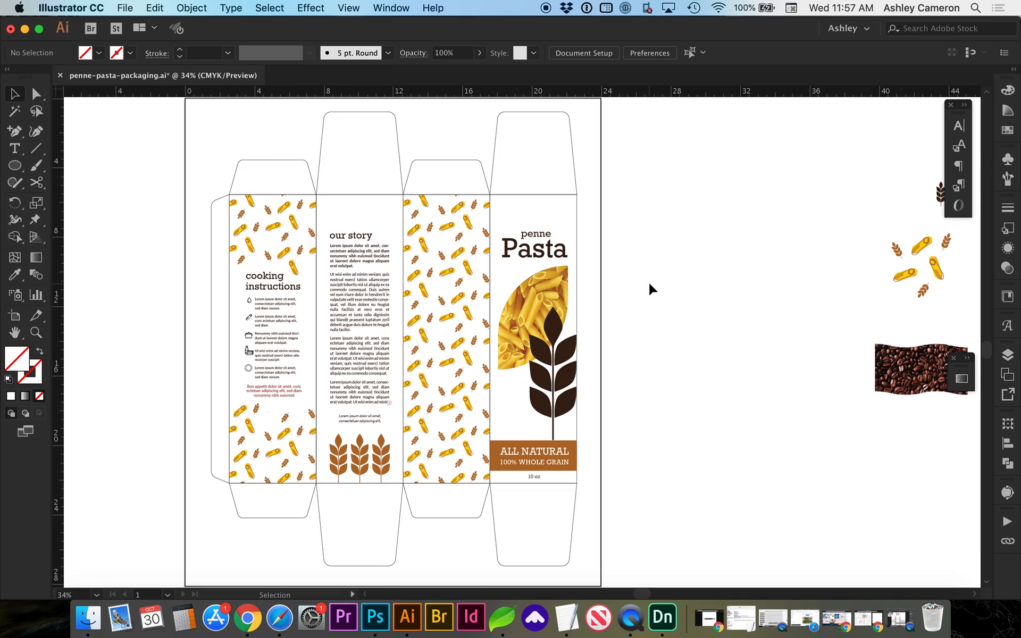
pyautogui.press('super+z')
pyautogui.press('super+z')
pyautogui.press('super+z')
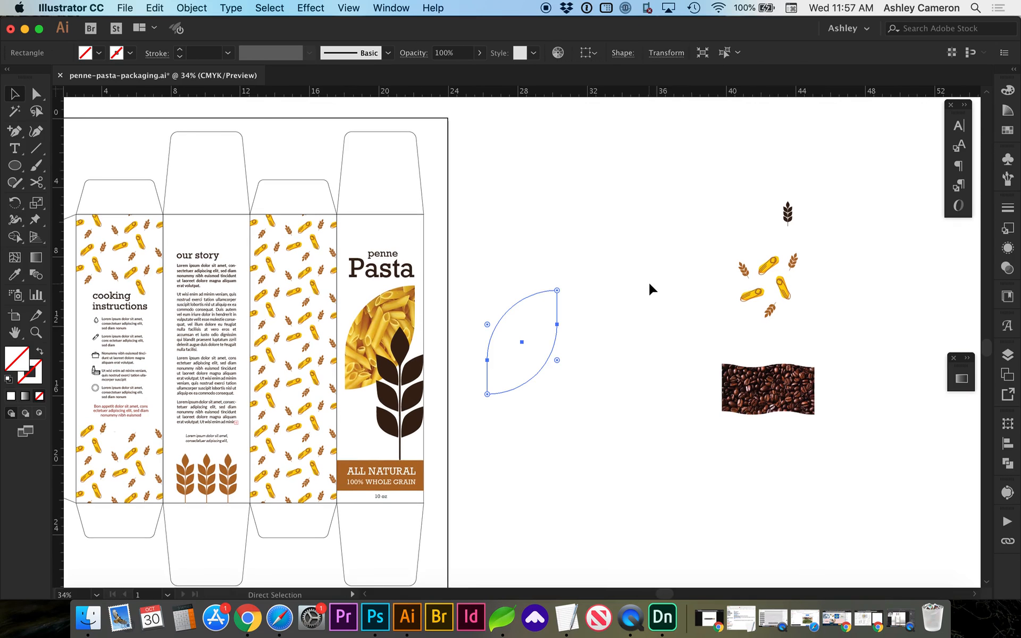
# - Make the leaf copy solid black with no stroke, copy it and switch to Photoshop
pyautogui.press('d')
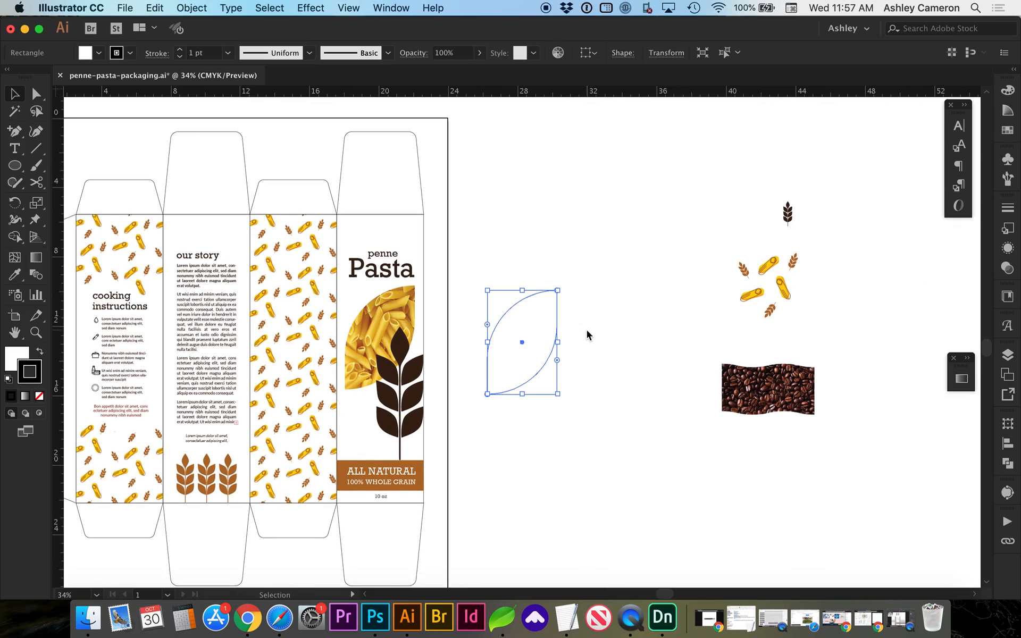
pyautogui.hotkey('shift', 'x')
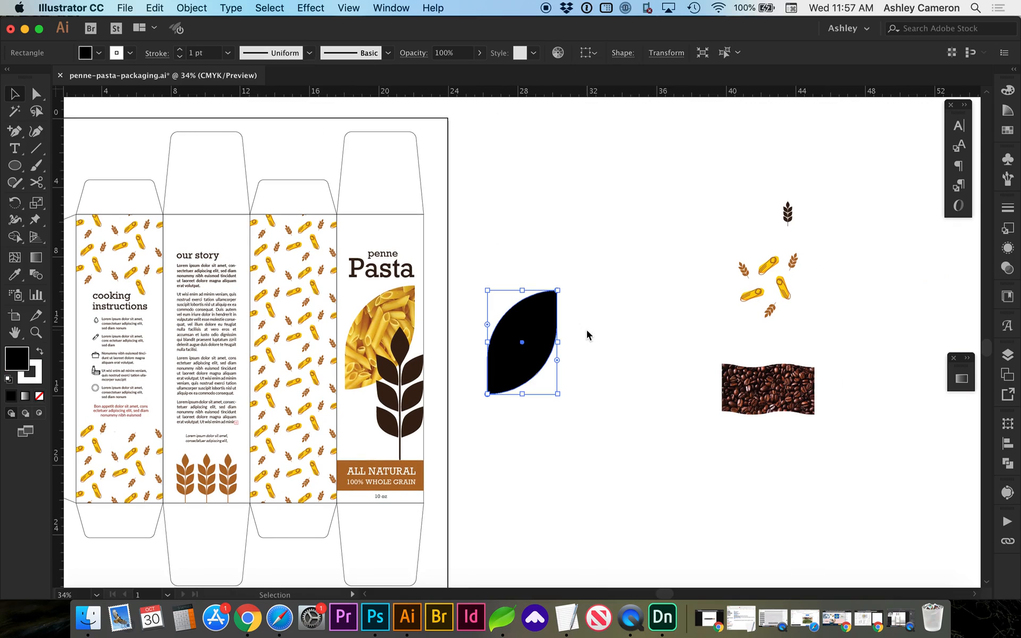
pyautogui.press('/')
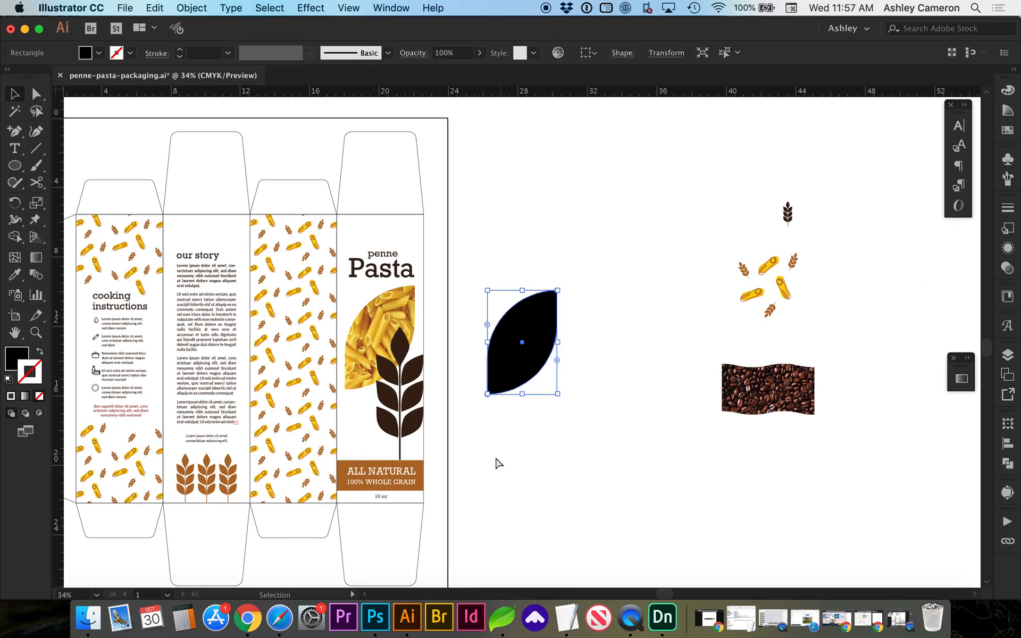
pyautogui.press('super+c')
pyautogui.click(374, 617)
# - Paste the black leaf as a smart object and scale it down over the pasta window on the box front
pyautogui.press('super+v')
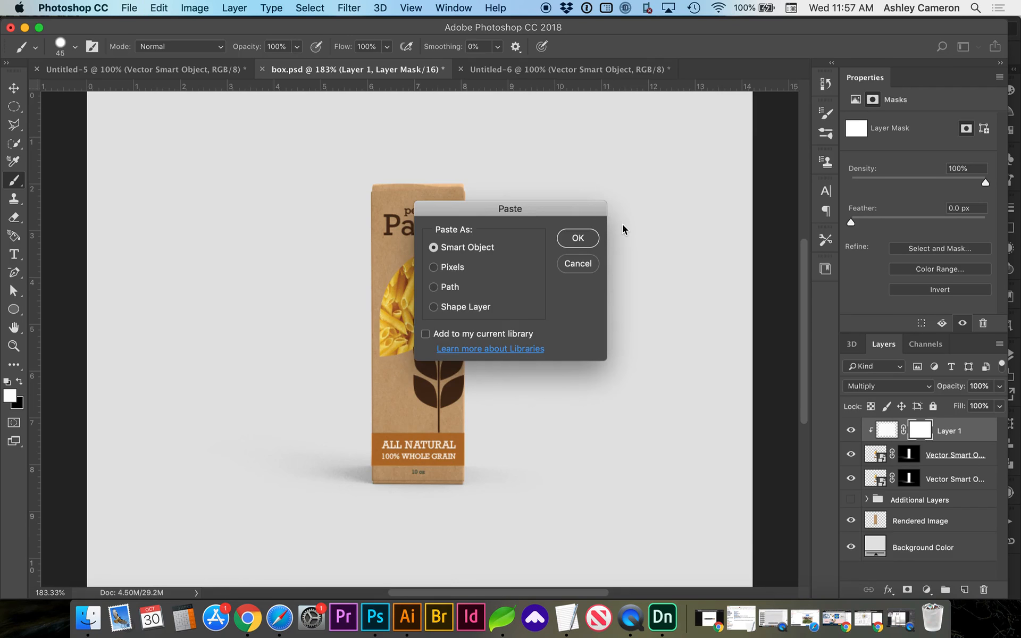
pyautogui.click(577, 238)
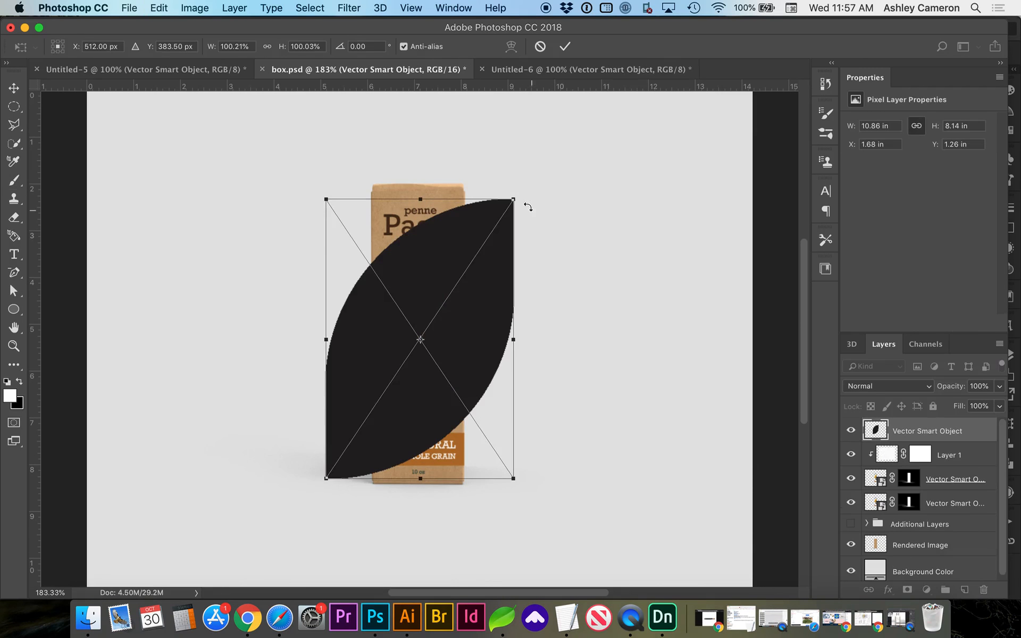
pyautogui.moveTo(514, 200)
pyautogui.mouseDown()
pyautogui.moveTo(458, 282)
pyautogui.moveTo(449, 270)
pyautogui.mouseUp()
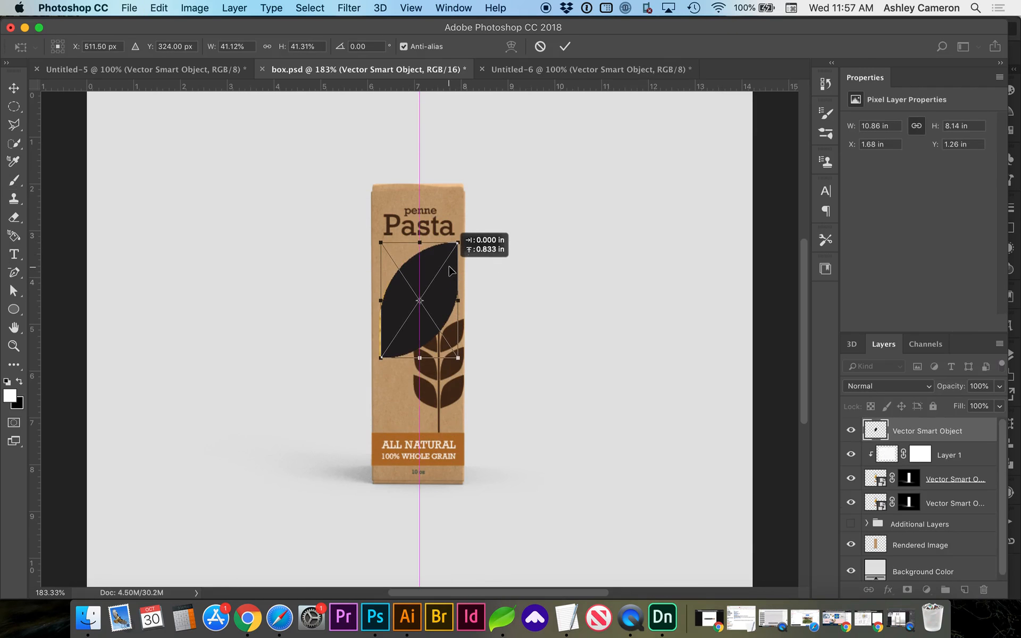
pyautogui.press('Return')
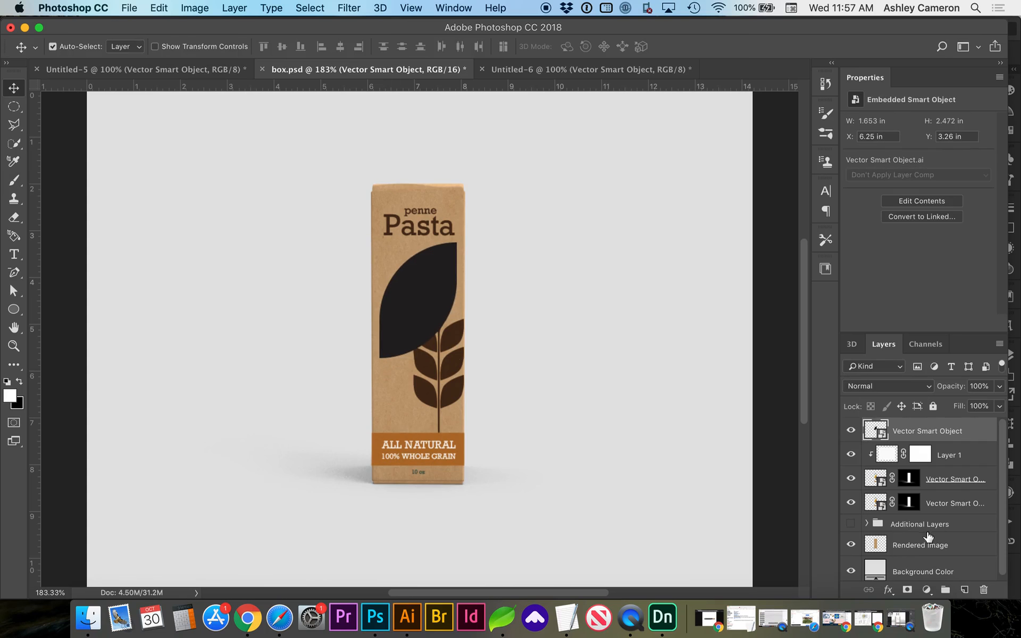
# - Add a white Color Overlay layer style to the leaf shape
pyautogui.click(888, 589)
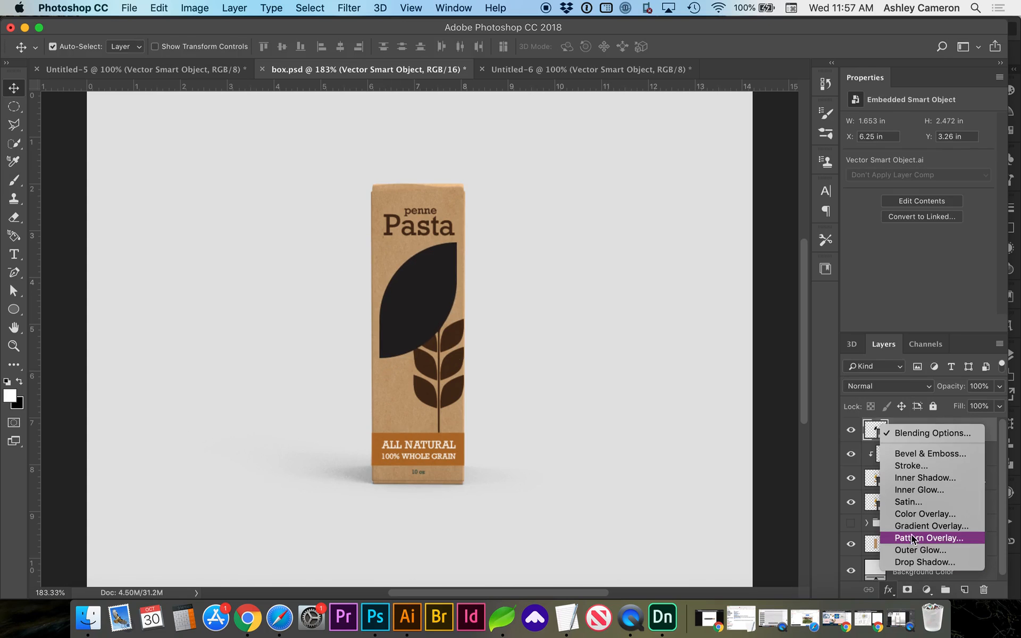
pyautogui.click(916, 514)
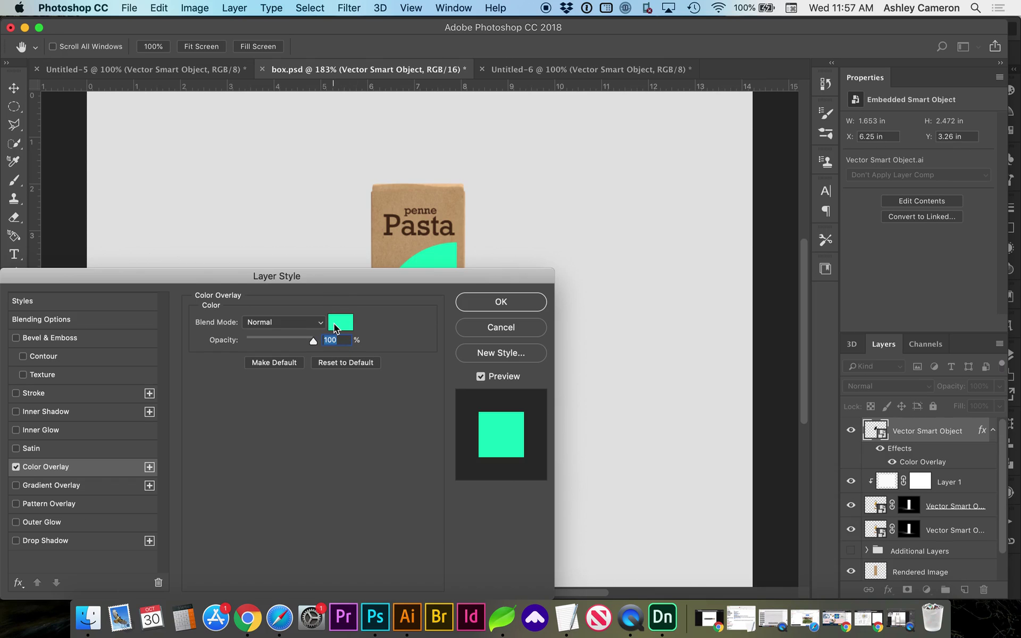
pyautogui.click(339, 322)
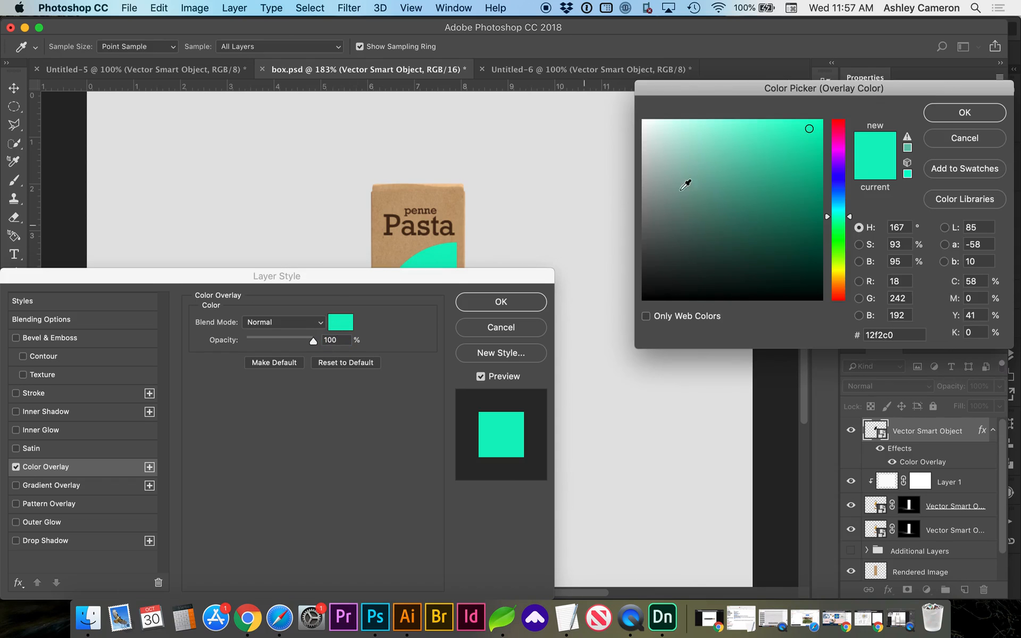
pyautogui.click(645, 122)
pyautogui.click(926, 113)
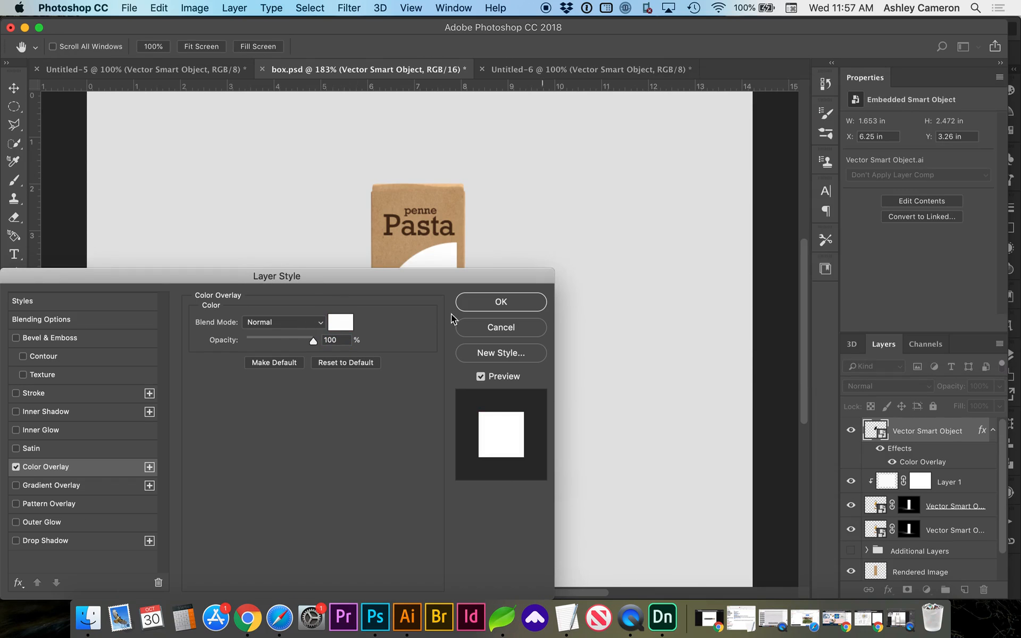
# - Leave Drop Shadow off and enable Inner Shadow instead, revealing its settings
pyautogui.click(39, 541)
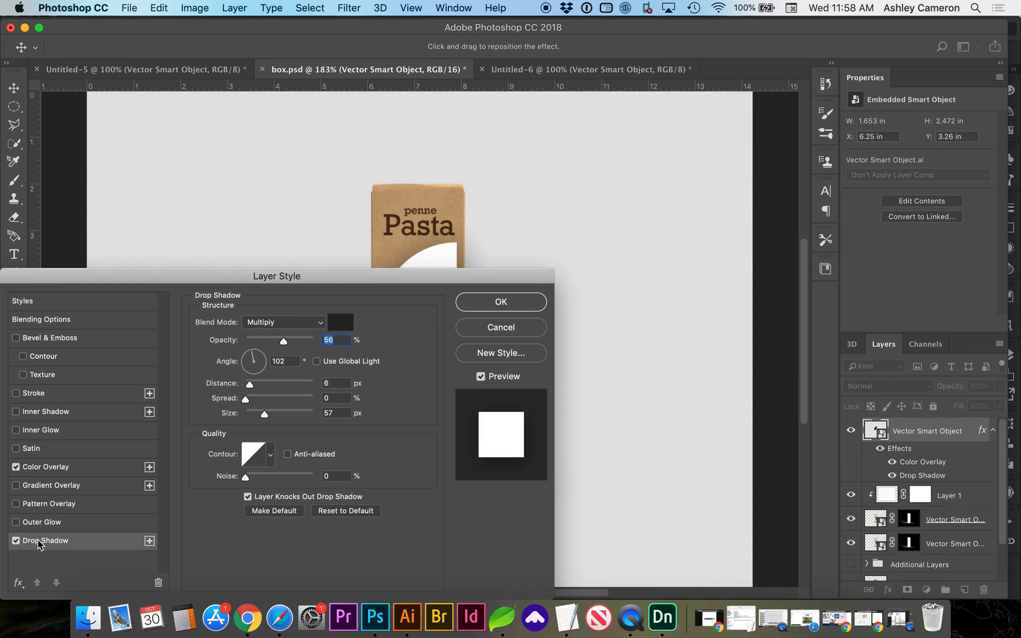
pyautogui.click(38, 543)
pyautogui.click(16, 541)
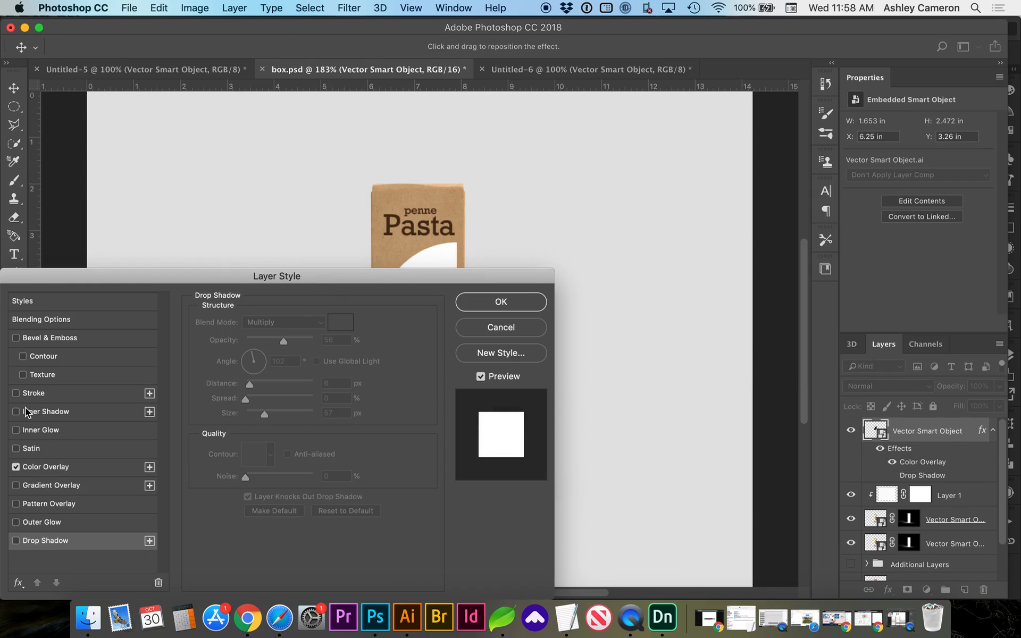
pyautogui.click(17, 415)
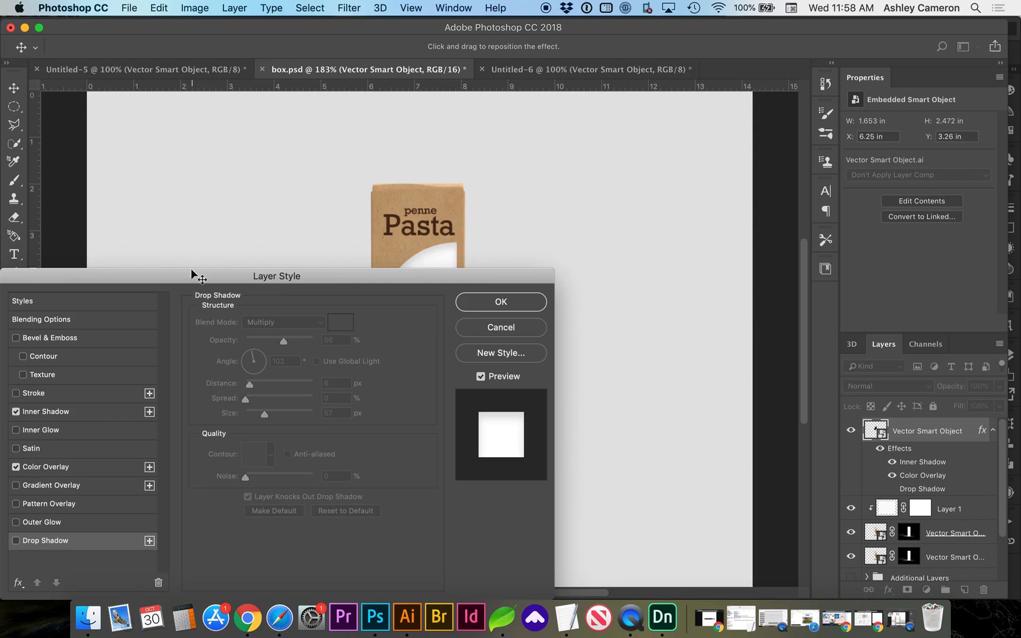
pyautogui.moveTo(195, 275); pyautogui.dragTo(251, 340)
pyautogui.click(165, 475)
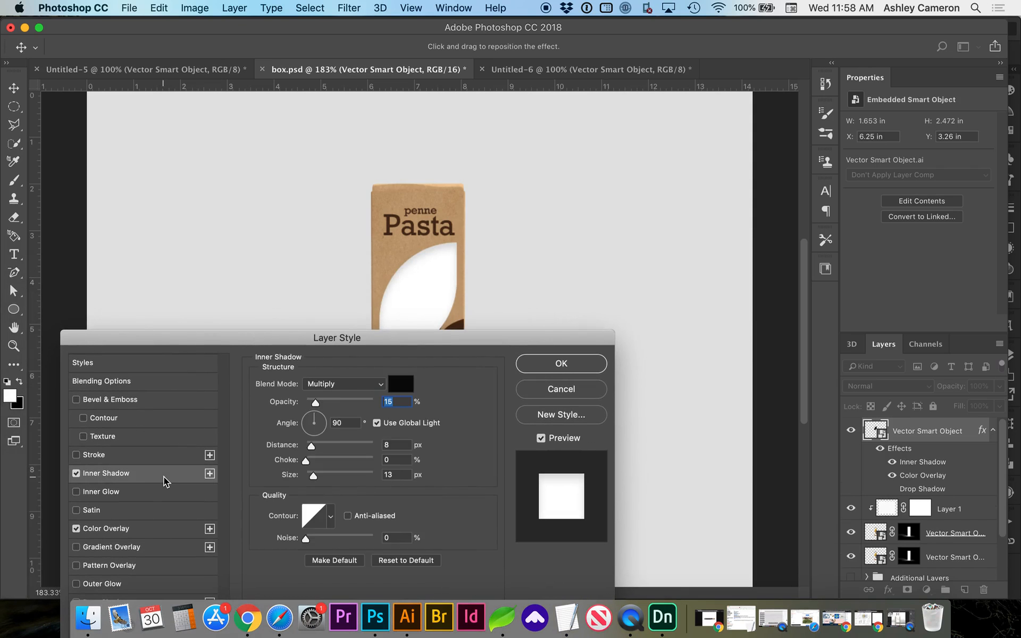
# - Tune the Inner Shadow to opacity 22, distance 5 px, size 8 and apply the styles
pyautogui.moveTo(315, 403); pyautogui.dragTo(319, 403)
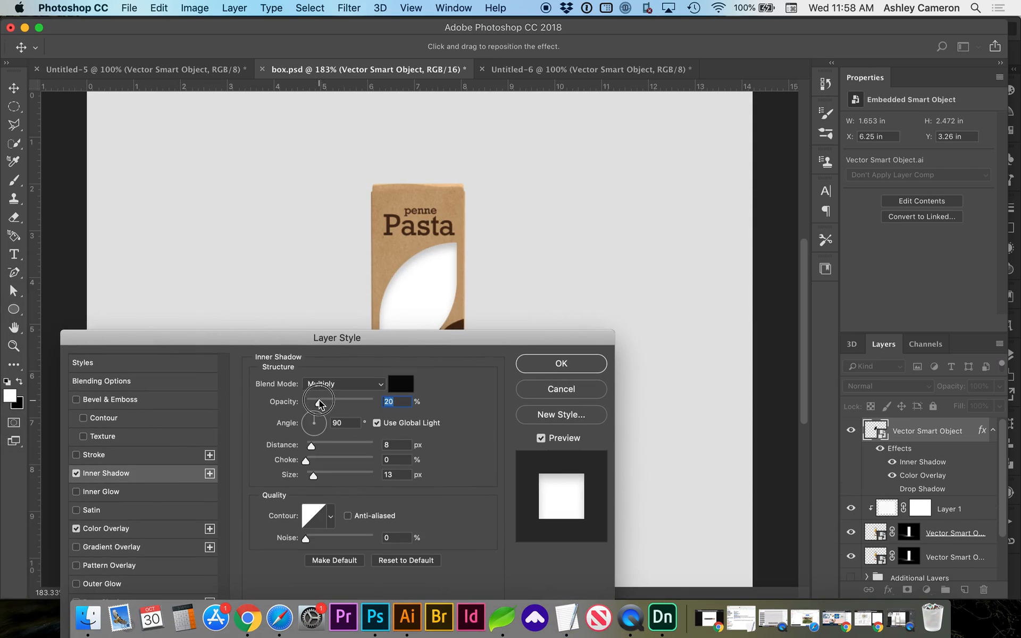
pyautogui.moveTo(316, 476); pyautogui.dragTo(311, 447)
pyautogui.moveTo(318, 403); pyautogui.dragTo(325, 403)
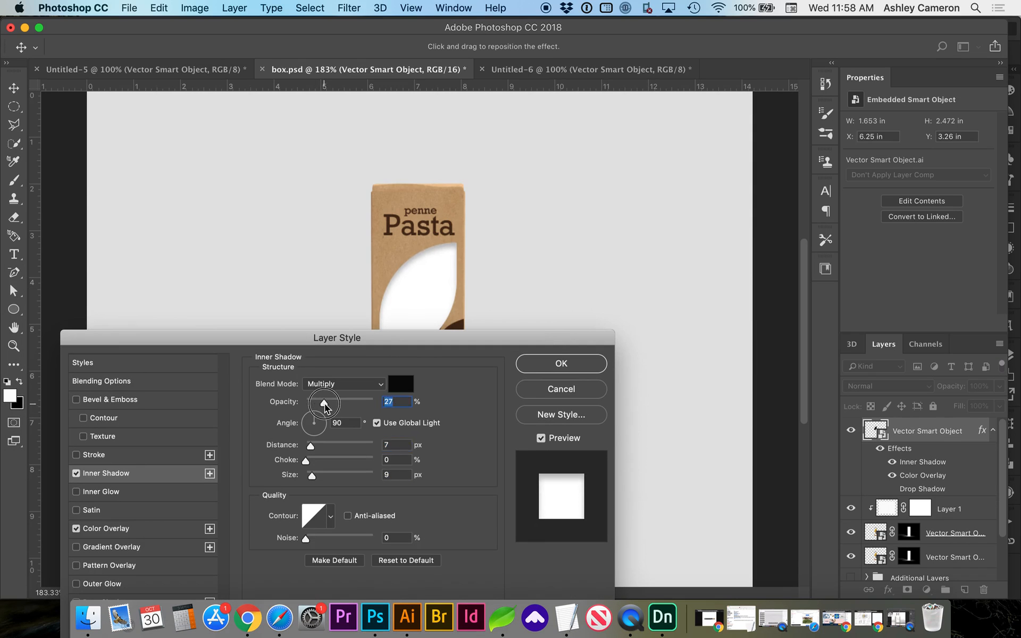
pyautogui.moveTo(314, 476); pyautogui.dragTo(314, 476)
pyautogui.click(322, 402)
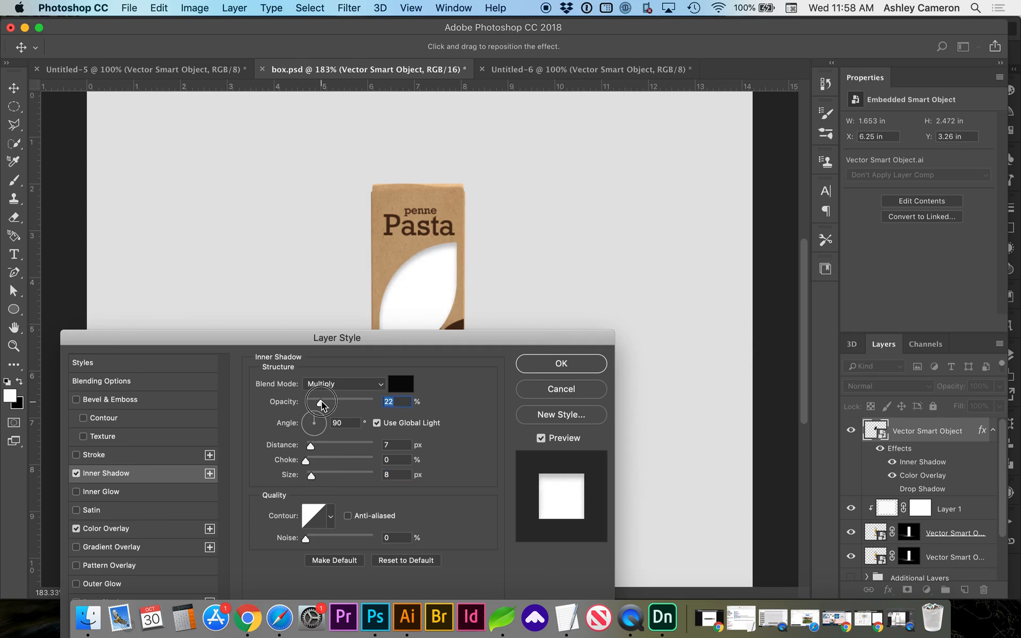
pyautogui.moveTo(312, 446); pyautogui.dragTo(309, 446)
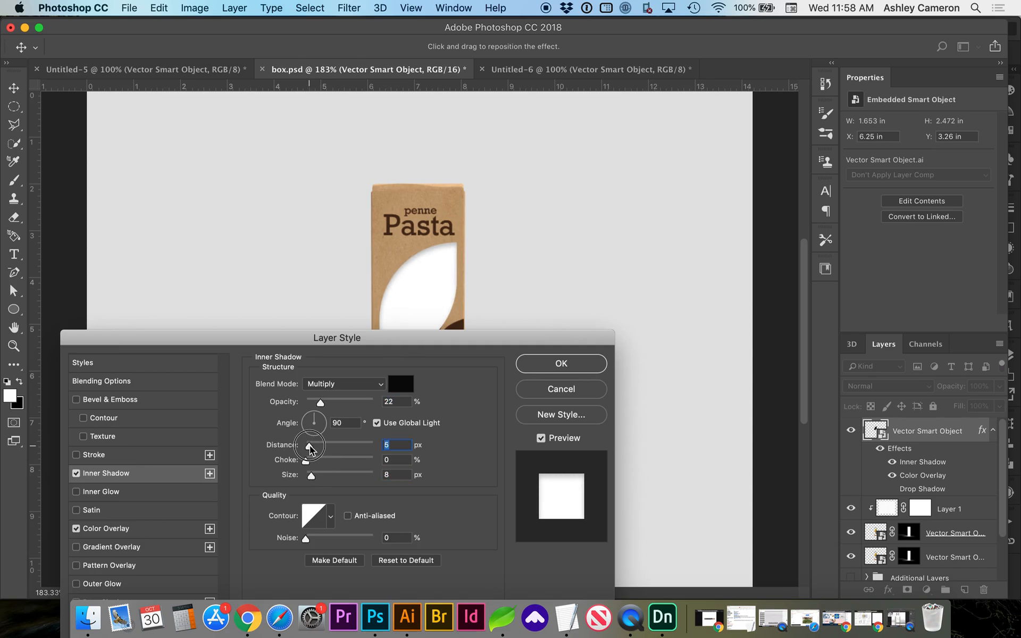
pyautogui.click(561, 363)
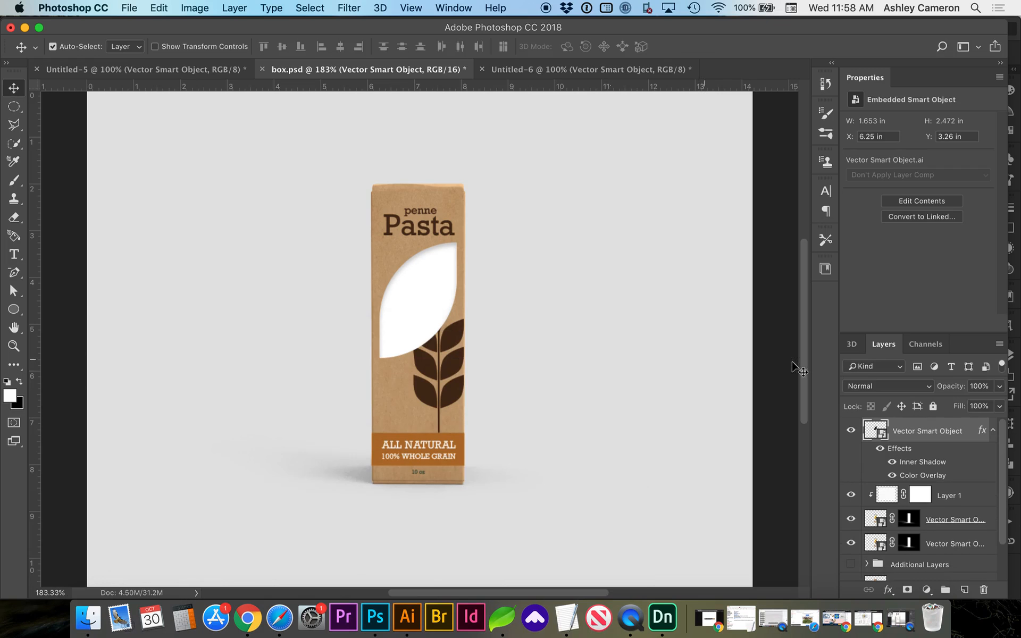
# - Set the leaf layer to Multiply and convert it with its effects to a Smart Object
pyautogui.click(853, 386)
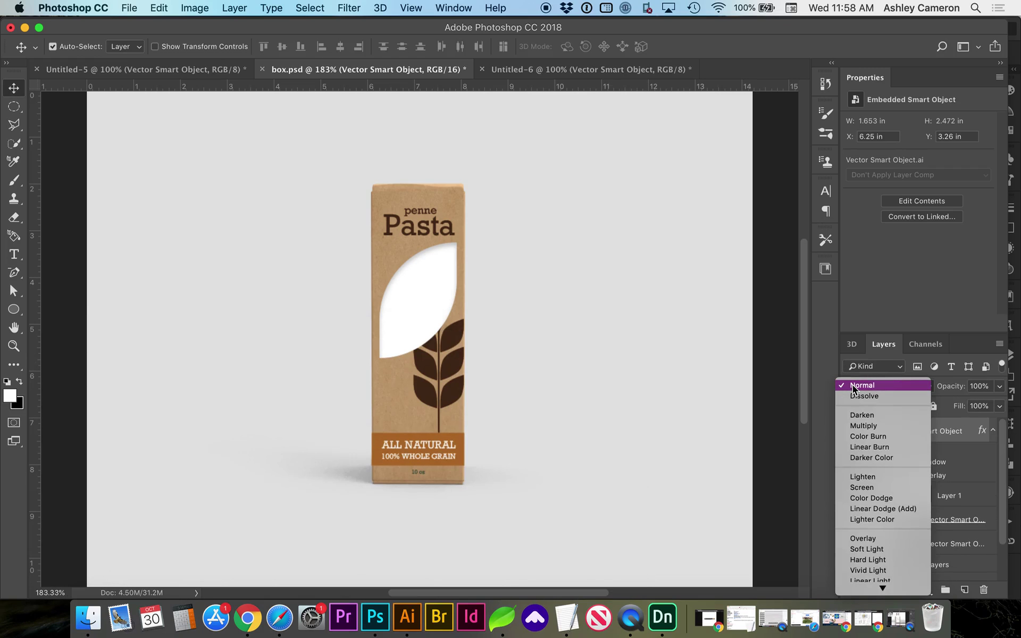
pyautogui.click(851, 426)
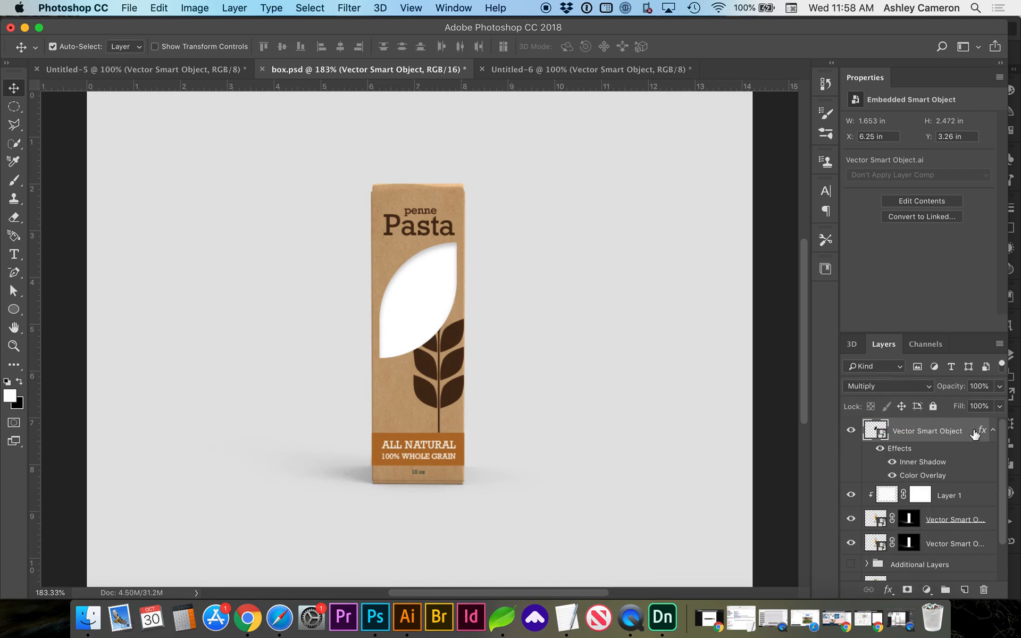
pyautogui.rightClick(974, 433)
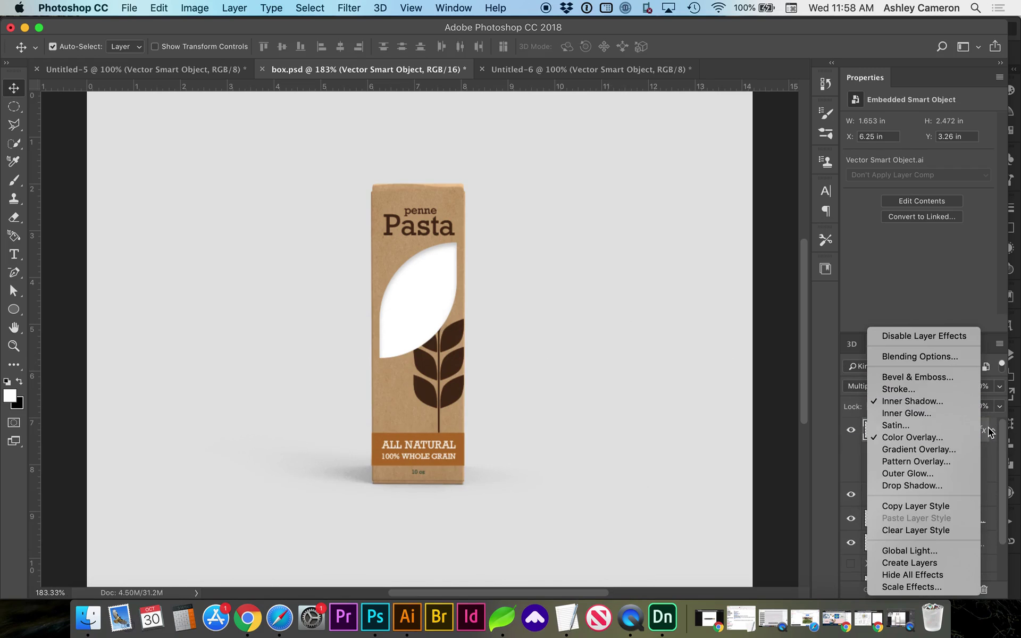
pyautogui.click(987, 433)
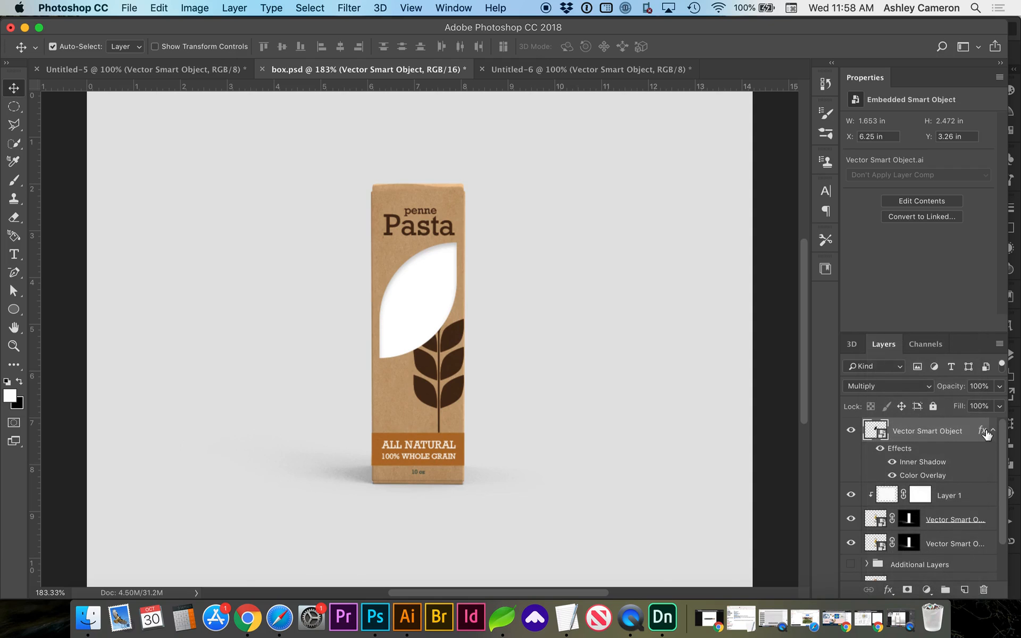
pyautogui.rightClick(969, 437)
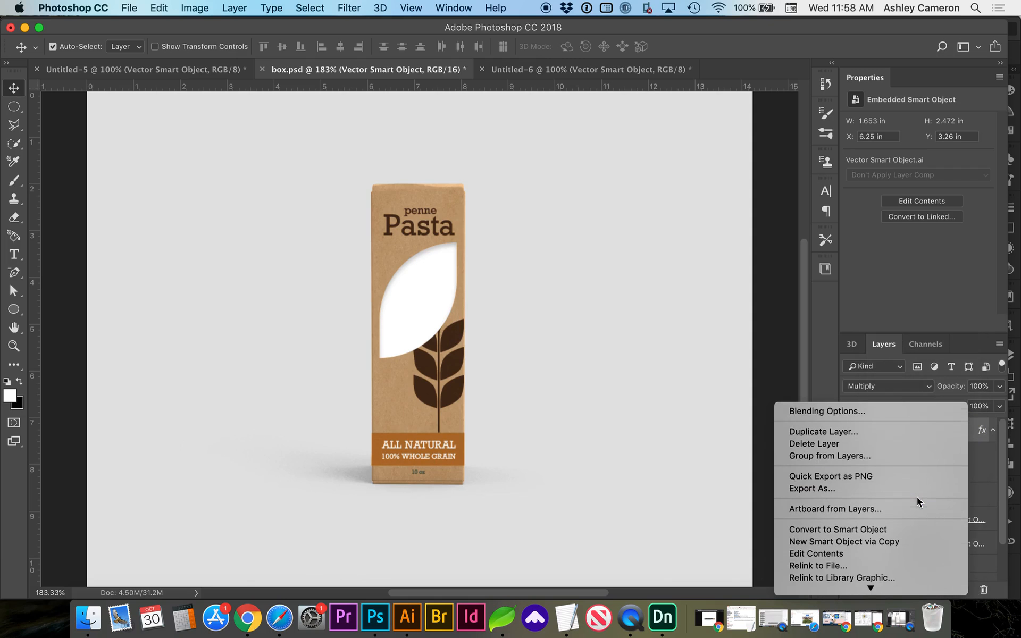
pyautogui.click(907, 517)
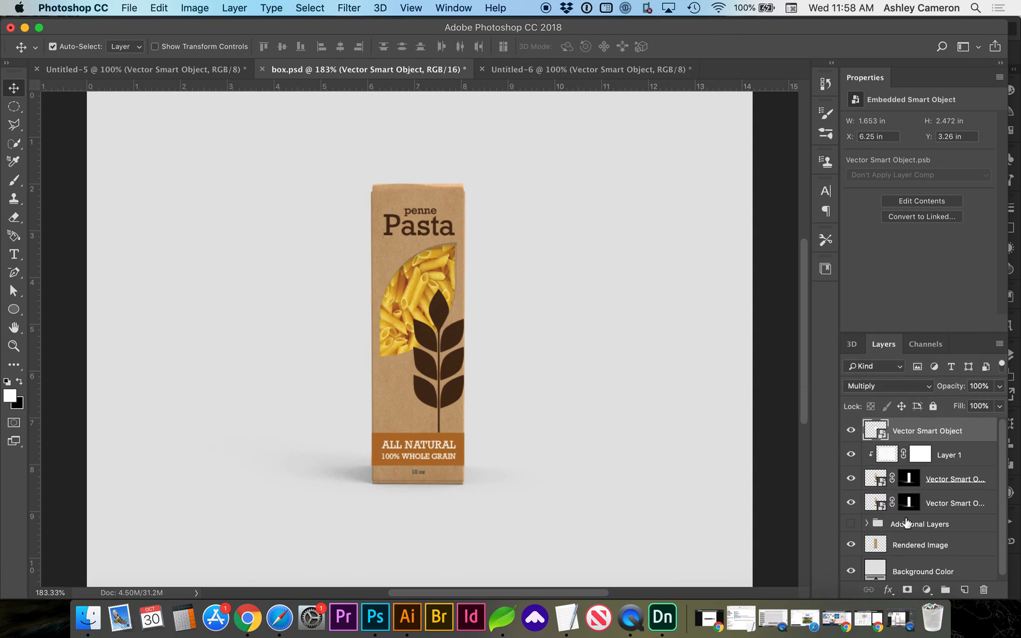
# - Zoom in and free-transform the leaf window slightly smaller, committing the resize
pyautogui.press('z')
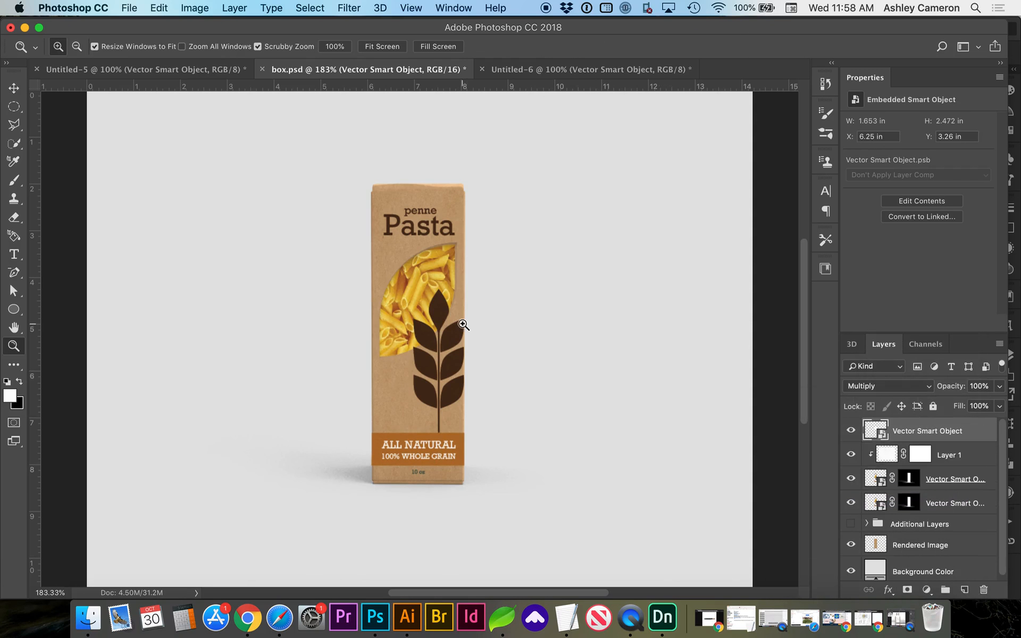
pyautogui.moveTo(463, 326)
pyautogui.mouseDown()
pyautogui.moveTo(474, 333)
pyautogui.moveTo(491, 303)
pyautogui.mouseUp()
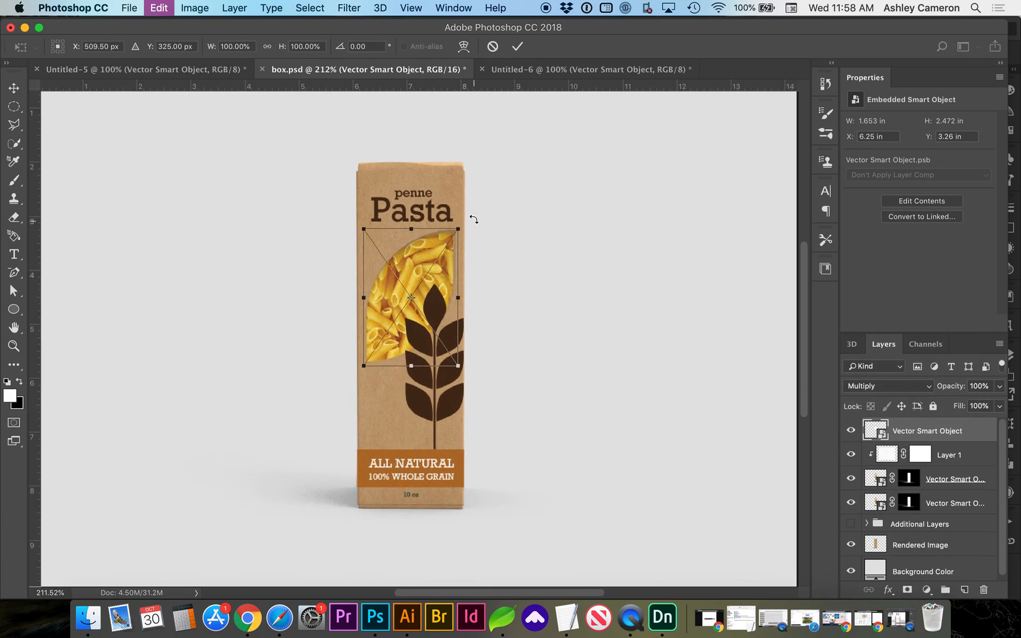
pyautogui.moveTo(459, 229); pyautogui.dragTo(459, 232)
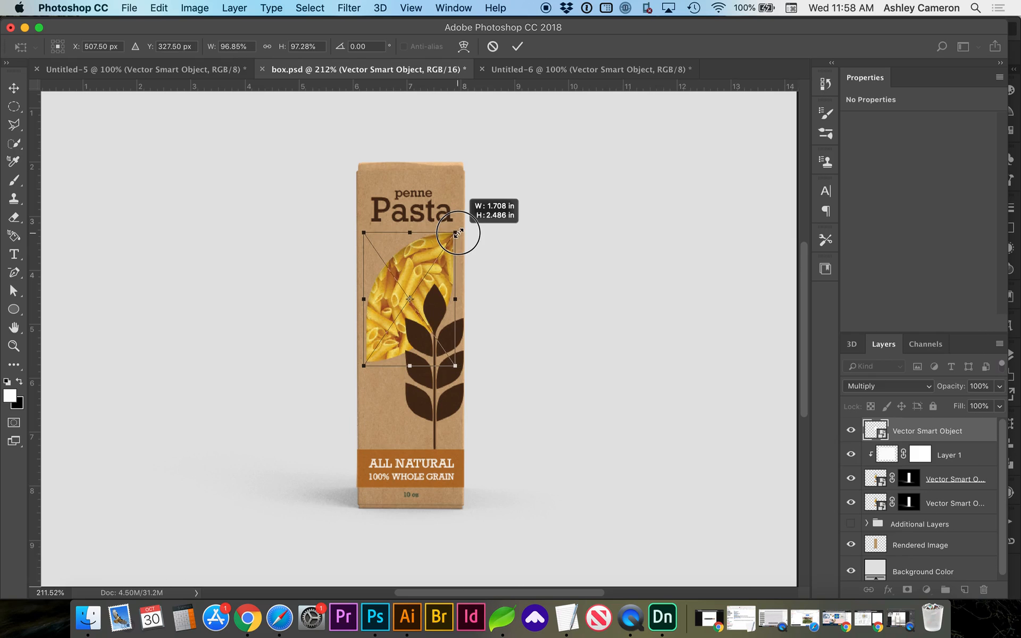
pyautogui.moveTo(458, 231); pyautogui.dragTo(458, 231)
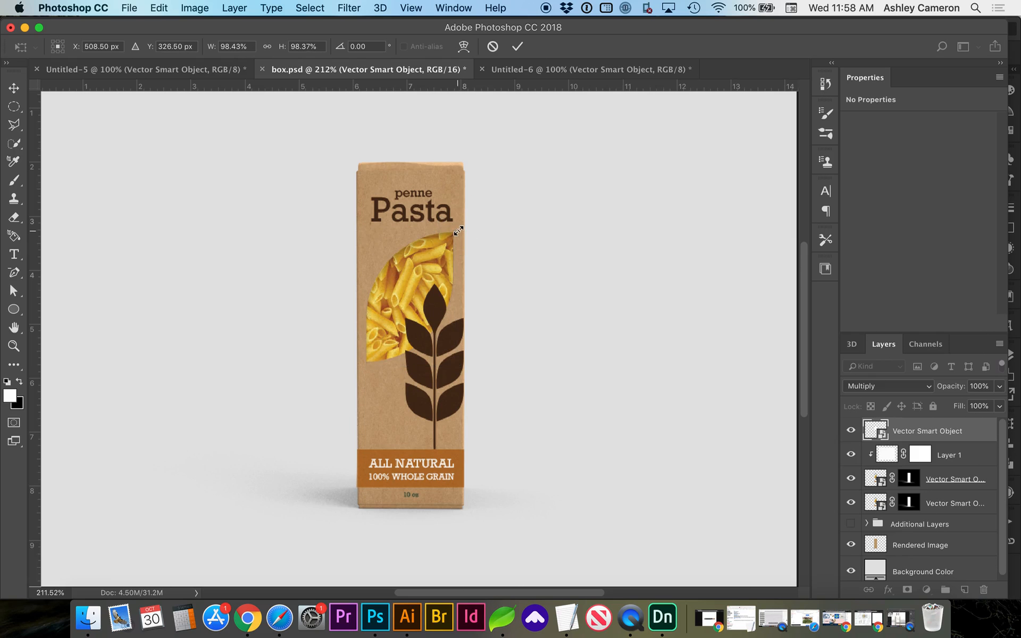
pyautogui.press('Return')
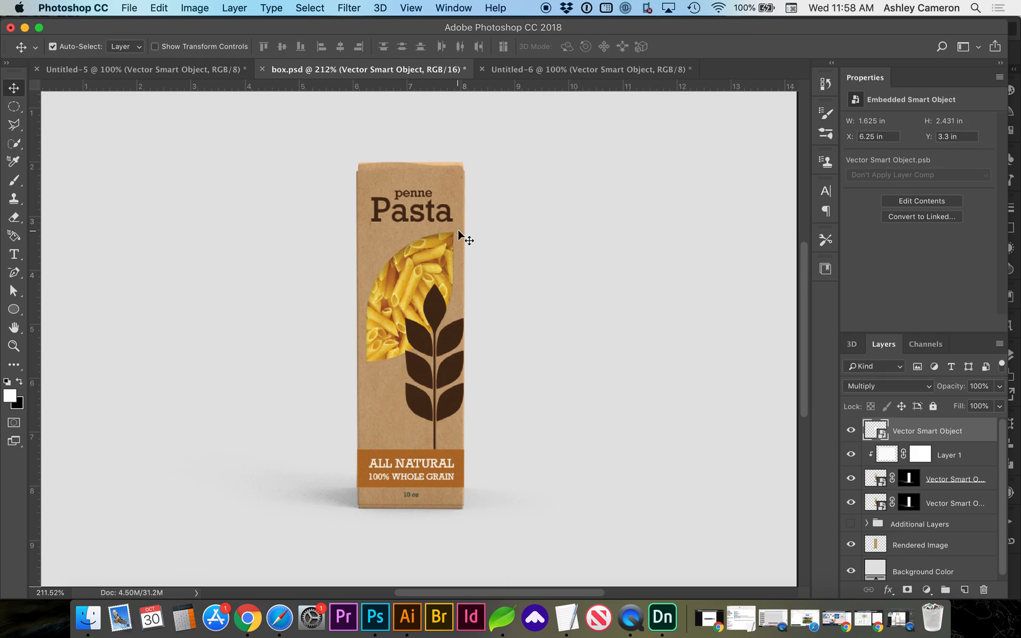
# - Duplicate the leaf layer, undo it, and select the masked box artwork layer
pyautogui.press('super+j')
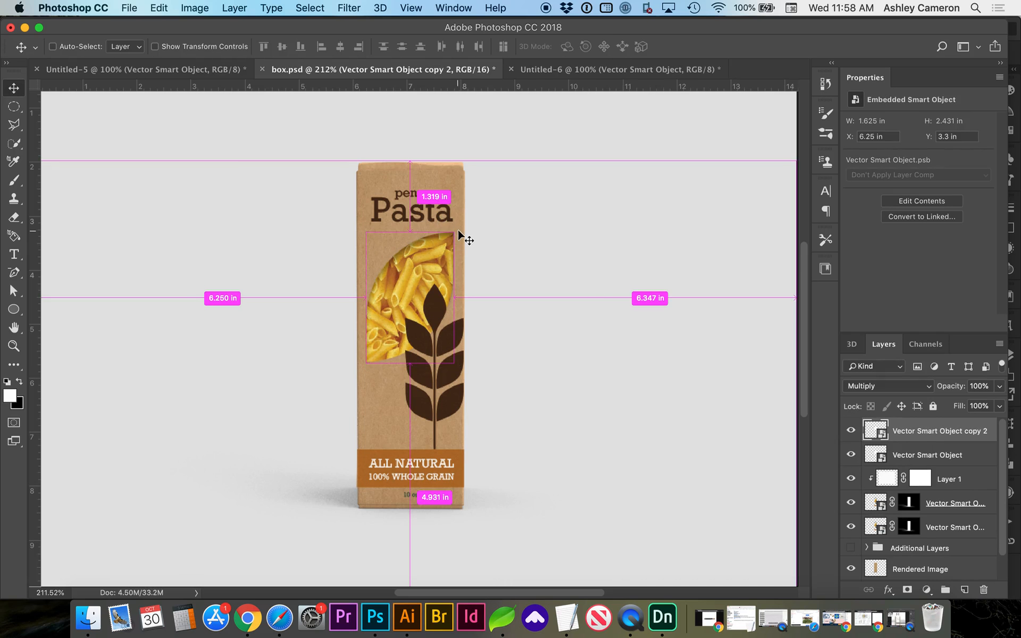
pyautogui.press('super+z')
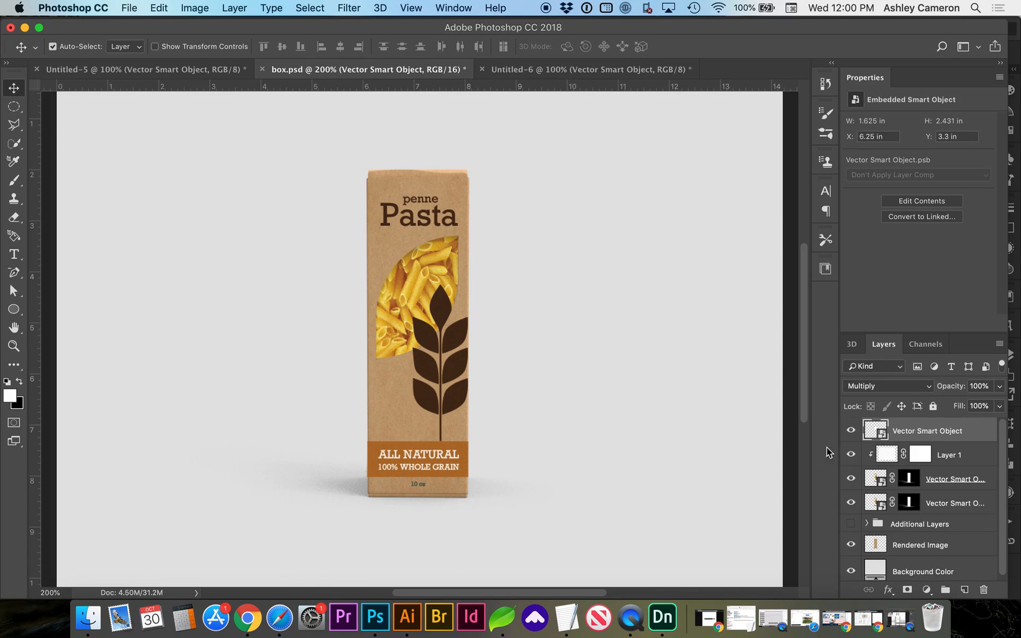
pyautogui.click(875, 478)
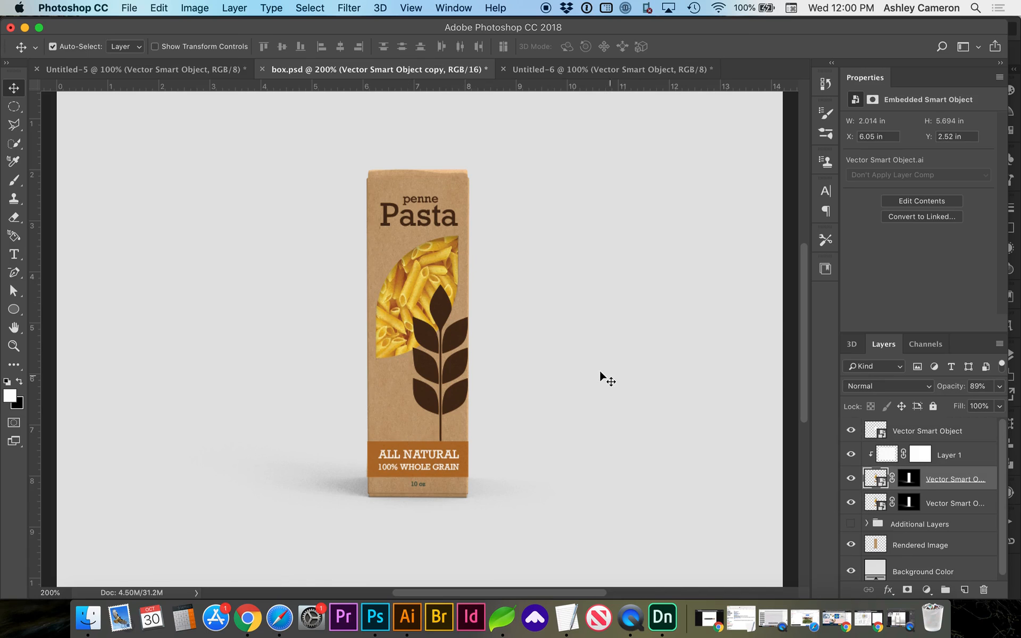
# - Resample the document via Image Size from 72 to 150 ppi, then refit and zoom into the box
pyautogui.click(194, 8)
pyautogui.click(217, 118)
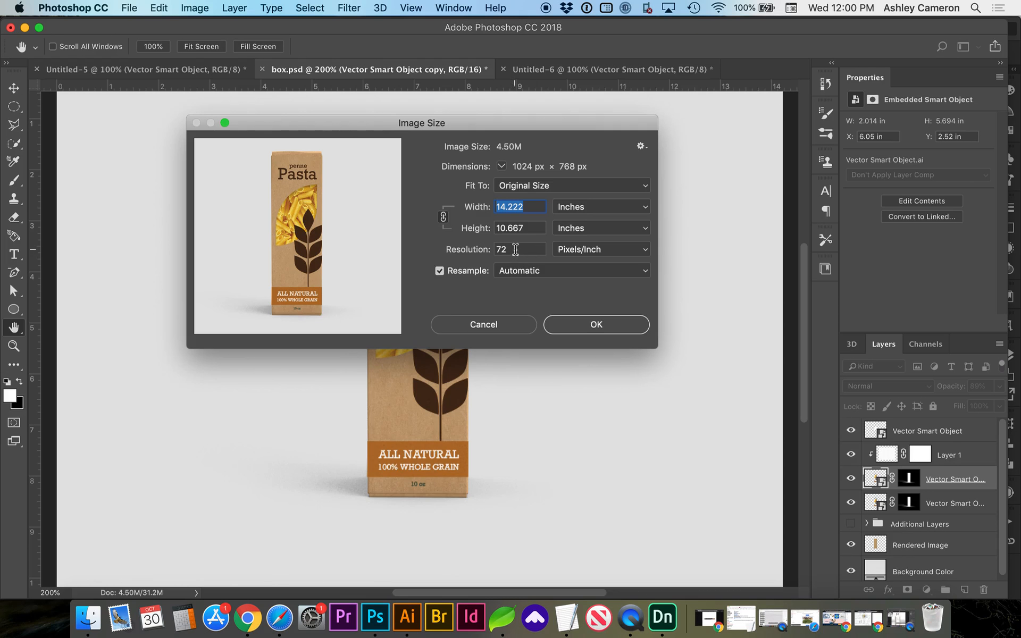
pyautogui.doubleClick(515, 249)
pyautogui.write('150')
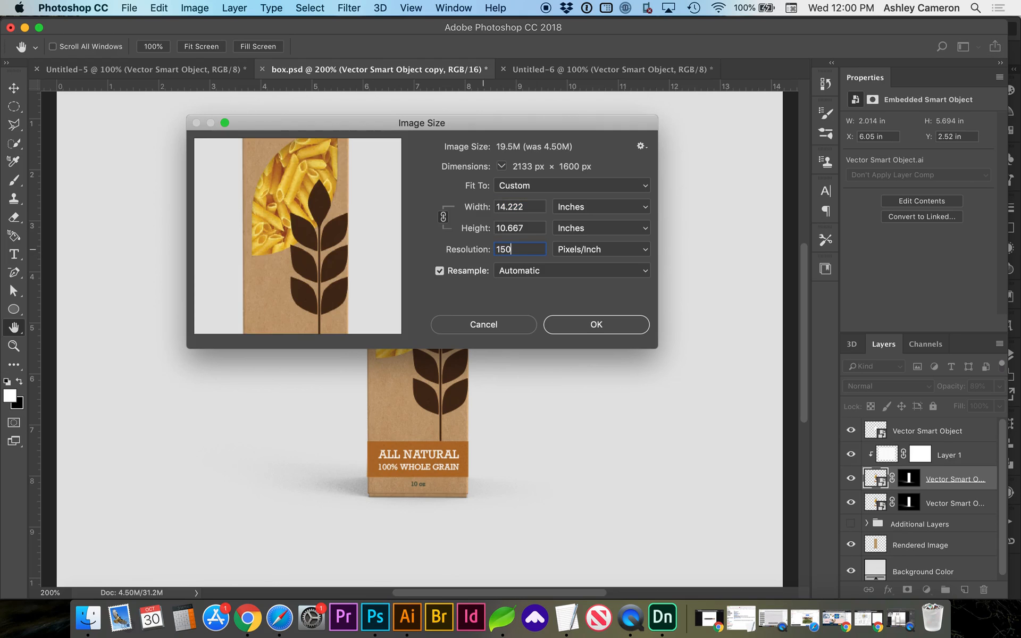
pyautogui.click(574, 329)
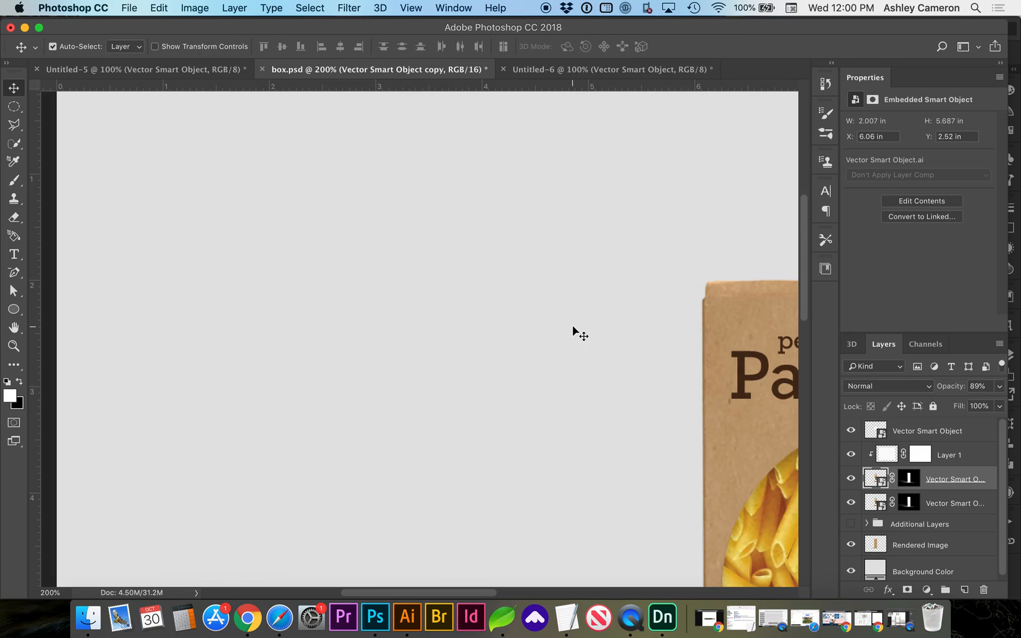
pyautogui.press('super+0')
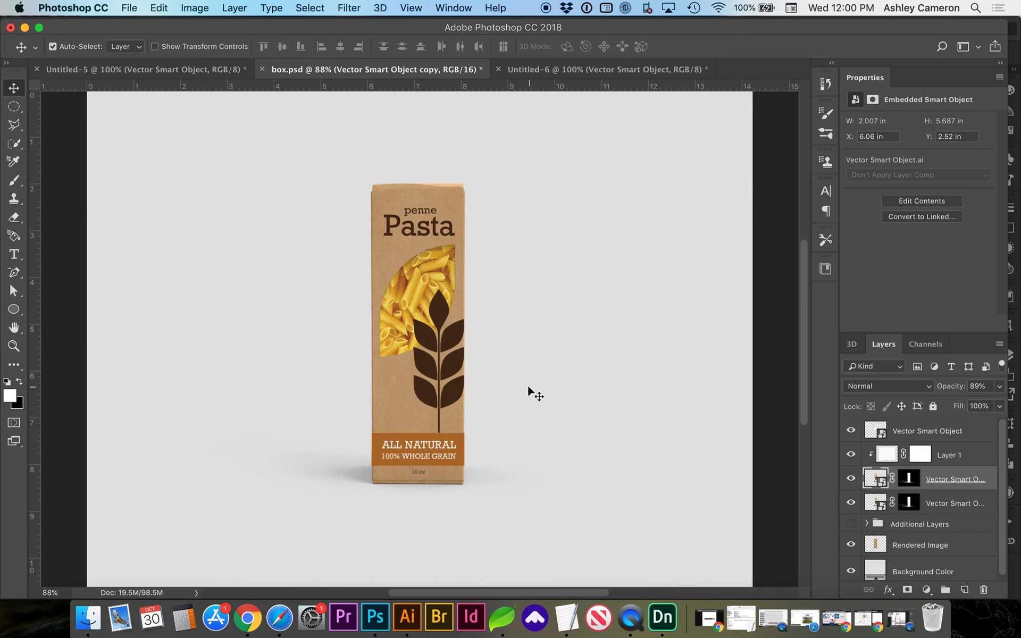
pyautogui.press('z')
pyautogui.moveTo(424, 305); pyautogui.dragTo(459, 319)
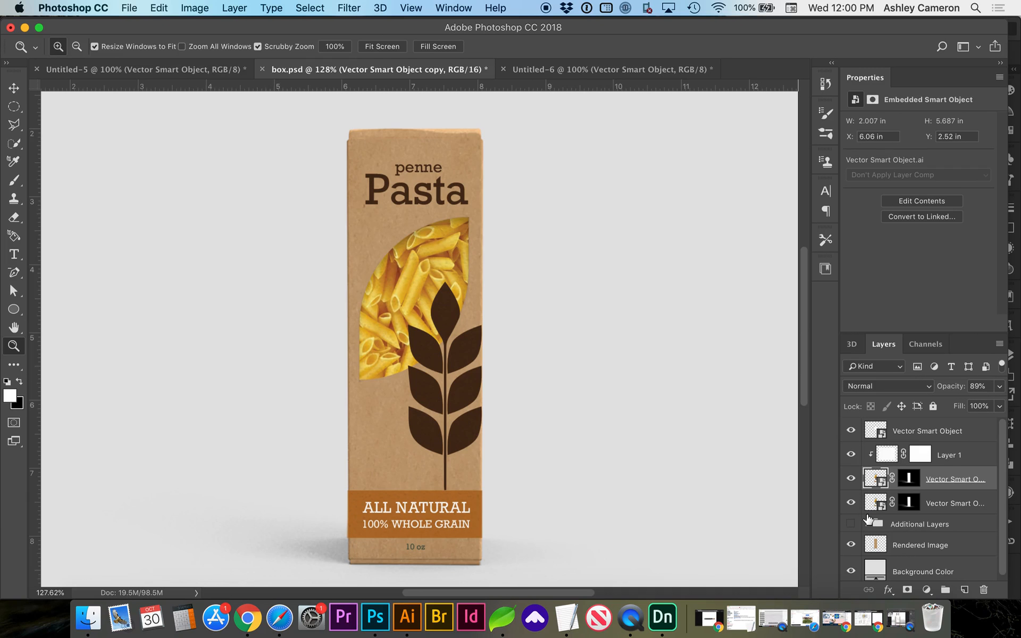
# - Duplicate the kraft paper texture layer, clip the copy below, and target its layer mask with the brush
pyautogui.click(850, 479)
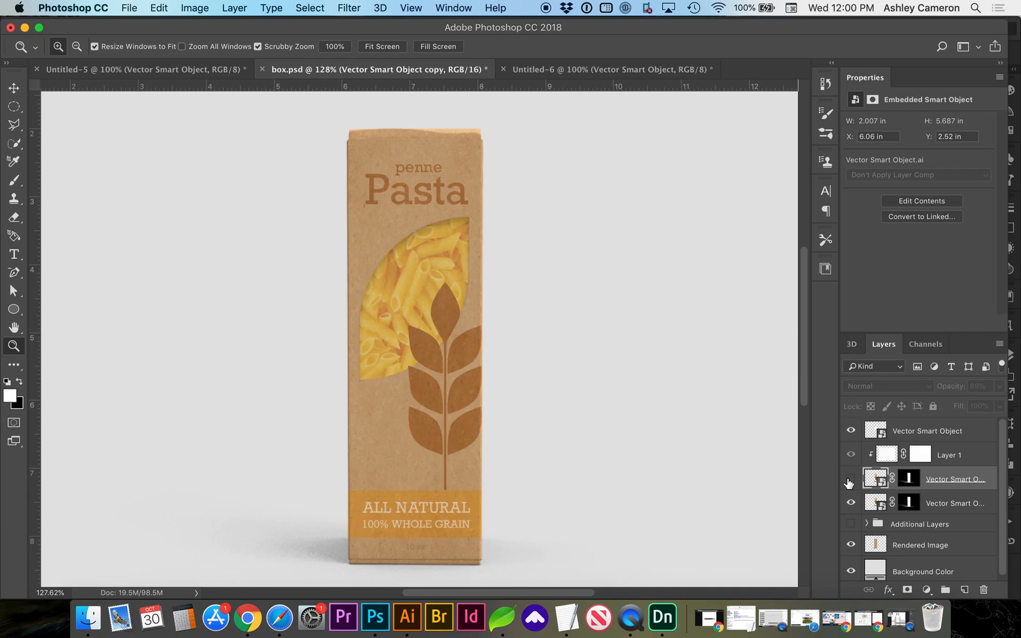
pyautogui.click(850, 478)
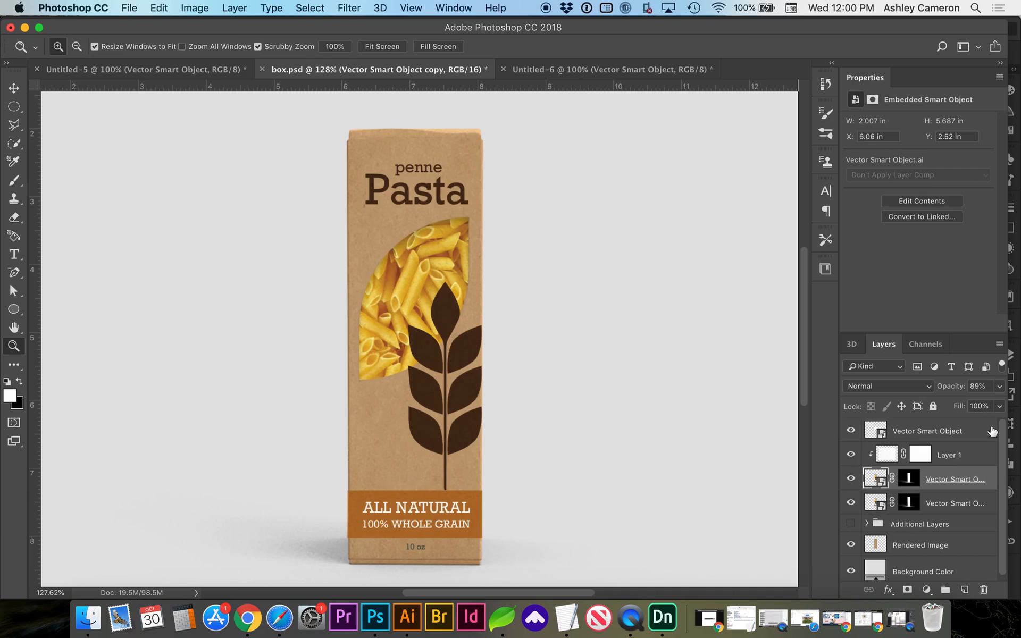
pyautogui.click(885, 456)
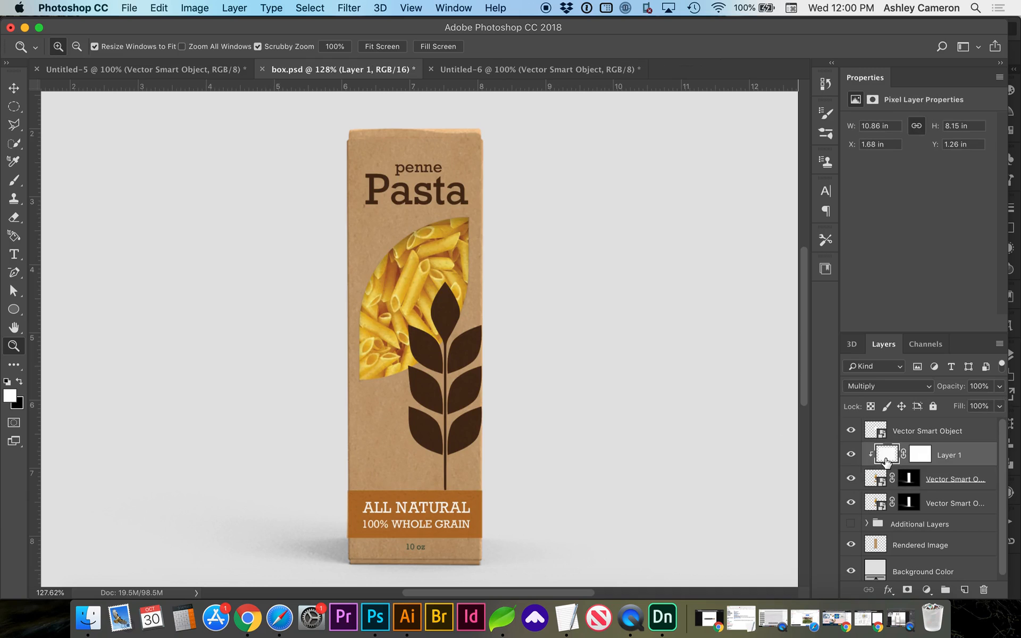
pyautogui.press('super+j')
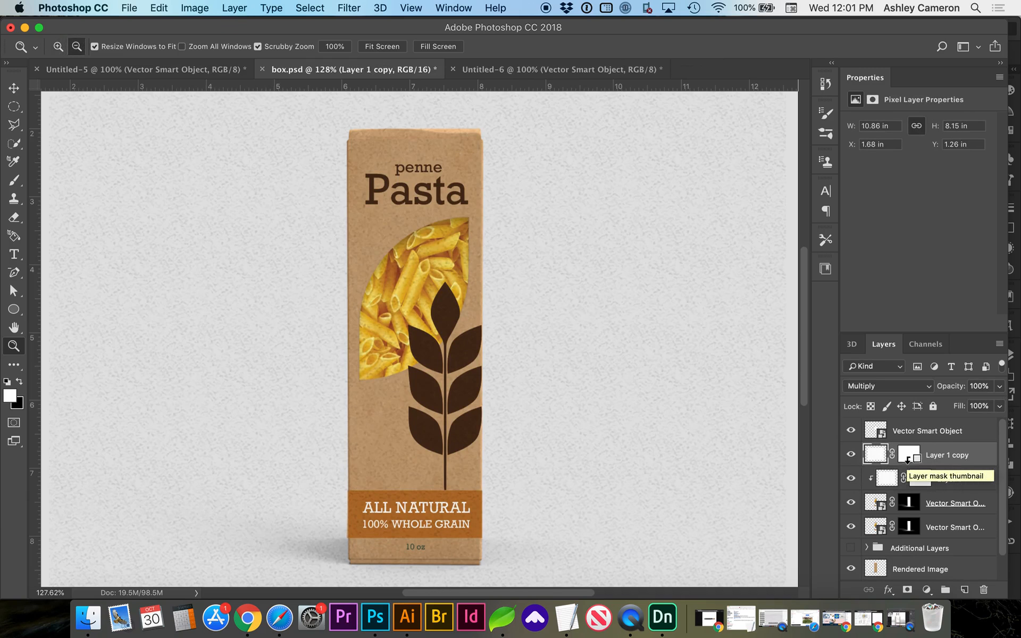
pyautogui.press('super+alt+g')
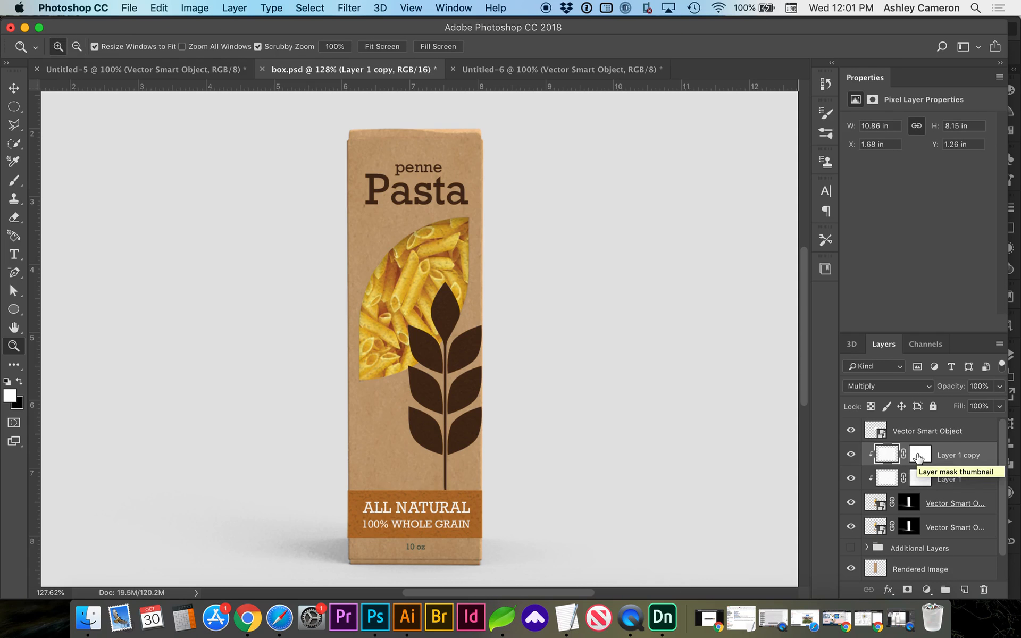
pyautogui.click(921, 455)
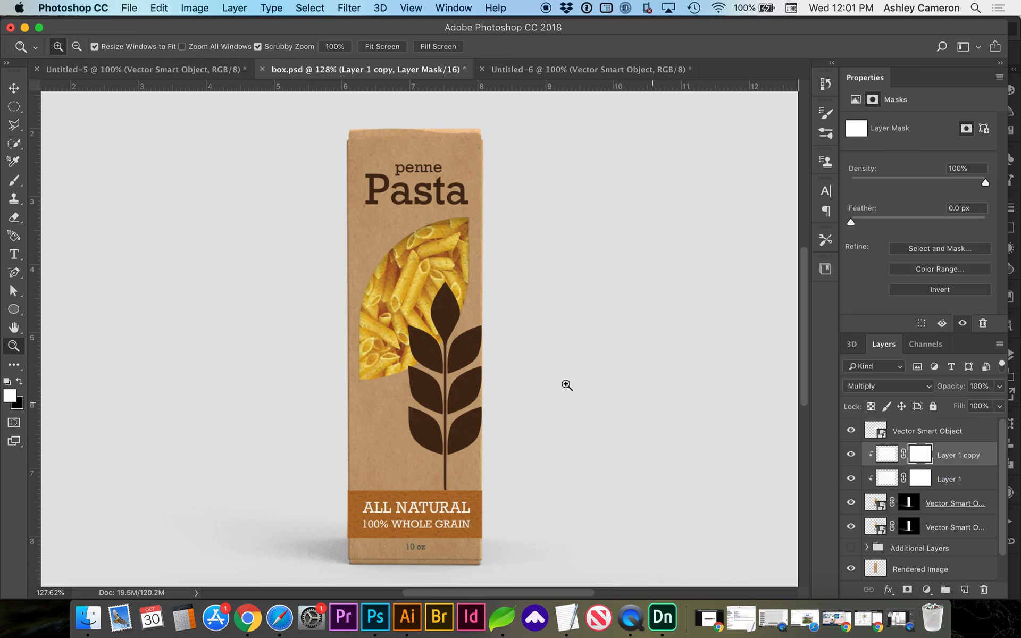
pyautogui.press('b')
# - Load the leaf window as a selection and fill it black on the texture copy's mask
pyautogui.press('x')
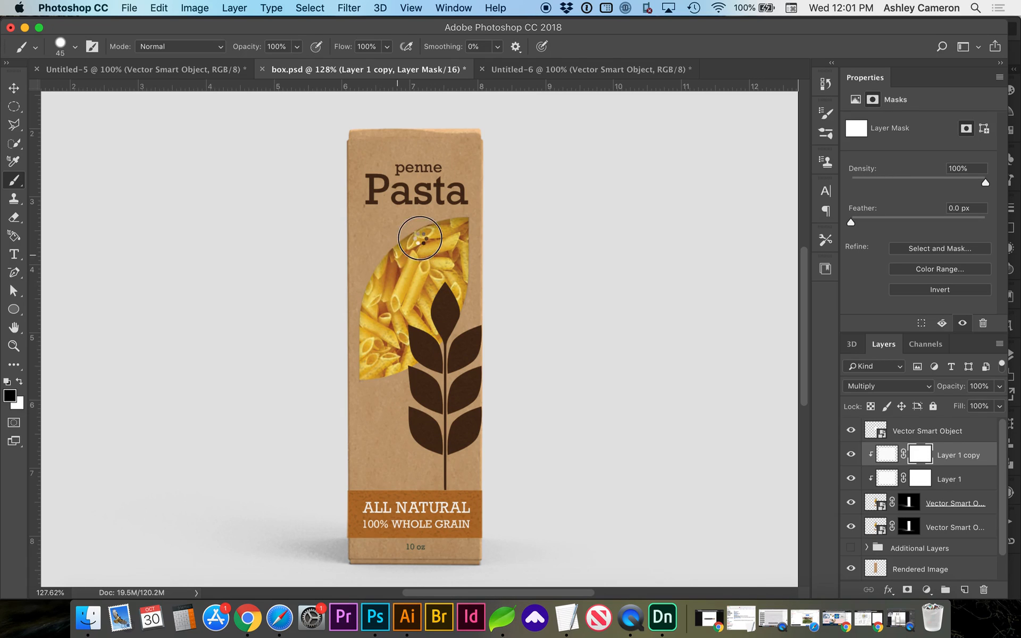
pyautogui.moveTo(451, 227); pyautogui.dragTo(455, 272)
pyautogui.click(887, 455)
pyautogui.keyDown('super'); pyautogui.click(919, 455); pyautogui.keyUp('super')
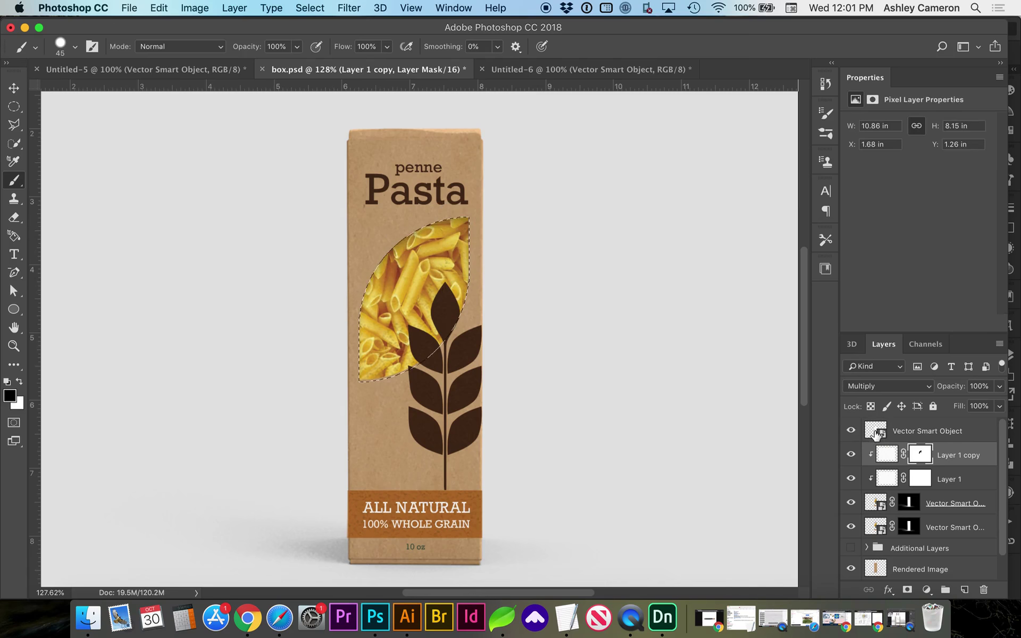
pyautogui.click(919, 455)
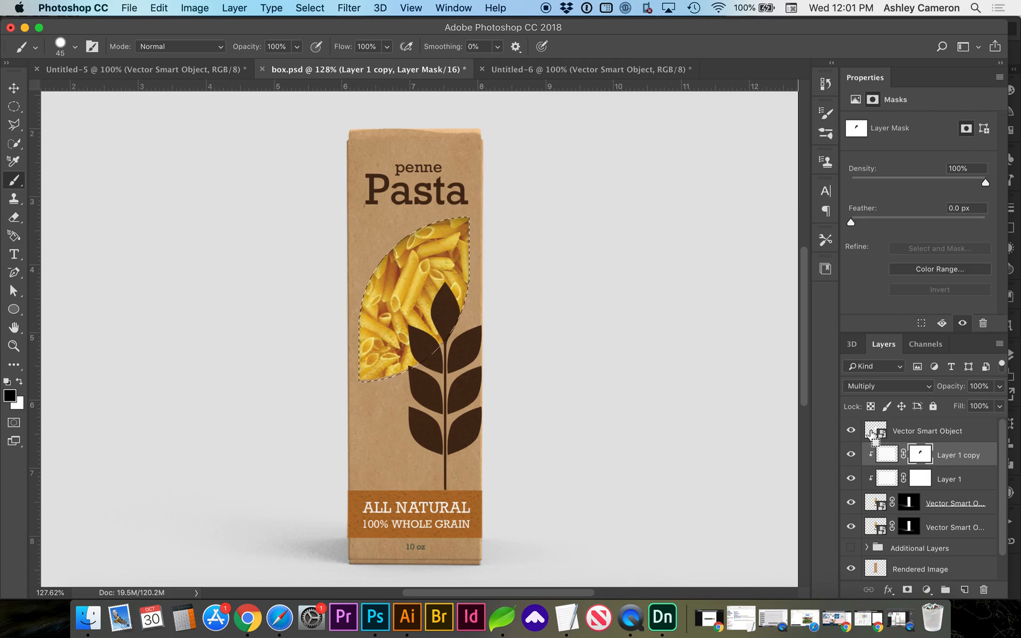
pyautogui.click(887, 455)
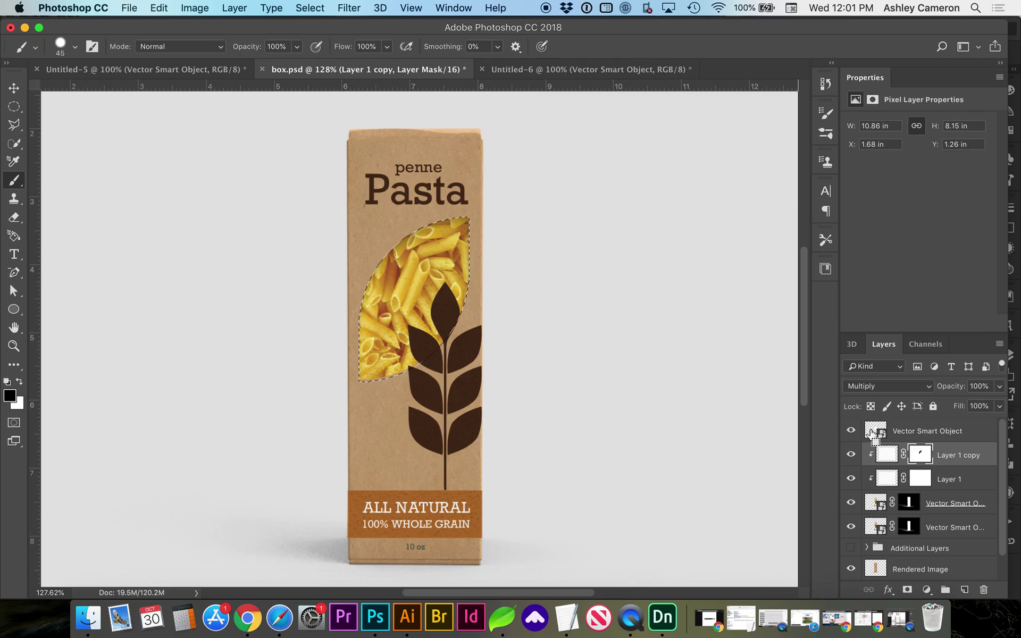
pyautogui.click(920, 455)
pyautogui.press('super+BackSpace')
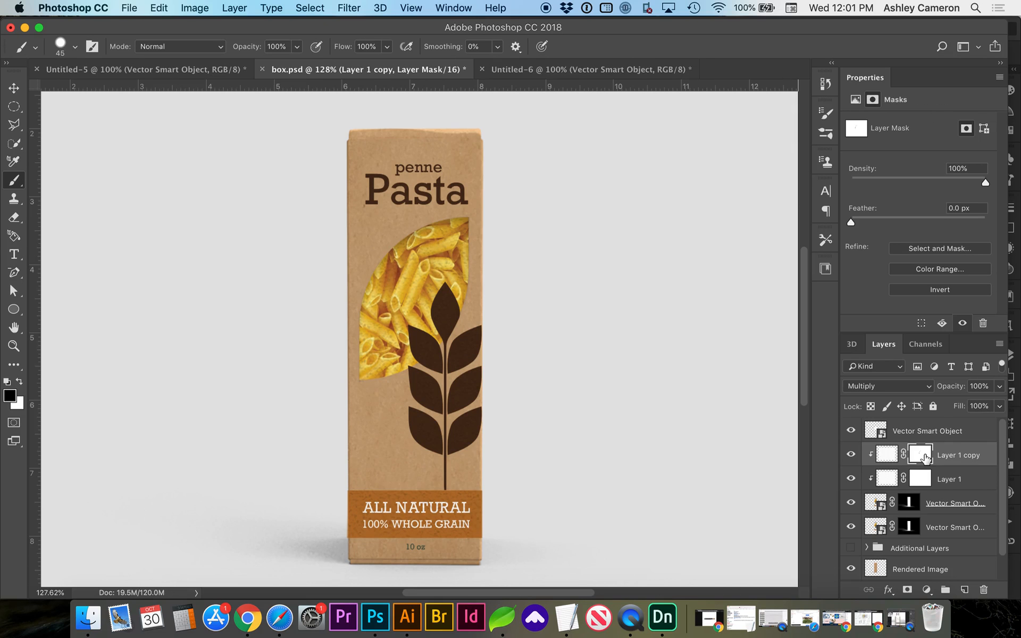
pyautogui.press('super+z')
pyautogui.press('super+z')
pyautogui.press('super+z')
pyautogui.press('x')
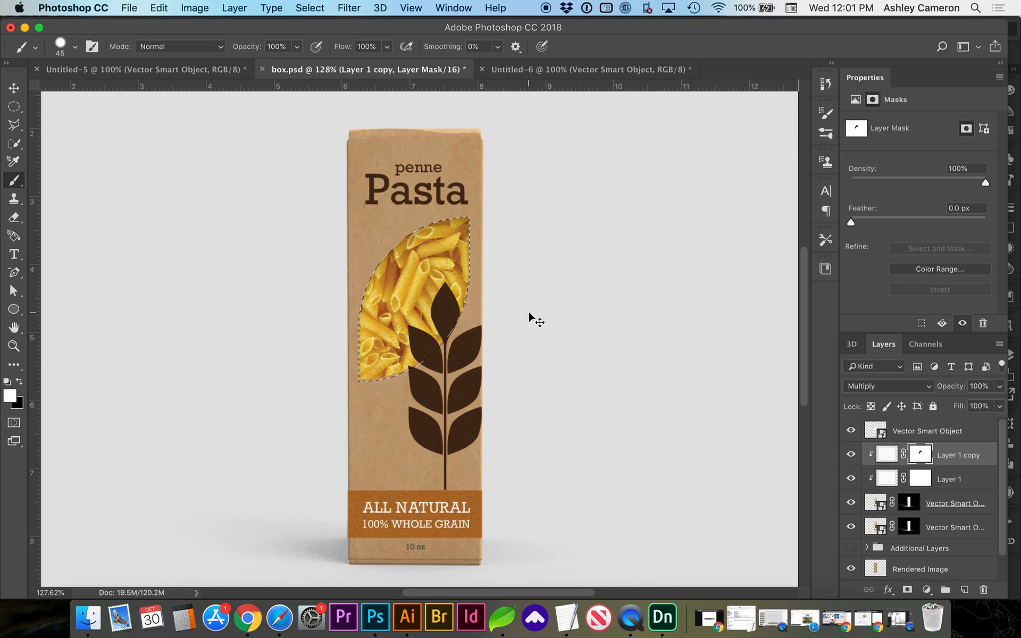
pyautogui.press('super+z')
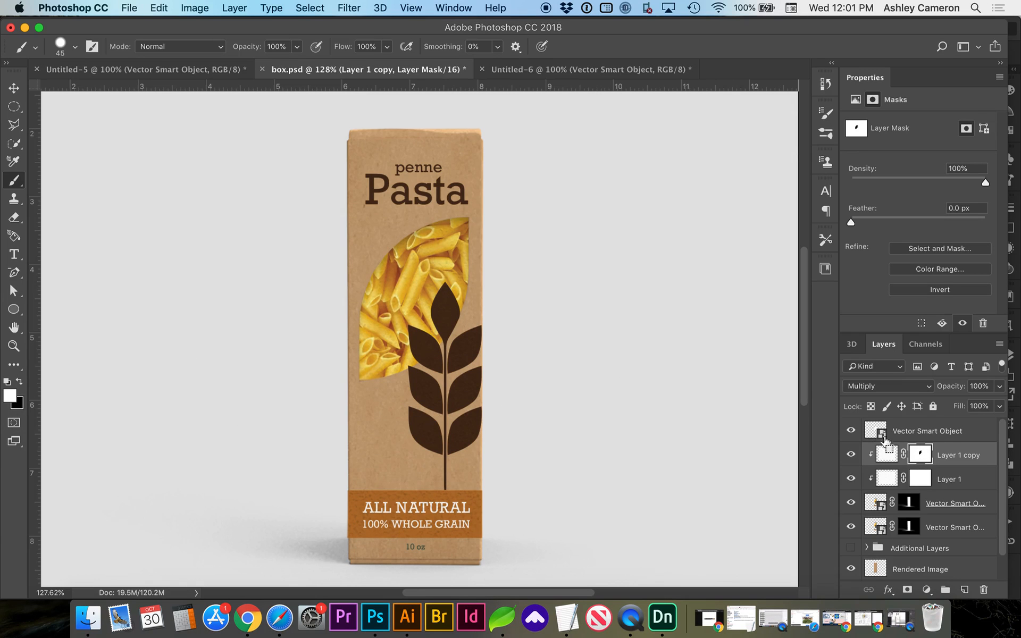
# - Reload the window selection and fill it black on the original texture layer's mask too
pyautogui.keyDown('super'); pyautogui.click(875, 431); pyautogui.keyUp('super')
pyautogui.click(920, 479)
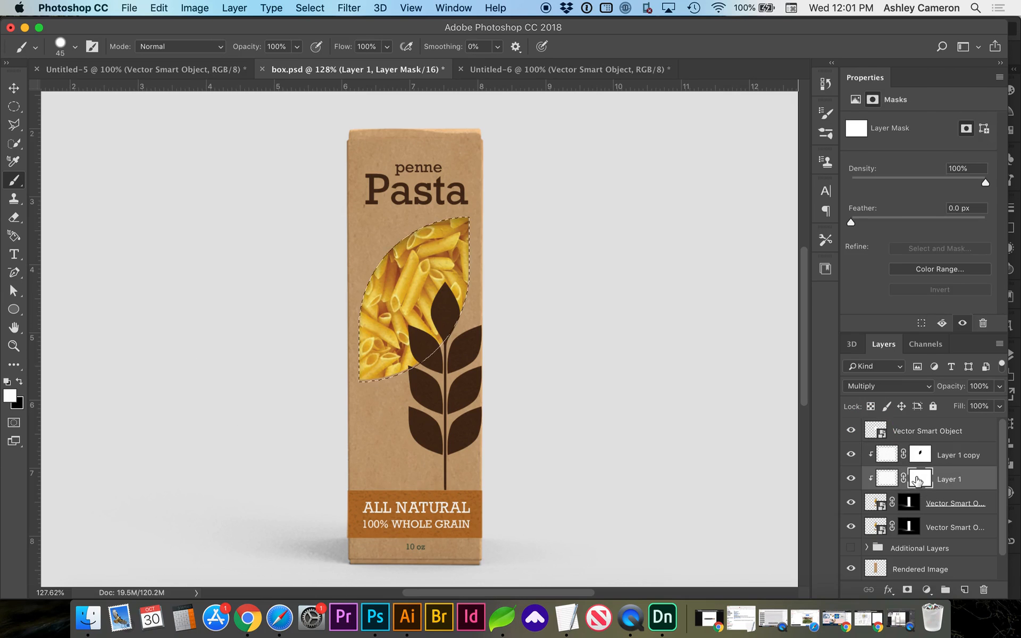
pyautogui.hotkey('alt', 'BackSpace')
pyautogui.press('v')
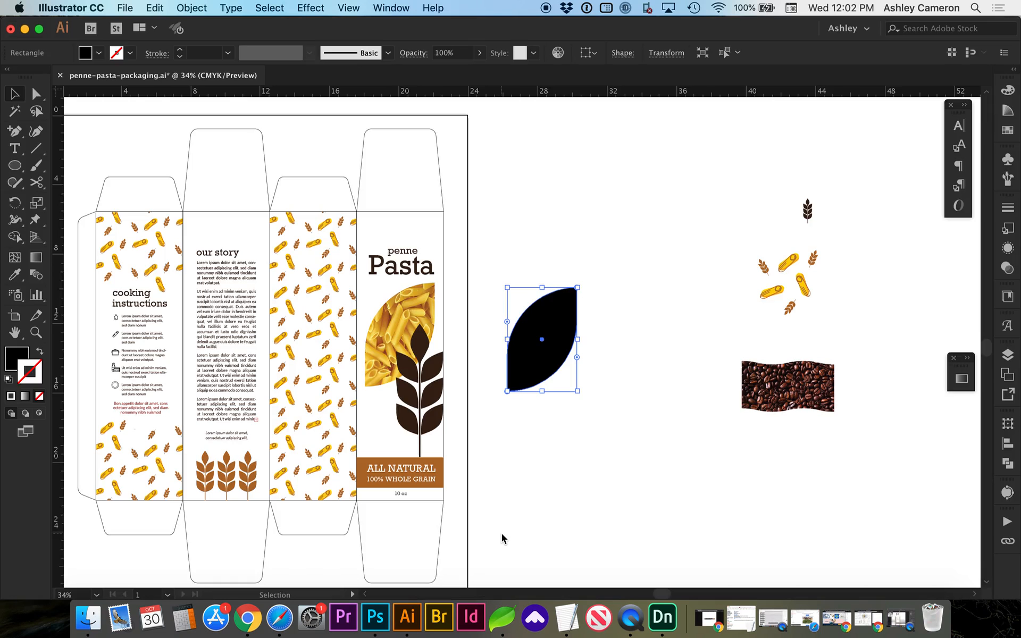
# - Switch to the Dimension box scene and orbit to face the box front-on
pyautogui.click(662, 617)
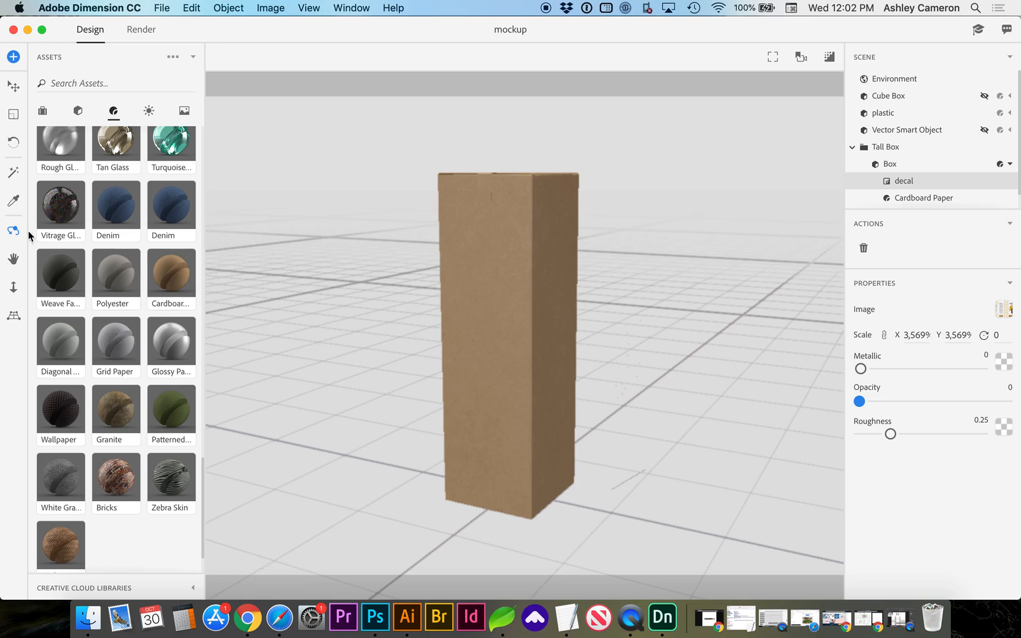
pyautogui.moveTo(400, 361); pyautogui.dragTo(494, 369)
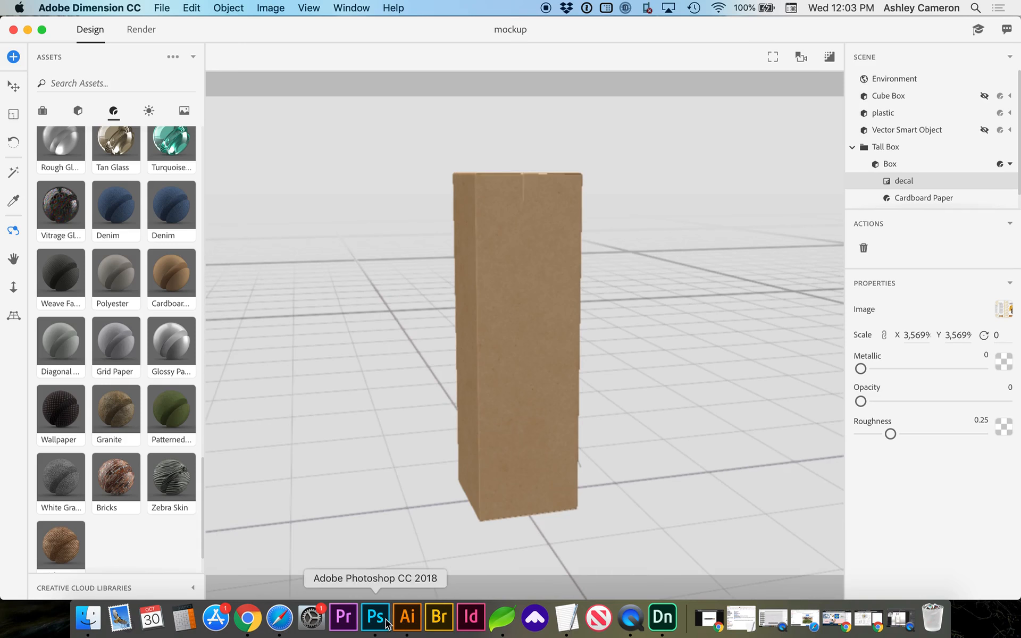
# - In Illustrator, move the clipped pasta photo to a new Layer 2 and hide and lock it
pyautogui.click(407, 617)
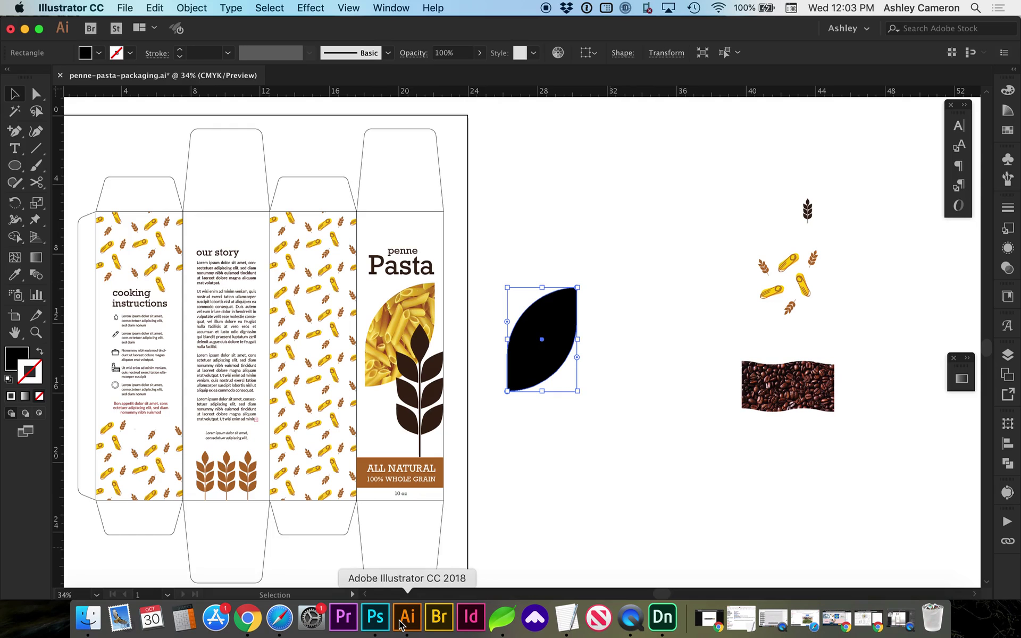
pyautogui.click(427, 311)
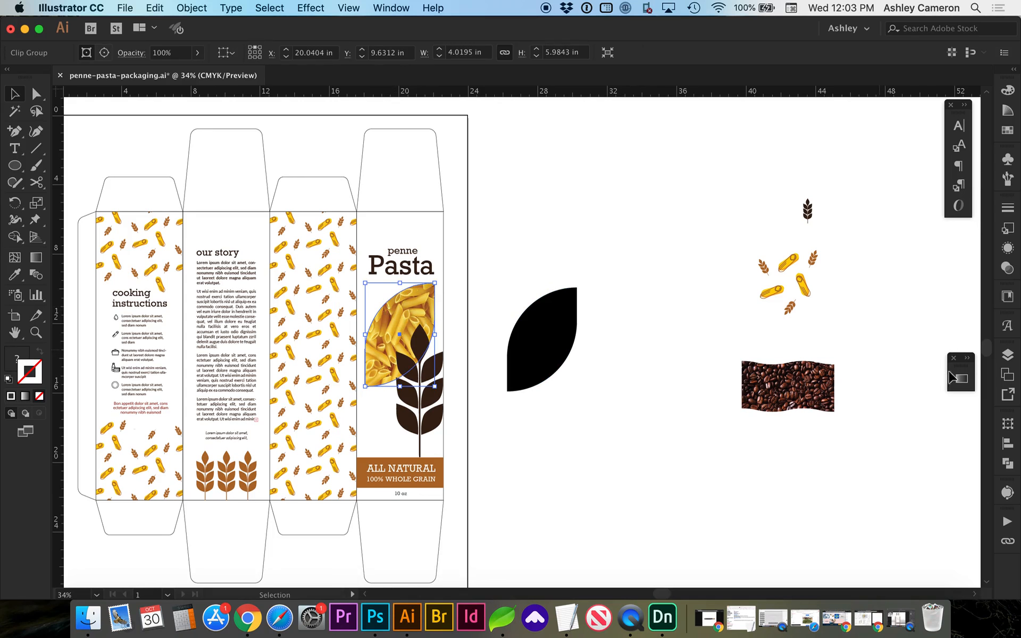
pyautogui.click(1008, 357)
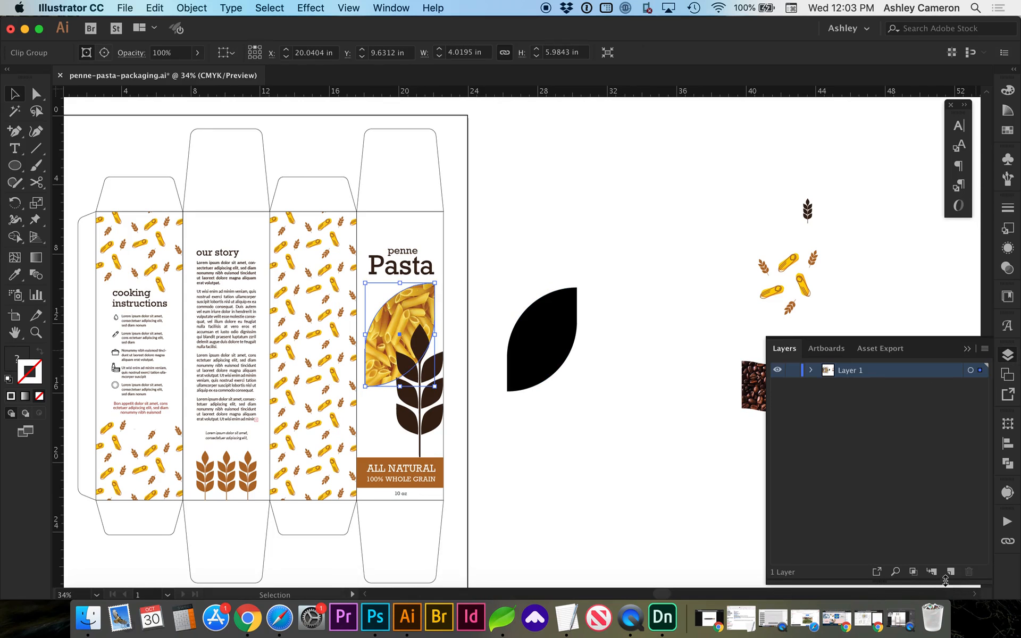
pyautogui.click(949, 572)
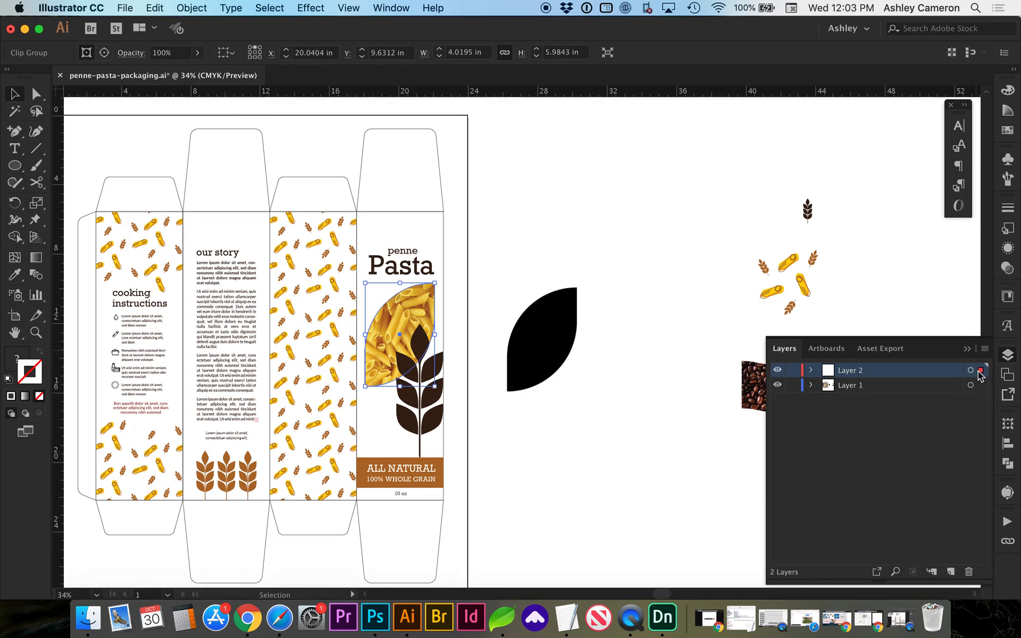
pyautogui.click(777, 371)
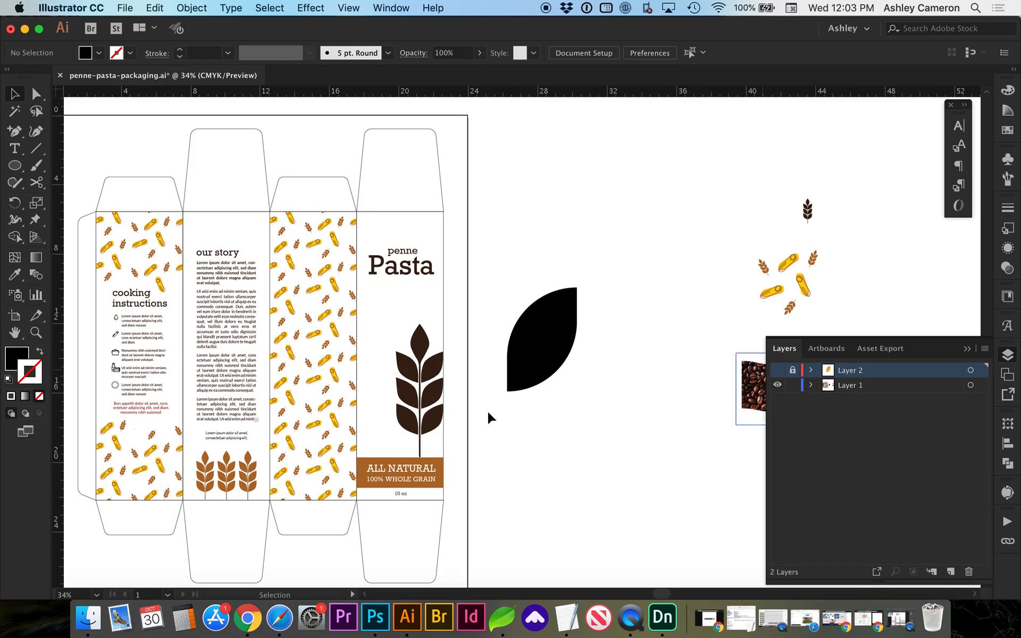
# - Select all remaining box artwork on Layer 1 and return to Photoshop
pyautogui.moveTo(104, 222); pyautogui.dragTo(108, 228)
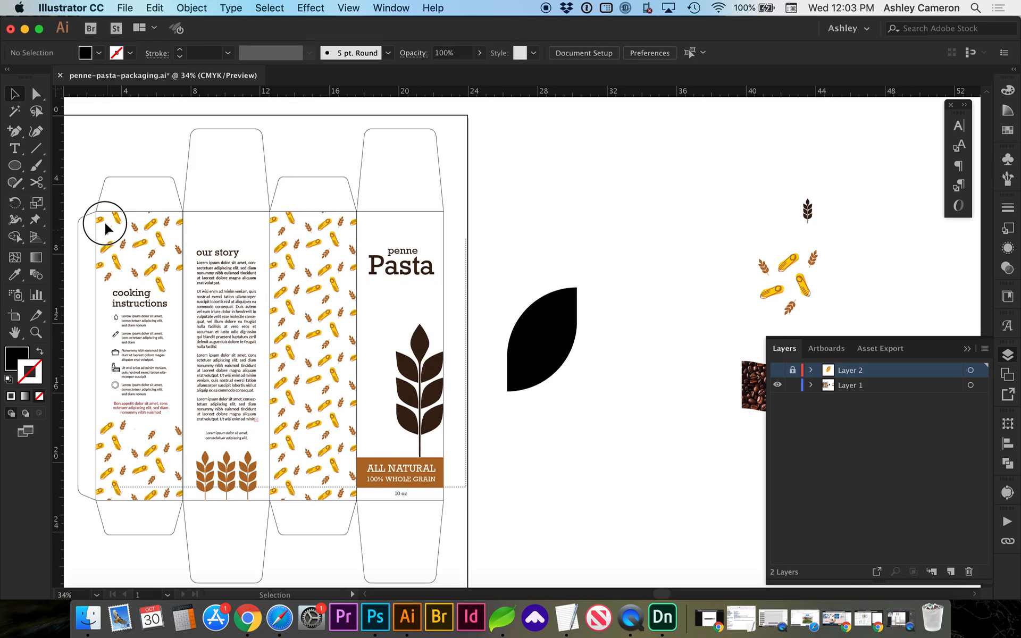
pyautogui.click(108, 228)
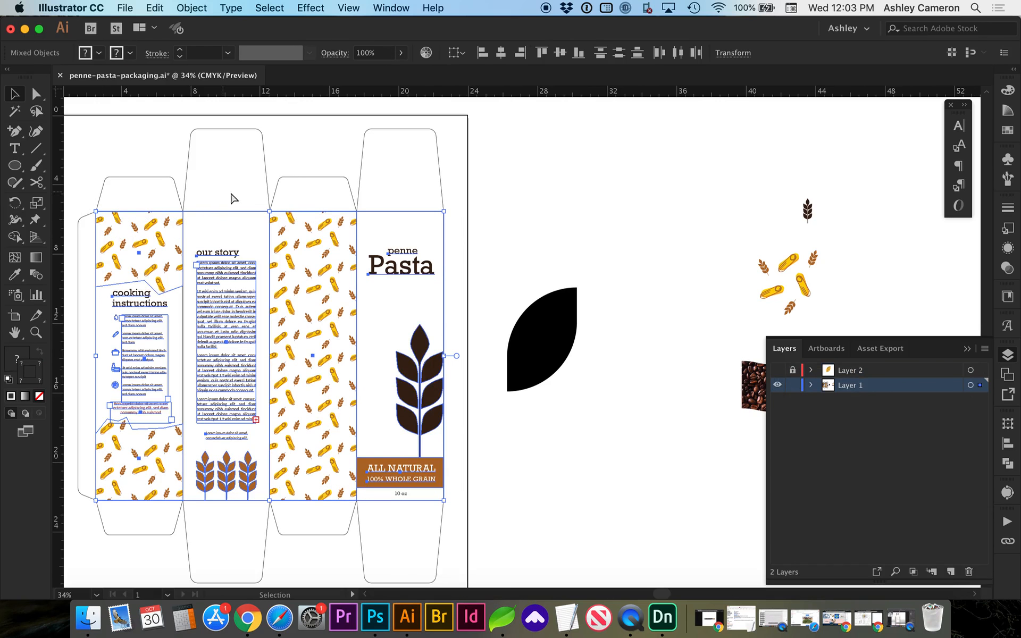
pyautogui.click(375, 617)
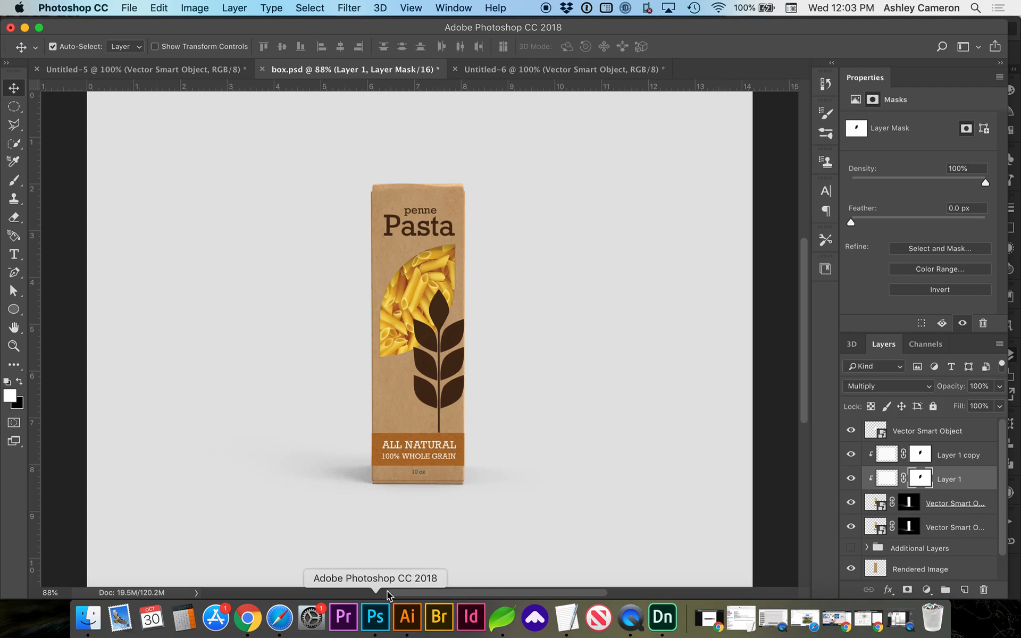
# - Create a document from the clipboard, paste the artwork as a Smart Object and hide the white Background
pyautogui.press('super+n')
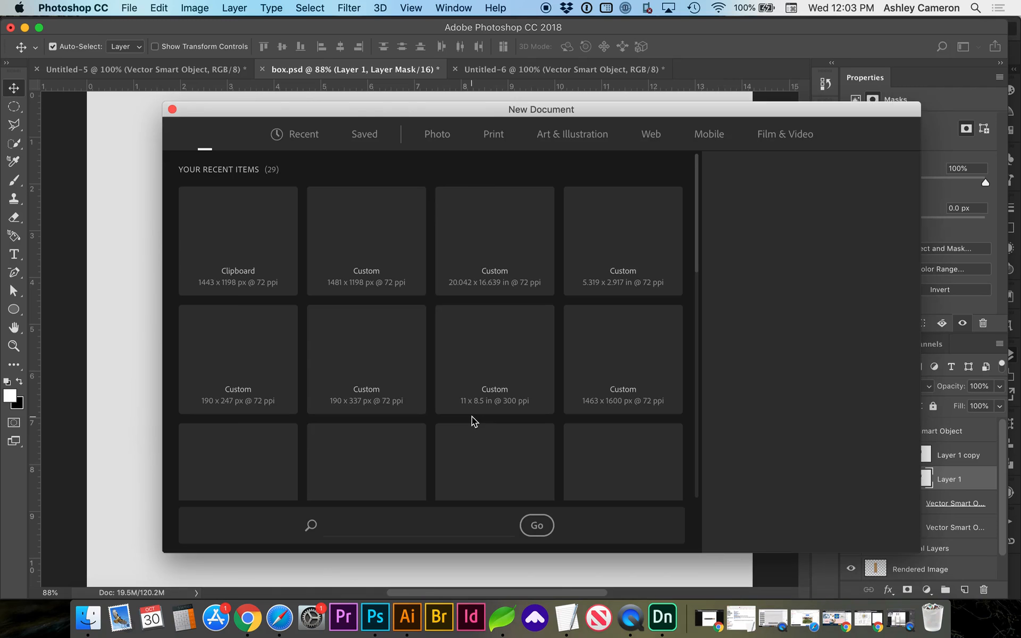
pyautogui.press('Return')
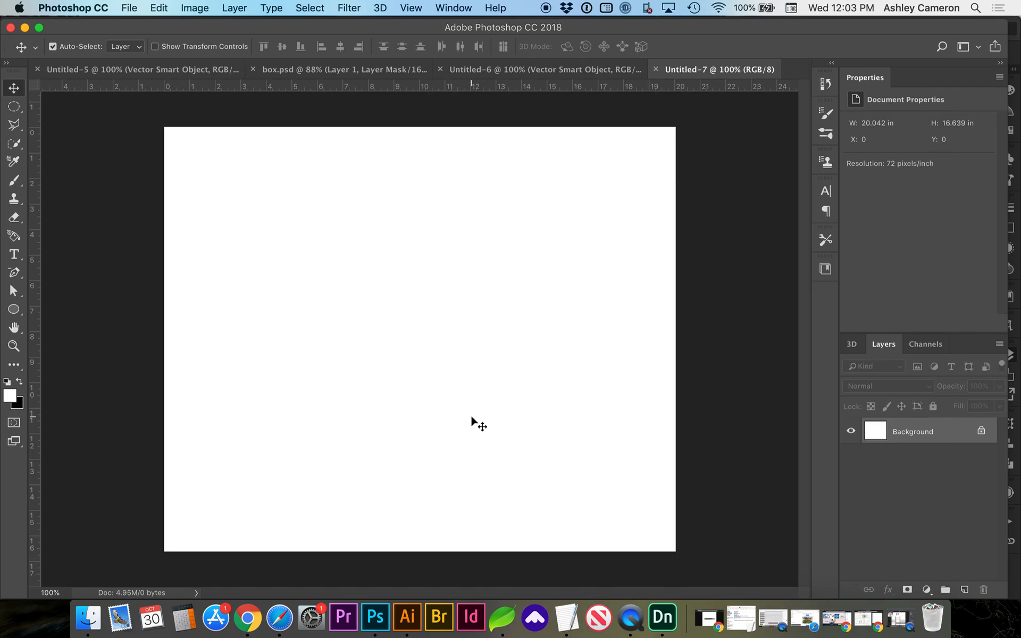
pyautogui.press('super+v')
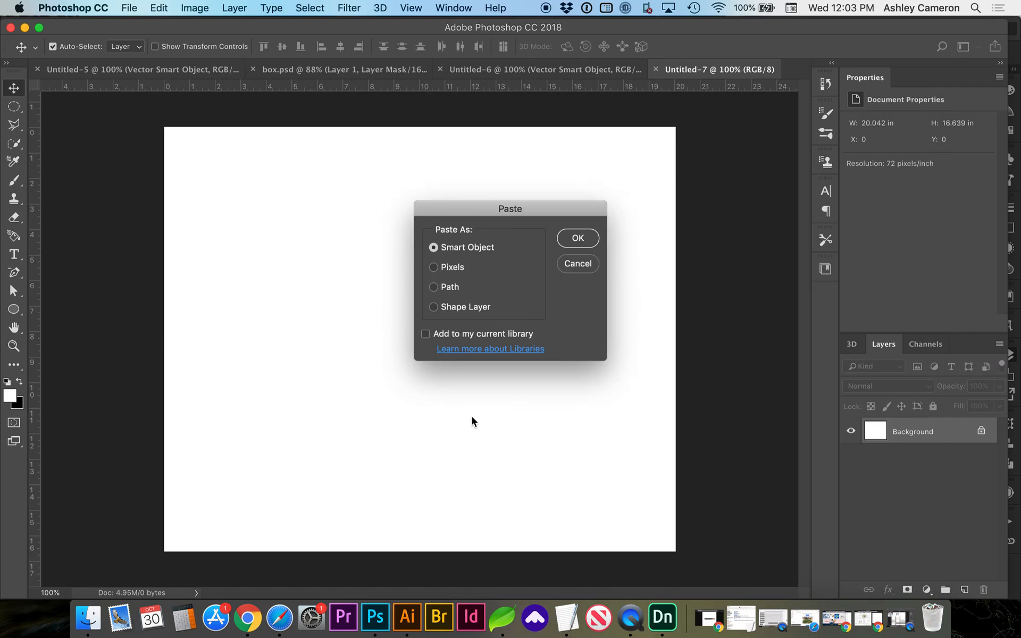
pyautogui.press('Return')
pyautogui.press('Return')
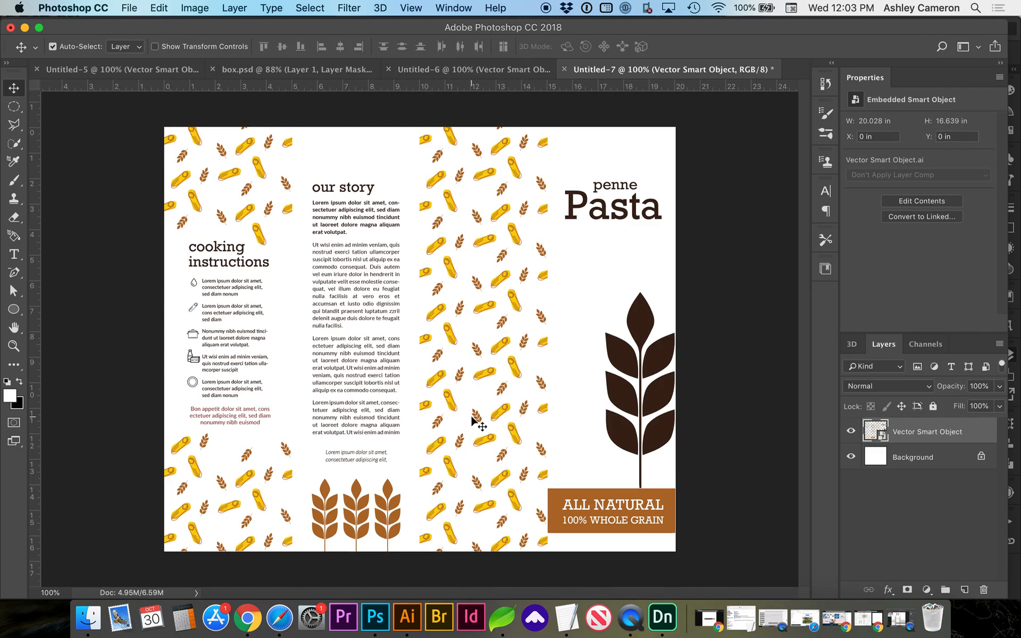
pyautogui.click(851, 457)
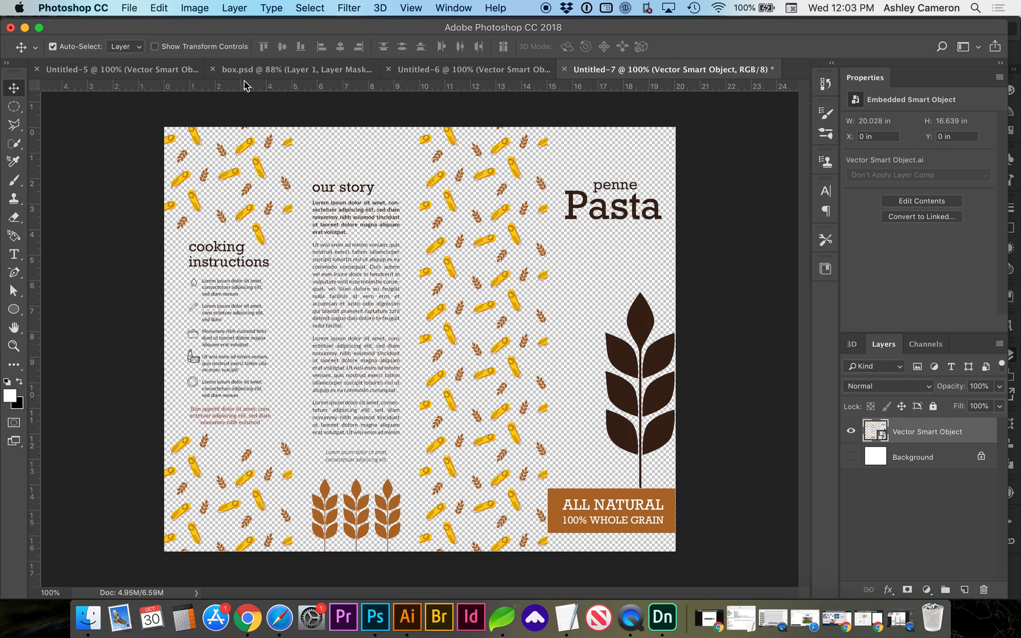
# - Save the transparent artwork as PNG 'pasta-packaging-no-die.png'
pyautogui.click(128, 9)
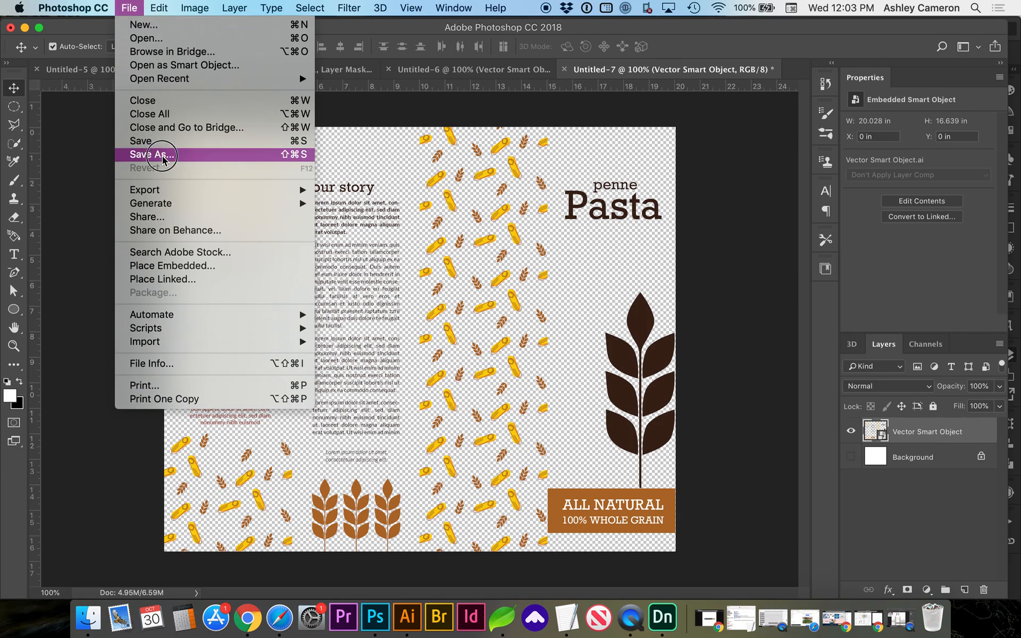
pyautogui.click(163, 155)
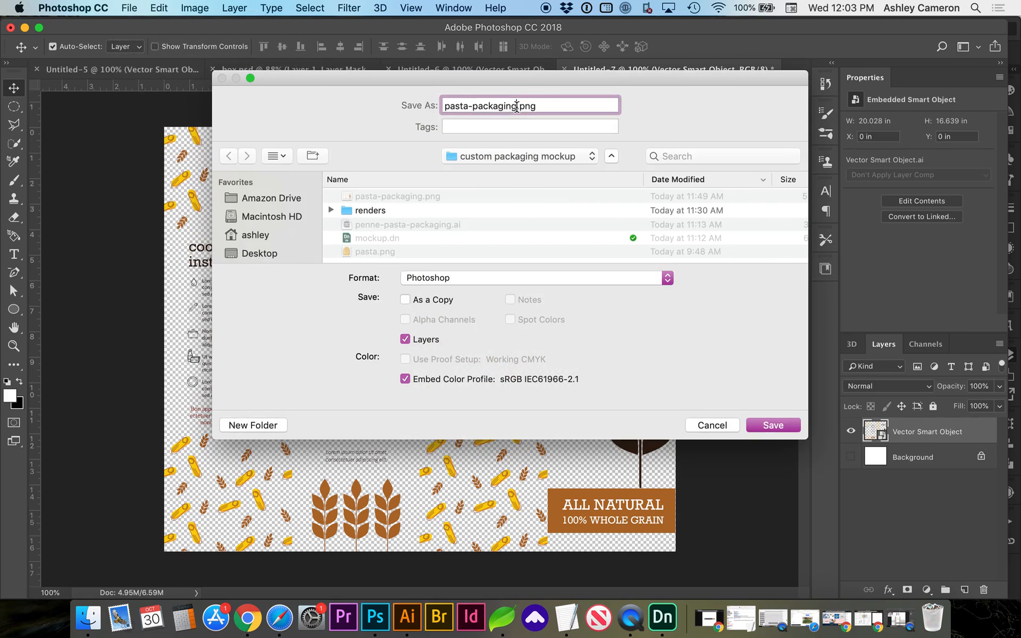
pyautogui.write('-no-die')
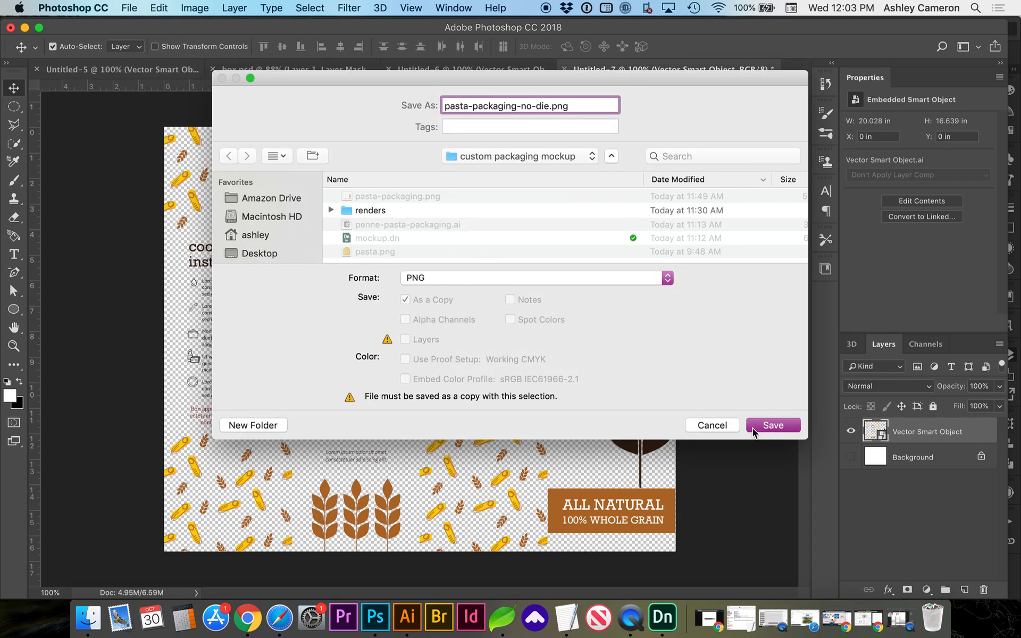
pyautogui.click(753, 428)
pyautogui.click(595, 258)
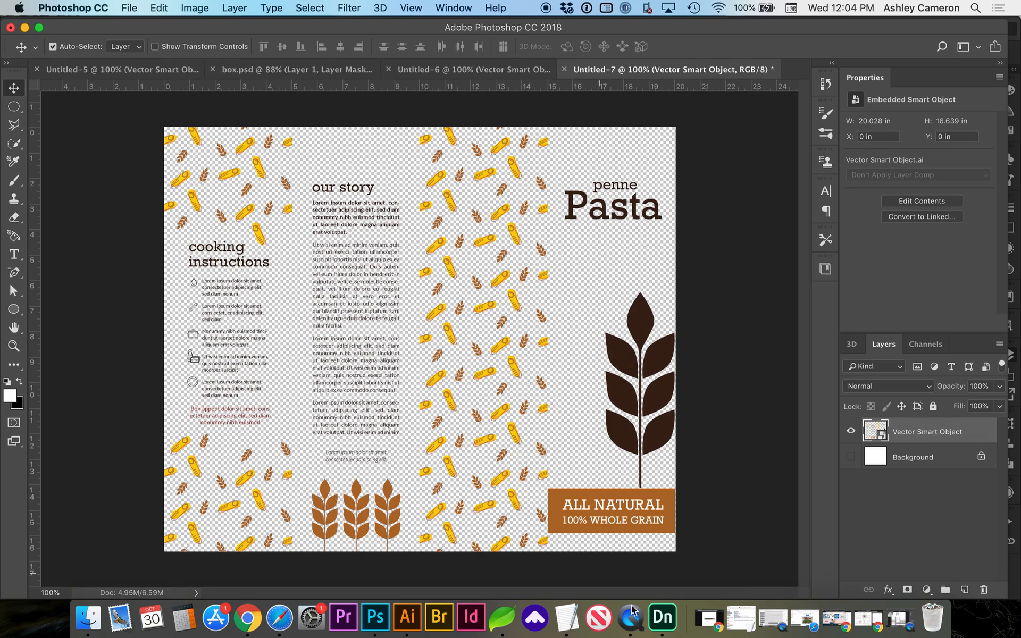
# - In Dimension, load pasta-packaging-no-die.png onto the tall box decal and raise its opacity to 1
pyautogui.click(663, 618)
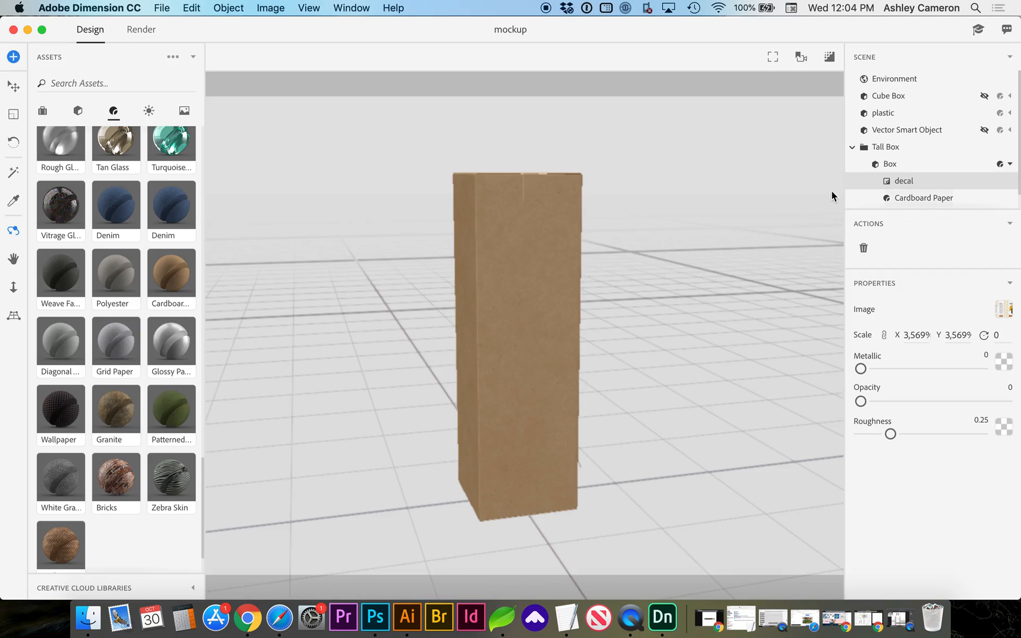
pyautogui.click(902, 179)
pyautogui.click(1004, 310)
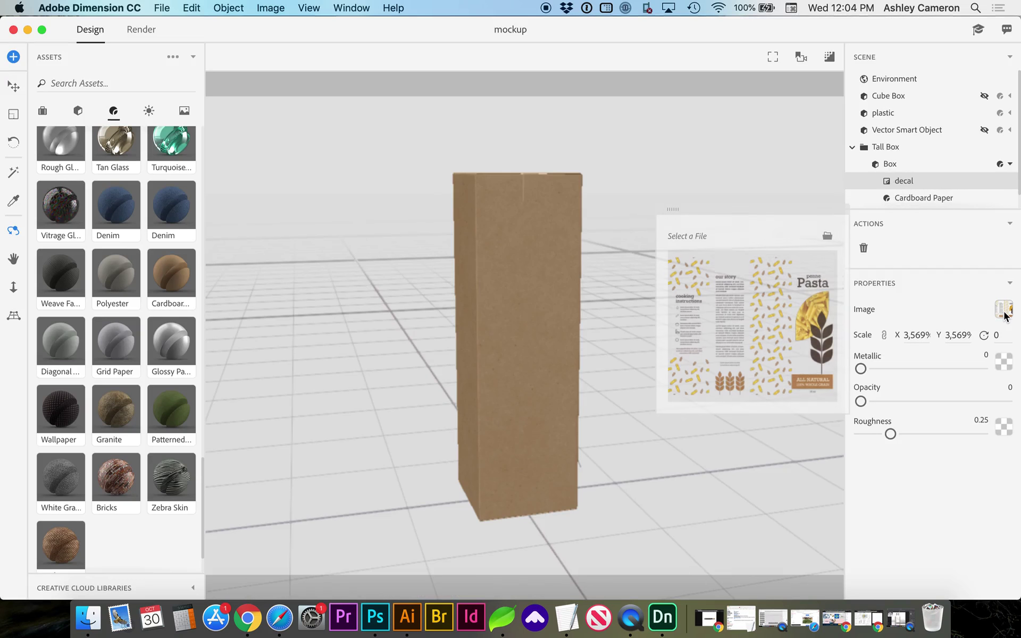
pyautogui.click(826, 236)
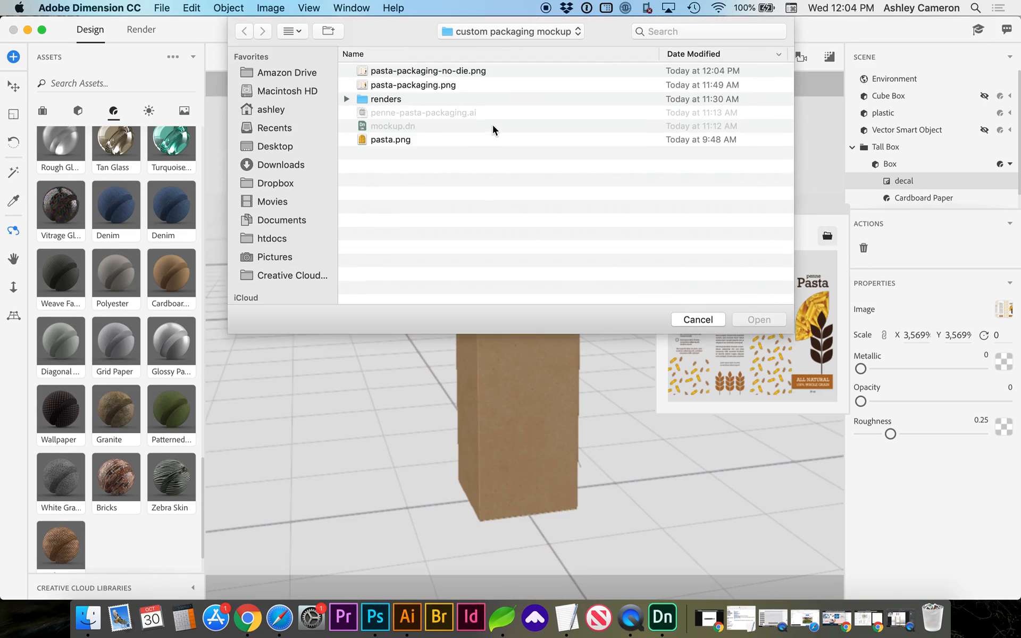
pyautogui.click(429, 73)
pyautogui.click(758, 320)
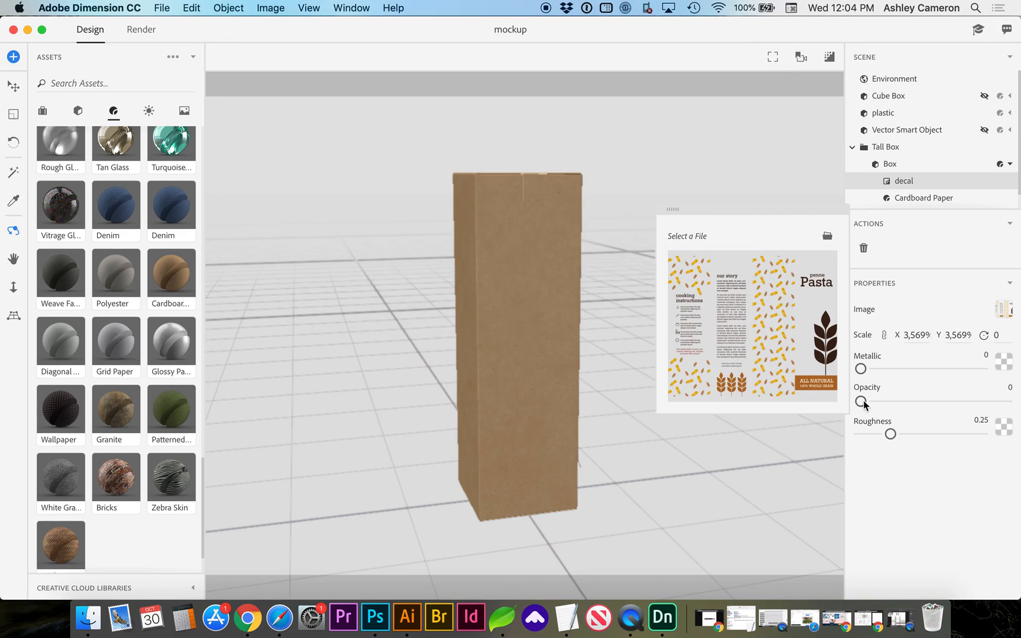
pyautogui.moveTo(860, 401); pyautogui.dragTo(1013, 401)
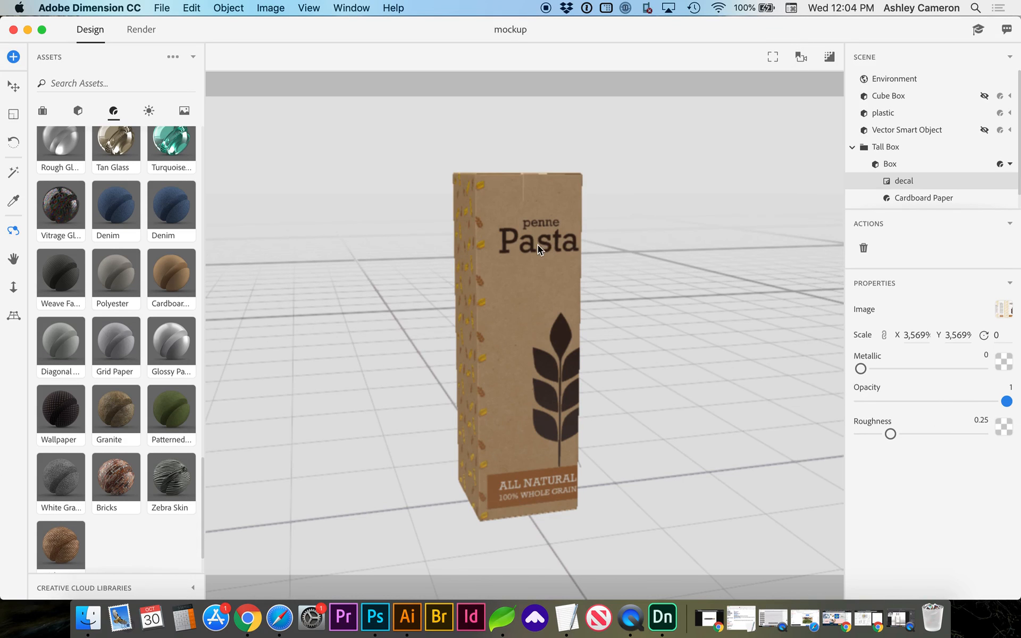
# - Select the decal and nudge its artwork placement slightly on the box
pyautogui.press('v')
pyautogui.click(483, 283)
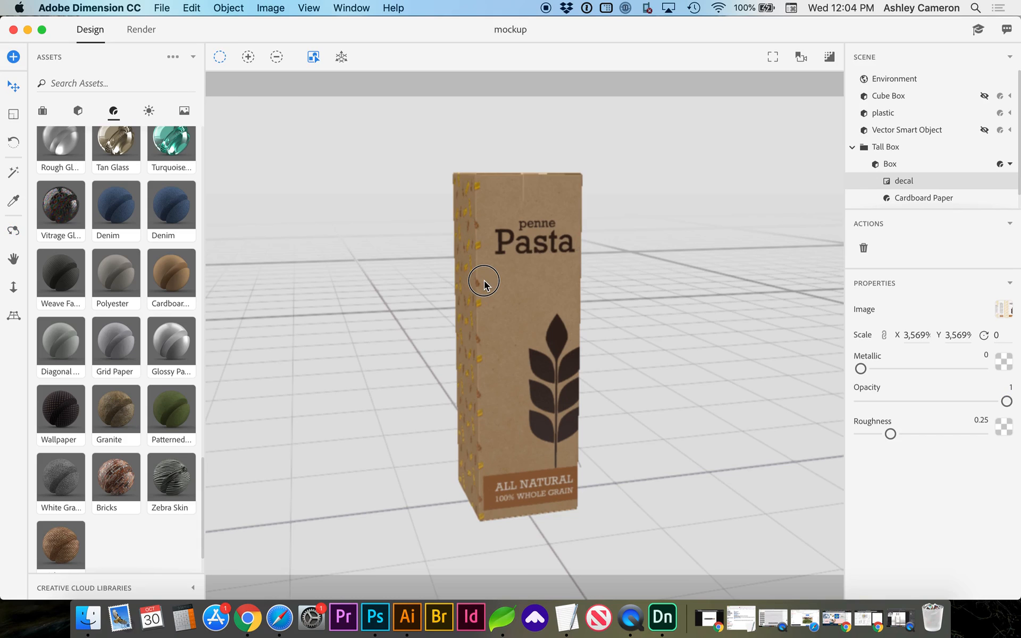
pyautogui.click(527, 261)
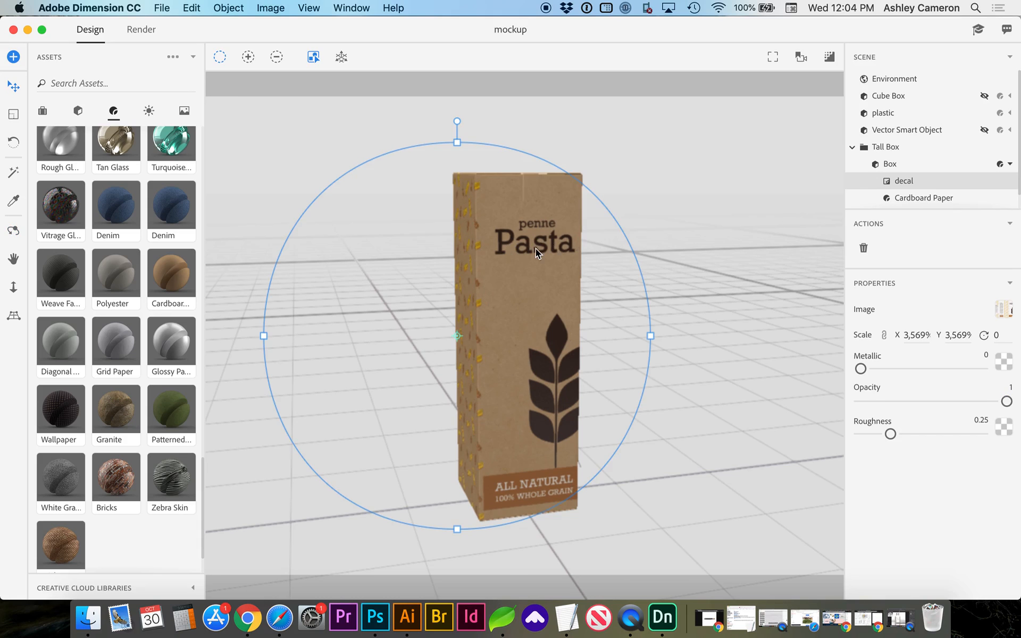
pyautogui.moveTo(535, 248); pyautogui.dragTo(490, 240)
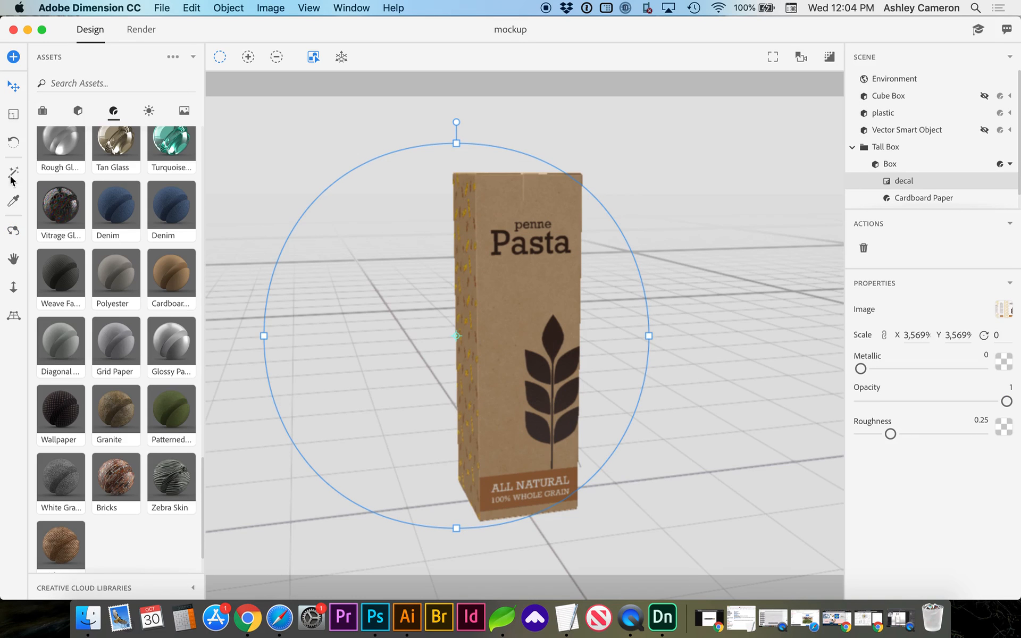
# - Orbit around the box to check the side panels and front face, then leave for Photoshop and Illustrator
pyautogui.click(13, 231)
pyautogui.moveTo(585, 341); pyautogui.dragTo(338, 316)
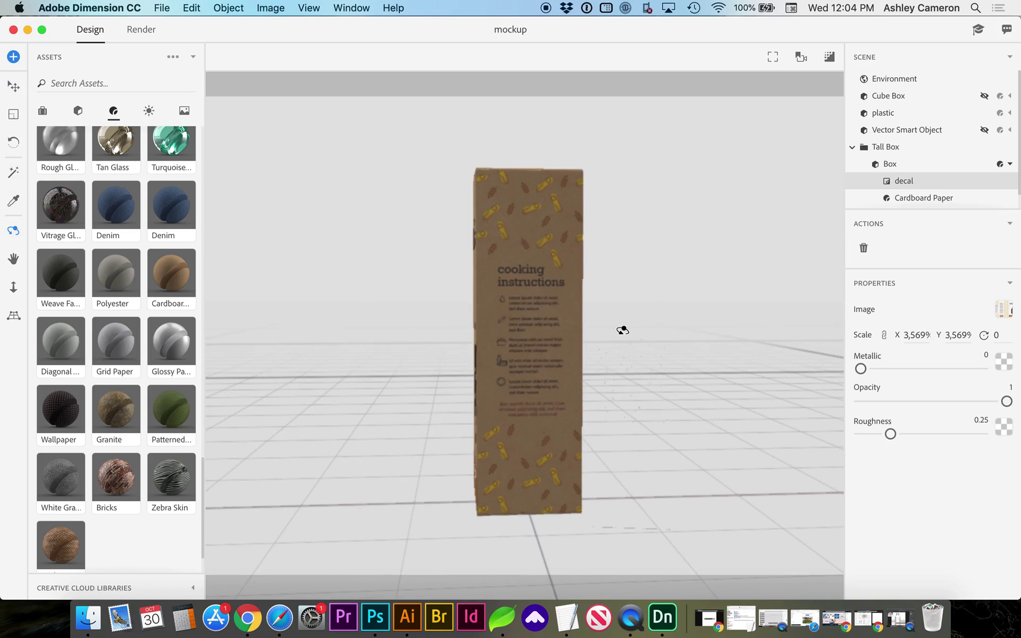
pyautogui.moveTo(622, 330); pyautogui.dragTo(452, 344)
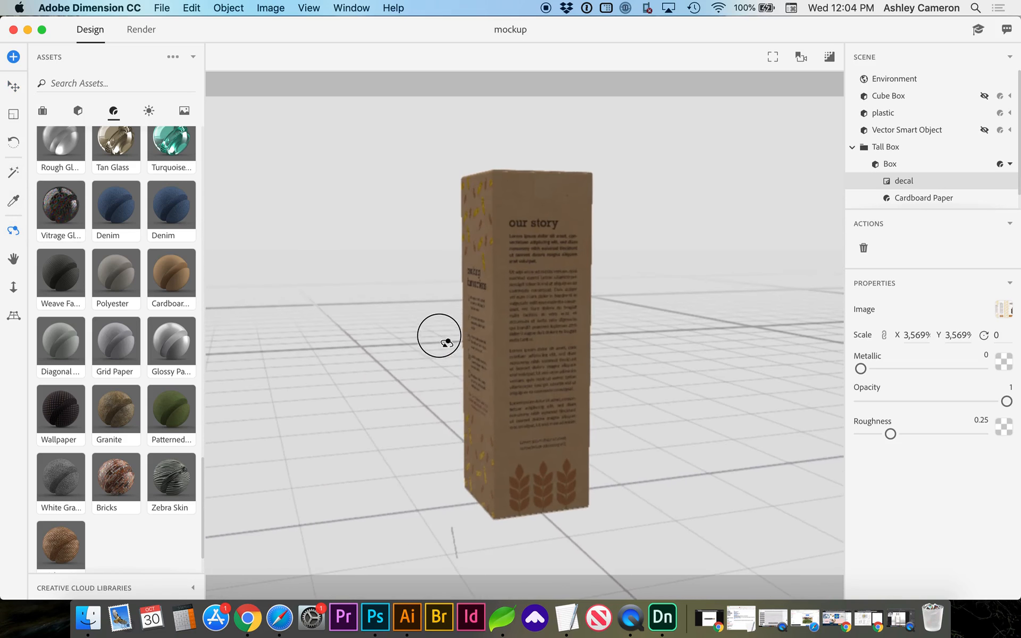
pyautogui.moveTo(439, 337)
pyautogui.mouseDown()
pyautogui.moveTo(734, 331)
pyautogui.moveTo(513, 336)
pyautogui.moveTo(576, 343)
pyautogui.mouseUp()
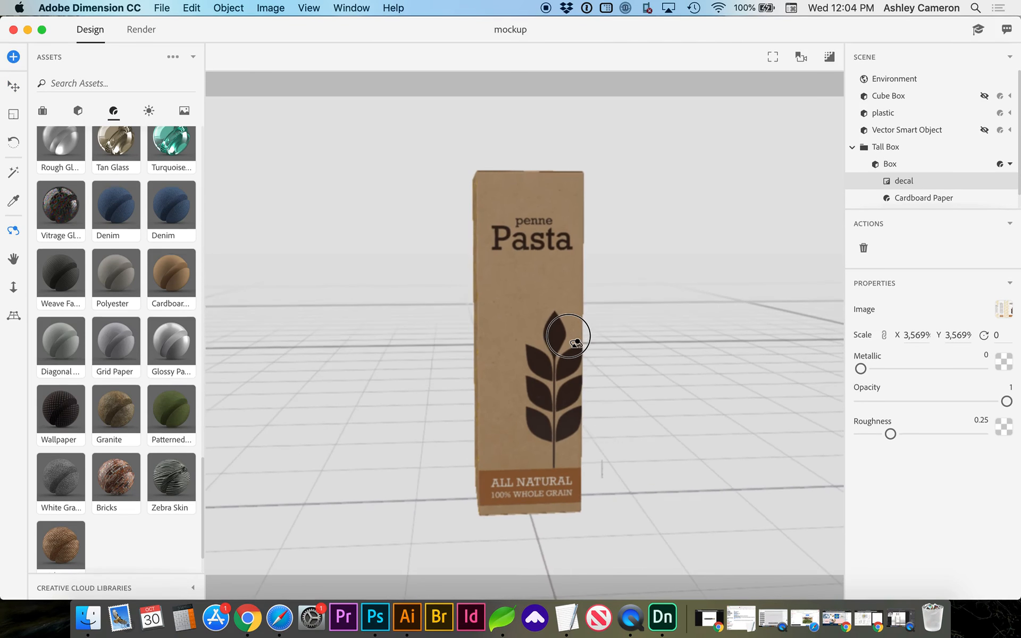
pyautogui.click(375, 618)
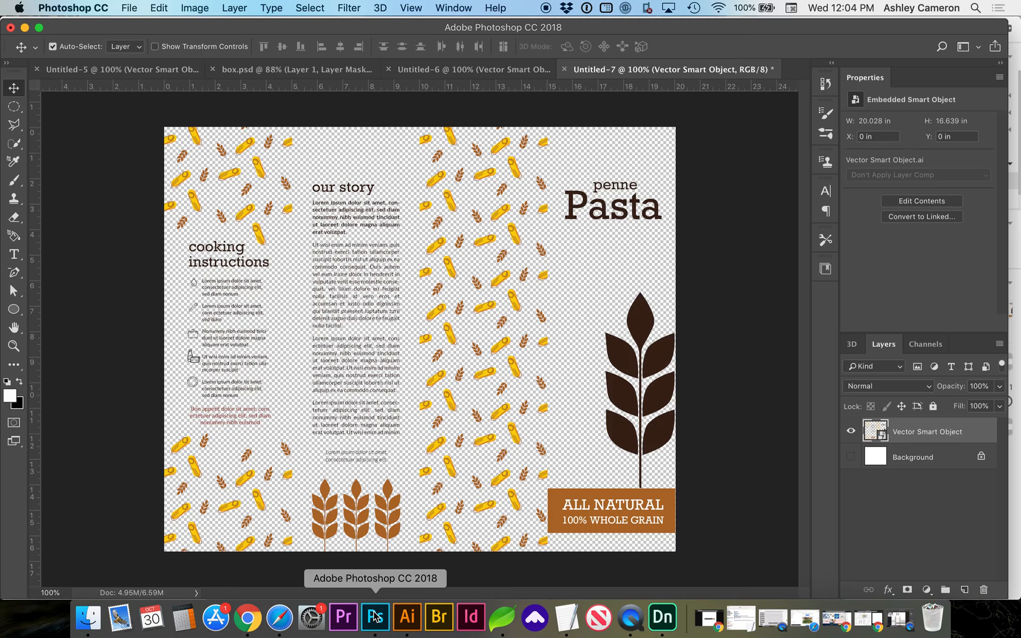
pyautogui.click(407, 618)
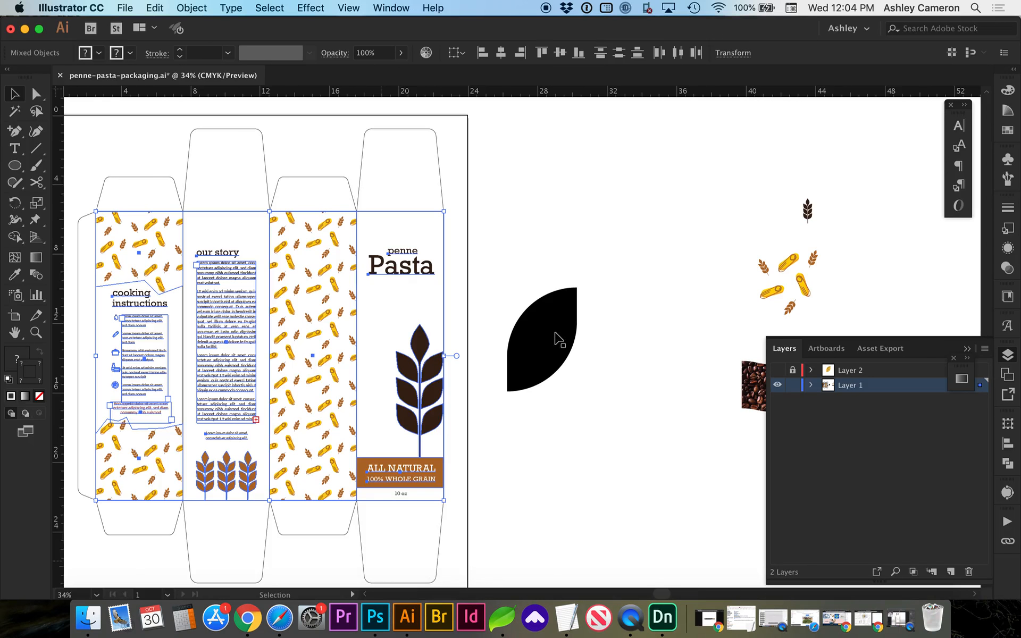
# - Draw a black rectangle beside the existing leaf shape in Illustrator
pyautogui.click(556, 337)
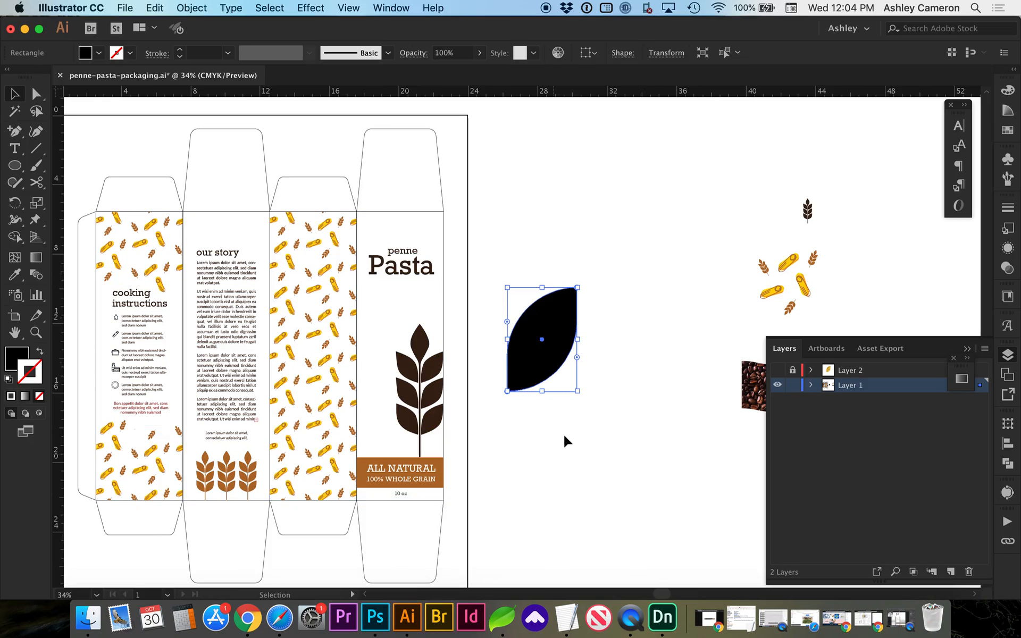
pyautogui.click(619, 342)
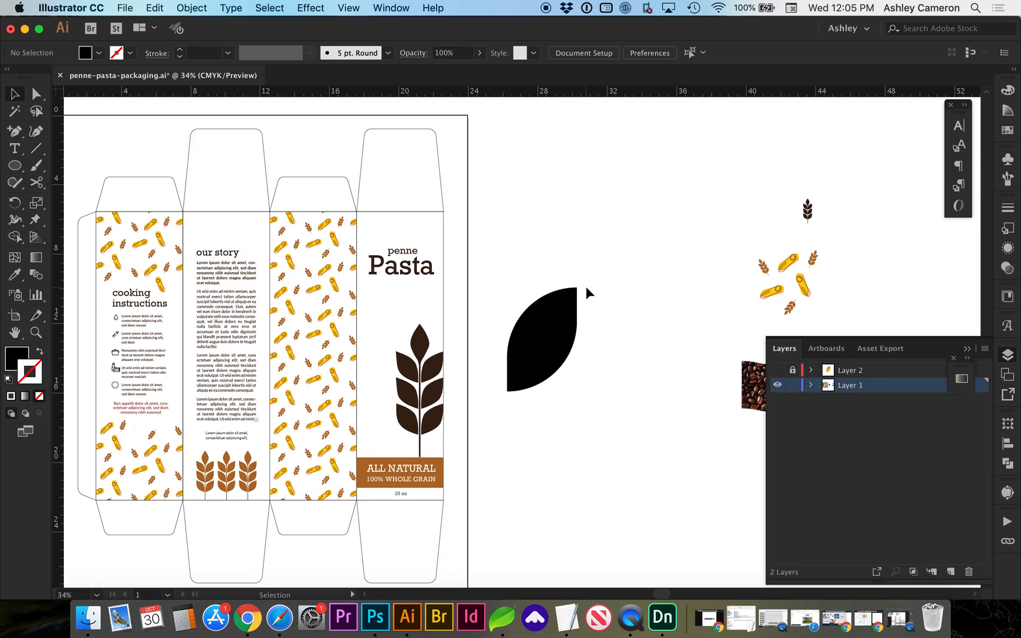
pyautogui.press('m')
pyautogui.moveTo(586, 287)
pyautogui.mouseDown()
pyautogui.moveTo(658, 377)
pyautogui.moveTo(656, 391)
pyautogui.mouseUp()
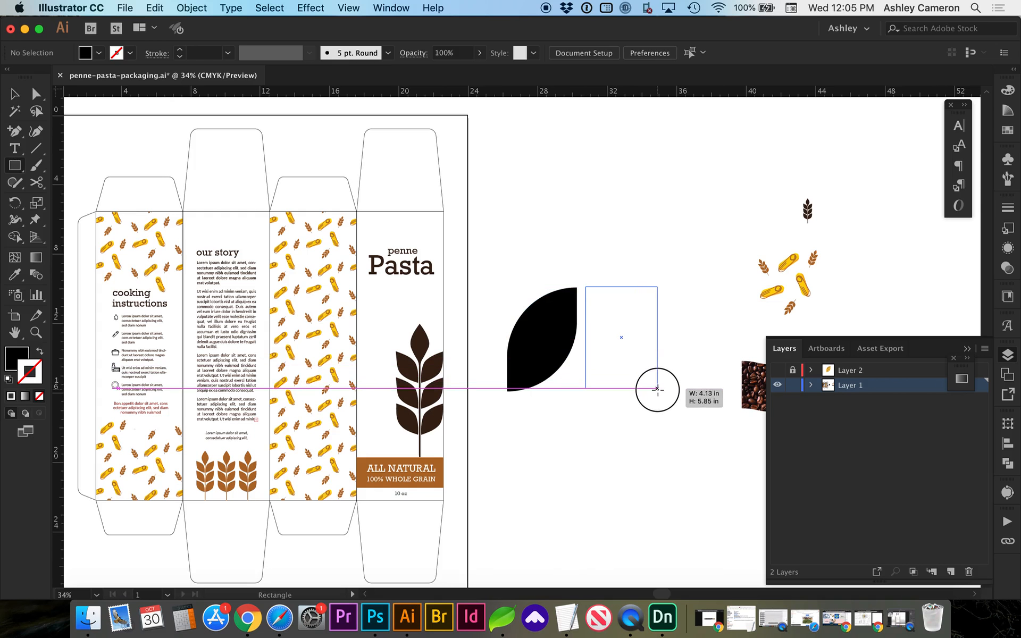
pyautogui.moveTo(657, 391); pyautogui.dragTo(658, 391)
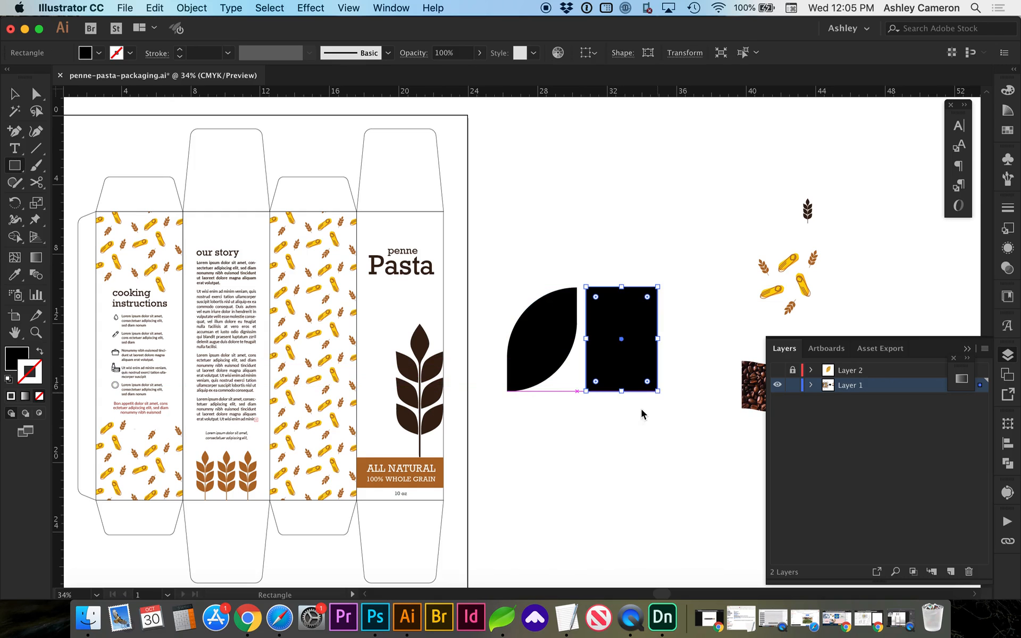
# - Round the rectangle's top-left and bottom-right corners into a leaf curve with the Direct Selection tool
pyautogui.click(37, 94)
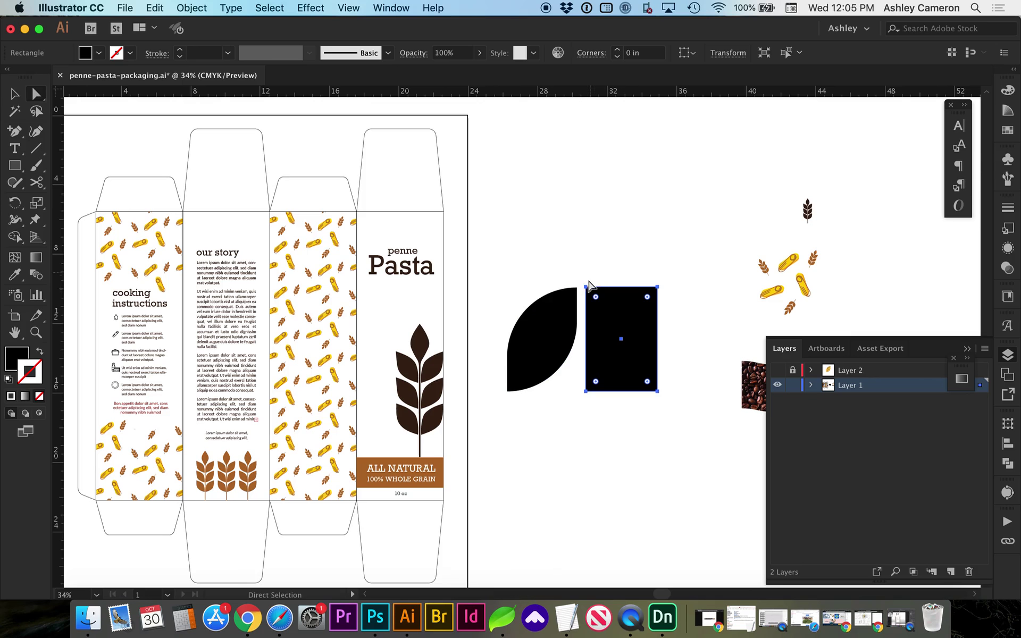
pyautogui.click(587, 291)
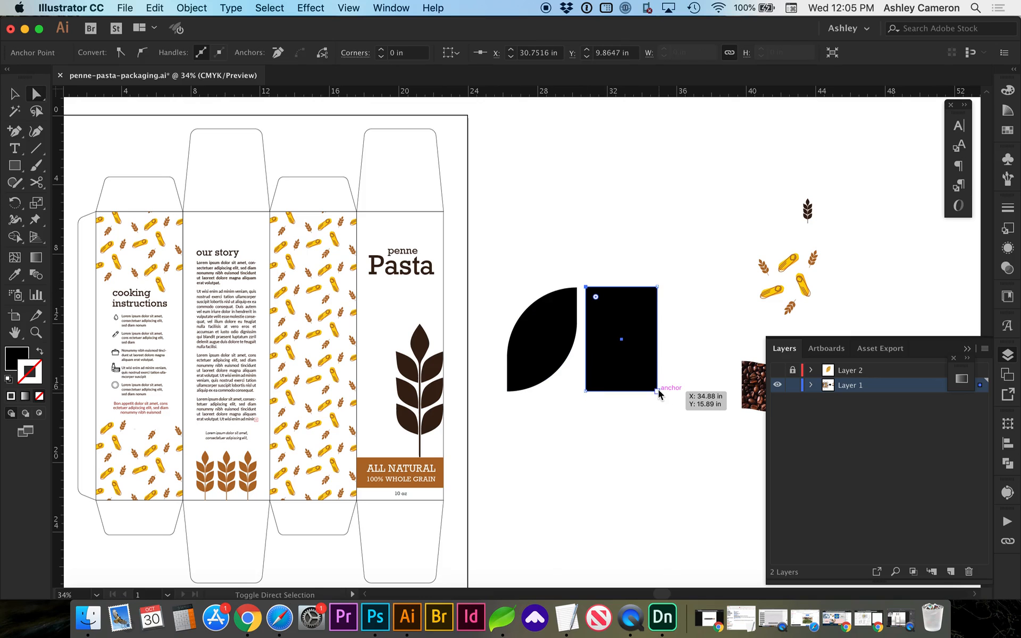
pyautogui.keyDown('shift'); pyautogui.click(657, 391); pyautogui.keyUp('shift')
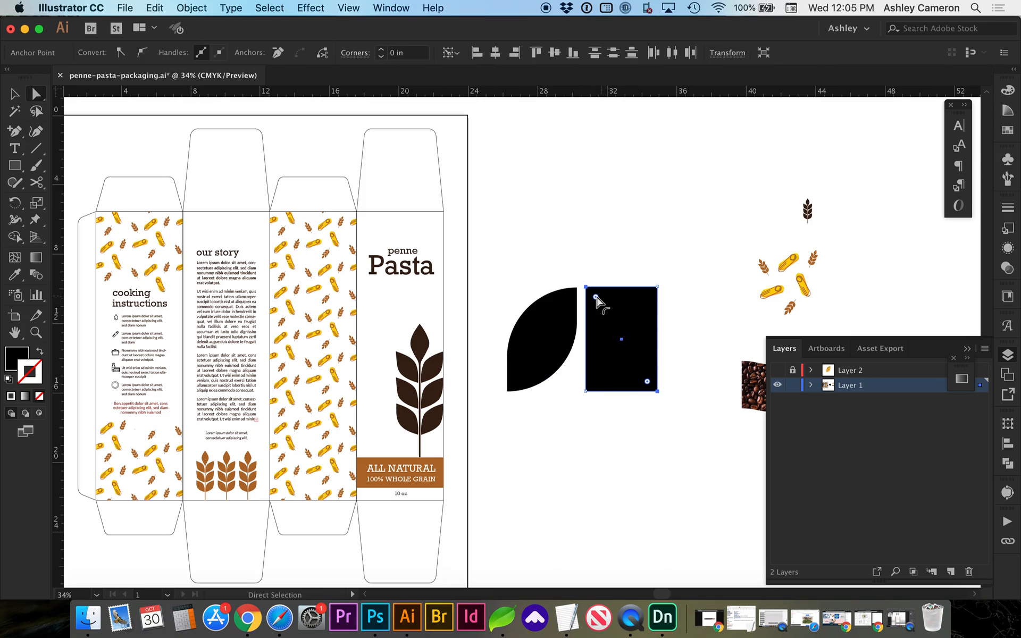
pyautogui.moveTo(595, 297); pyautogui.dragTo(668, 375)
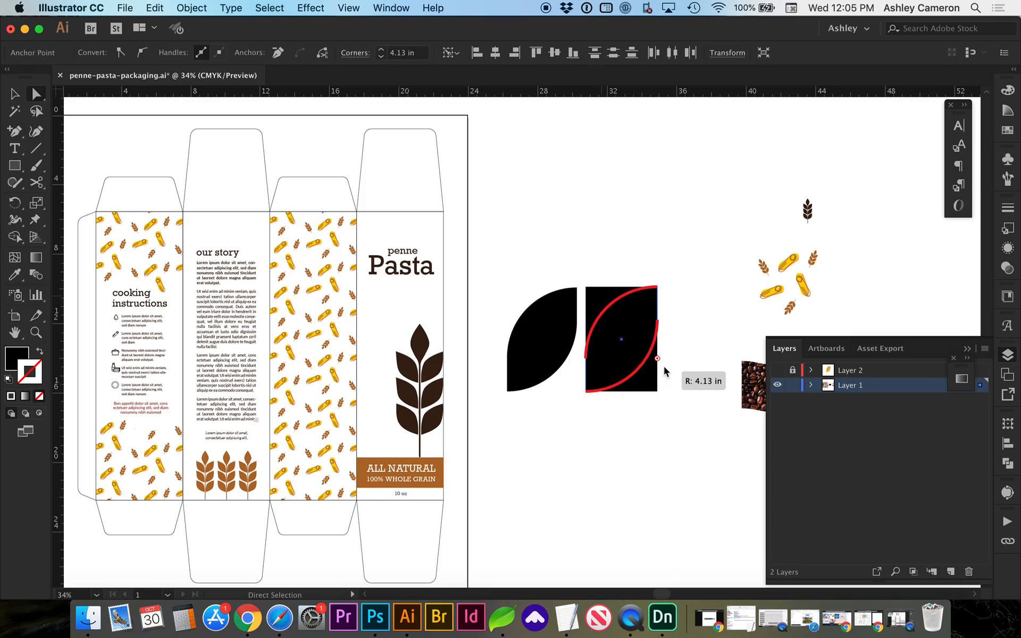
pyautogui.click(644, 413)
# - Delete the right-hand leaf, select the remaining one, and switch to Photoshop to start a new document
pyautogui.press('v')
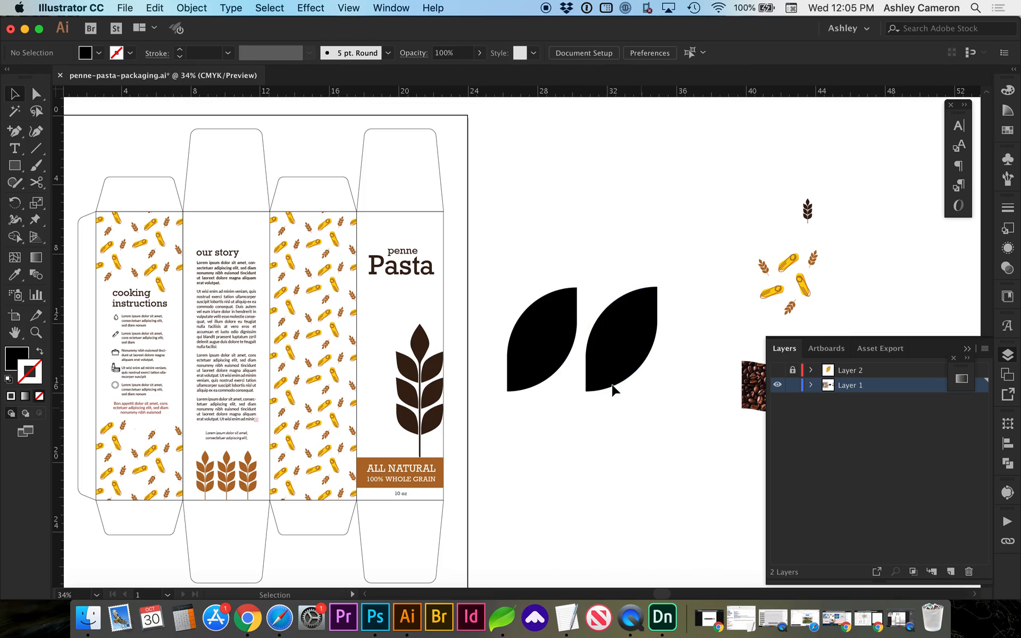
pyautogui.click(622, 363)
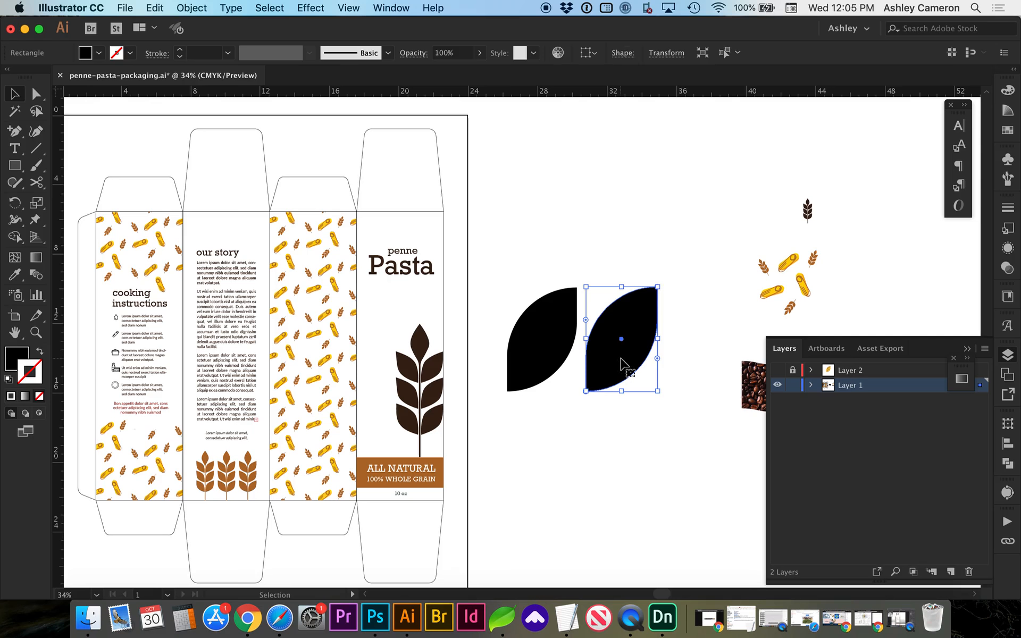
pyautogui.press('Delete')
pyautogui.click(543, 345)
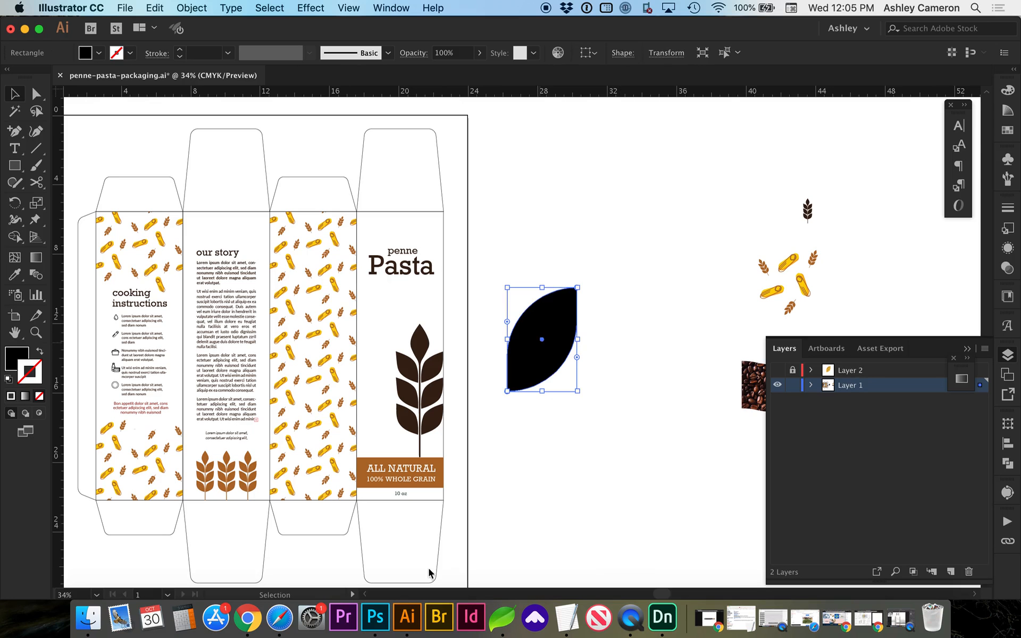
pyautogui.click(376, 617)
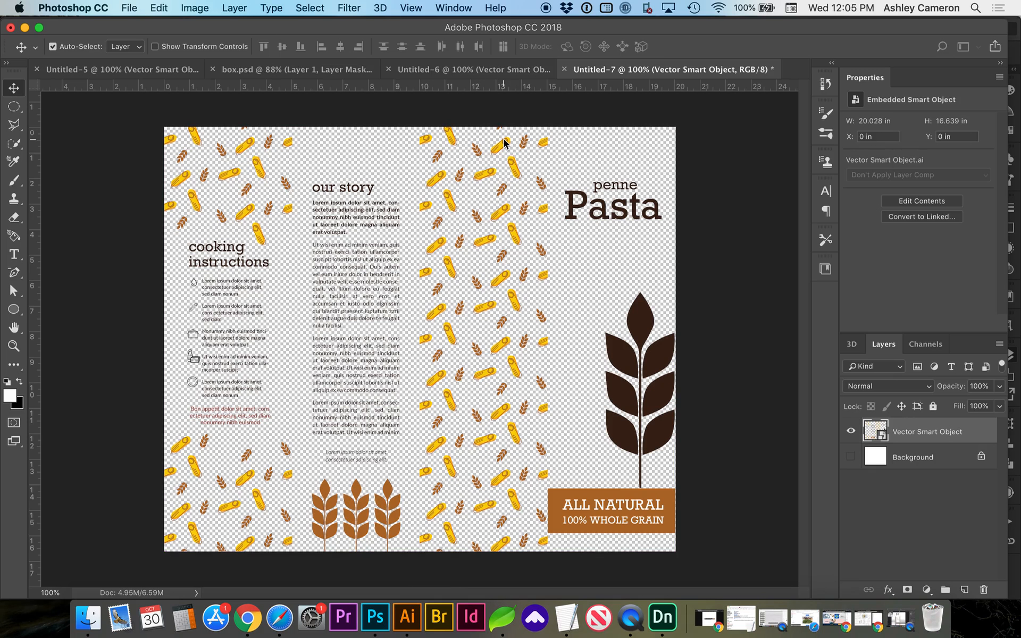
pyautogui.press('super+n')
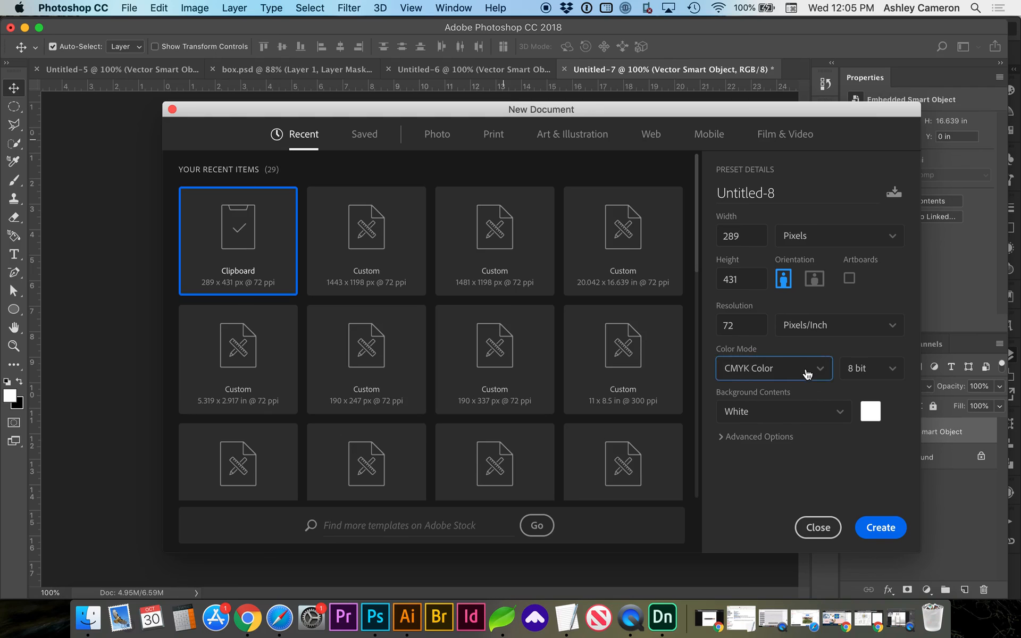
# - Create the new document in RGB Color mode and paste the leaf into it as a Smart Object
pyautogui.click(805, 368)
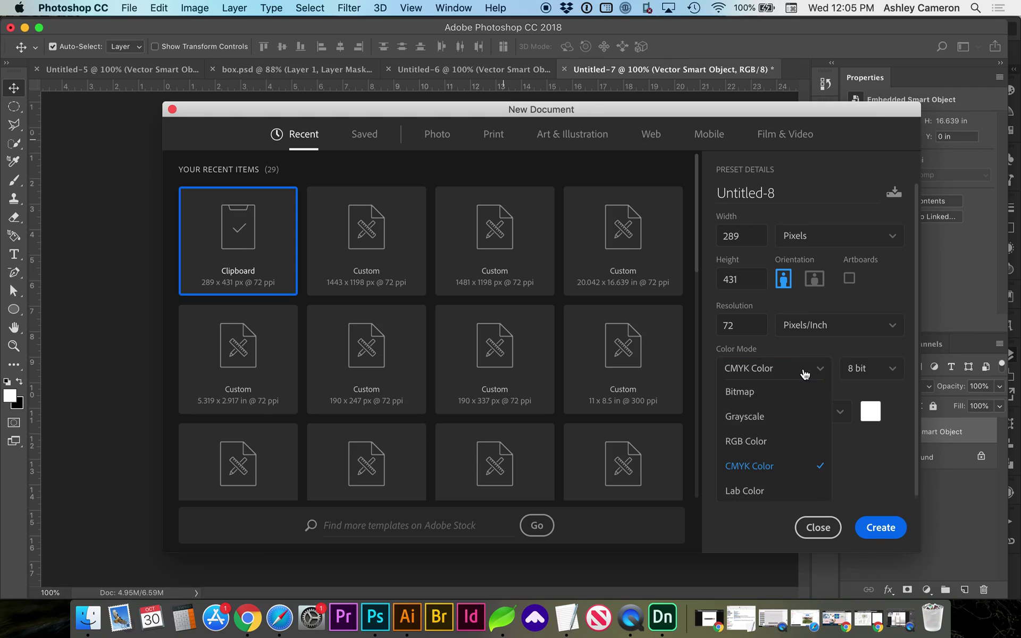
pyautogui.click(759, 443)
pyautogui.click(873, 529)
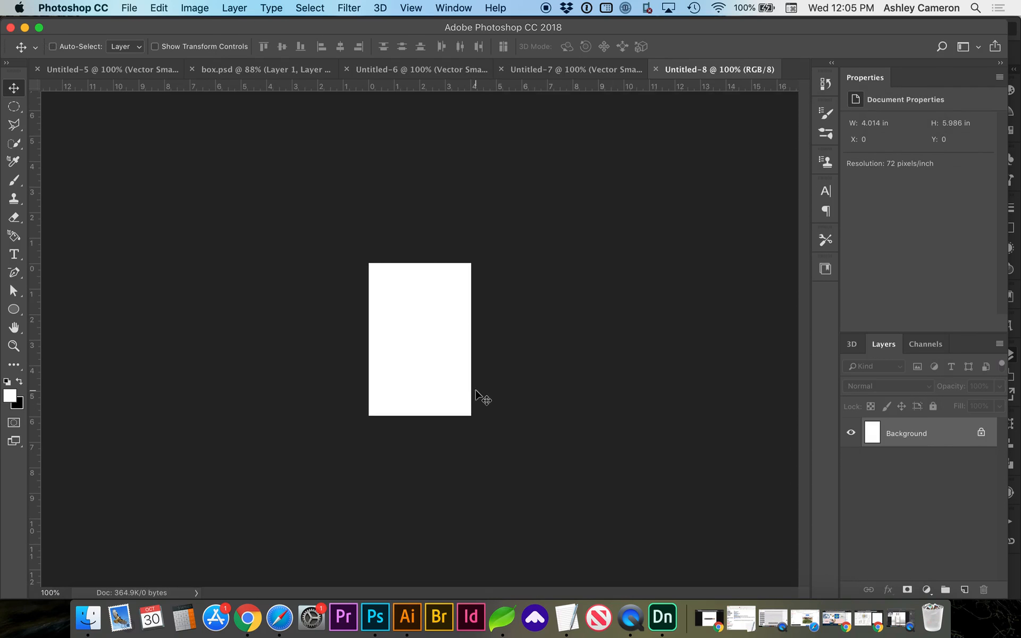
pyautogui.press('super+v')
pyautogui.click(578, 238)
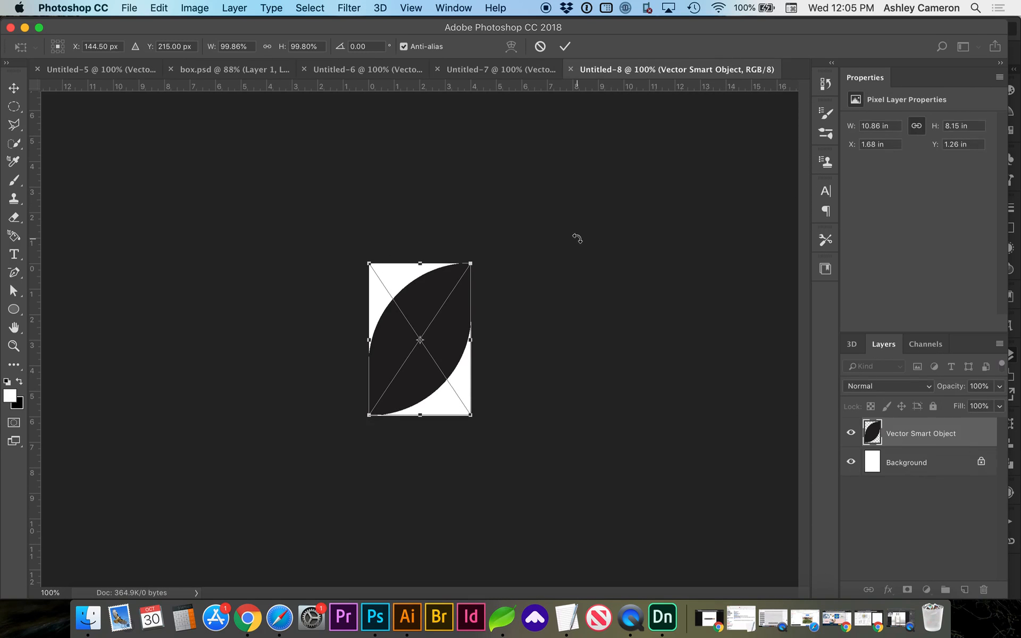
pyautogui.press('Return')
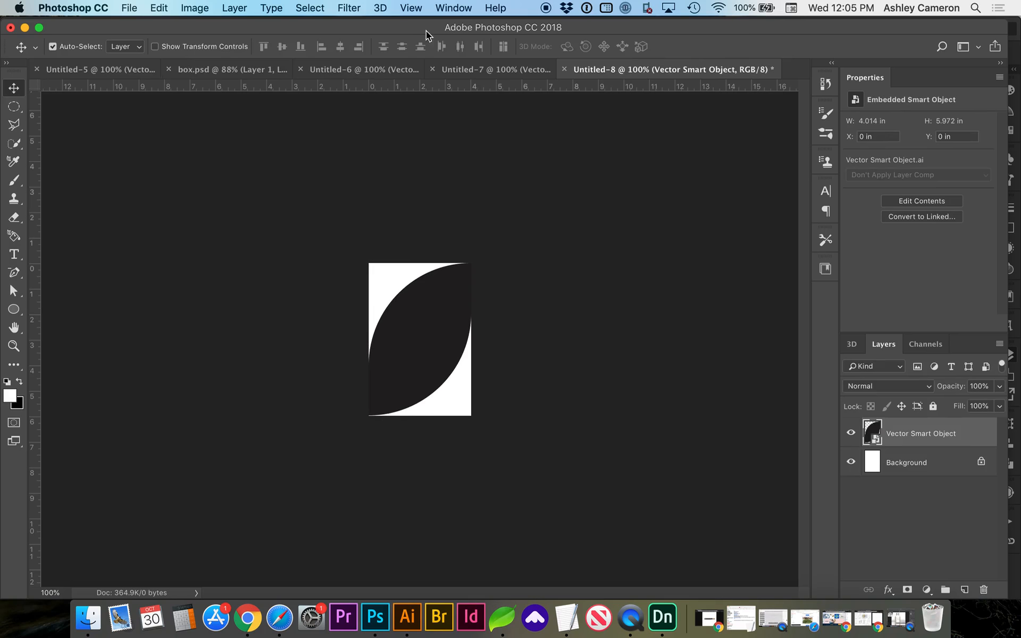
pyautogui.click(382, 8)
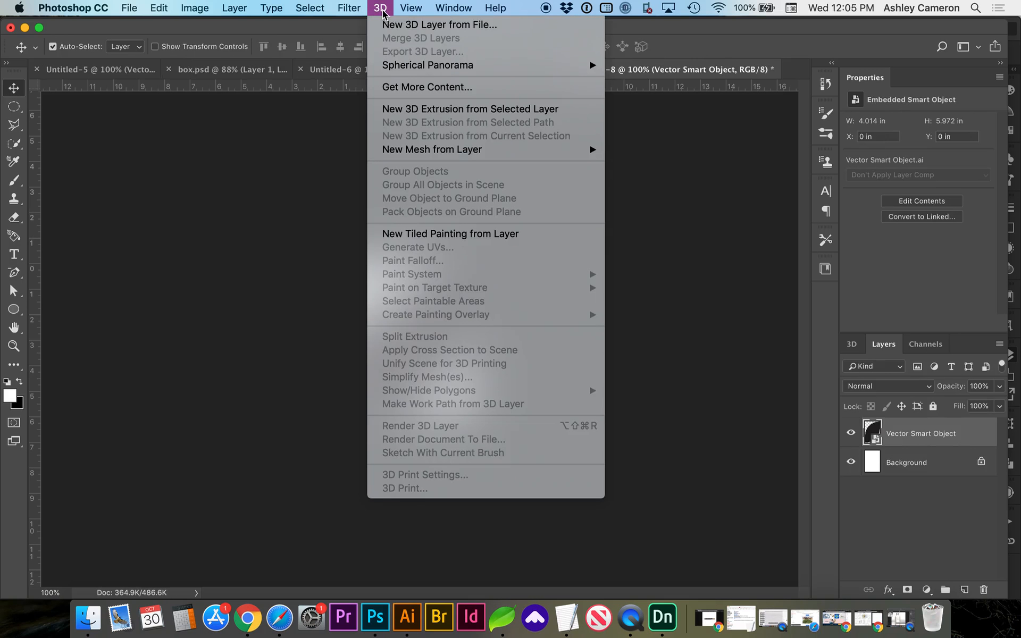
# - Extrude the leaf layer into a 3D object and rotate it briefly to inspect its depth, then undo
pyautogui.click(408, 109)
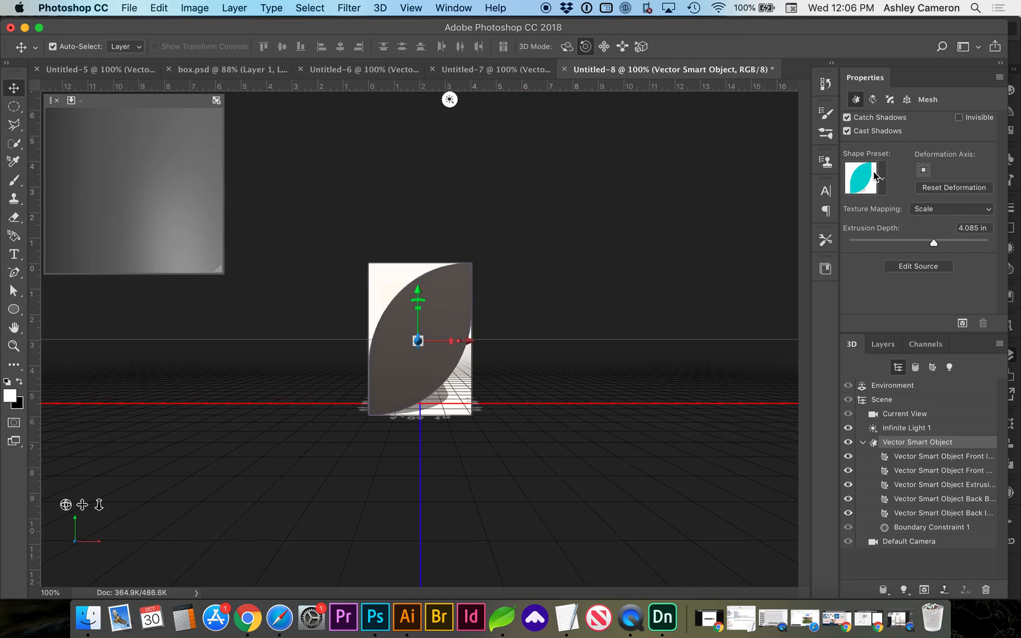
pyautogui.doubleClick(979, 229)
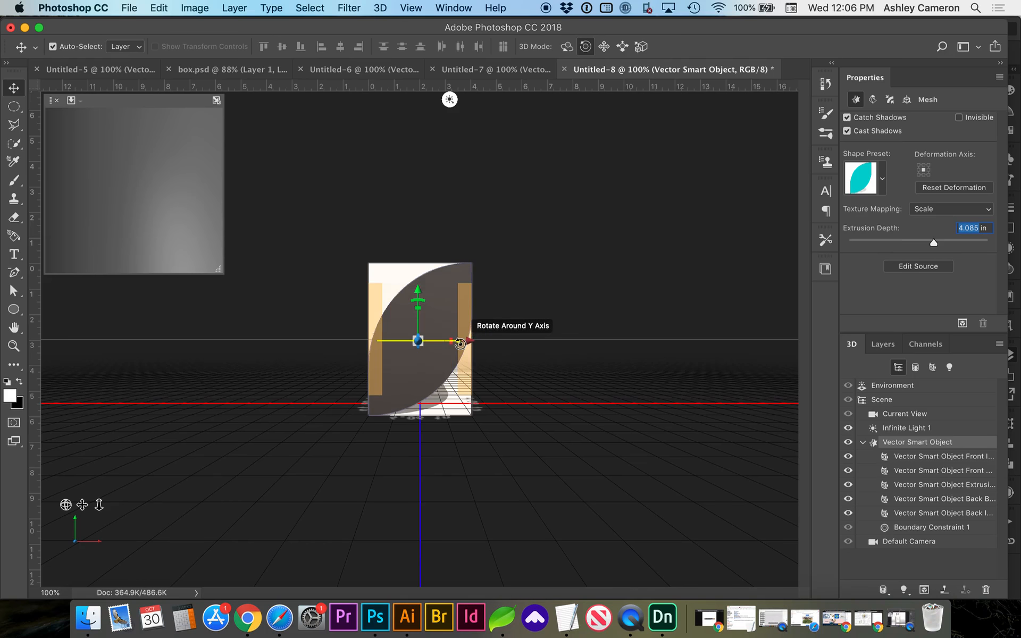
pyautogui.moveTo(461, 344); pyautogui.dragTo(569, 329)
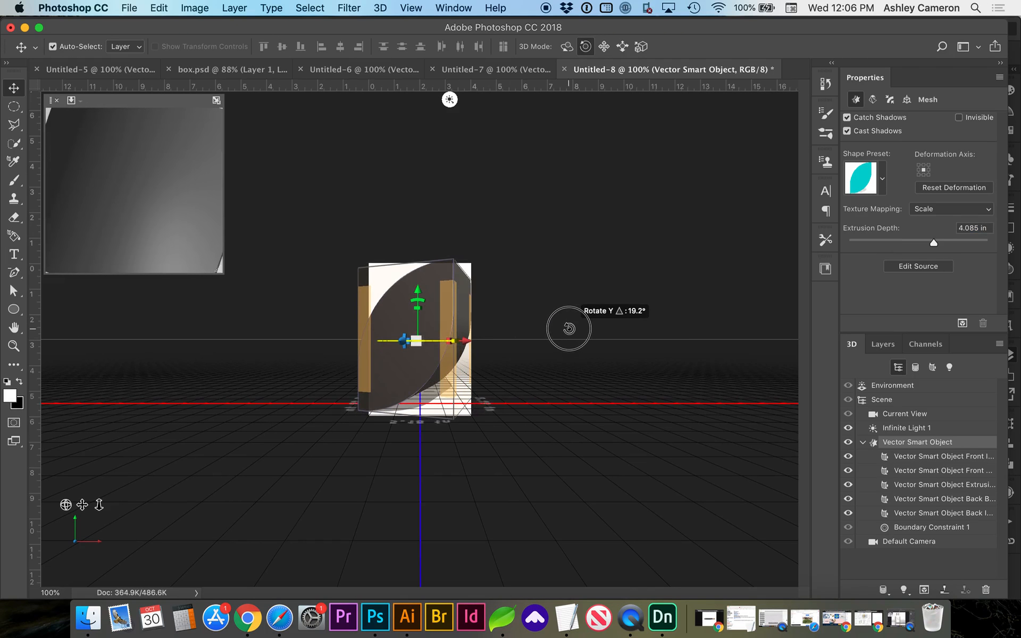
pyautogui.moveTo(568, 329); pyautogui.dragTo(569, 330)
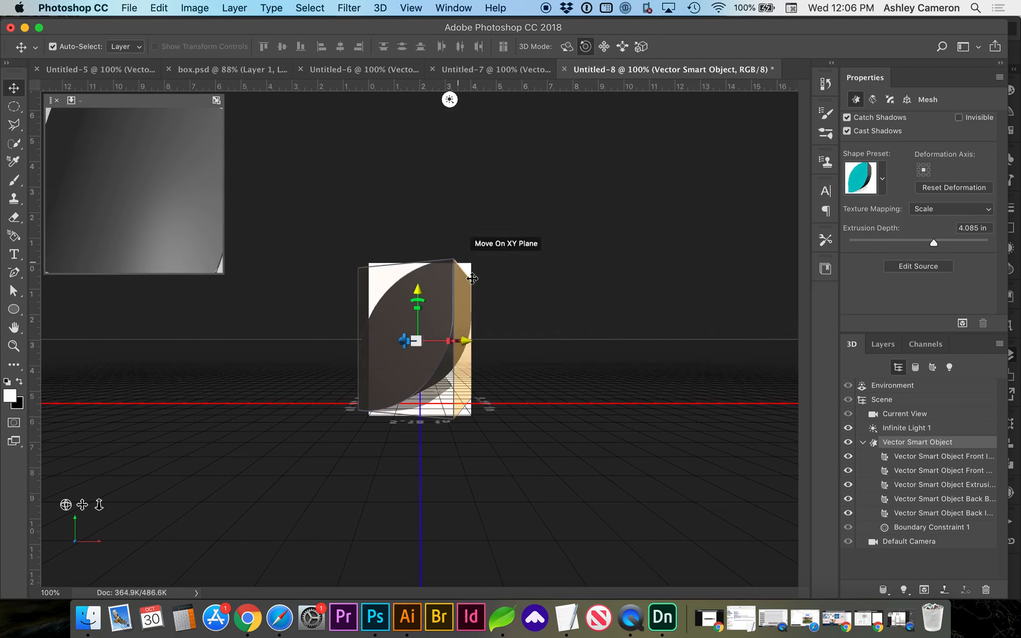
pyautogui.press('super+z')
# - Set the leaf's Extrusion Depth to 0.001 in so it reads as flat
pyautogui.doubleClick(972, 228)
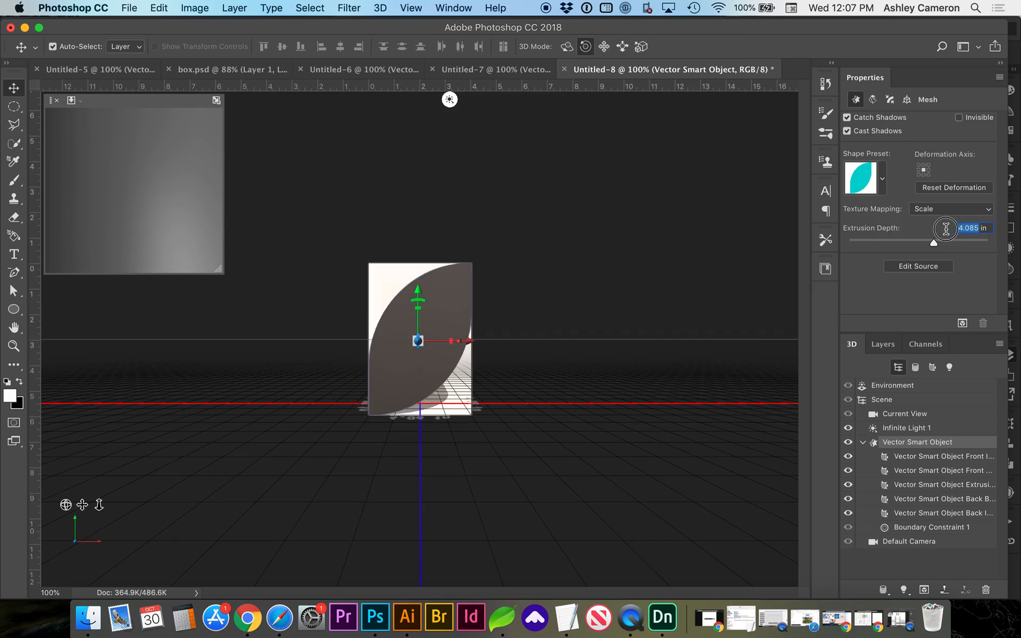
pyautogui.write('0')
pyautogui.press('Return')
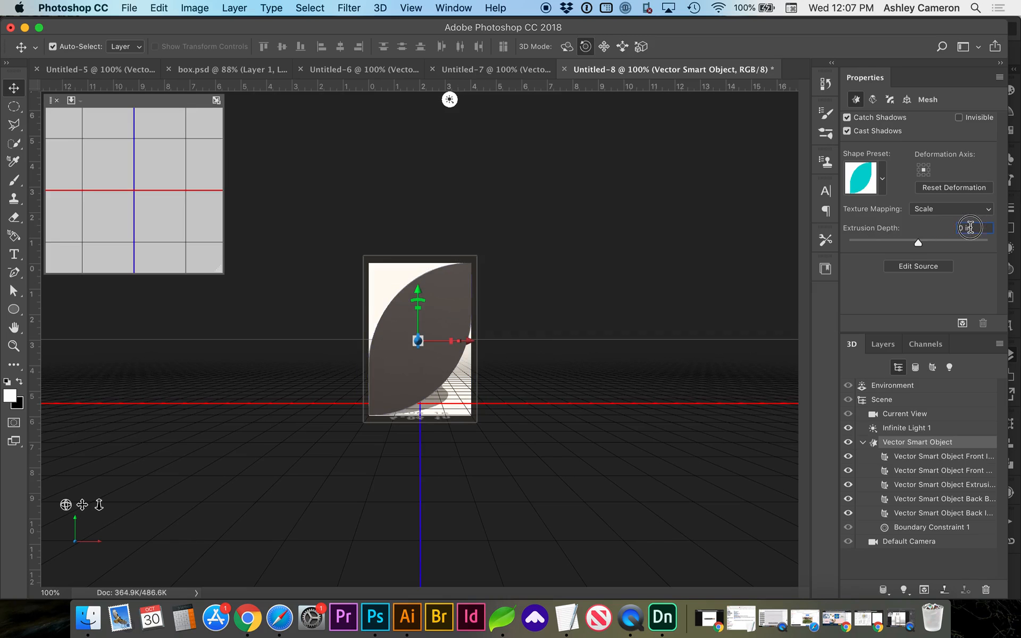
pyautogui.doubleClick(971, 227)
pyautogui.press('Return')
pyautogui.click(380, 8)
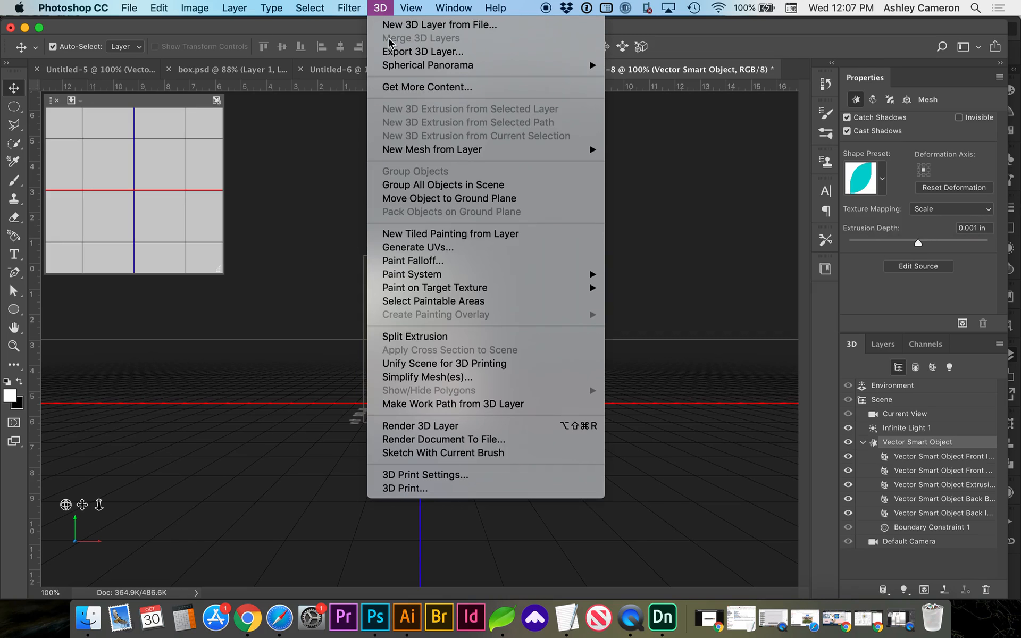
# - Export the 3D leaf layer as a Wavefront|OBJ file and switch to Adobe Dimension
pyautogui.click(422, 51)
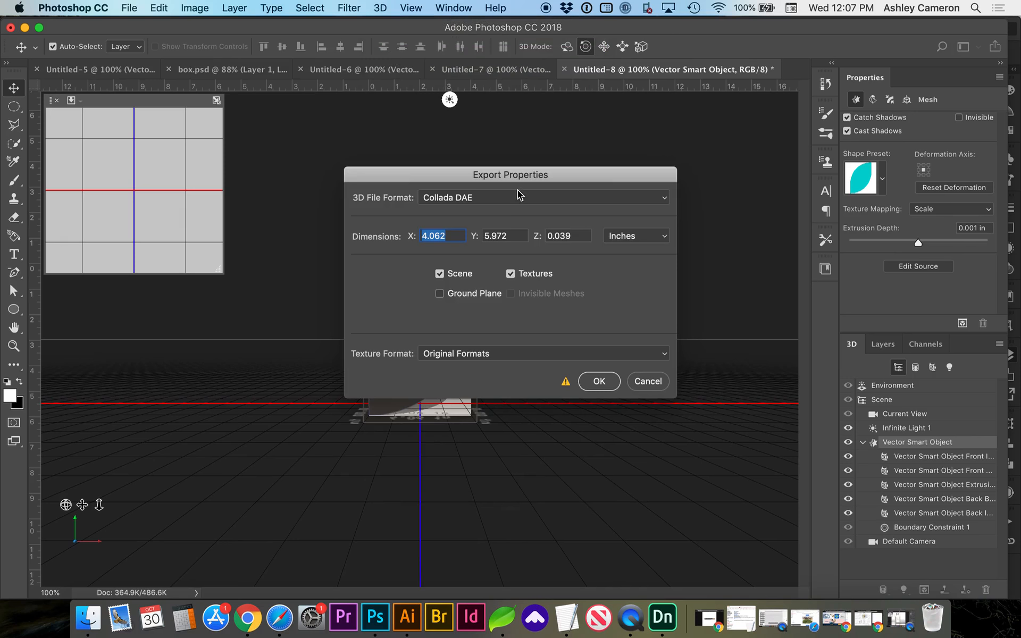
pyautogui.click(511, 197)
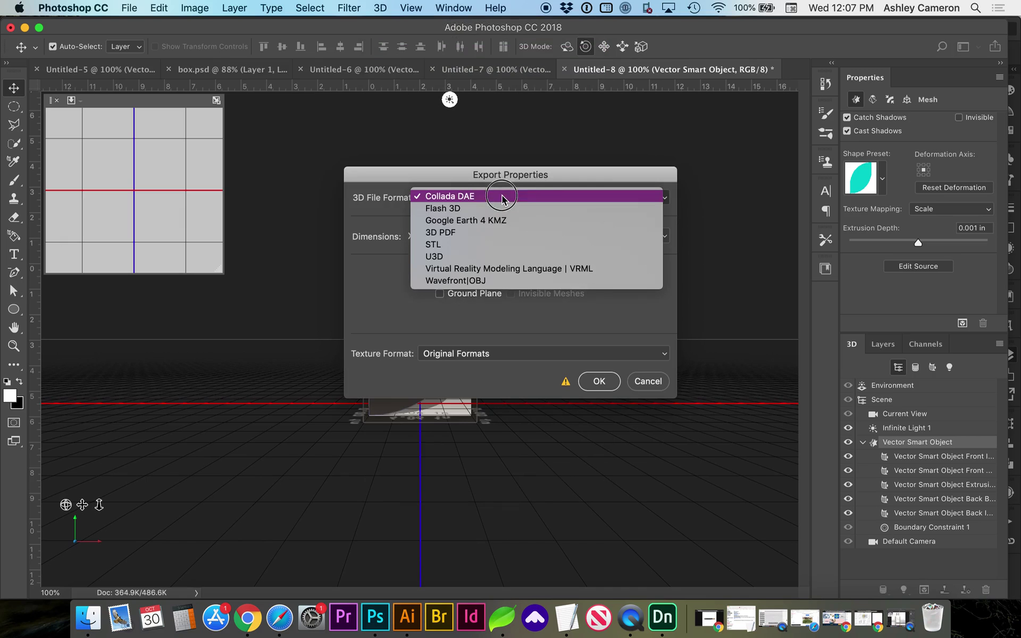
pyautogui.click(474, 281)
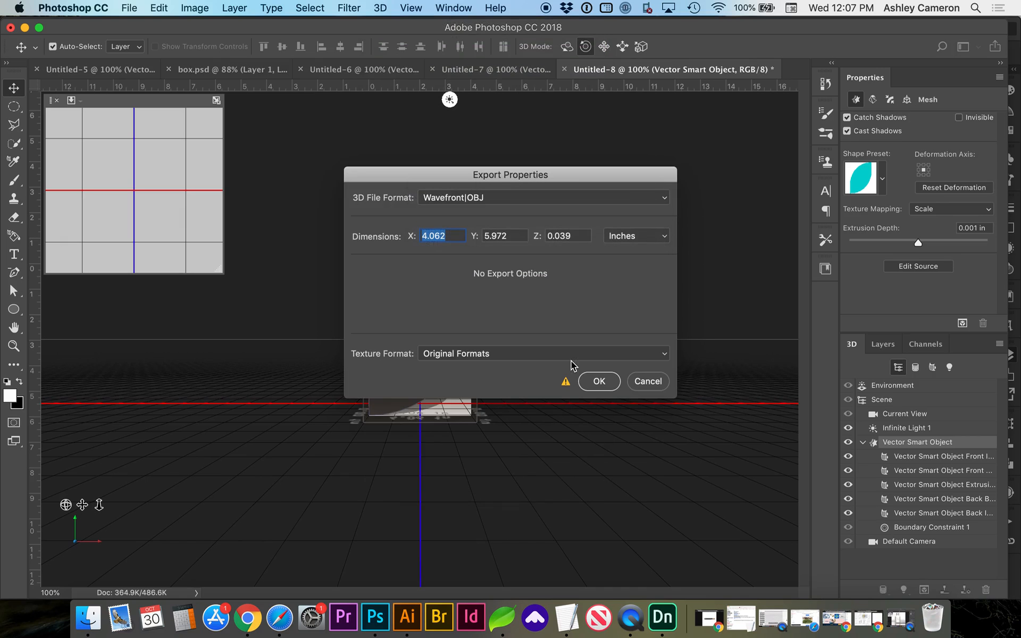
pyautogui.click(599, 382)
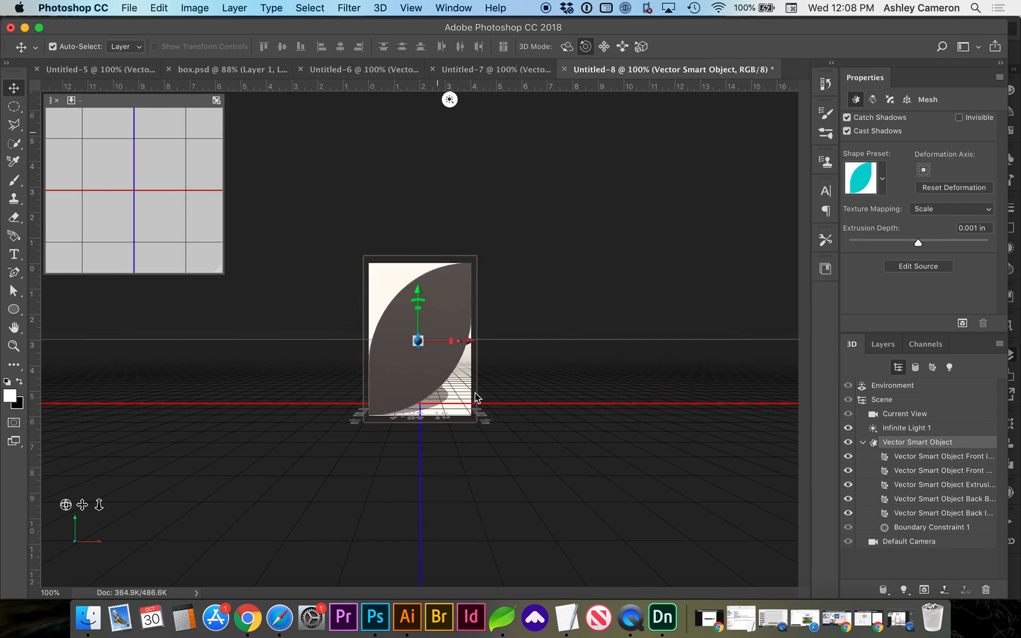
pyautogui.click(662, 618)
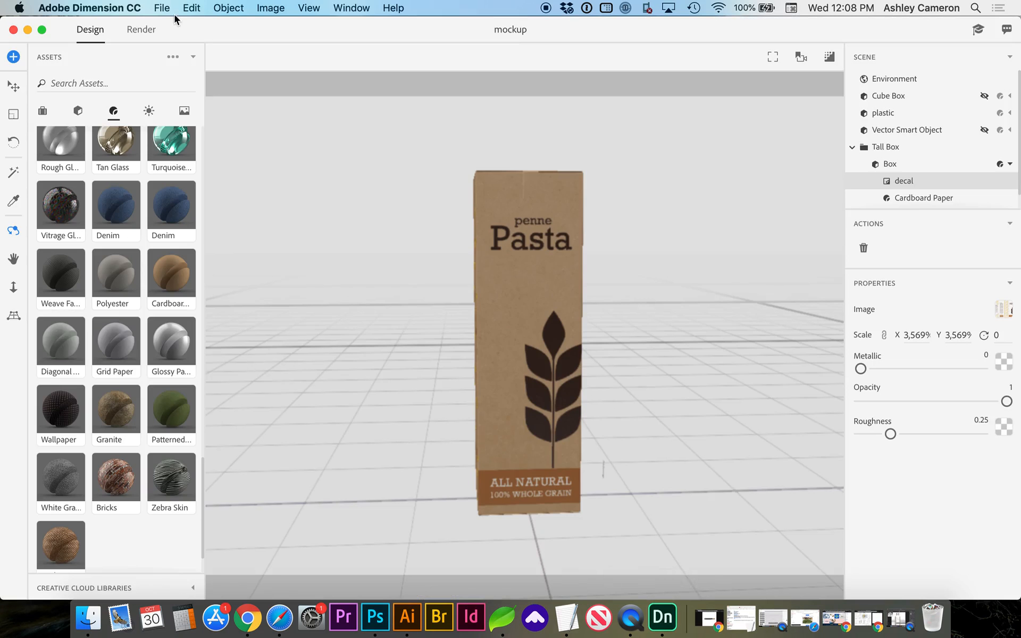
# - Import the window.obj model into the Dimension scene and set its Z position to 0
pyautogui.click(159, 10)
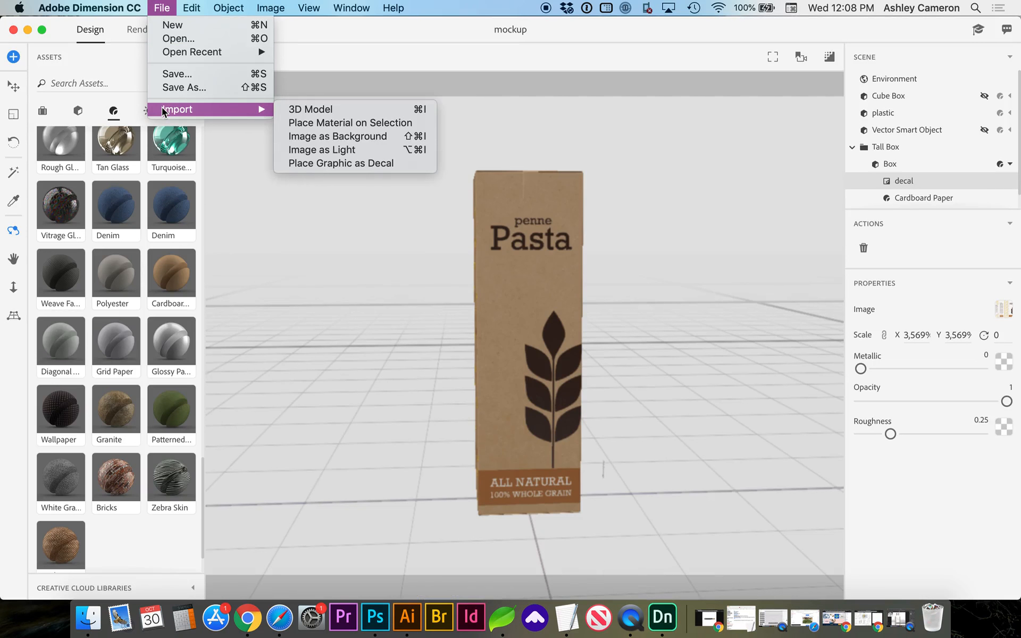
pyautogui.moveTo(178, 110)
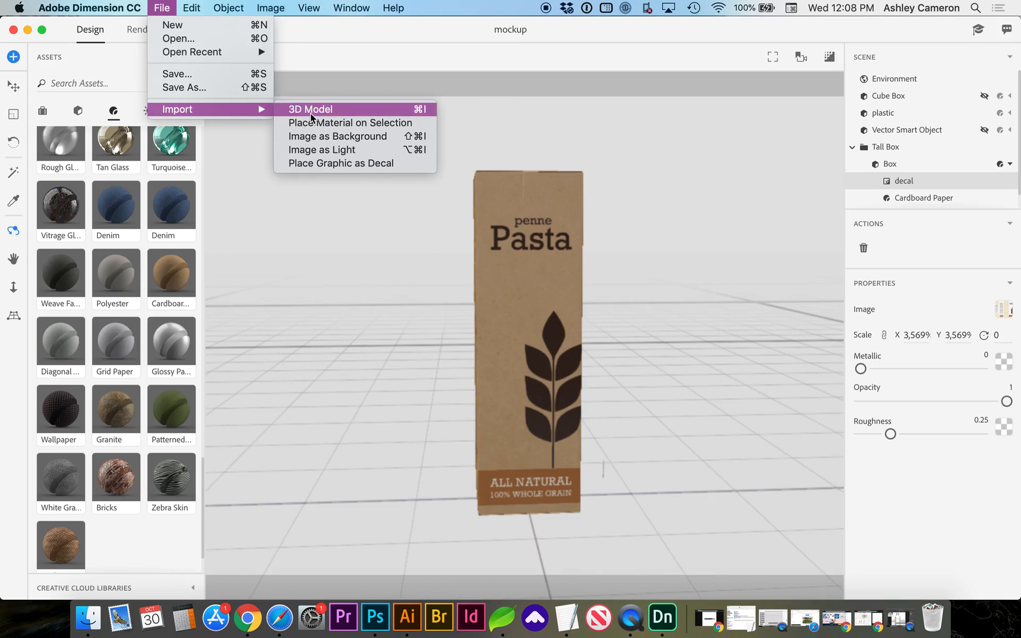
pyautogui.click(310, 110)
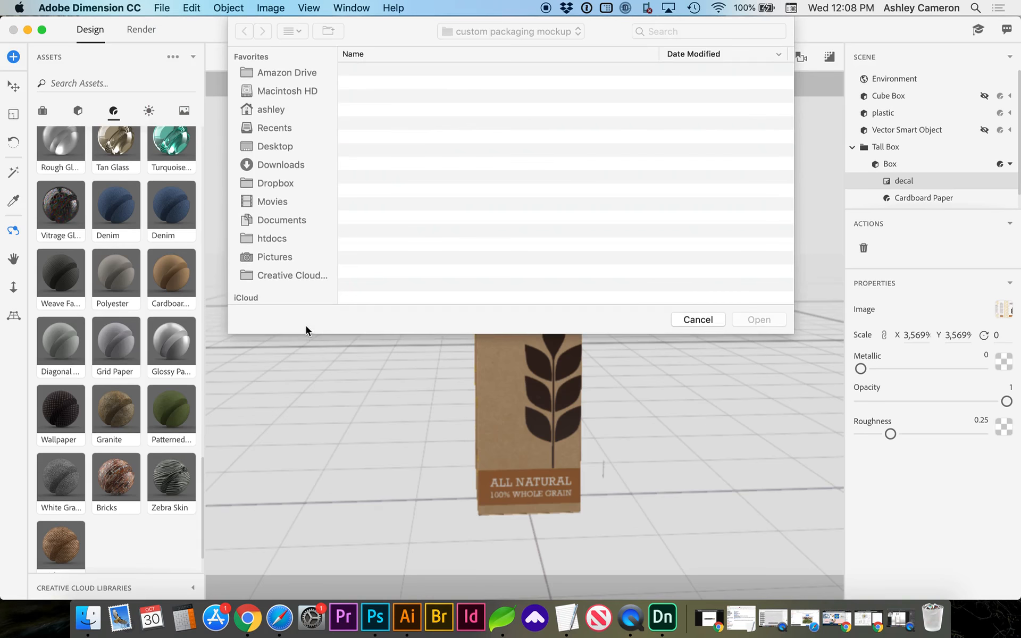
pyautogui.click(389, 70)
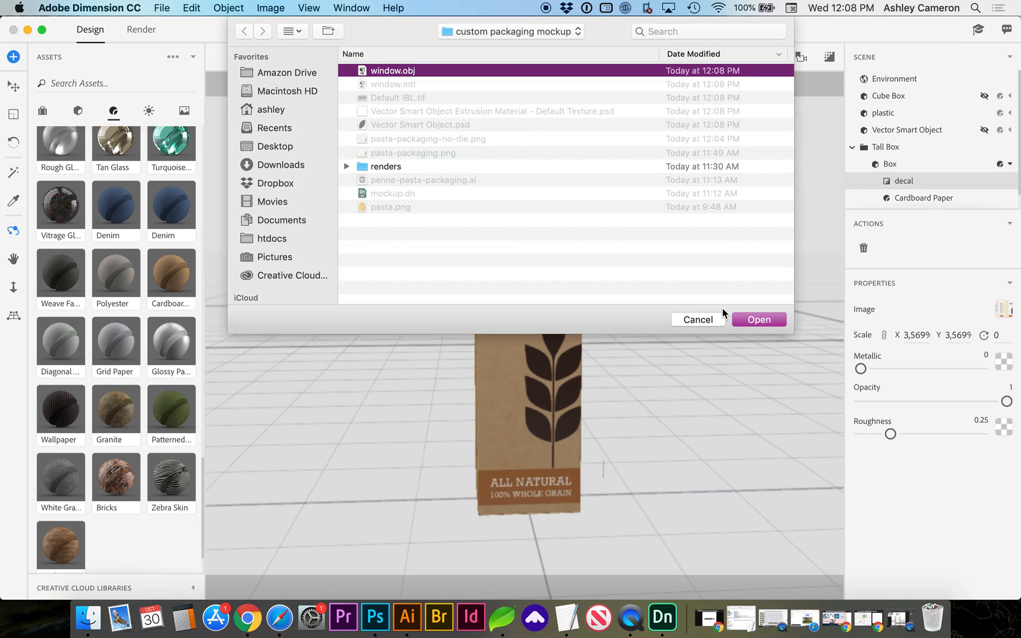
pyautogui.click(759, 319)
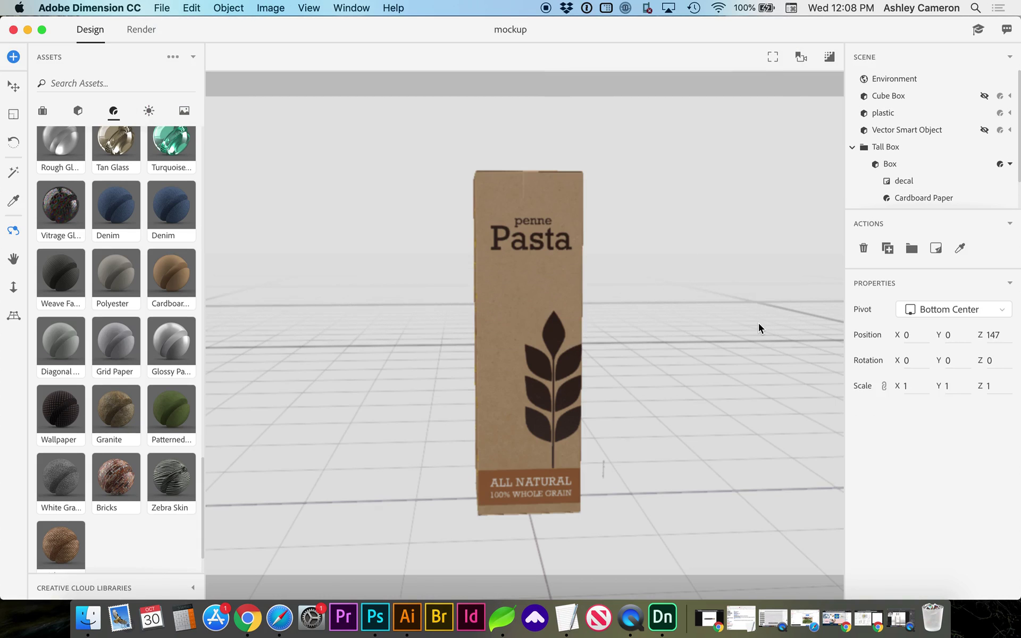
pyautogui.doubleClick(993, 335)
pyautogui.write('0')
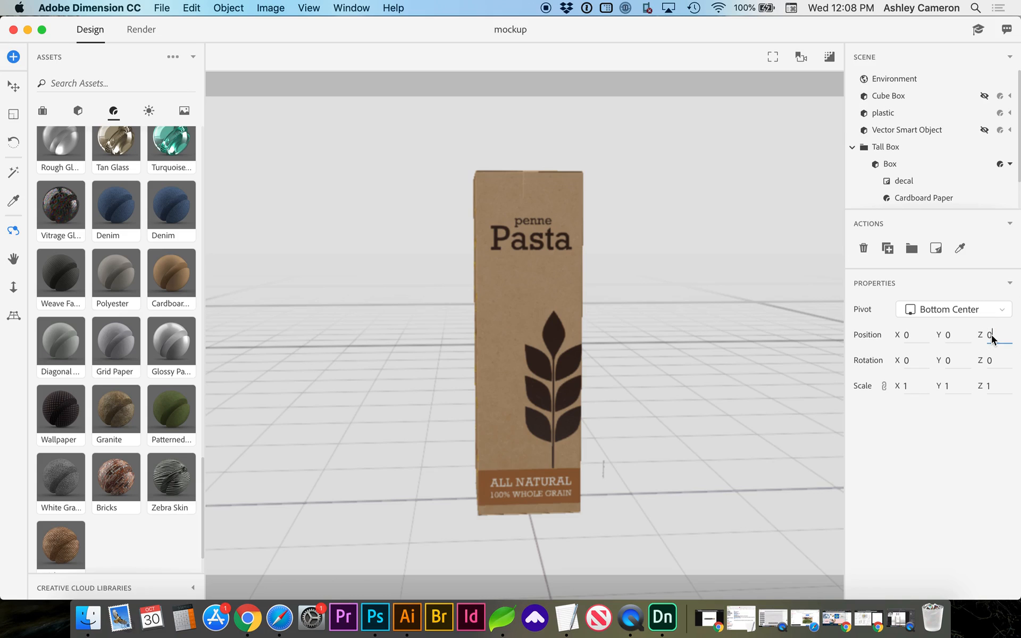
pyautogui.press('Return')
# - Collapse the Tall Box group, frame the objects, then hide Tall Box and show the Vector Smart Object
pyautogui.click(886, 147)
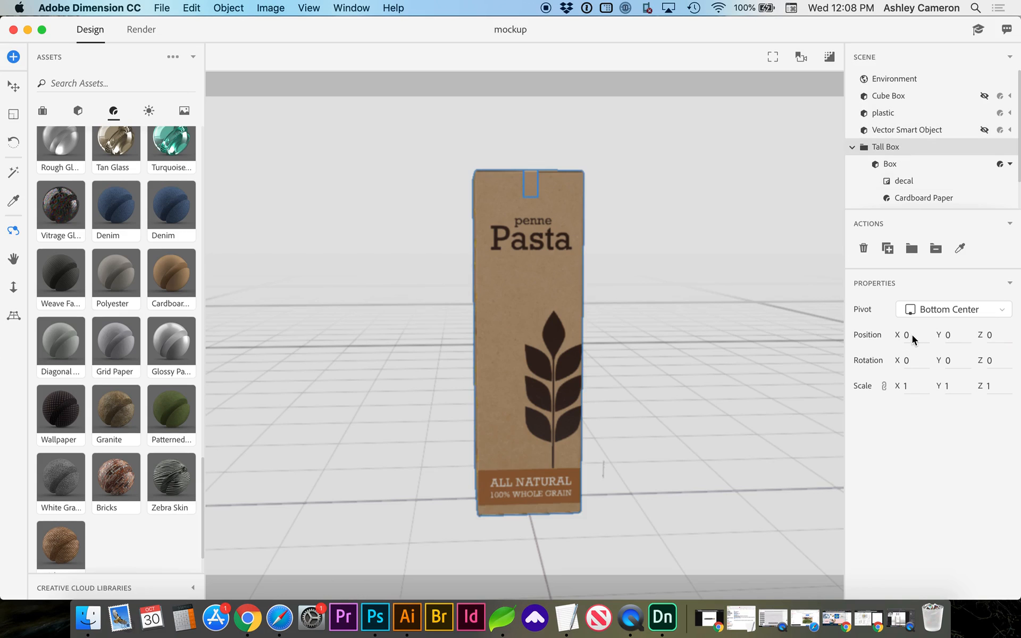
pyautogui.click(851, 147)
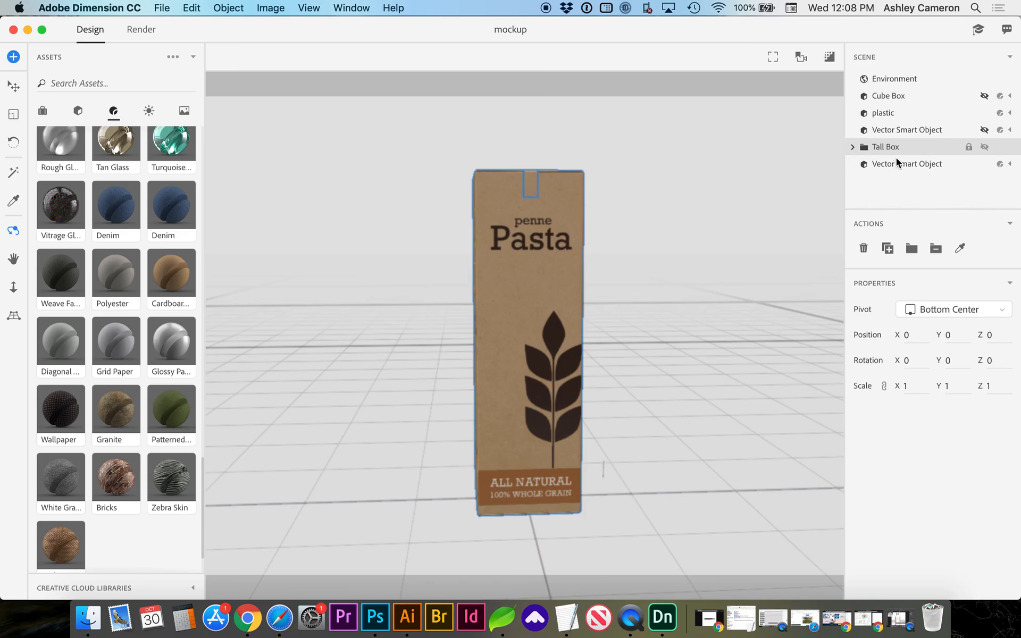
pyautogui.click(898, 164)
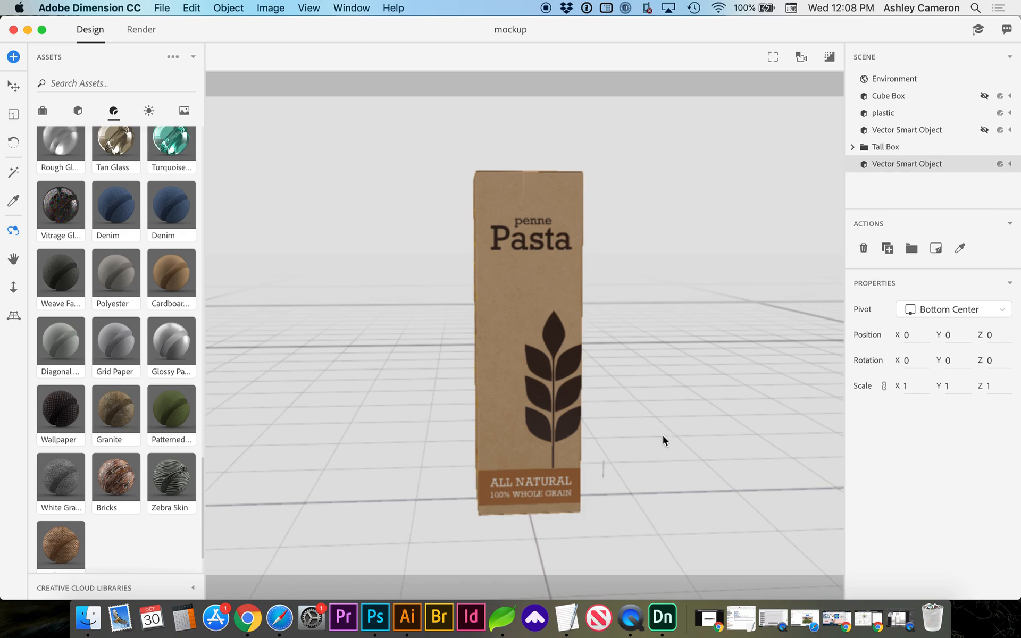
pyautogui.press('f')
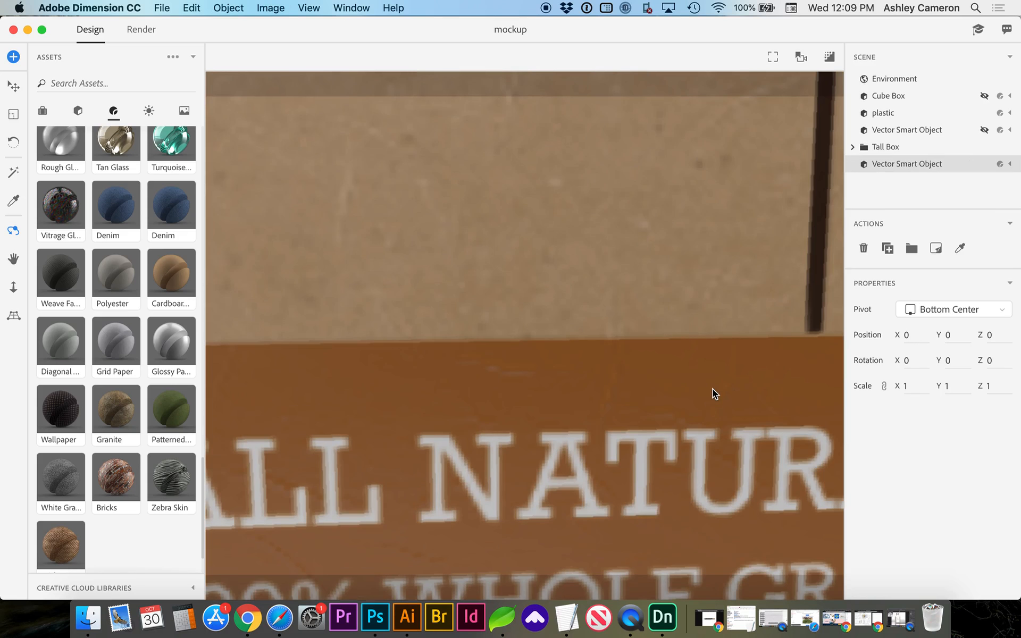
pyautogui.click(902, 147)
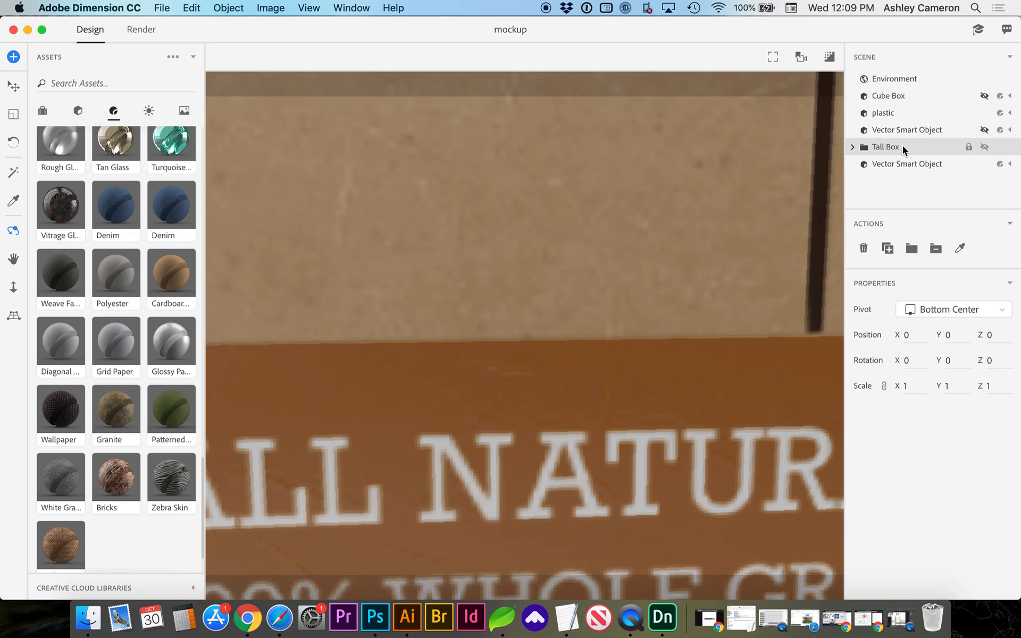
pyautogui.press('f')
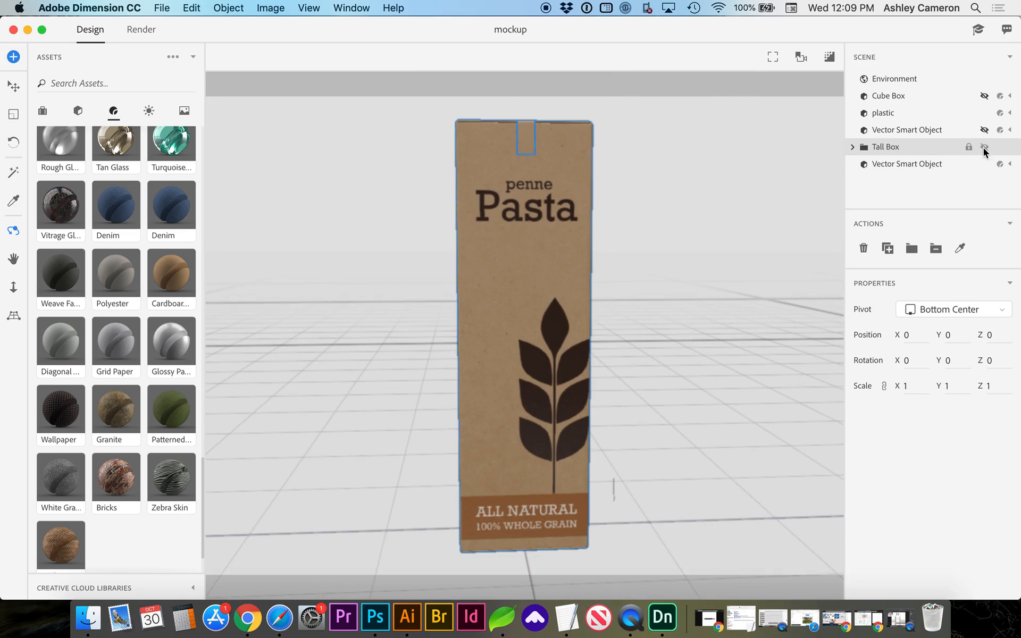
pyautogui.click(983, 148)
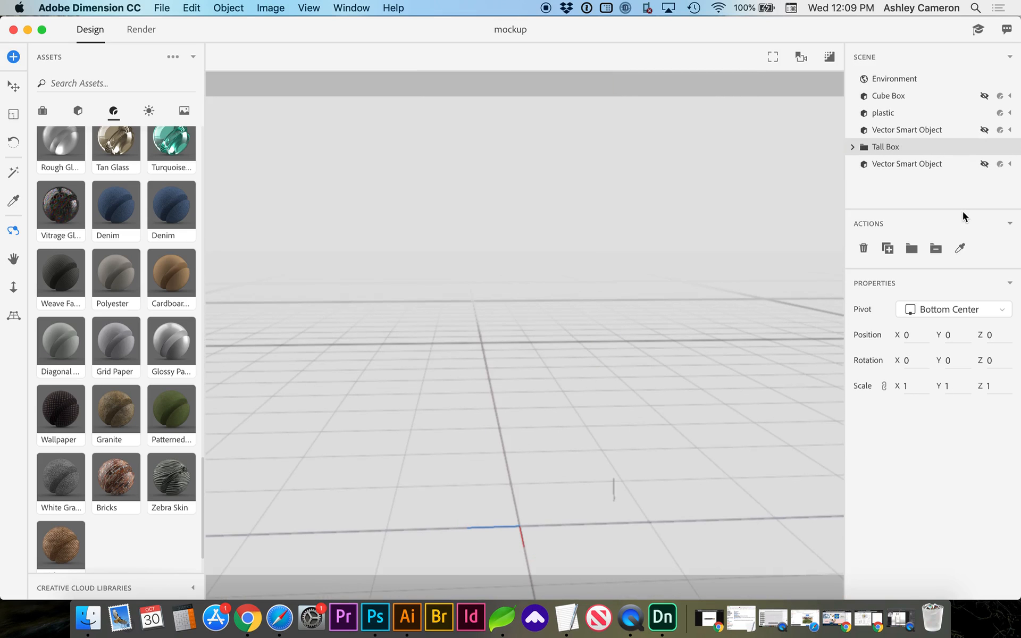
pyautogui.click(984, 165)
# - Try lifting and slightly enlarging the thin vector object, undoing each attempt
pyautogui.click(519, 479)
pyautogui.click(13, 86)
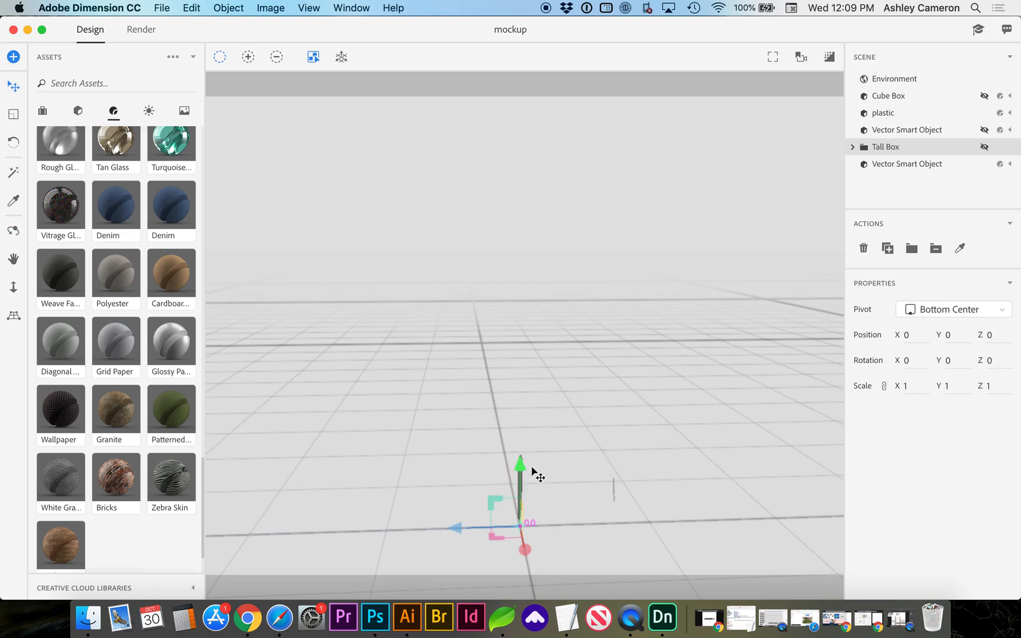
pyautogui.moveTo(519, 465); pyautogui.dragTo(559, 315)
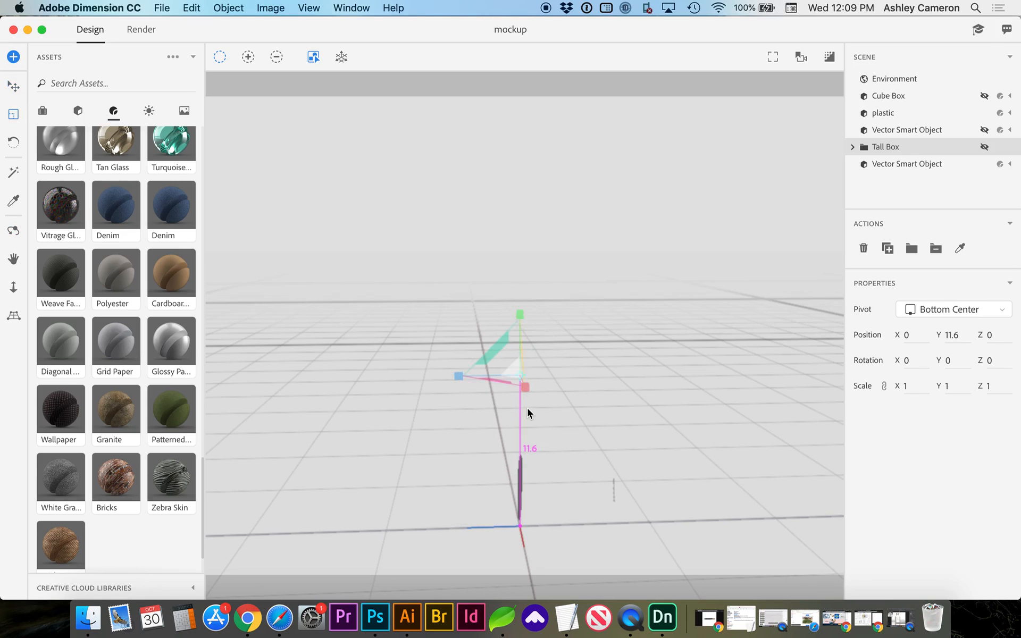
pyautogui.press('super+z')
pyautogui.click(524, 386)
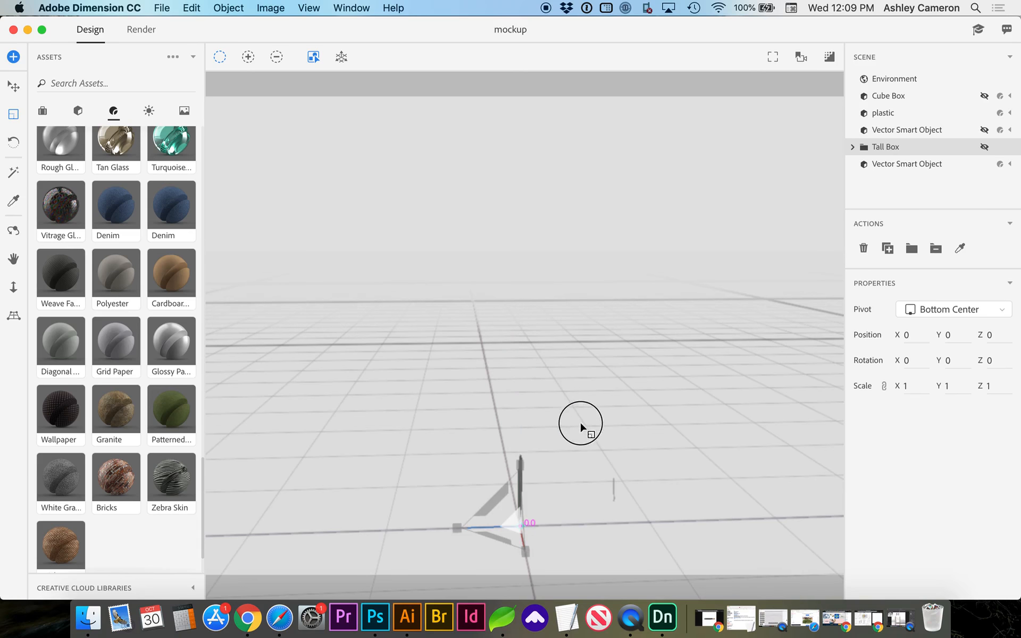
pyautogui.click(526, 550)
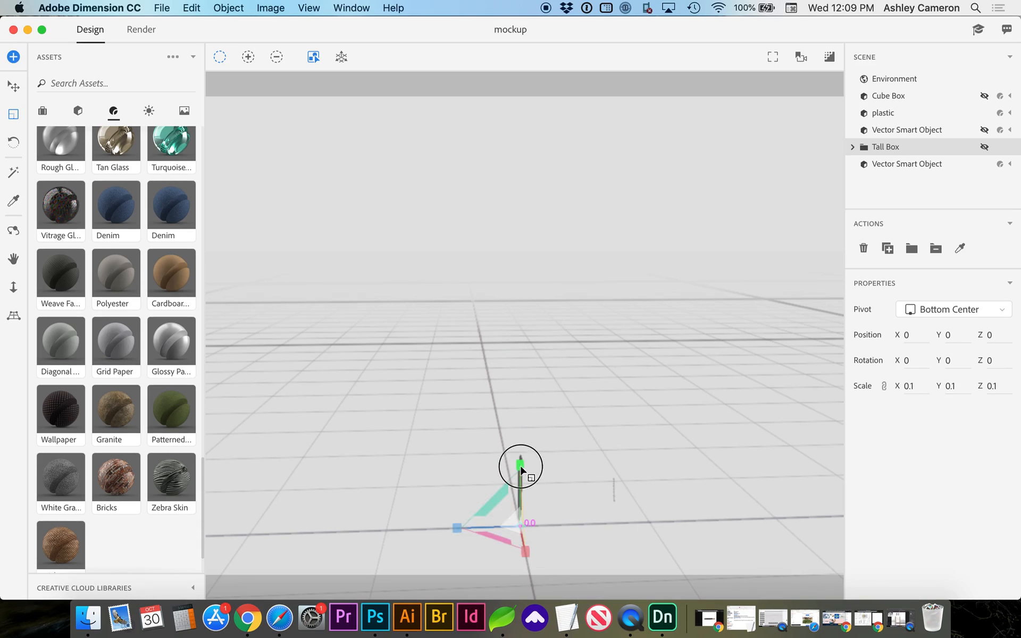
pyautogui.moveTo(520, 467); pyautogui.dragTo(524, 440)
pyautogui.press('v')
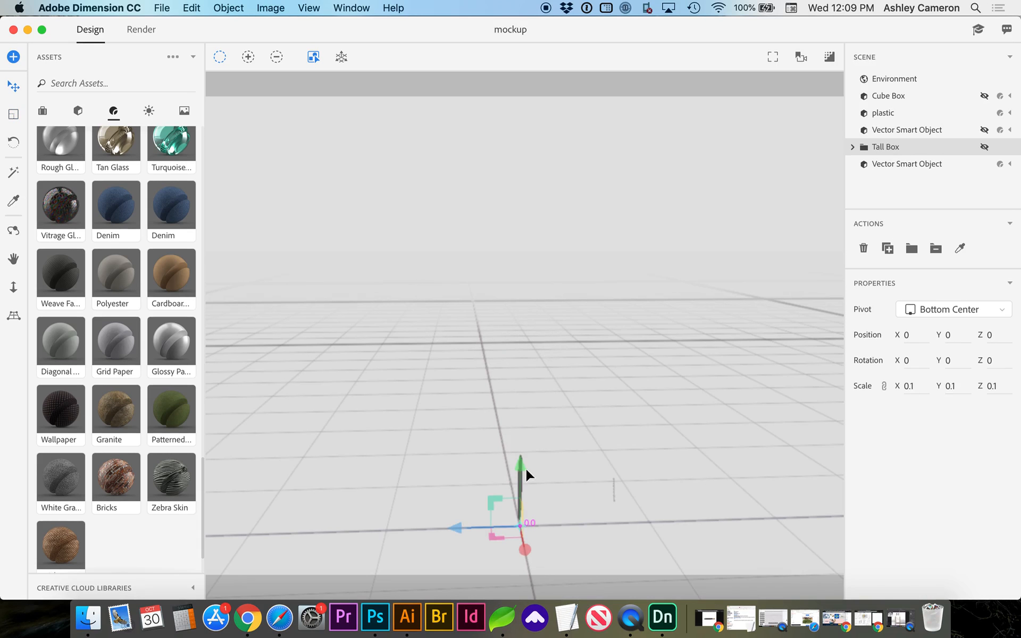
pyautogui.moveTo(522, 464); pyautogui.dragTo(523, 350)
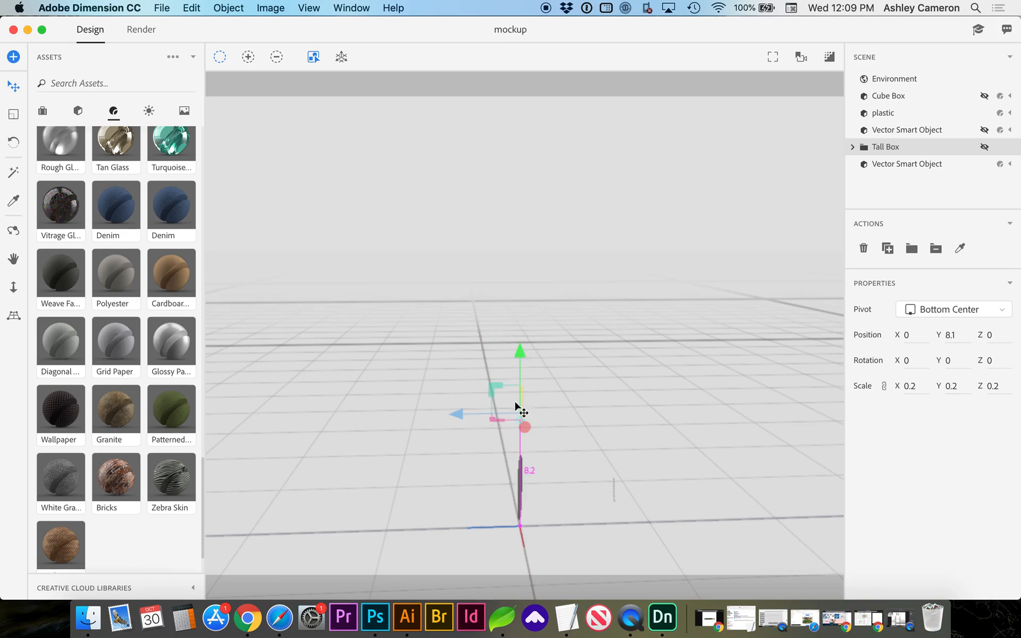
pyautogui.press('super+z')
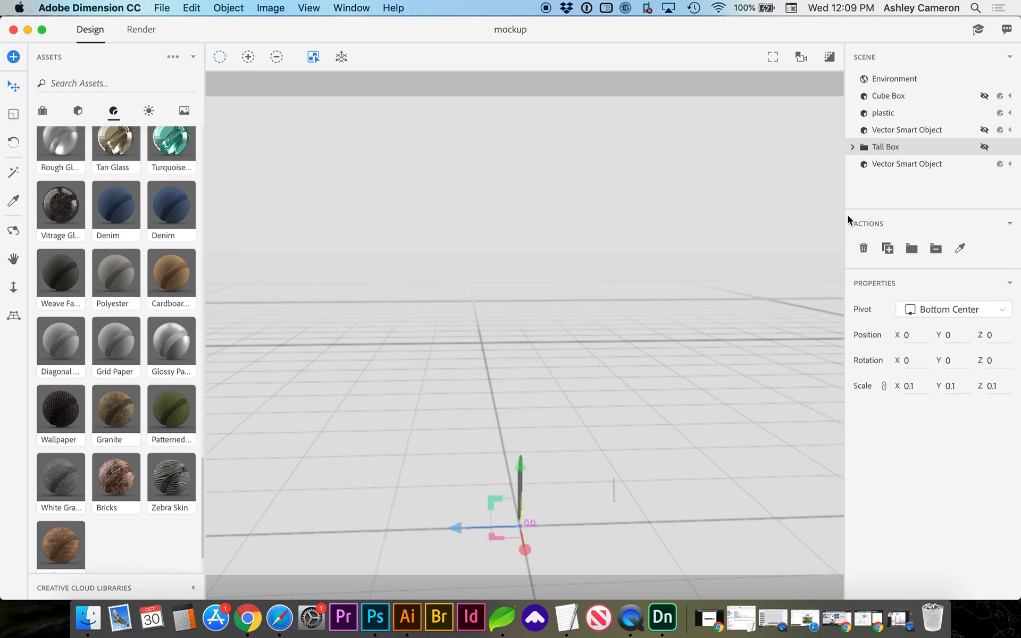
# - Raise the vector object above the ground, scale it up to 2.6 and rotate it on Y so the leaf faces the camera
pyautogui.click(907, 164)
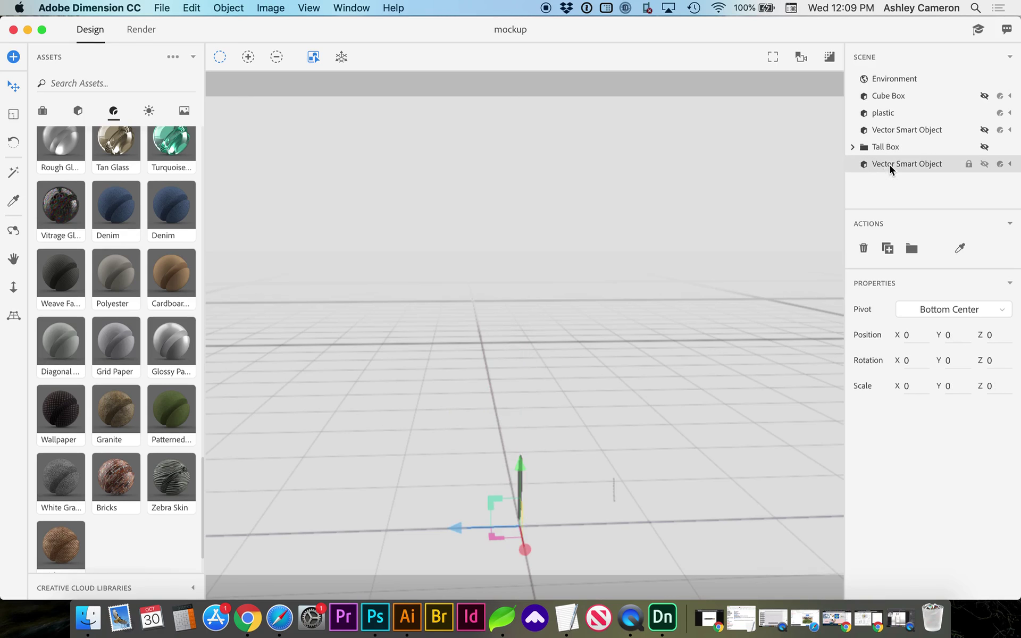
pyautogui.click(520, 504)
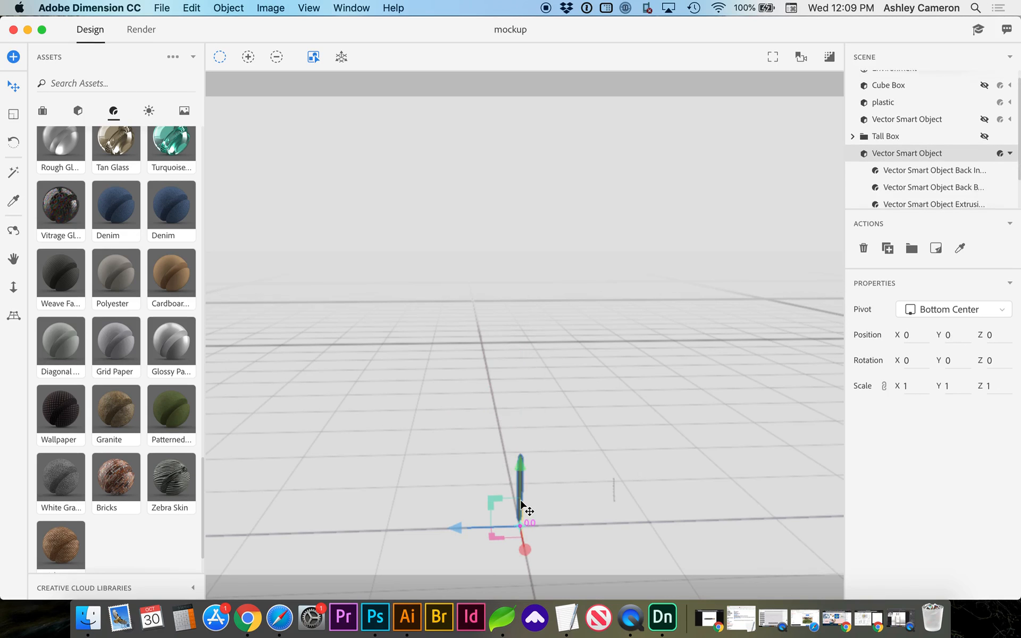
pyautogui.moveTo(519, 467); pyautogui.dragTo(545, 348)
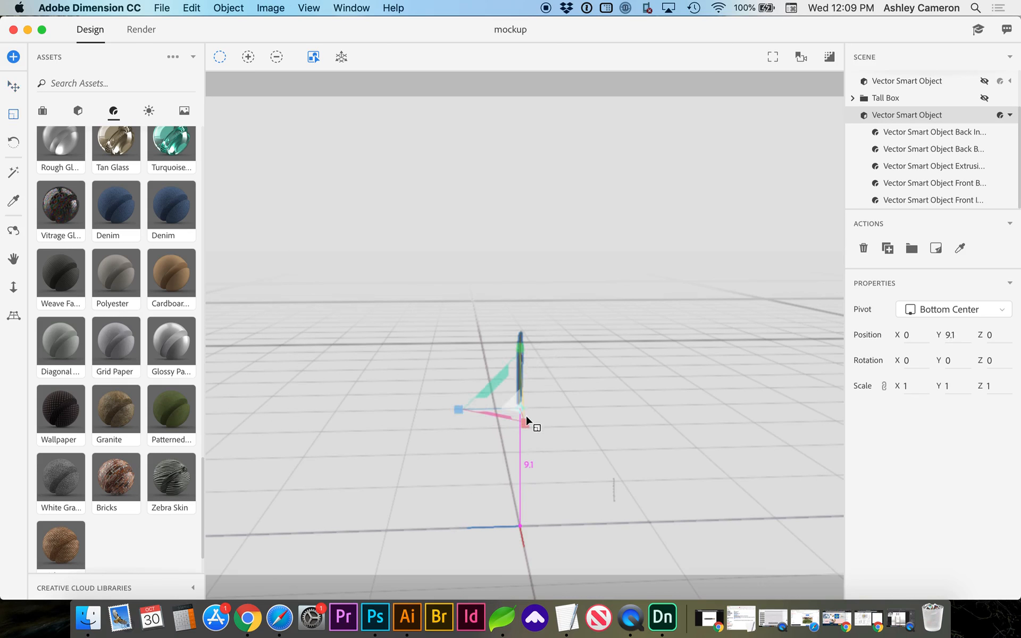
pyautogui.moveTo(527, 420); pyautogui.dragTo(586, 500)
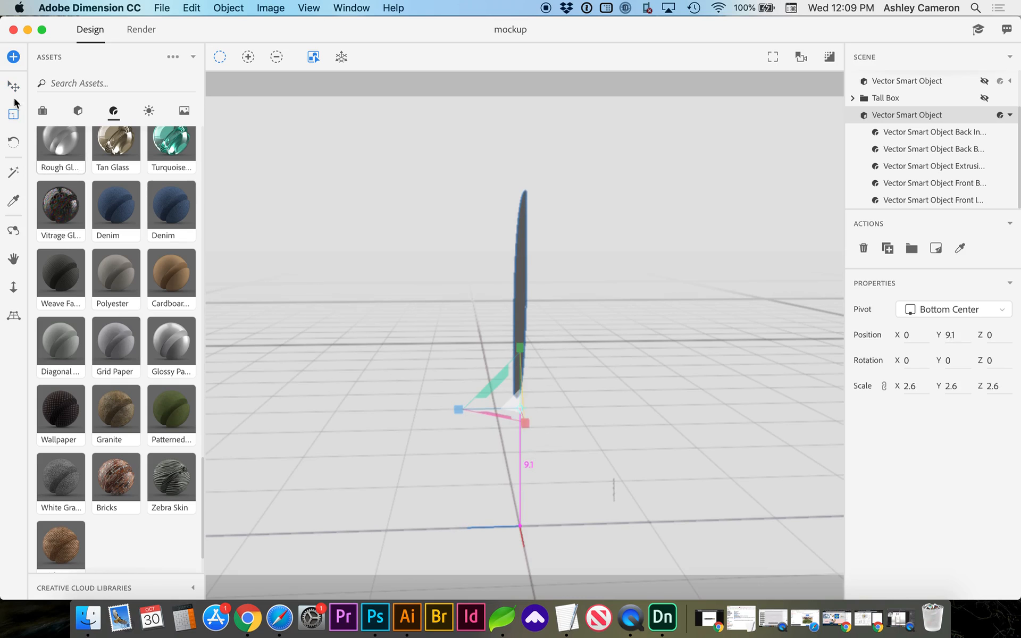
pyautogui.click(13, 142)
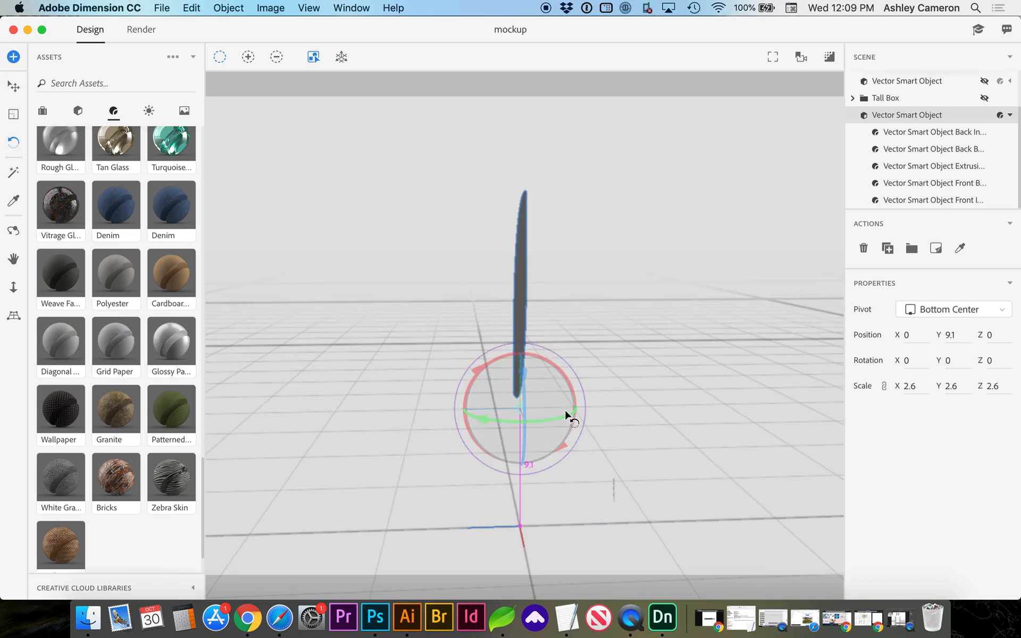
pyautogui.moveTo(505, 419); pyautogui.dragTo(641, 417)
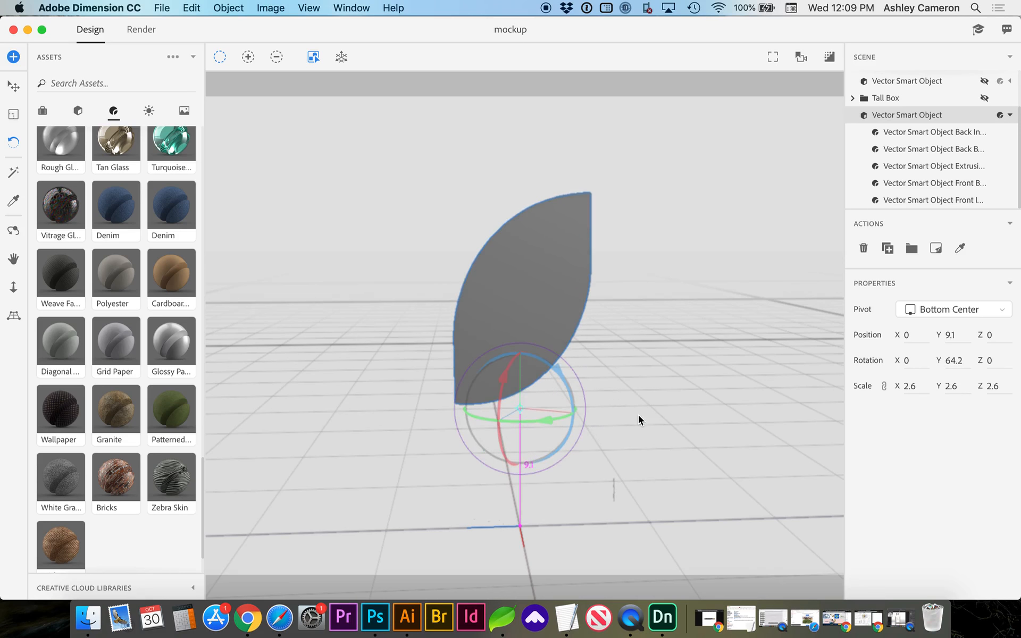
pyautogui.click(986, 99)
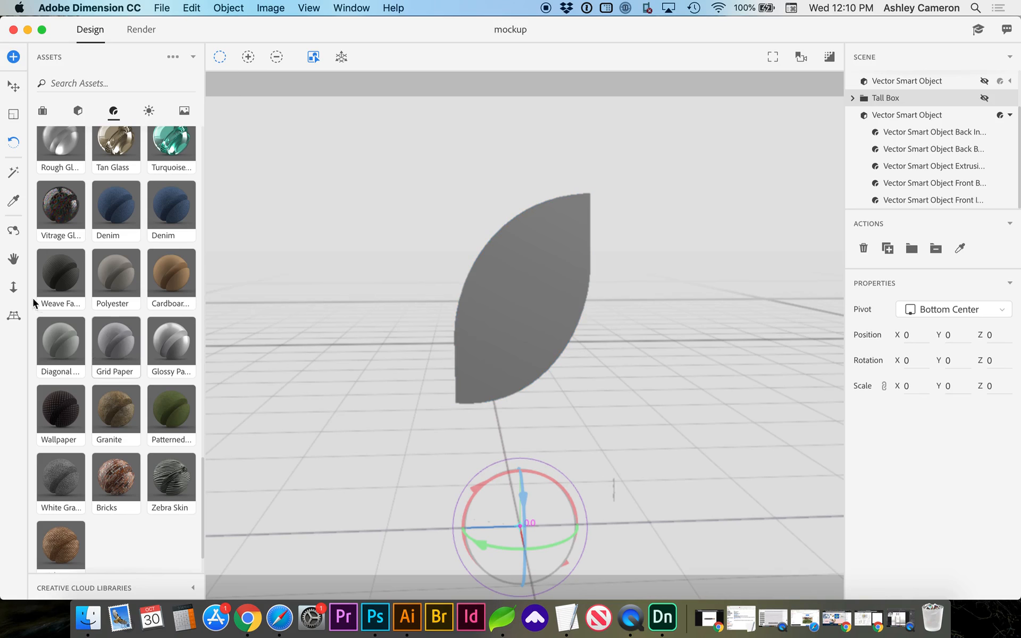
pyautogui.click(13, 287)
# - Dolly the camera in, expand and unhide the Tall Box, and nudge the leaf upward
pyautogui.moveTo(458, 399); pyautogui.dragTo(395, 586)
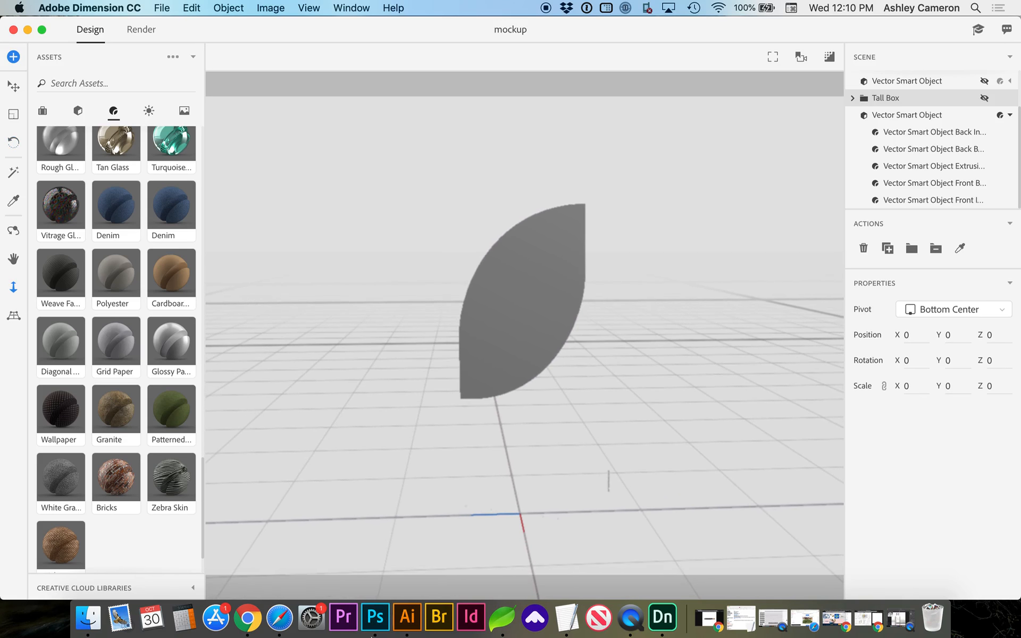
pyautogui.click(853, 98)
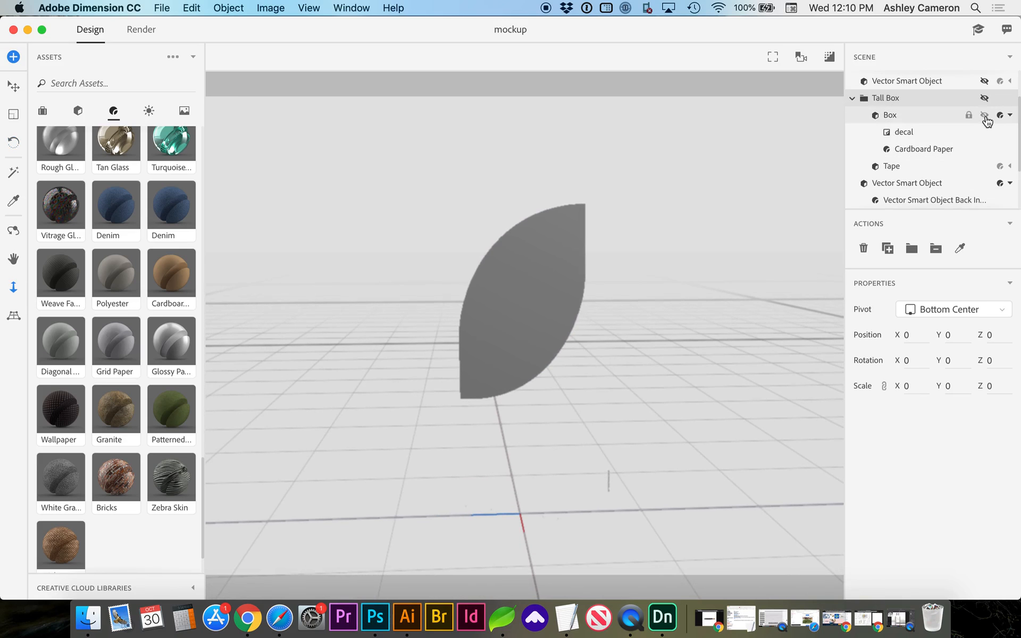
pyautogui.moveTo(852, 98)
pyautogui.click(983, 166)
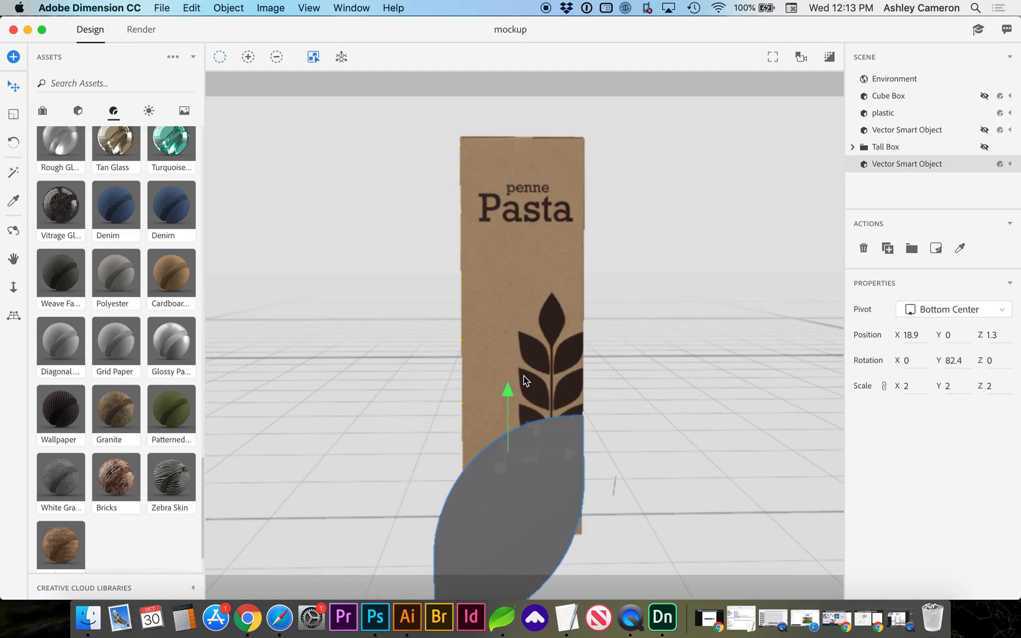
pyautogui.moveTo(524, 381); pyautogui.dragTo(524, 381)
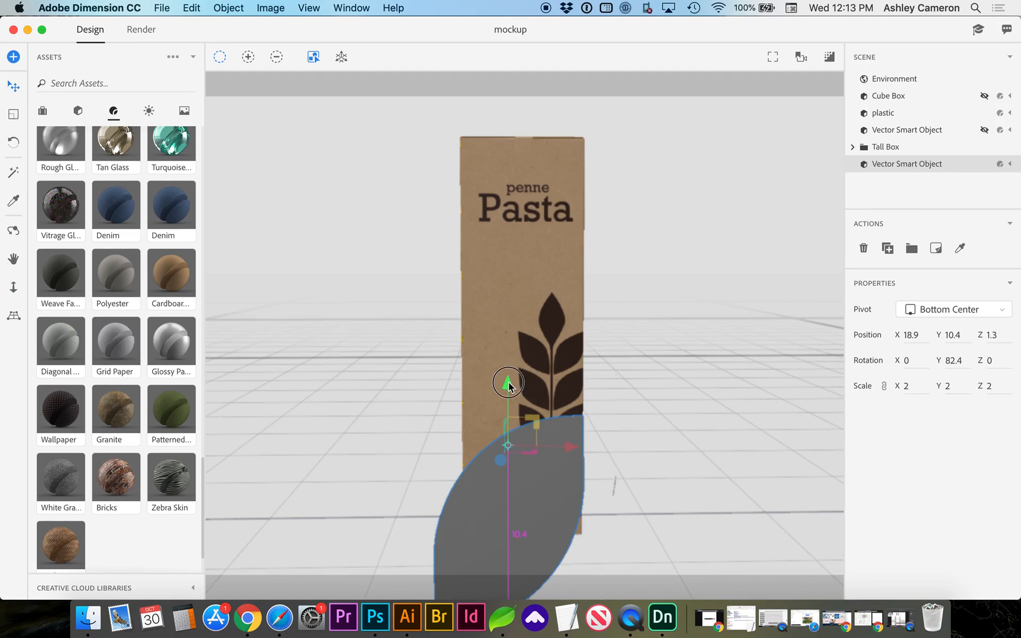
pyautogui.moveTo(507, 382); pyautogui.dragTo(507, 297)
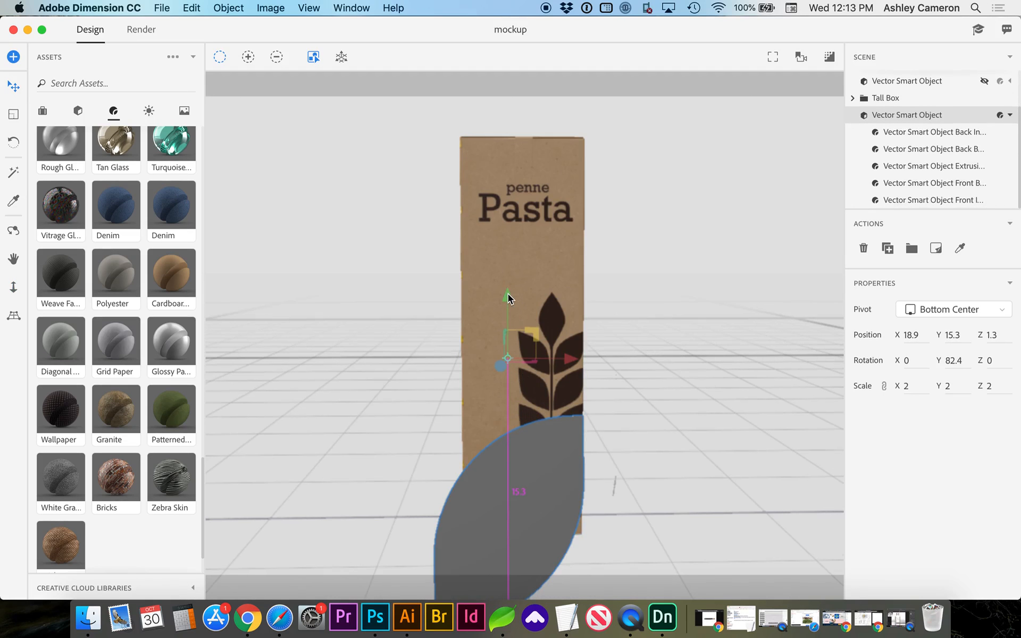
pyautogui.press('super+c')
pyautogui.press('super+v')
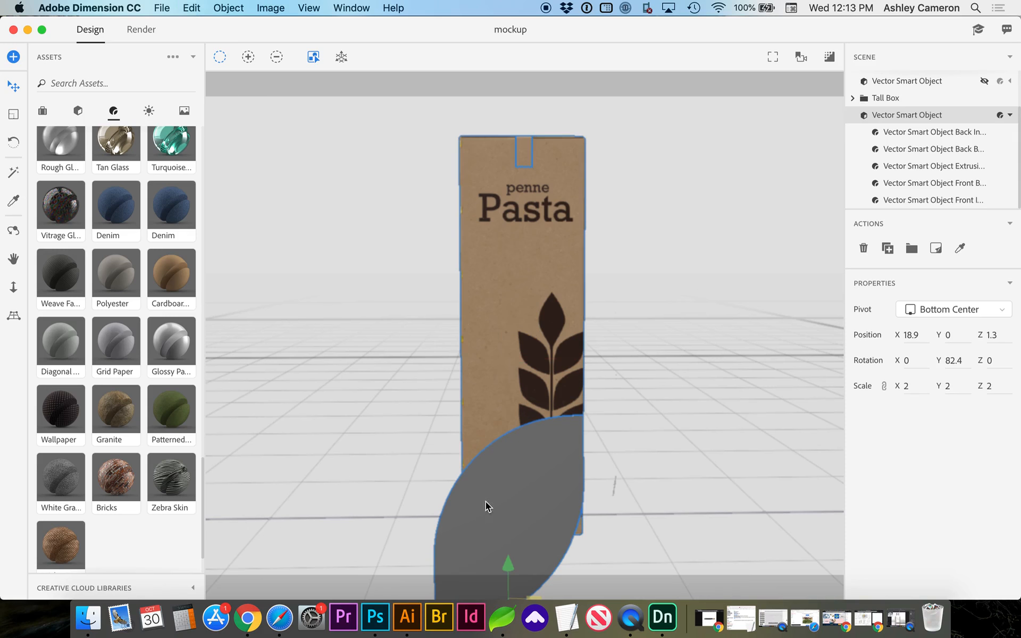
# - Move the leaf to the box's left side and bring it out in front of the box
pyautogui.moveTo(455, 463); pyautogui.dragTo(474, 404)
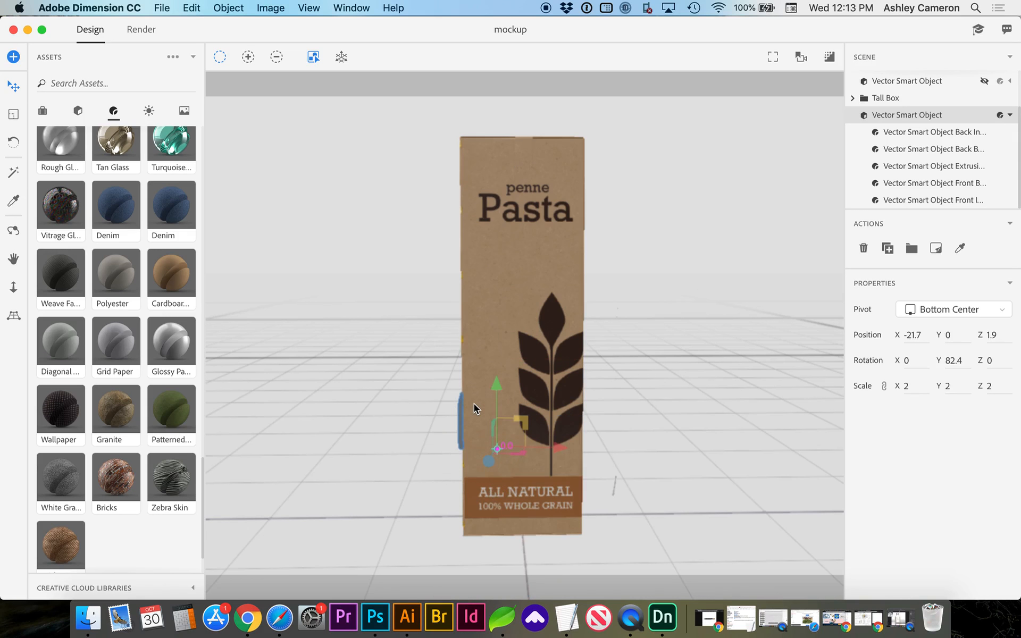
pyautogui.moveTo(493, 465); pyautogui.dragTo(443, 576)
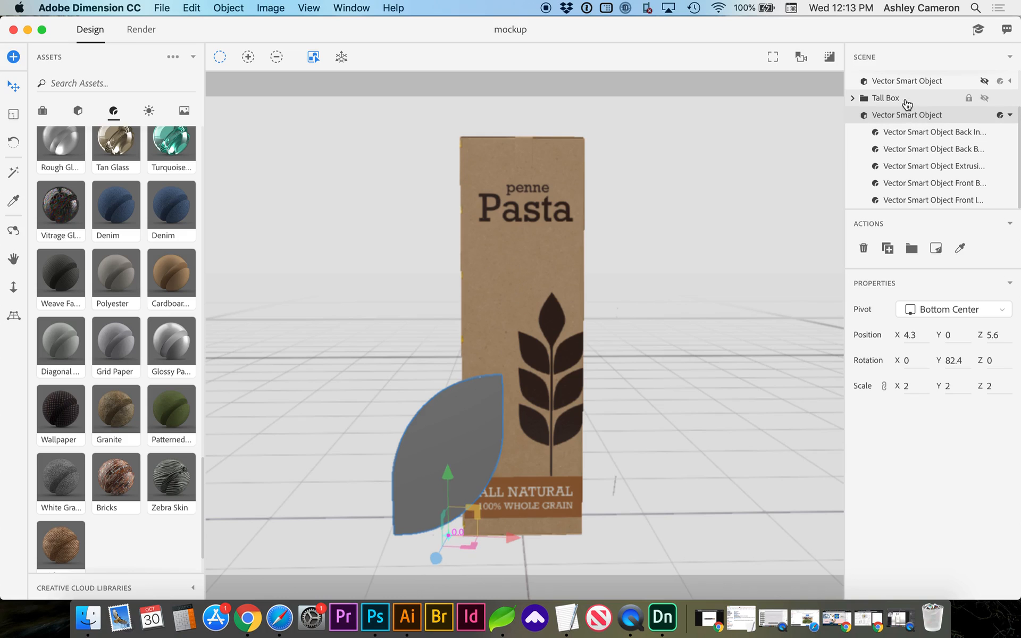
# - Set Rotation Y to 10 on both the Tall Box and the leaf Vector Smart Object
pyautogui.click(885, 97)
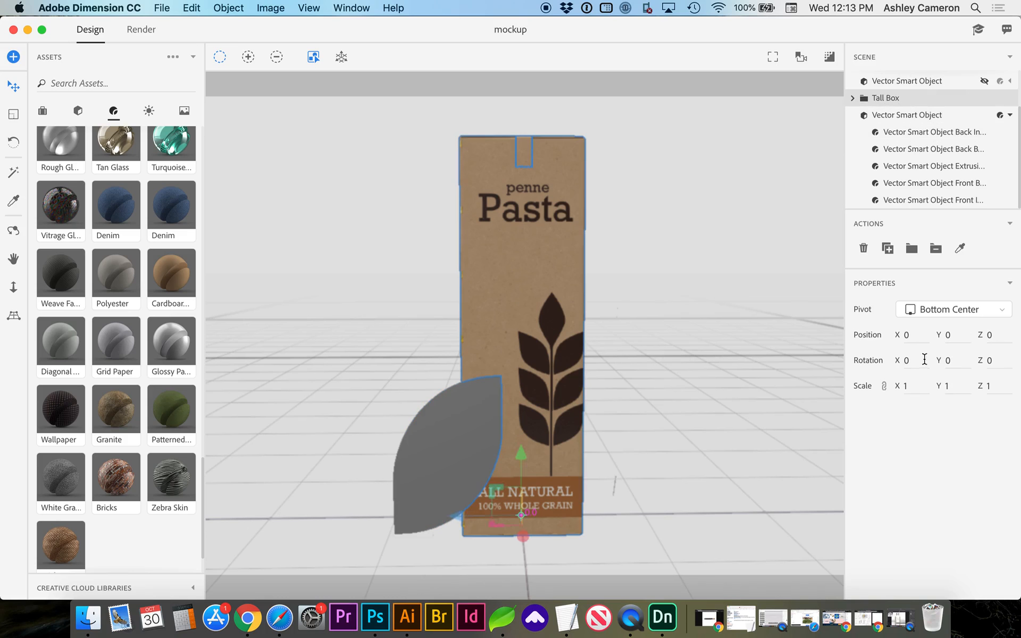
pyautogui.click(949, 360)
pyautogui.write('10')
pyautogui.press('Return')
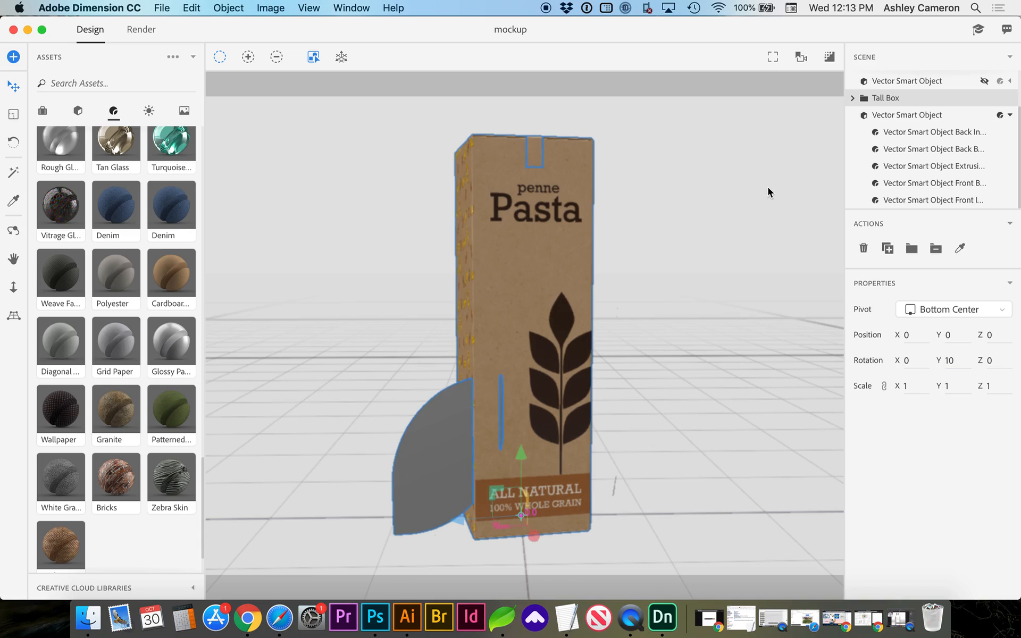
pyautogui.click(894, 114)
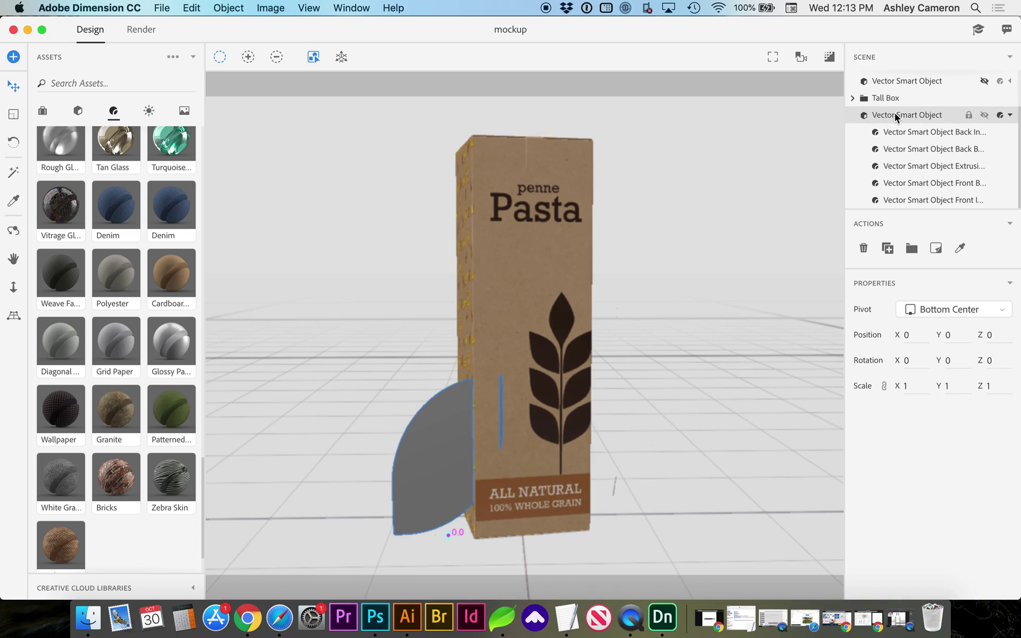
pyautogui.click(951, 361)
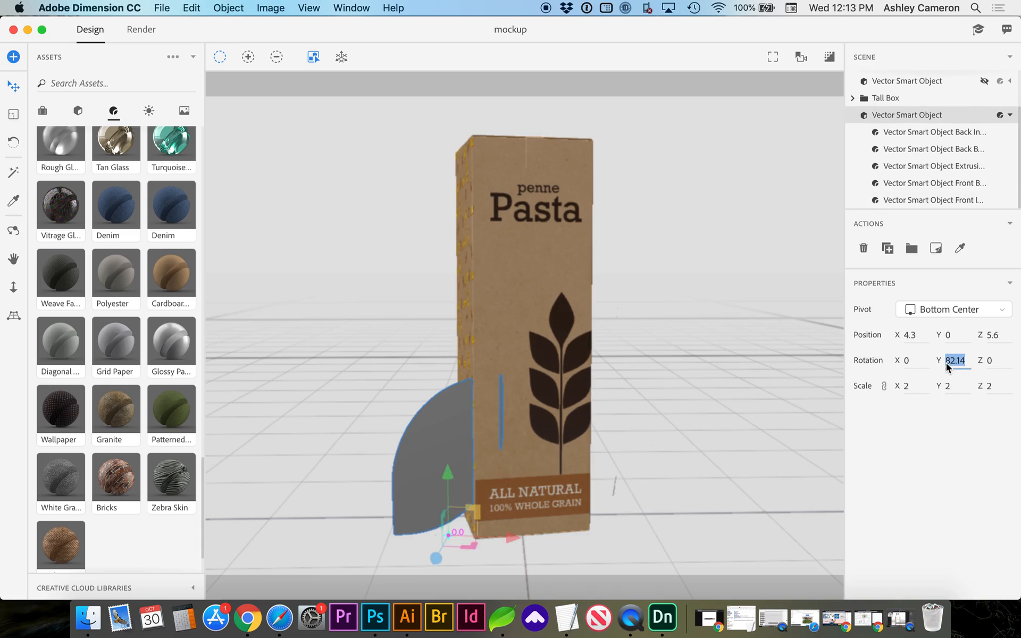
pyautogui.write('10')
pyautogui.press('Return')
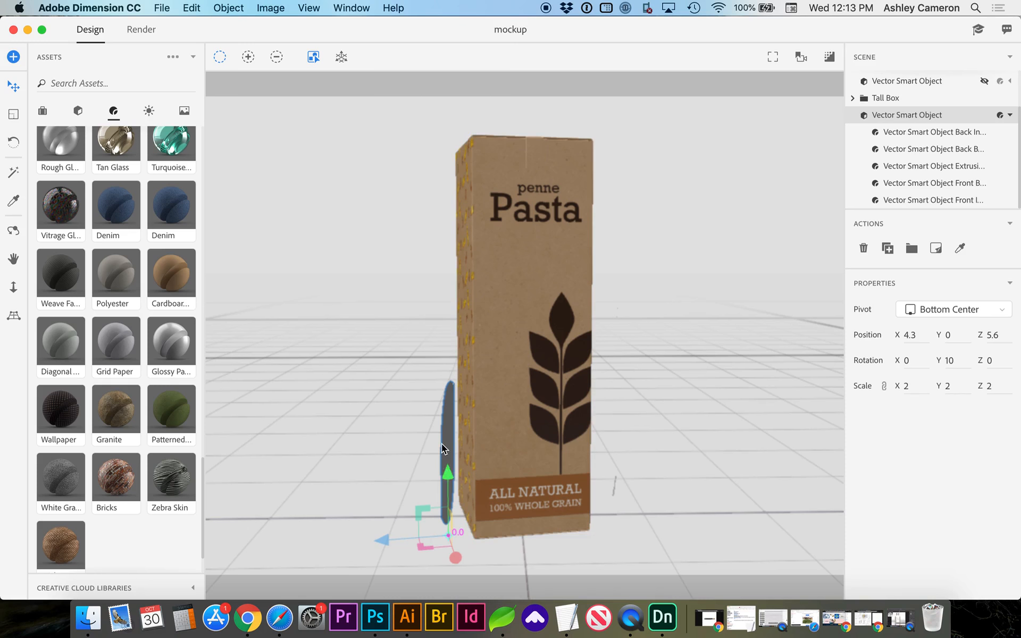
# - Drag the leaf to the box's right side, set its Rotation Y to 100 and raise it off the ground
pyautogui.moveTo(449, 434)
pyautogui.mouseDown()
pyautogui.moveTo(612, 403)
pyautogui.moveTo(599, 408)
pyautogui.mouseUp()
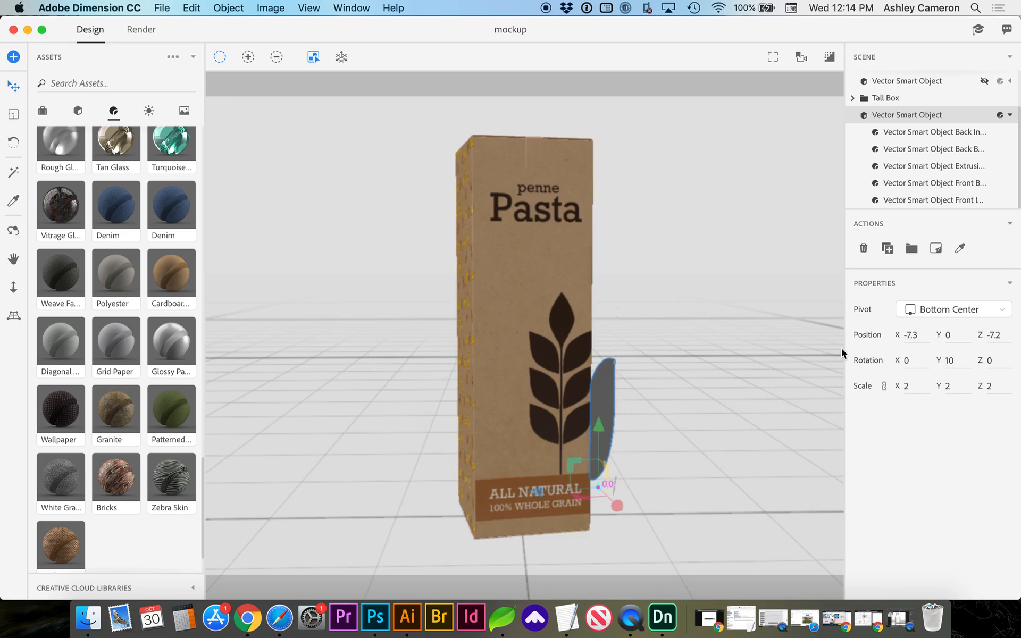
pyautogui.doubleClick(950, 361)
pyautogui.write('0')
pyautogui.press('Return')
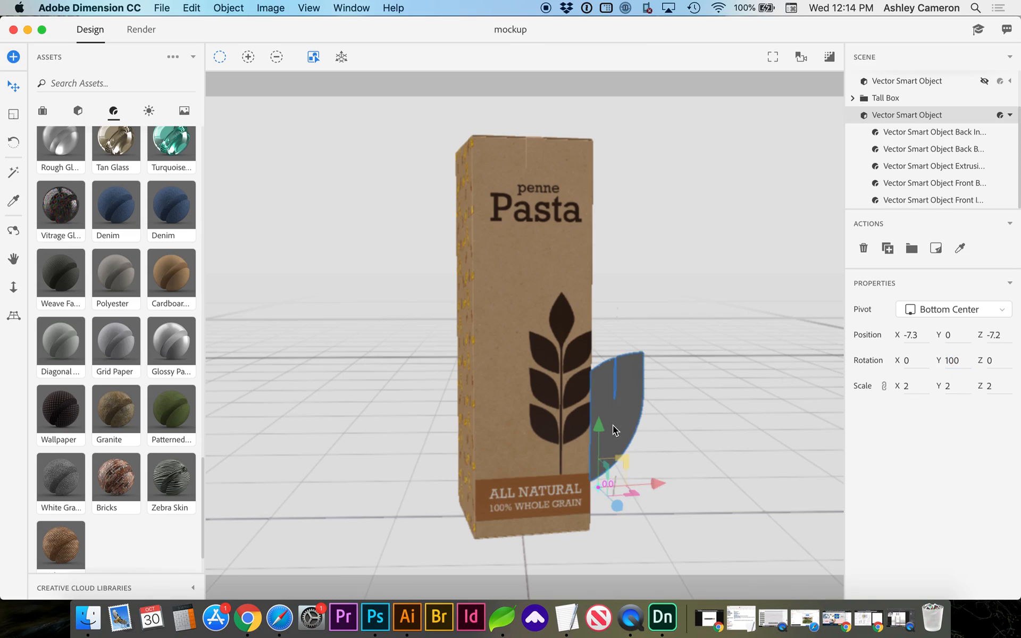
pyautogui.moveTo(598, 430); pyautogui.dragTo(599, 382)
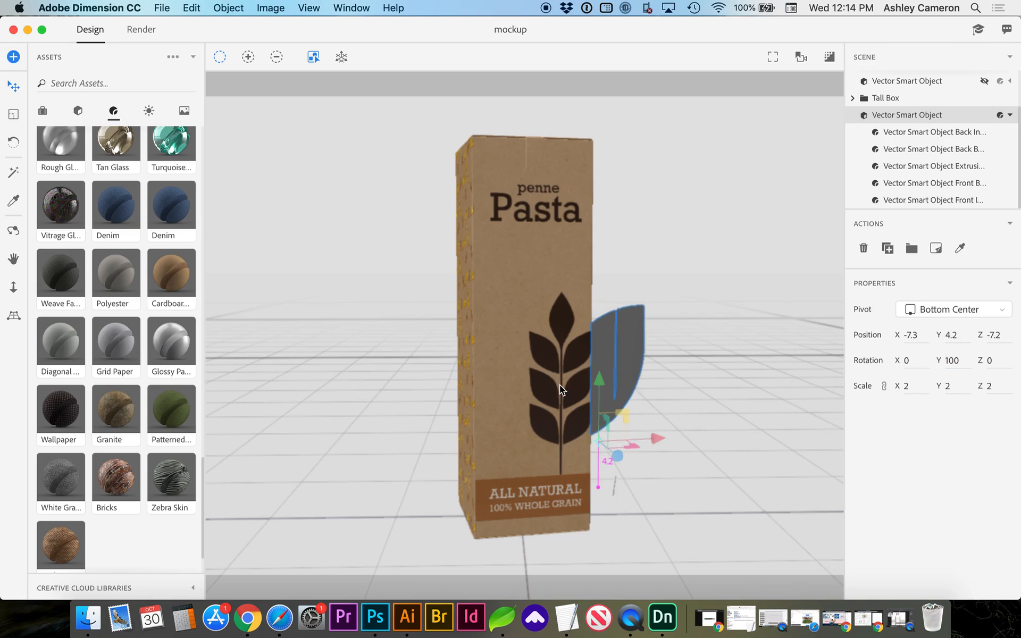
# - Drag the leaf with the move gizmo onto the box's front face
pyautogui.moveTo(620, 456); pyautogui.dragTo(690, 517)
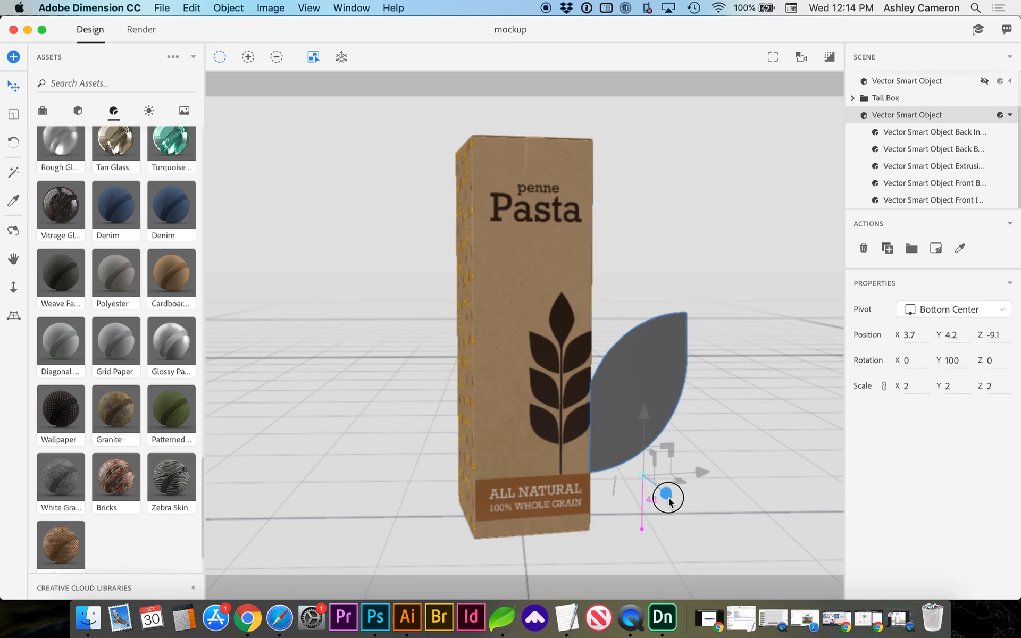
pyautogui.moveTo(690, 517); pyautogui.dragTo(631, 480)
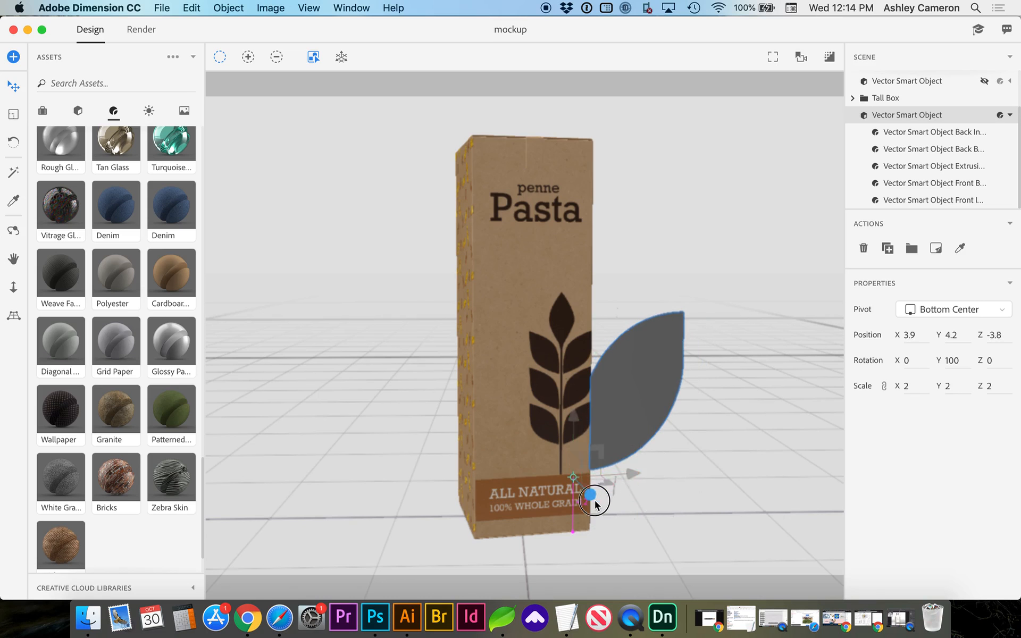
pyautogui.moveTo(592, 495); pyautogui.dragTo(596, 502)
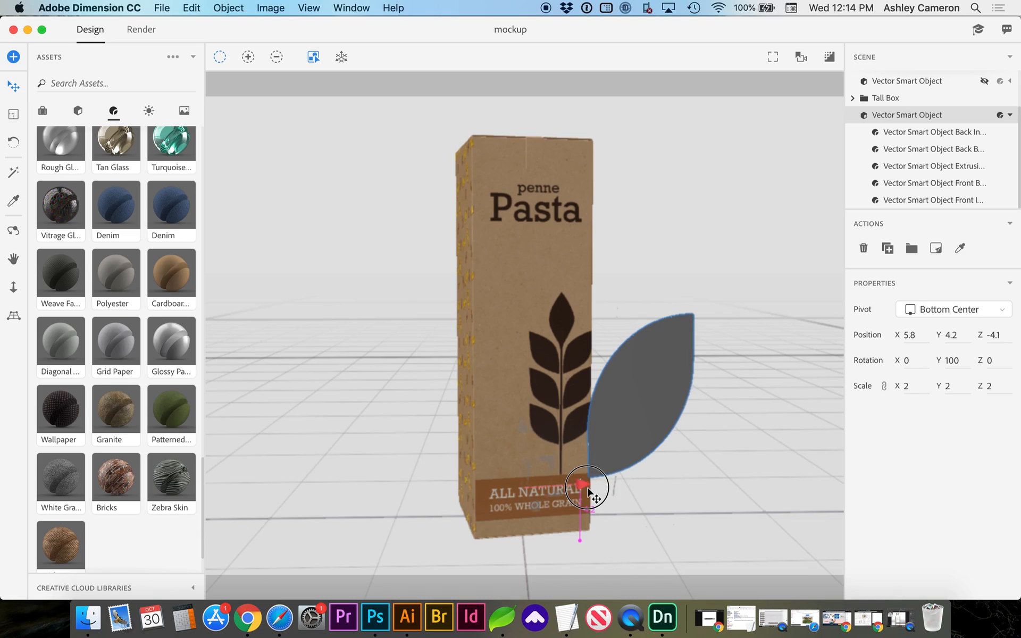
pyautogui.moveTo(579, 495); pyautogui.dragTo(576, 488)
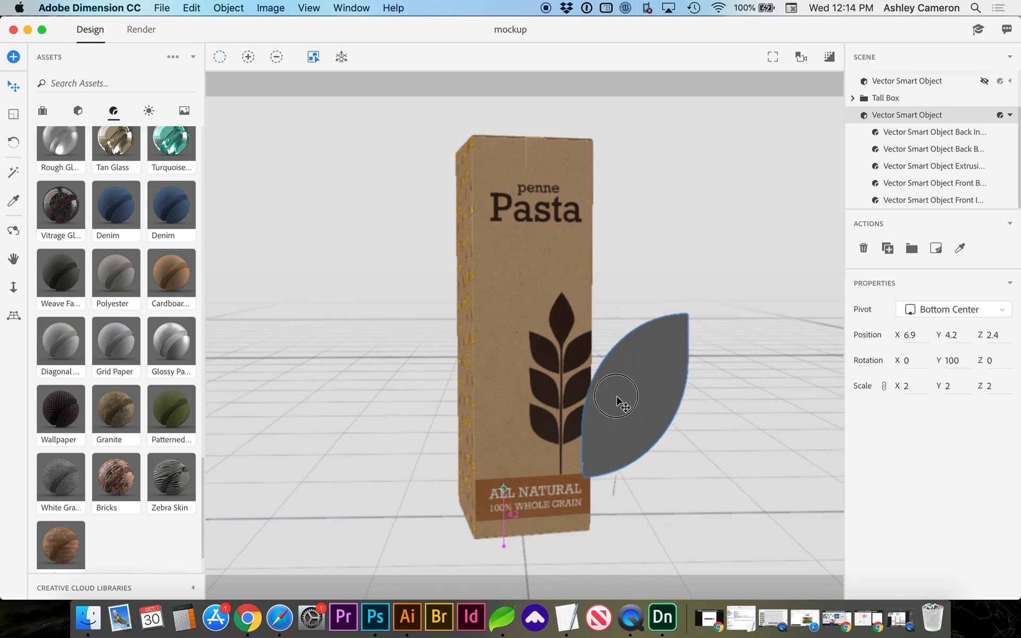
pyautogui.moveTo(661, 398)
pyautogui.mouseDown()
pyautogui.moveTo(542, 364)
pyautogui.moveTo(551, 405)
pyautogui.mouseUp()
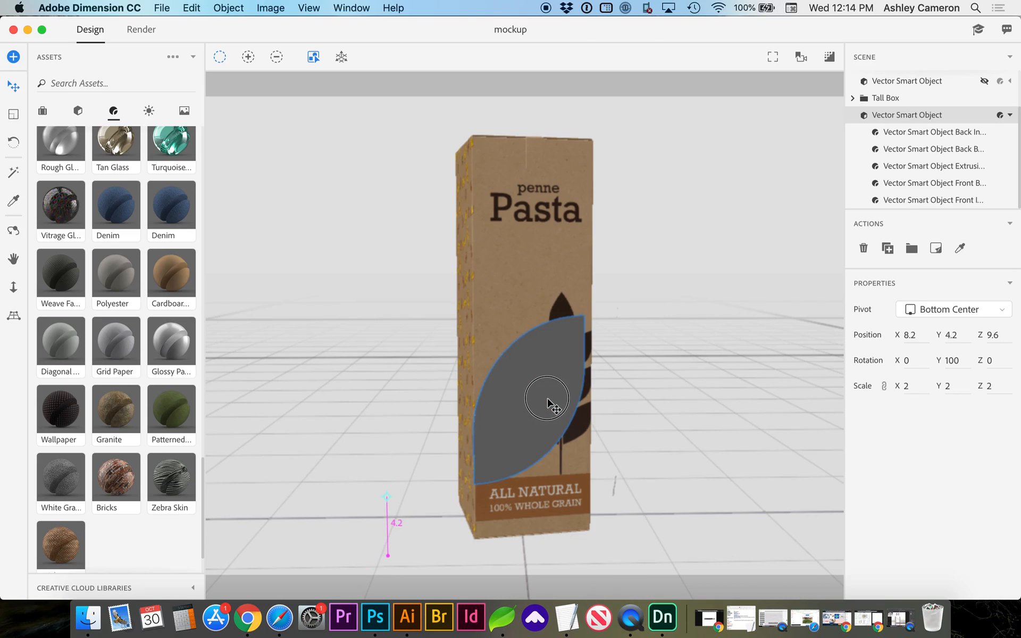
pyautogui.moveTo(550, 405); pyautogui.dragTo(550, 403)
pyautogui.moveTo(399, 518)
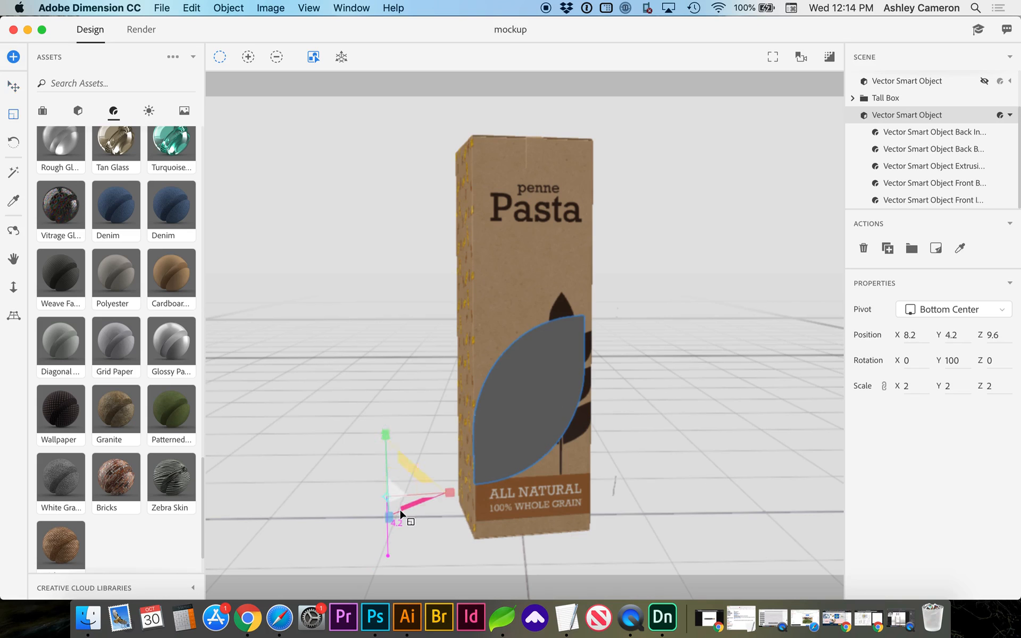
# - Scale the leaf to 1.9, pull it forward onto the face and set Position Y to 11.1
pyautogui.moveTo(386, 434); pyautogui.dragTo(387, 444)
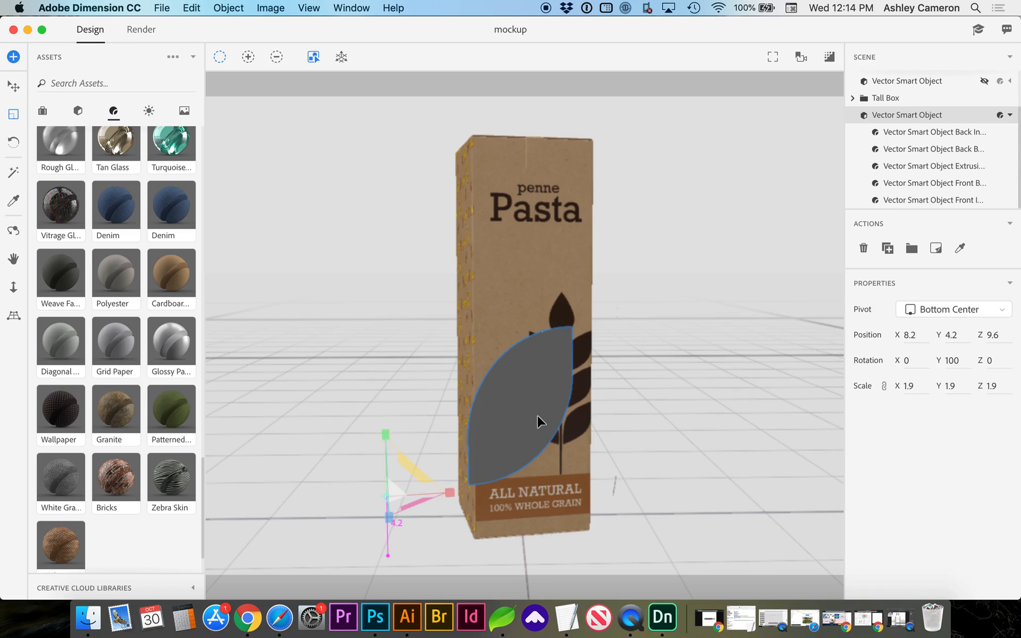
pyautogui.press('v')
pyautogui.moveTo(502, 430); pyautogui.dragTo(515, 430)
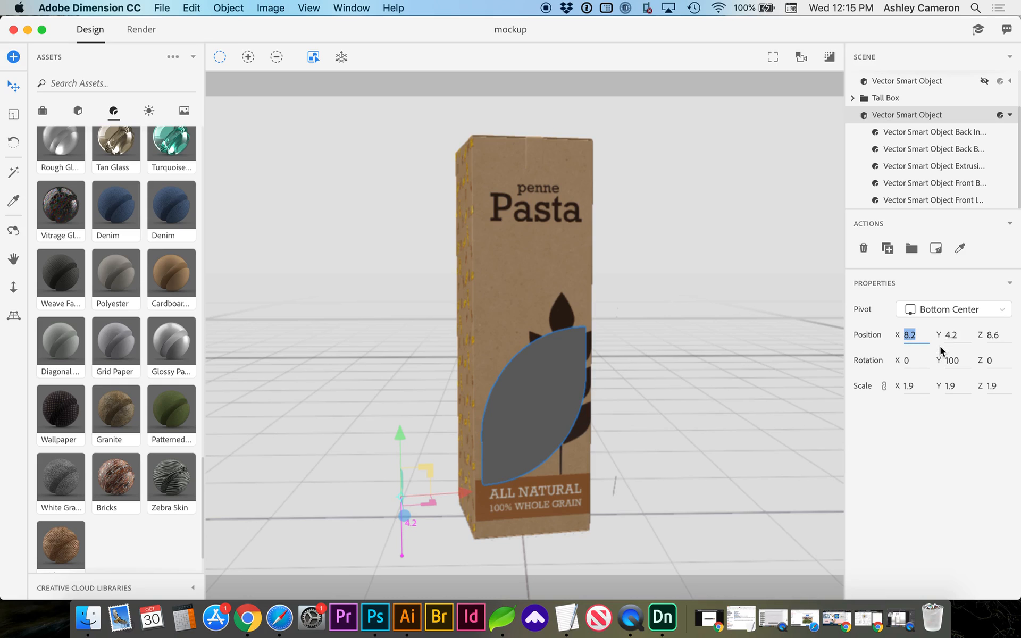
pyautogui.write('7.2')
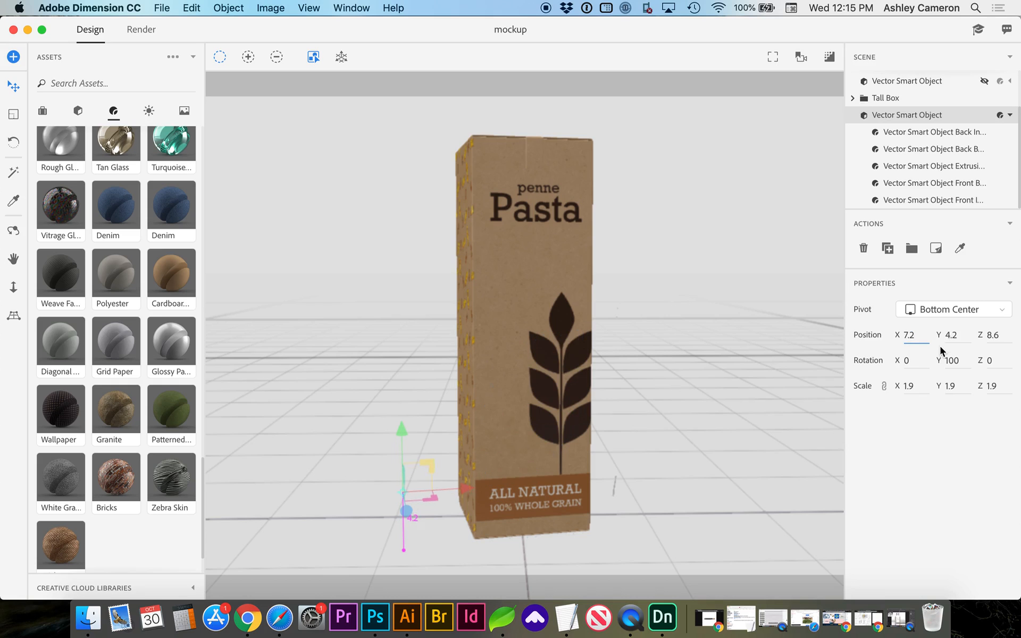
pyautogui.doubleClick(950, 335)
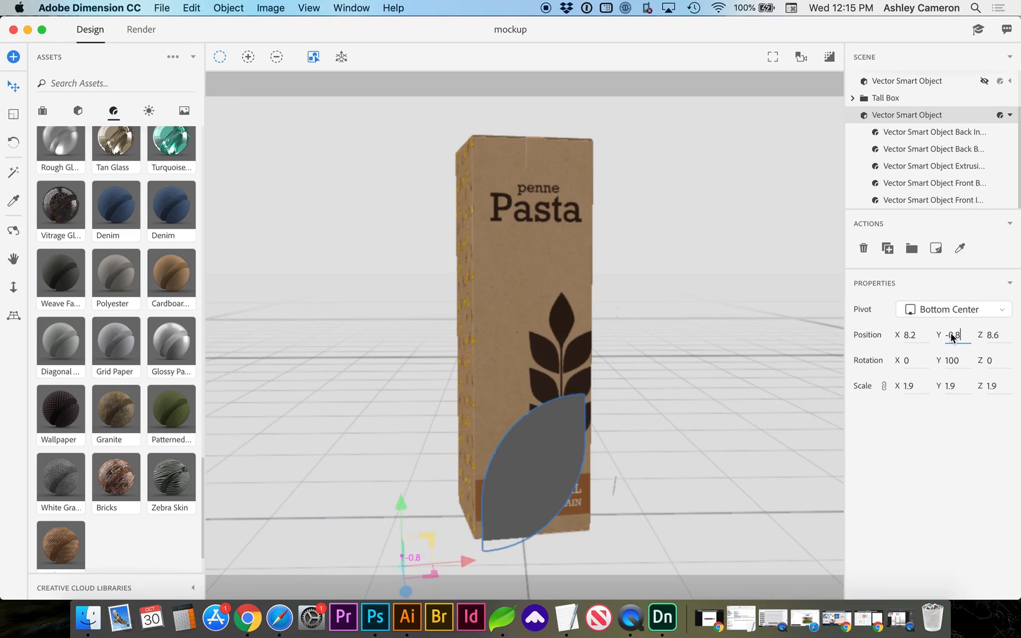
pyautogui.write('4.211.2')
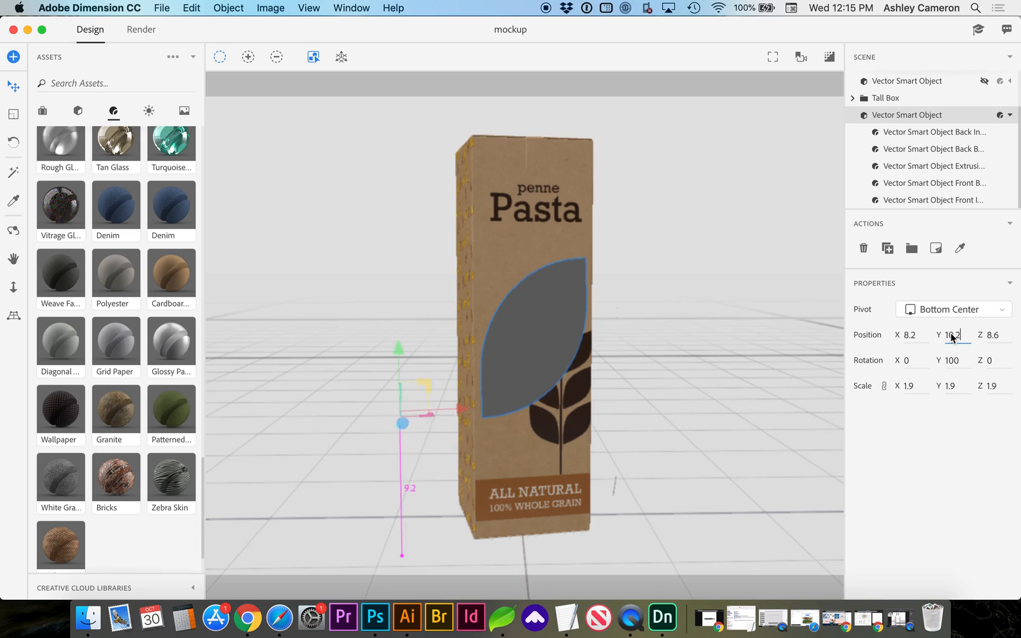
pyautogui.press('Down')
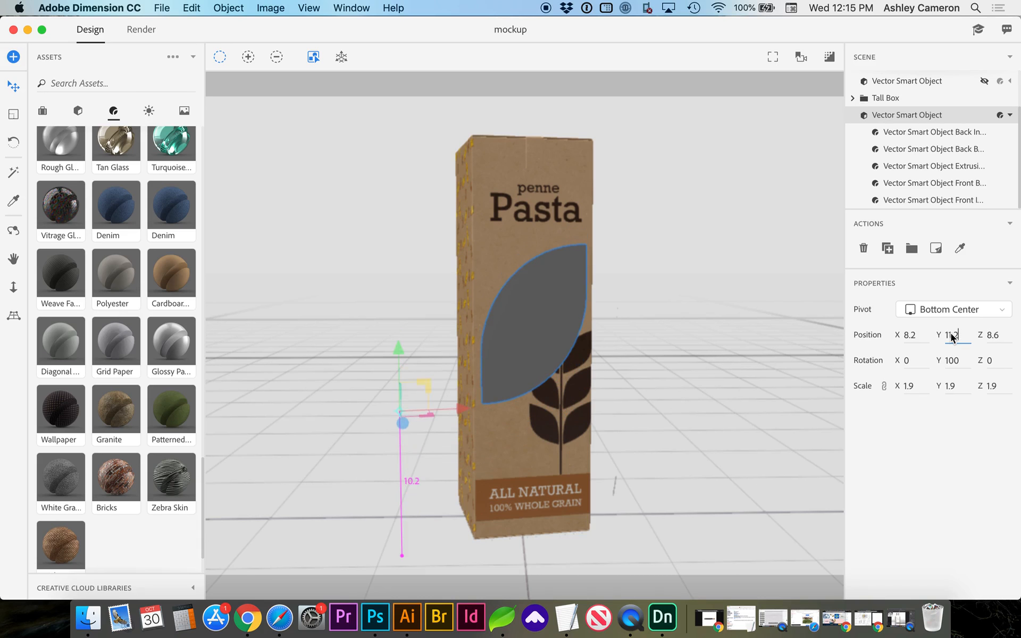
pyautogui.press('Up')
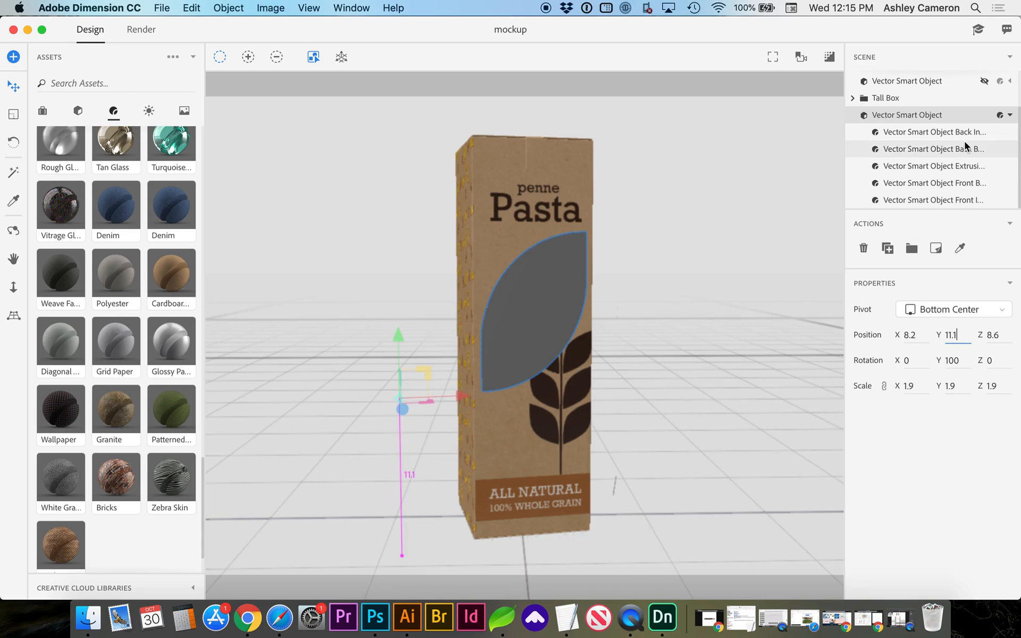
pyautogui.scroll(2, 942, 143)
# - Expand the Tall Box group and select the leaf Vector Smart Object row in the Scene panel
pyautogui.click(854, 125)
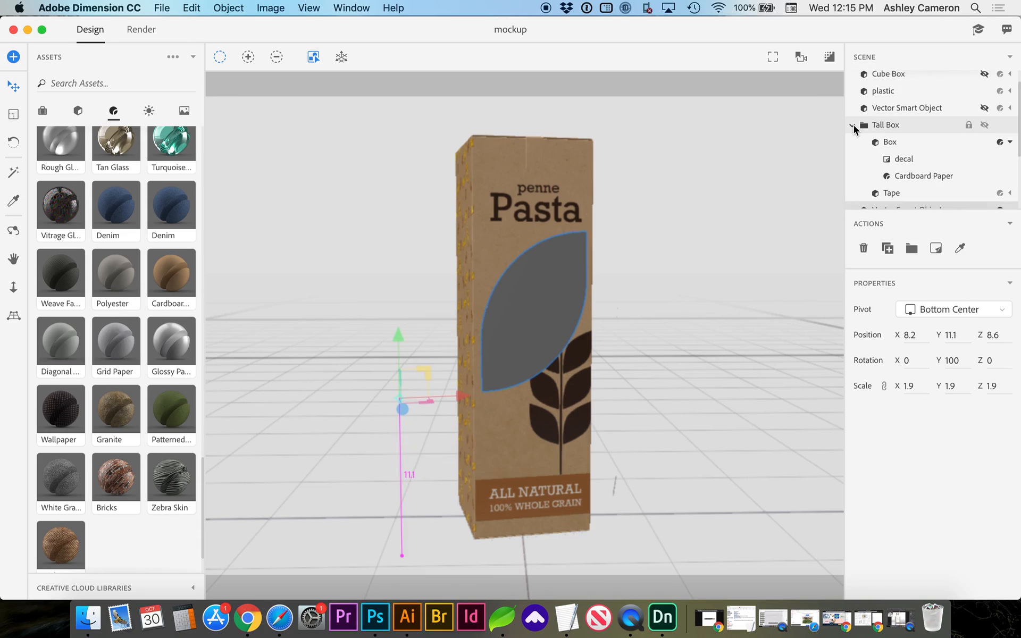
pyautogui.click(902, 160)
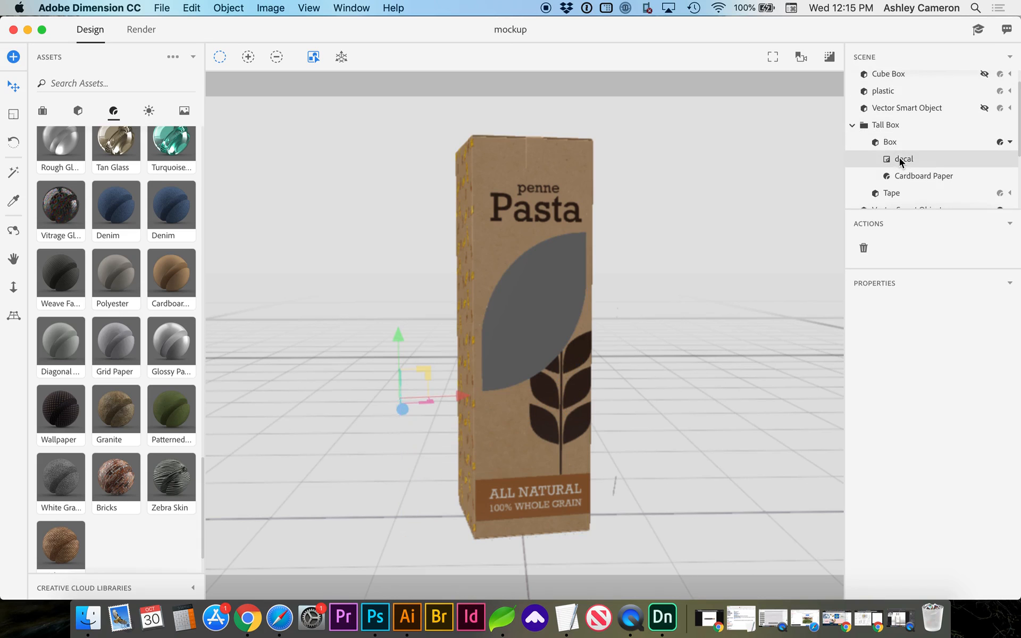
pyautogui.keyDown('shift'); pyautogui.click(902, 172); pyautogui.keyUp('shift')
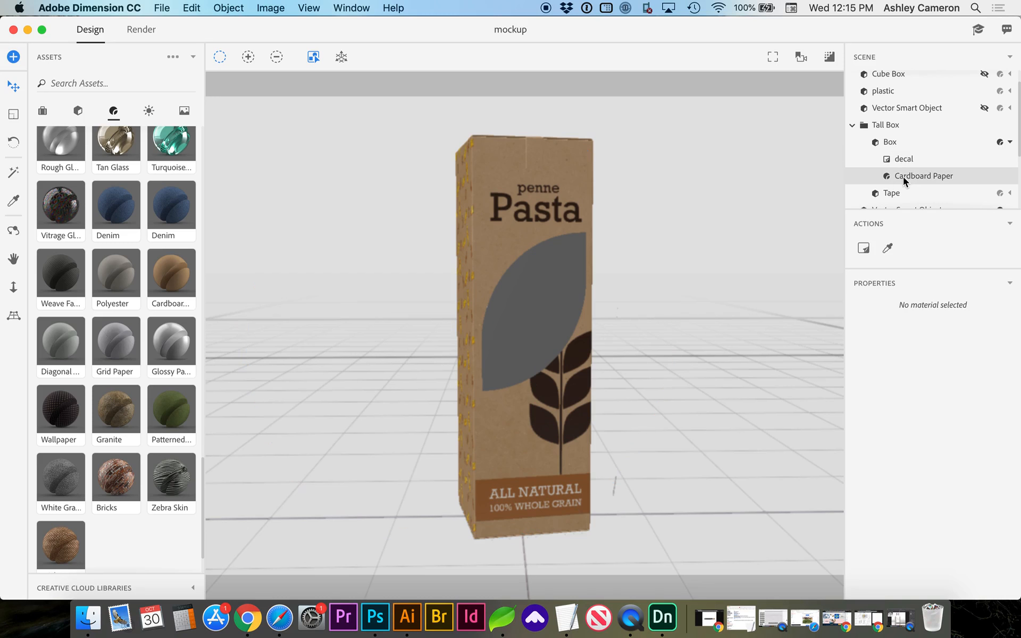
pyautogui.scroll(-1, 903, 177)
pyautogui.click(903, 176)
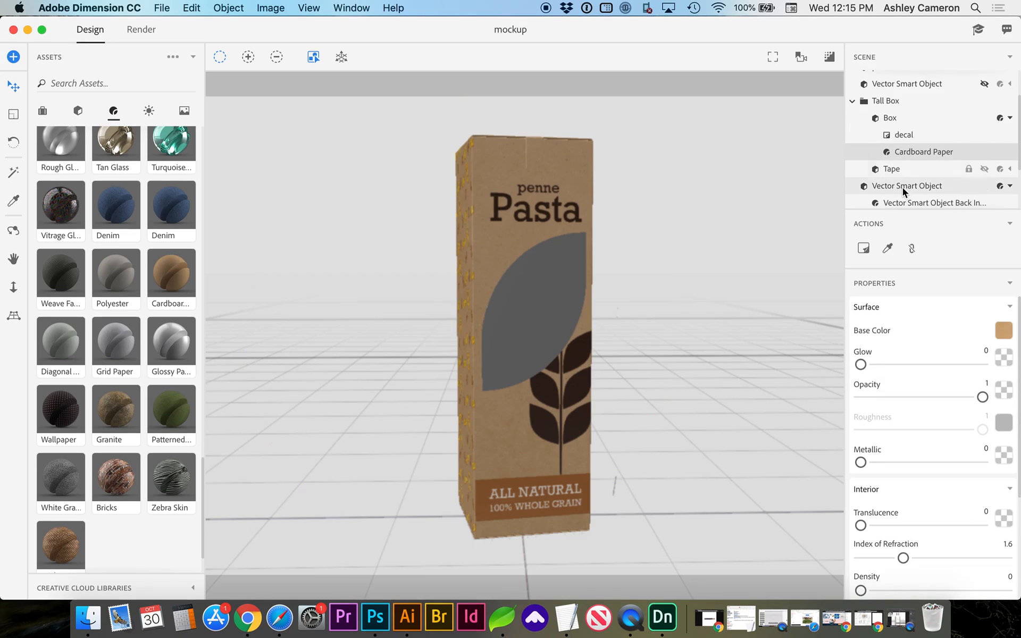
pyautogui.scroll(-2, 893, 173)
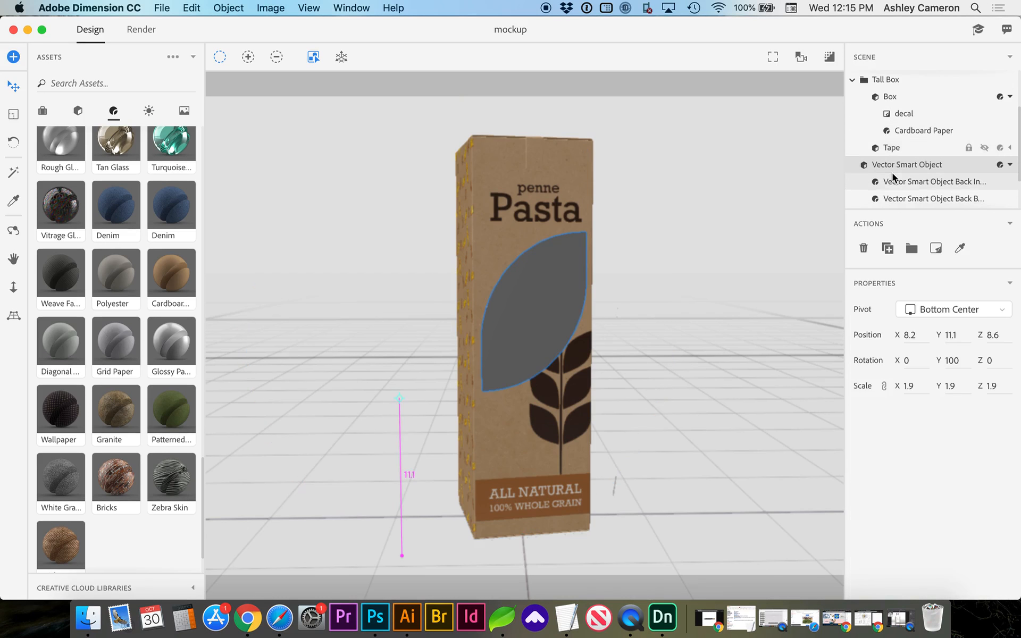
# - Drag the Vector Smart Object into the Tall Box group between Cardboard Paper and Tape
pyautogui.moveTo(890, 160)
pyautogui.mouseDown()
pyautogui.moveTo(913, 113)
pyautogui.moveTo(894, 106)
pyautogui.mouseUp()
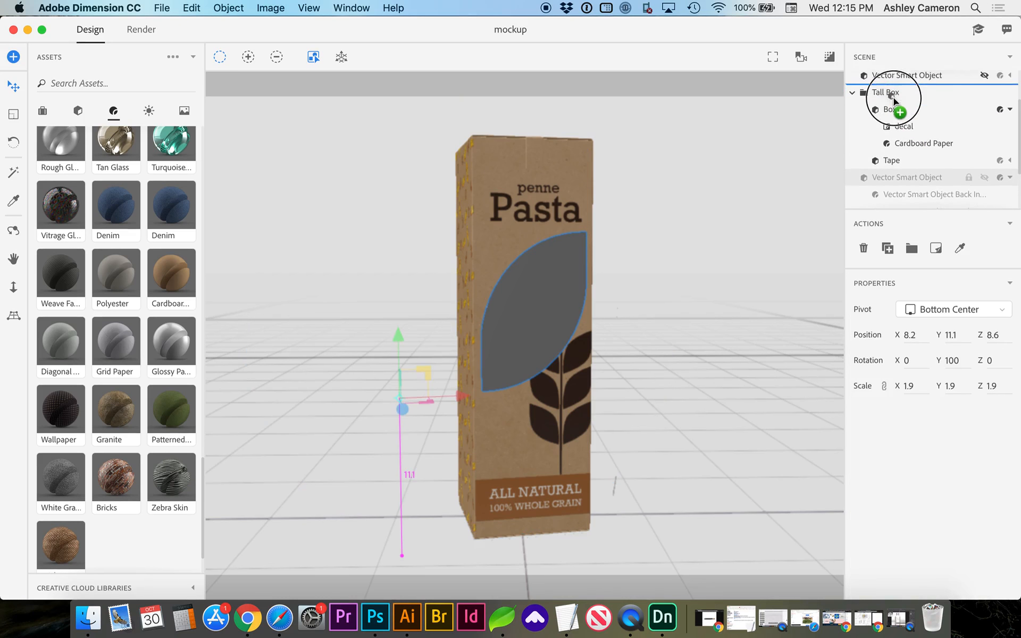
pyautogui.moveTo(893, 106); pyautogui.dragTo(897, 152)
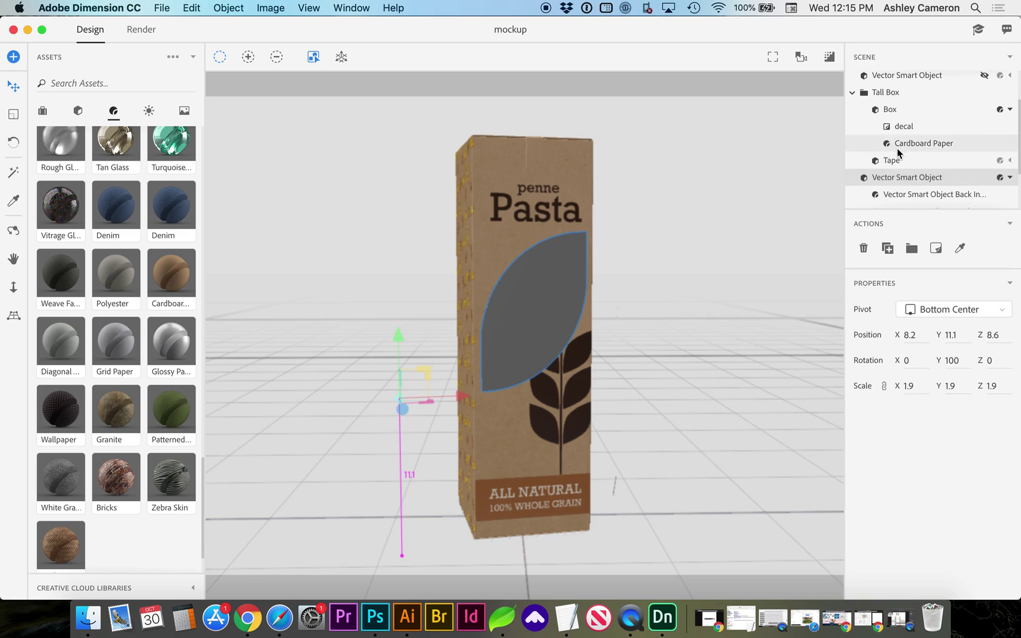
pyautogui.moveTo(893, 183); pyautogui.dragTo(896, 177)
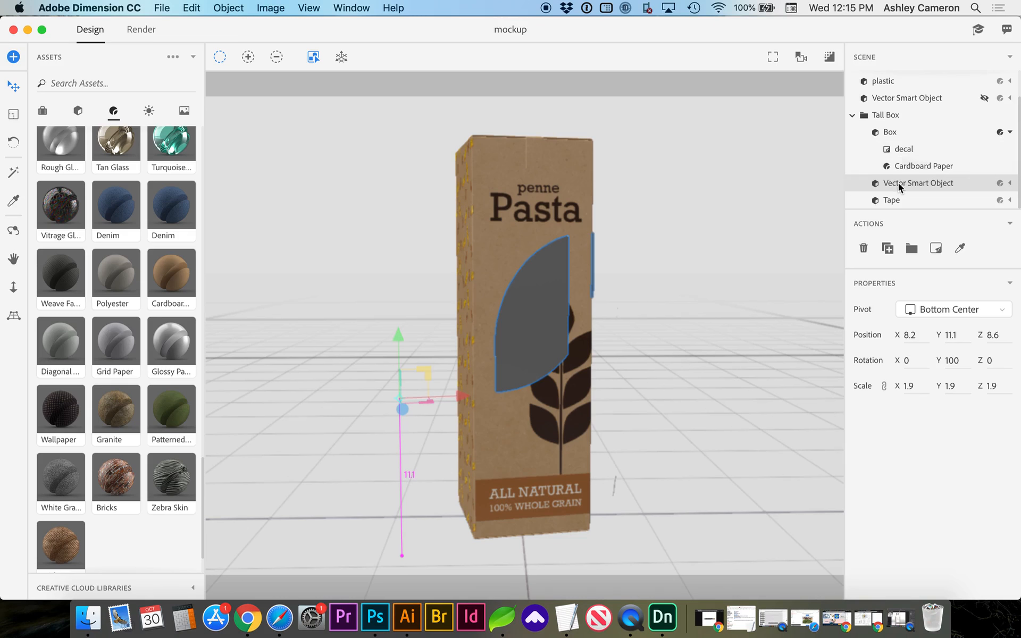
pyautogui.click(524, 501)
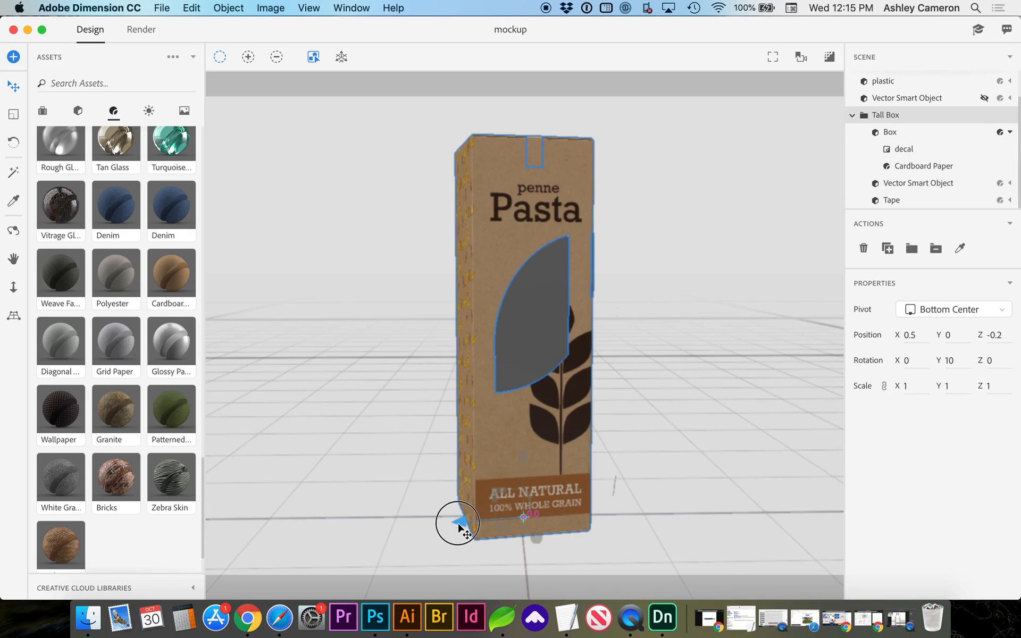
# - Nudge the Tall Box along its depth, then slide the leaf Vector Smart Object across the box front
pyautogui.moveTo(461, 522); pyautogui.dragTo(451, 527)
pyautogui.moveTo(917, 184)
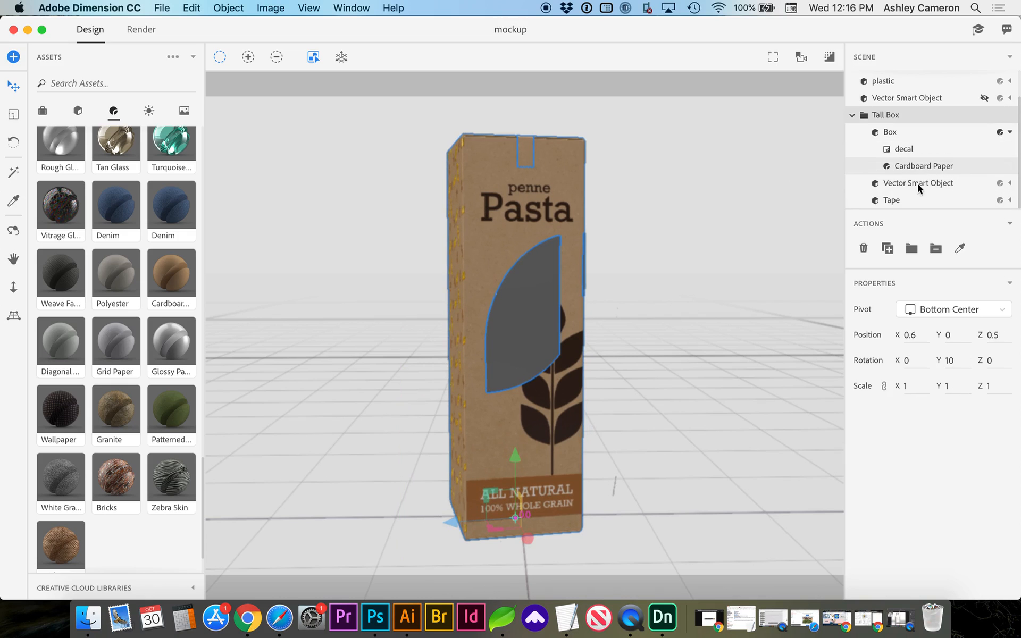
pyautogui.click(902, 184)
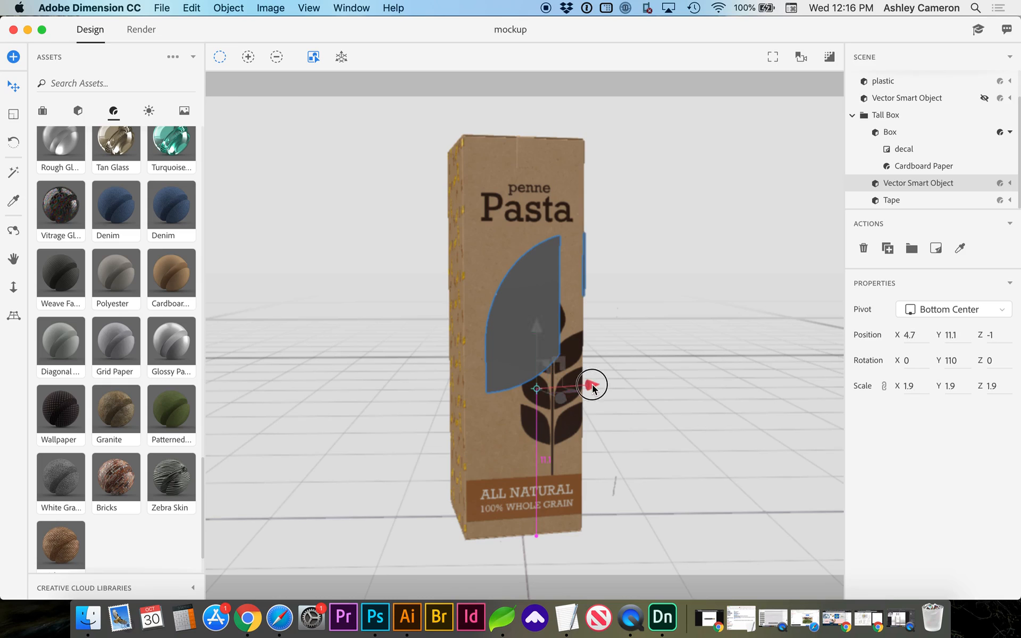
pyautogui.moveTo(592, 385); pyautogui.dragTo(550, 408)
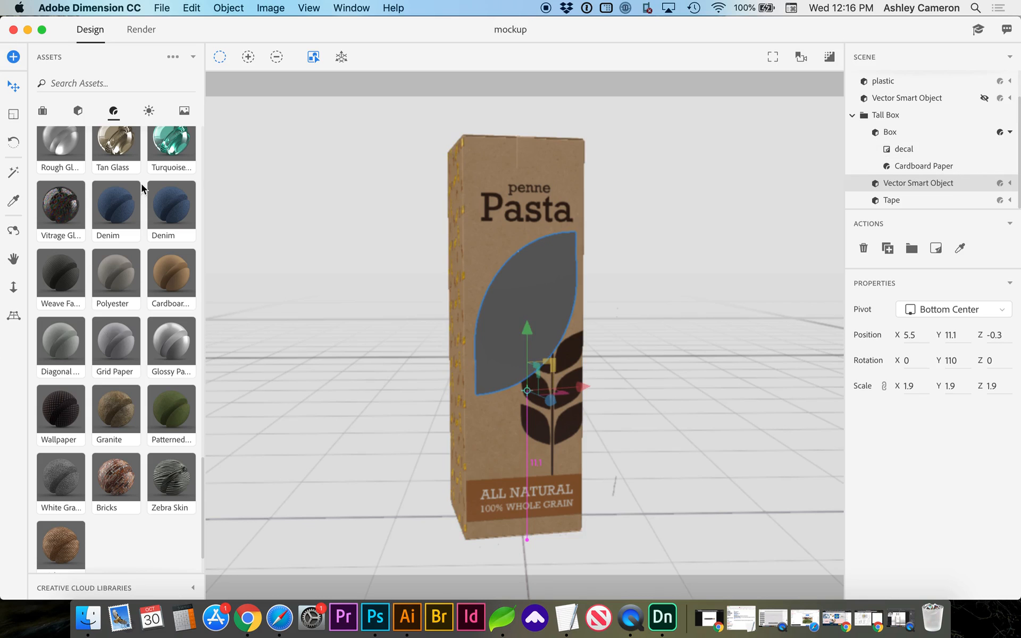
pyautogui.scroll(5, 117, 199)
pyautogui.scroll(2, 116, 200)
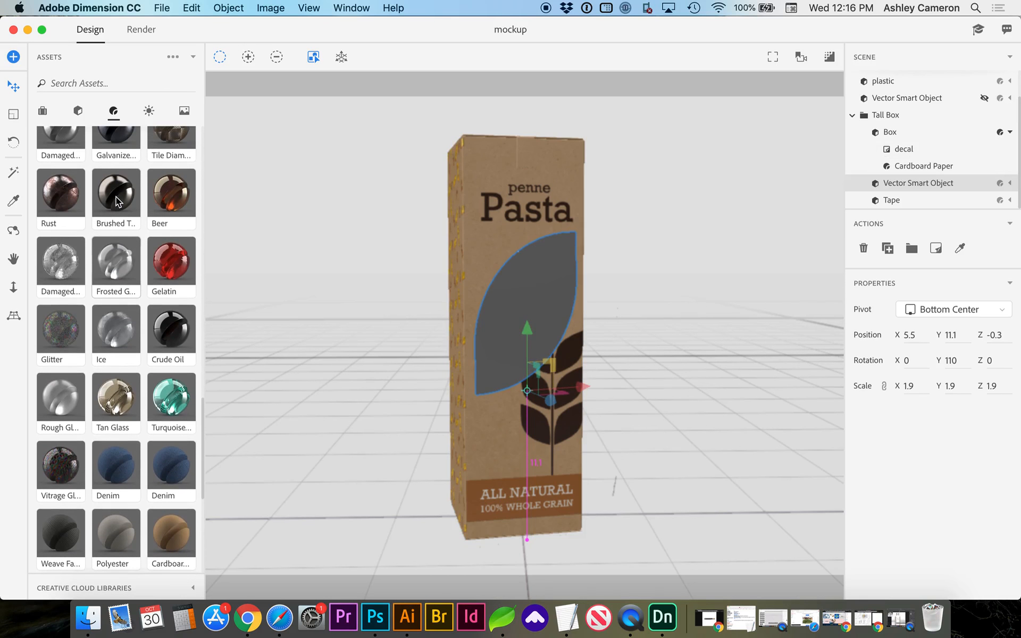
pyautogui.moveTo(116, 397); pyautogui.dragTo(539, 271)
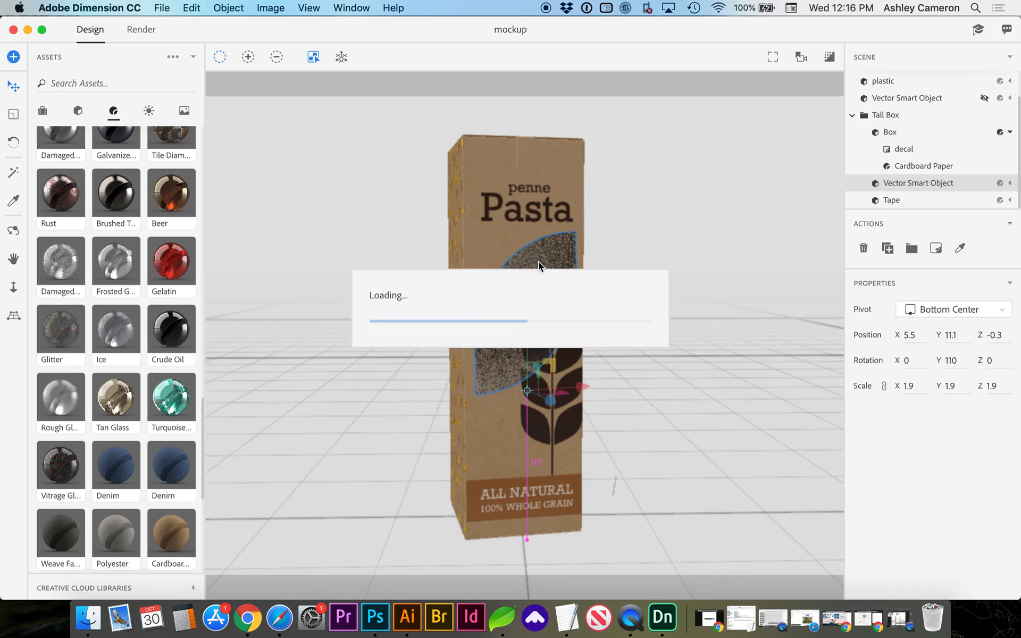
# - In the leaf material's properties, leave Base Color unchanged and lower Opacity to 0.6
pyautogui.click(893, 187)
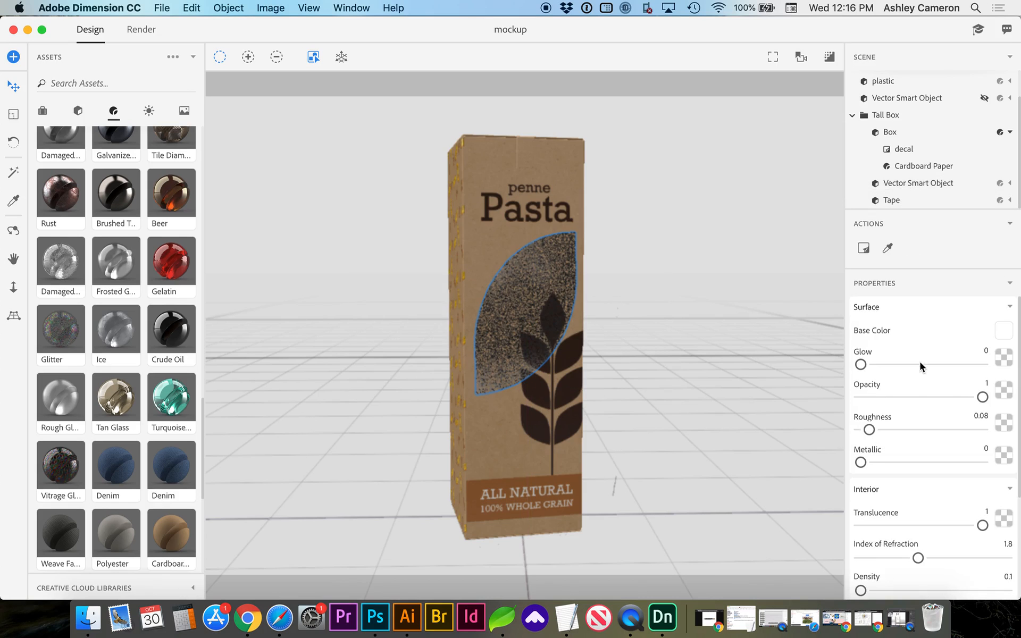
pyautogui.click(1003, 330)
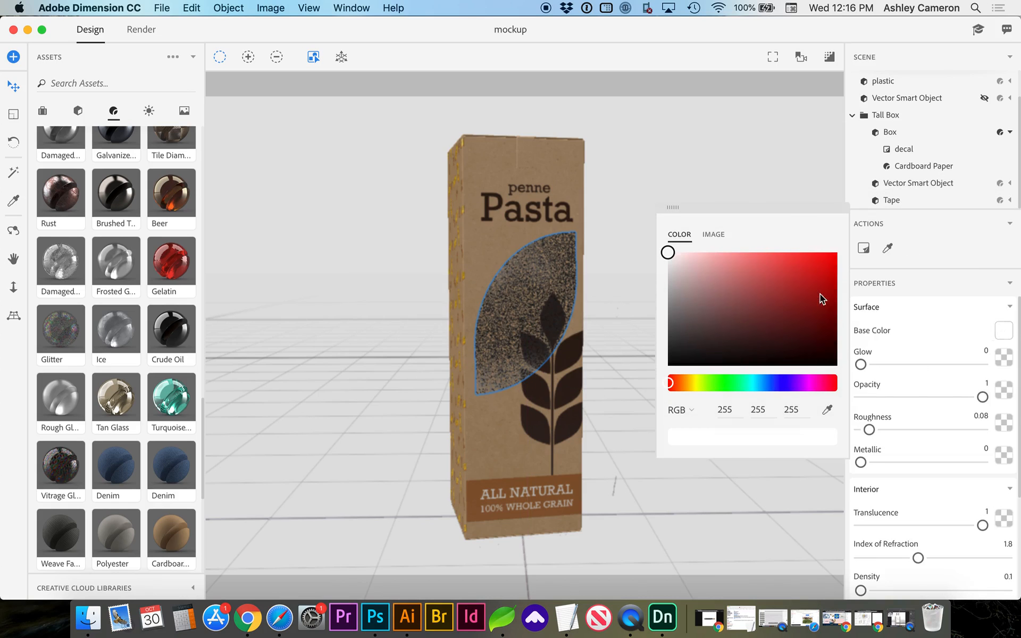
pyautogui.click(662, 244)
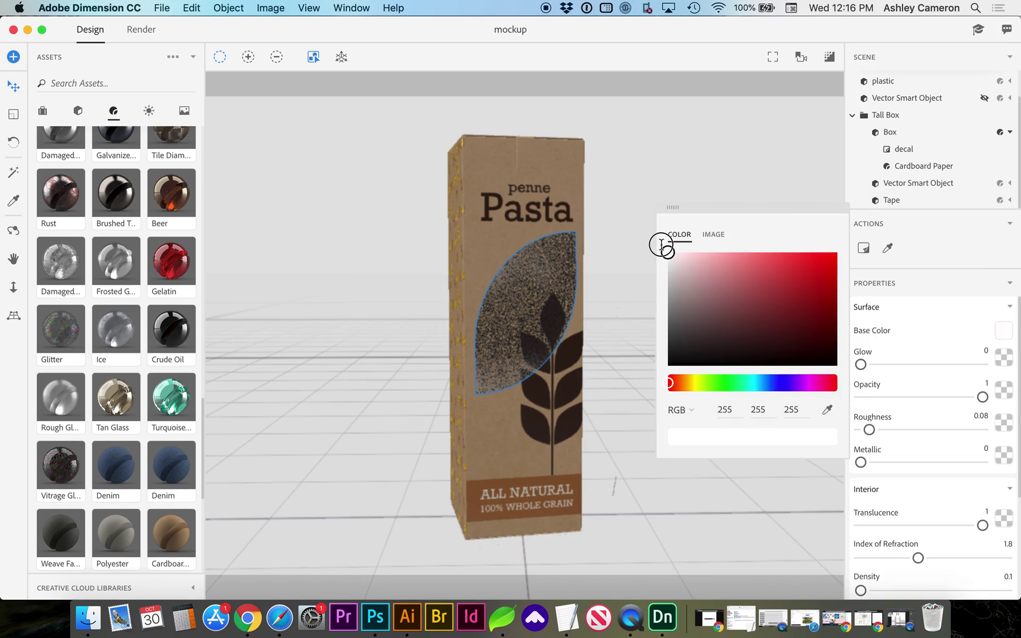
pyautogui.click(1004, 332)
pyautogui.moveTo(981, 397); pyautogui.dragTo(933, 396)
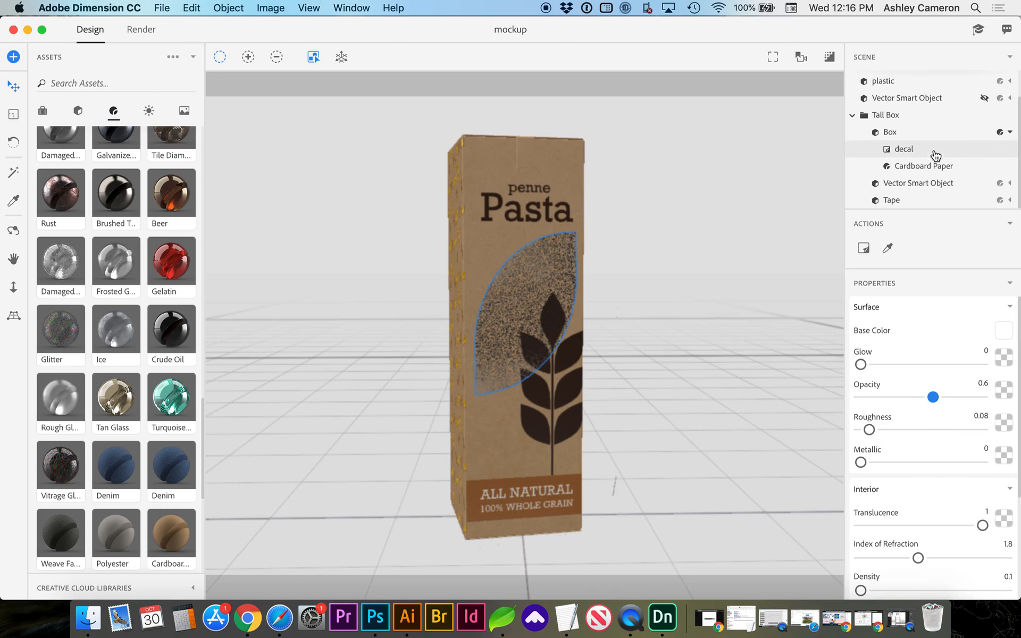
pyautogui.click(895, 182)
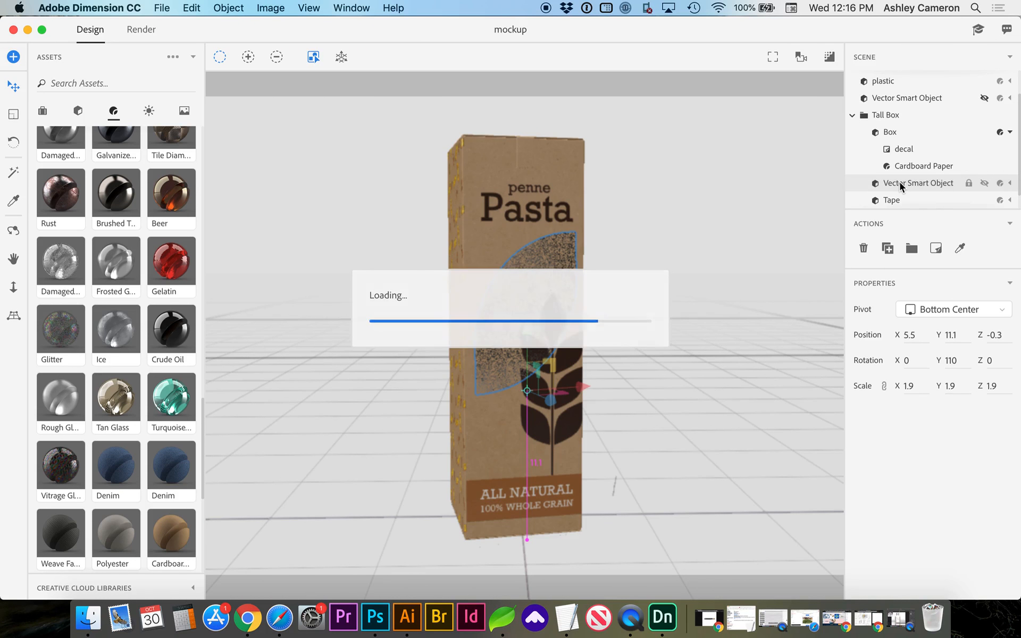
pyautogui.scroll(-2, 900, 182)
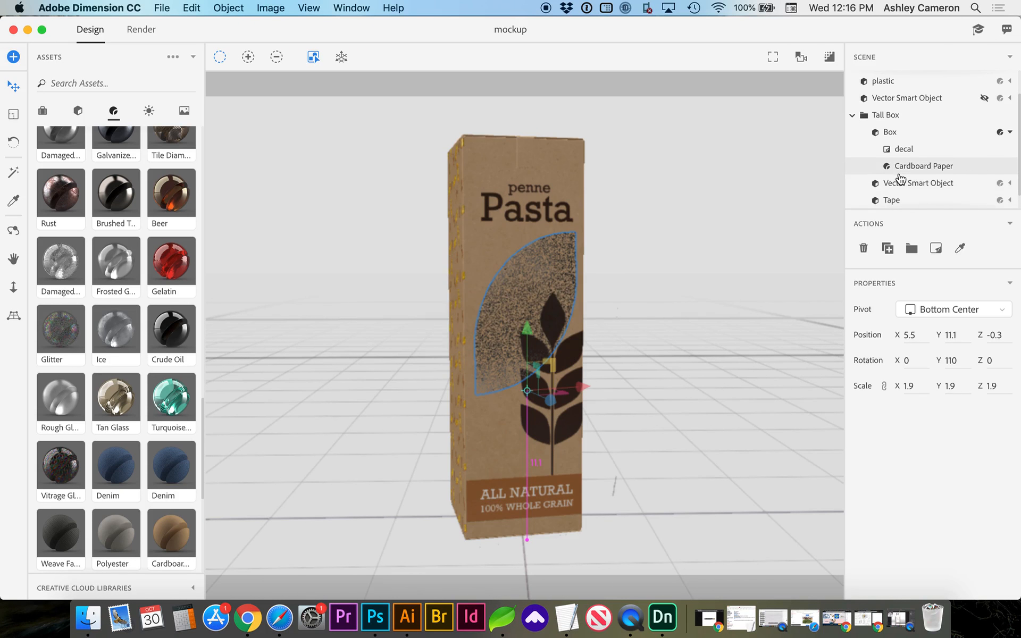
# - Move the new Vector Smart Object into Tall Box and rename the two objects 'window' and 'pasta'
pyautogui.moveTo(897, 201); pyautogui.dragTo(900, 172)
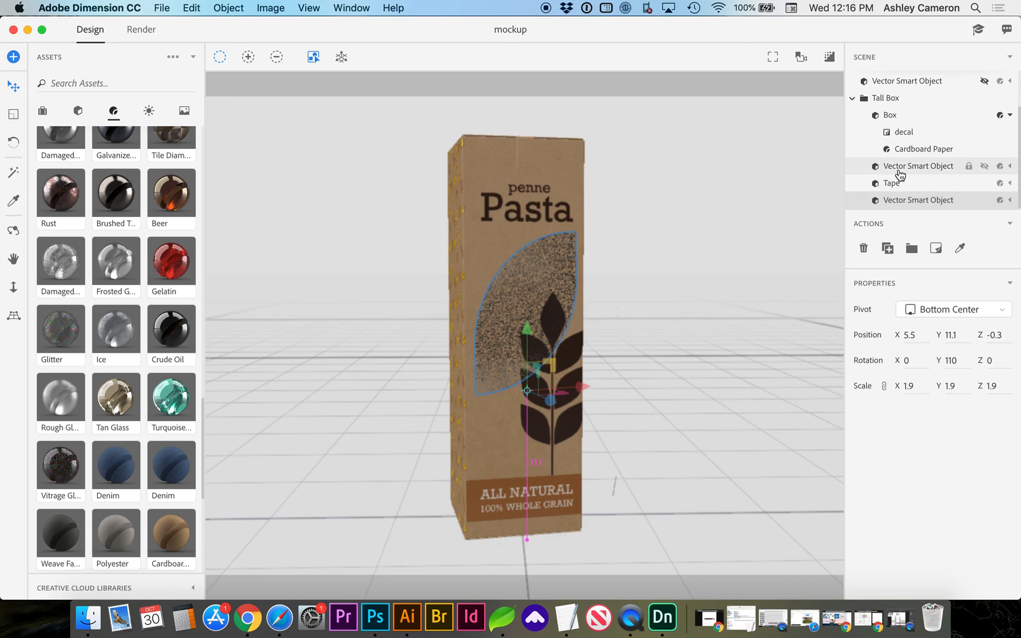
pyautogui.doubleClick(900, 169)
pyautogui.write('window')
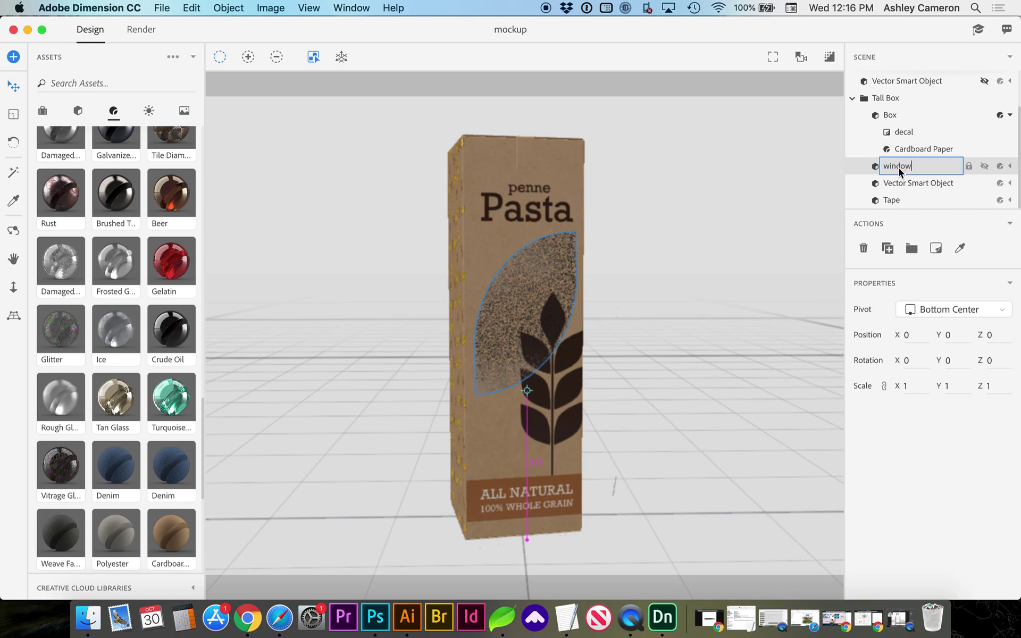
pyautogui.press('Return')
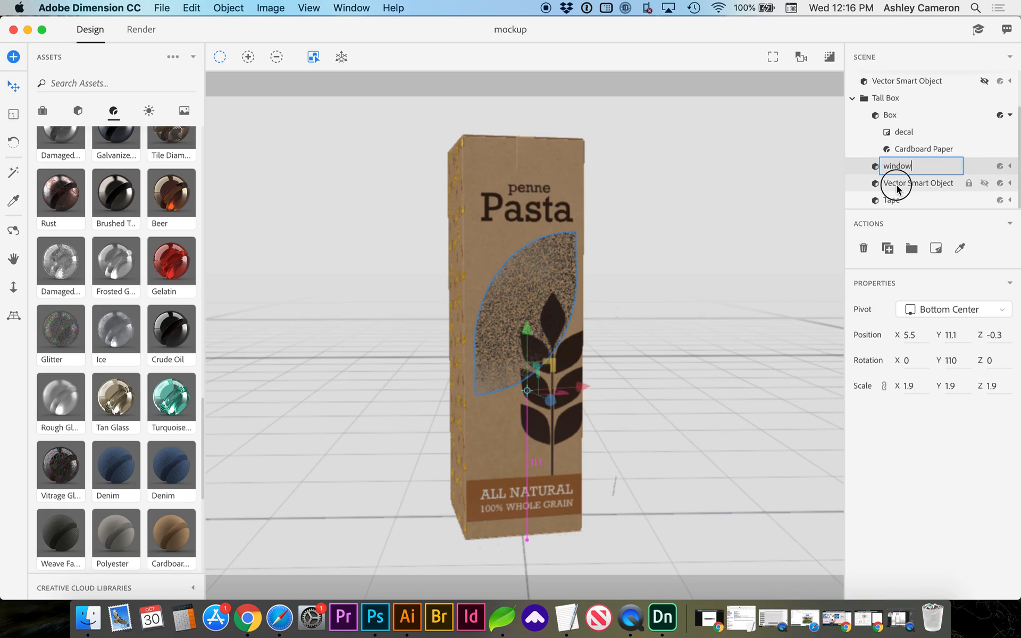
pyautogui.doubleClick(896, 185)
pyautogui.write('pasta')
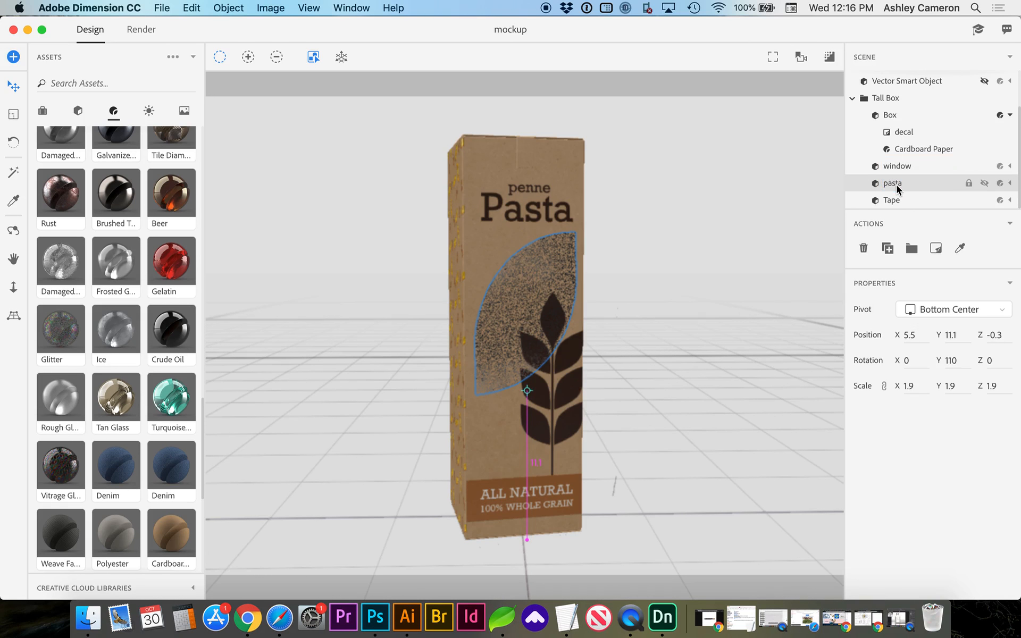
pyautogui.press('Return')
pyautogui.click(408, 617)
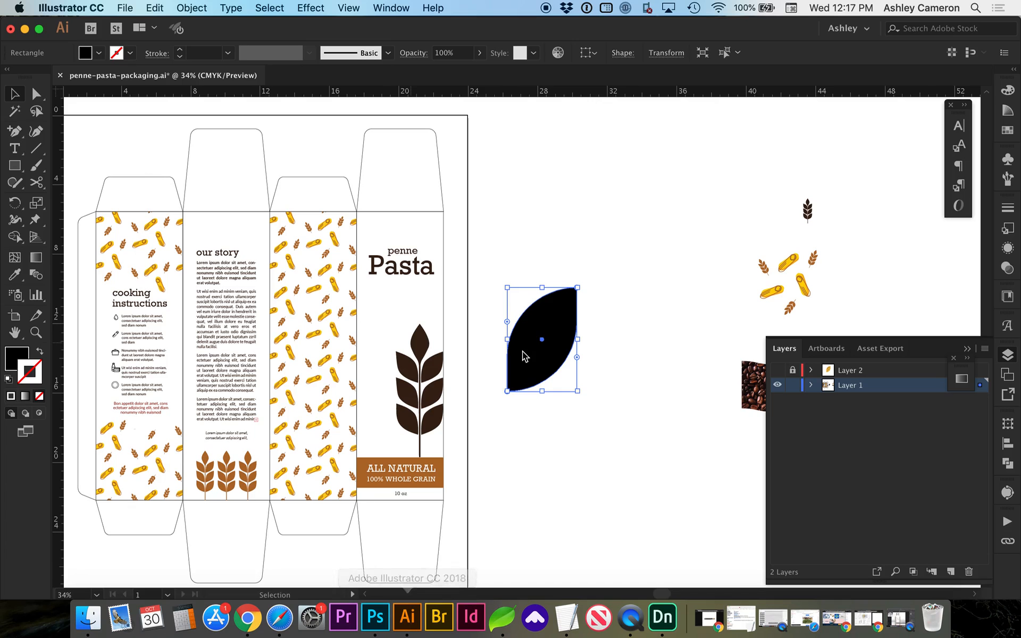
# - Show Layer 1, direct-select the pasta photo inside the leaf, and paste a full copy beside the dieline
pyautogui.click(777, 385)
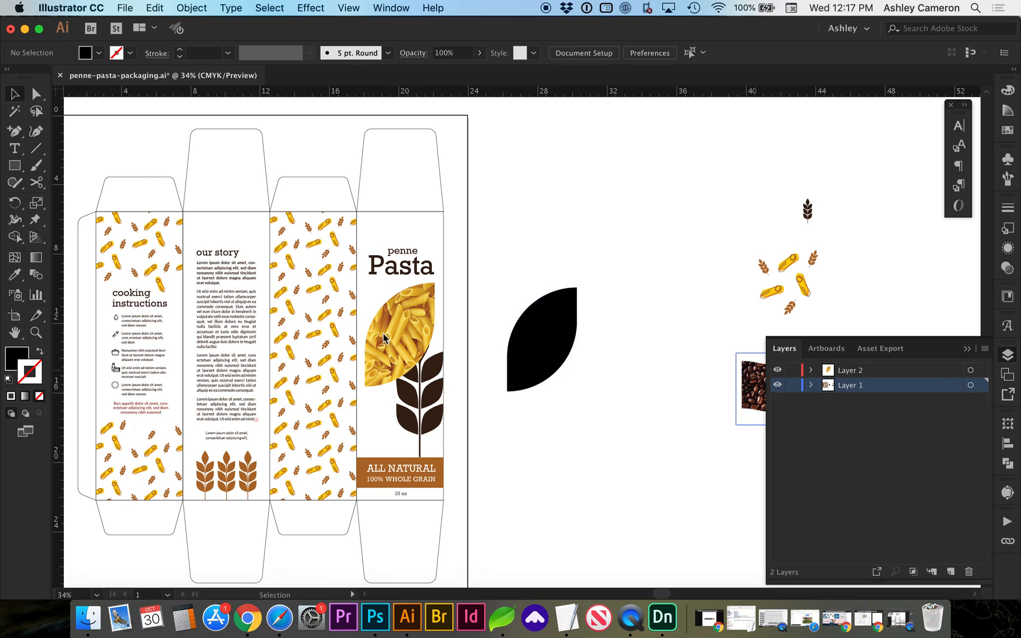
pyautogui.press('a')
pyautogui.click(401, 328)
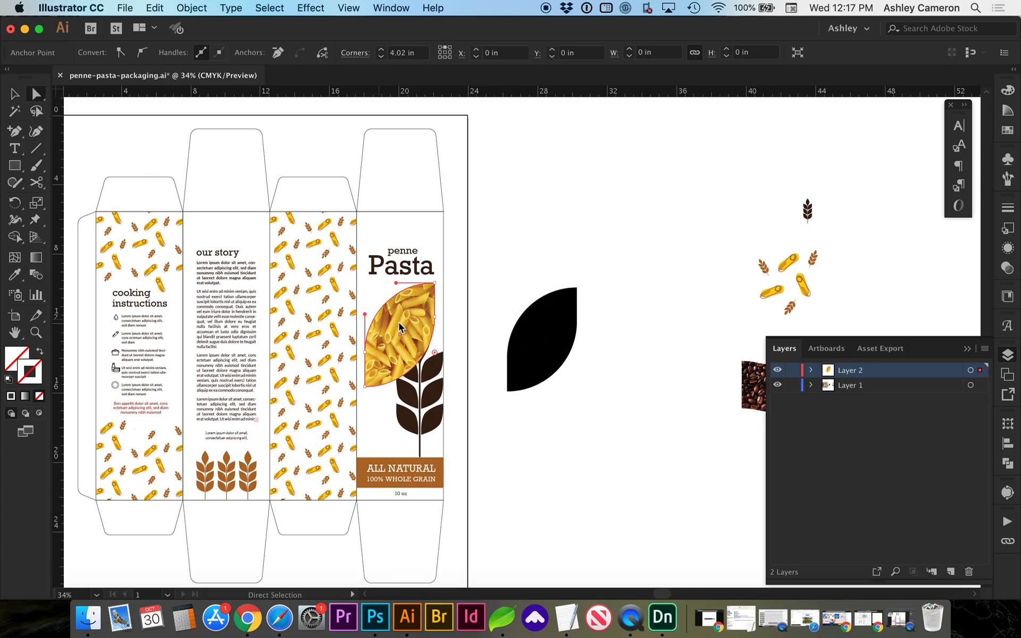
pyautogui.click(535, 237)
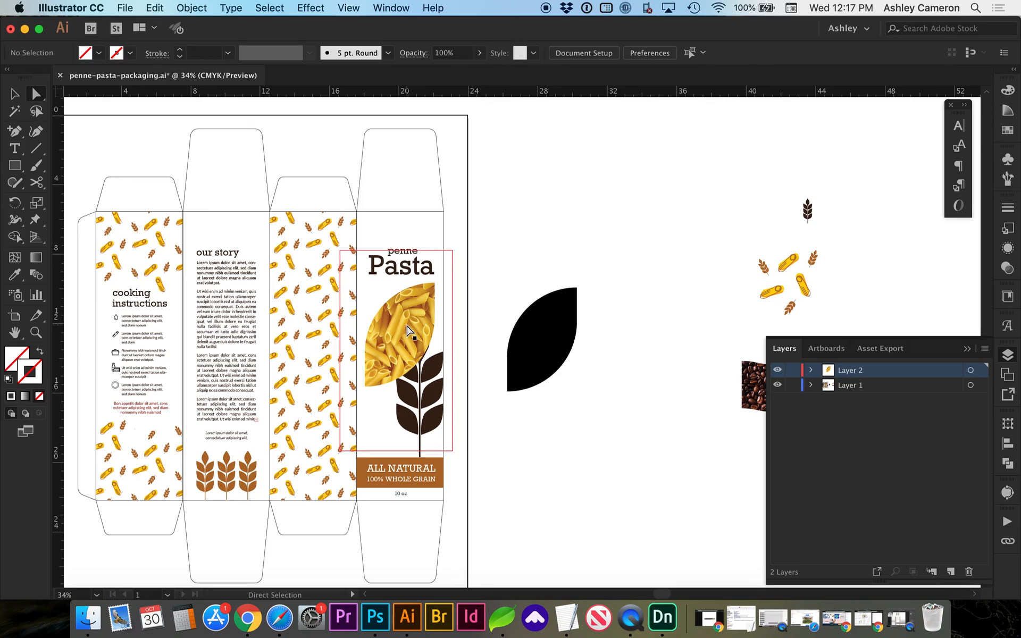
pyautogui.click(407, 324)
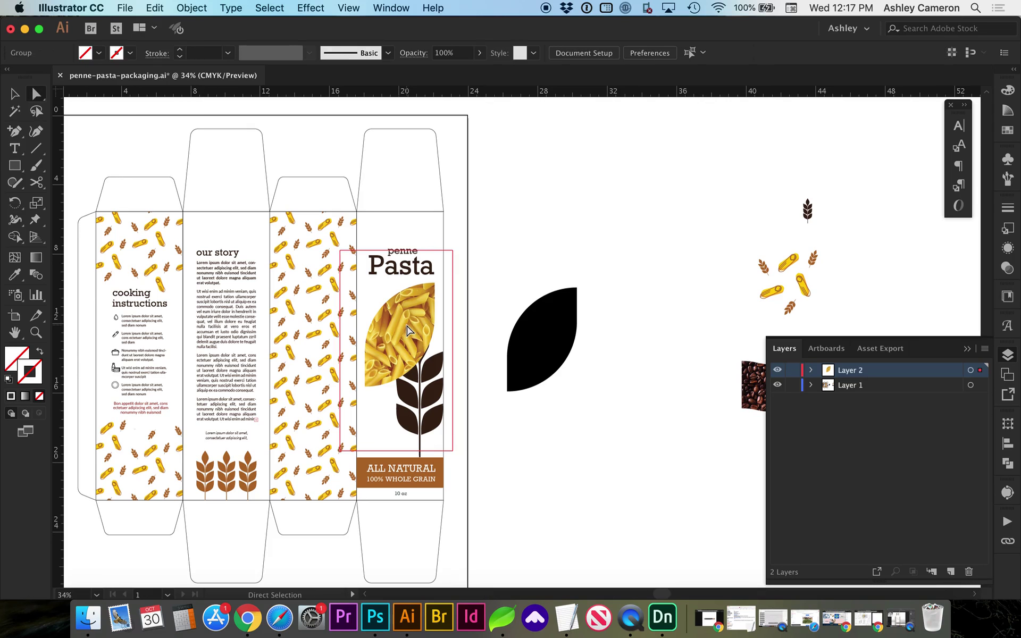
pyautogui.click(543, 328)
pyautogui.press('super+v')
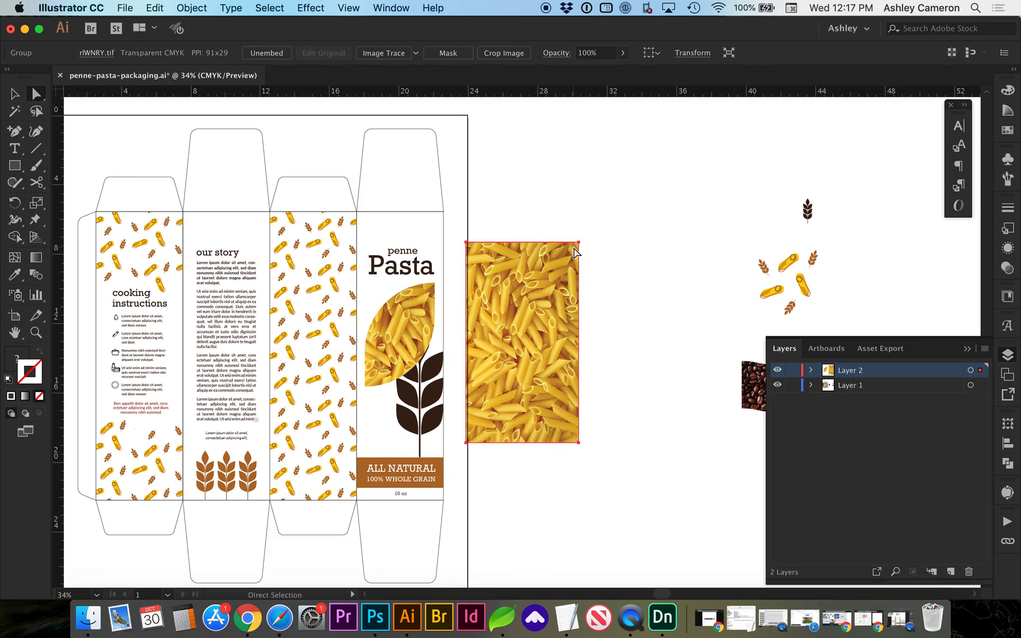
pyautogui.click(375, 616)
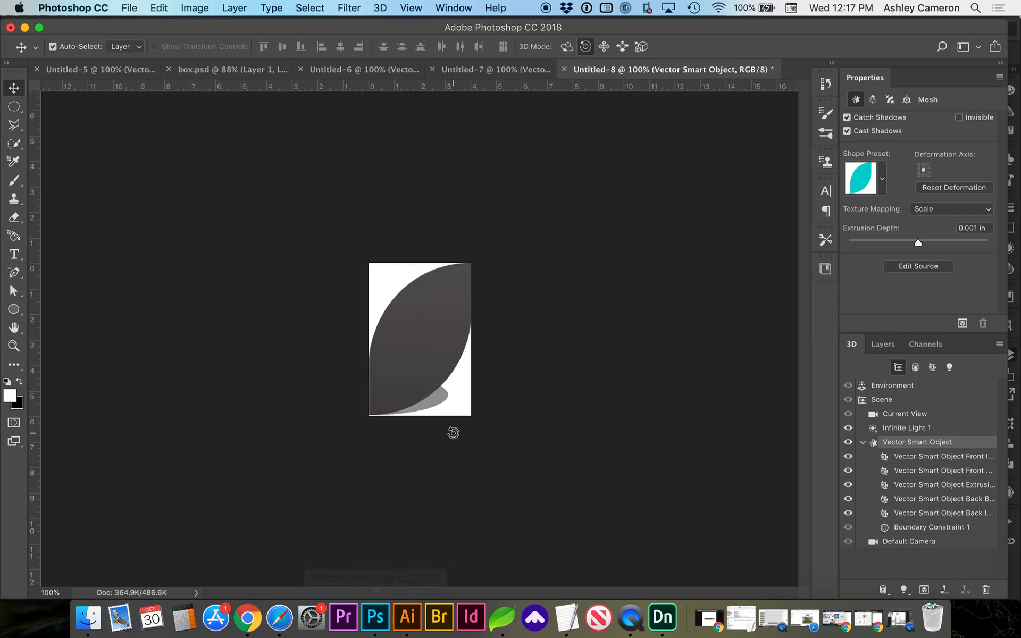
# - Create a new clipboard-sized document and paste the pasta photo in as a smart object
pyautogui.press('super+n')
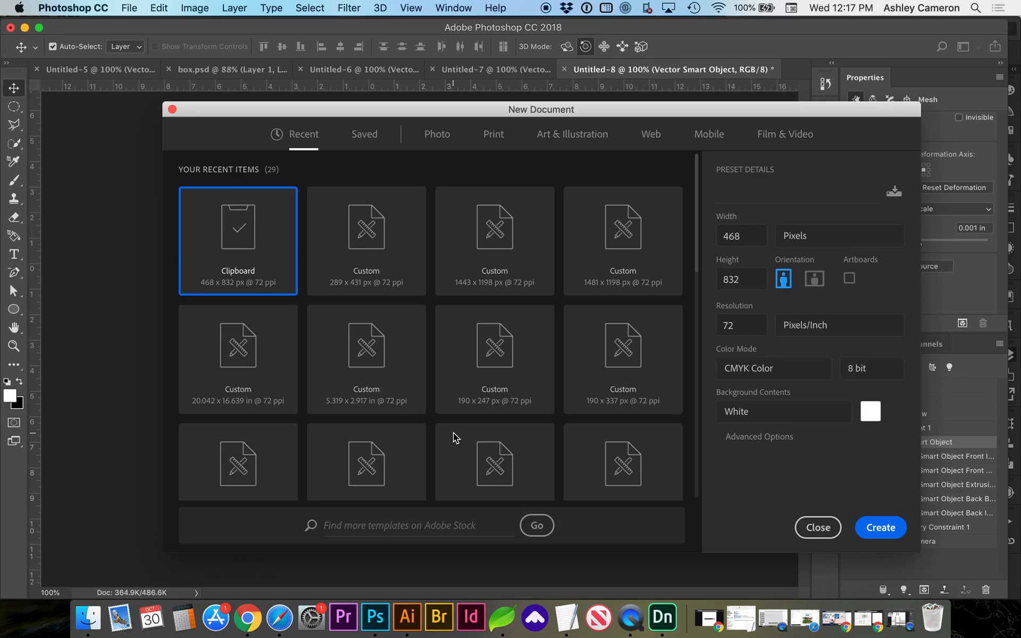
pyautogui.press('Return')
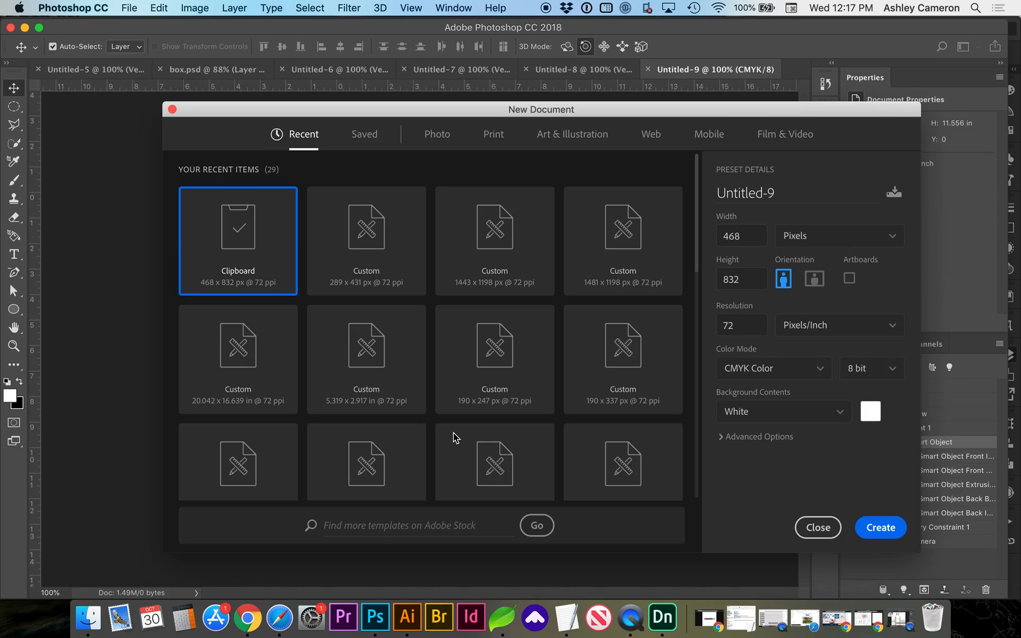
pyautogui.press('super+v')
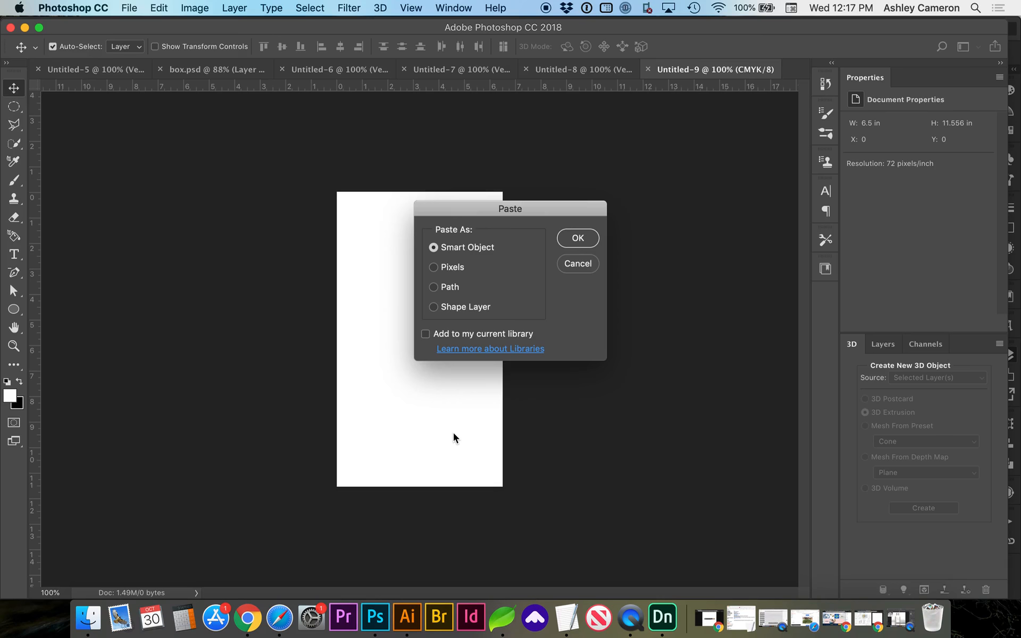
pyautogui.press('Return')
pyautogui.press('Return')
# - Save the document as a JPEG with default quality settings
pyautogui.press('super+s')
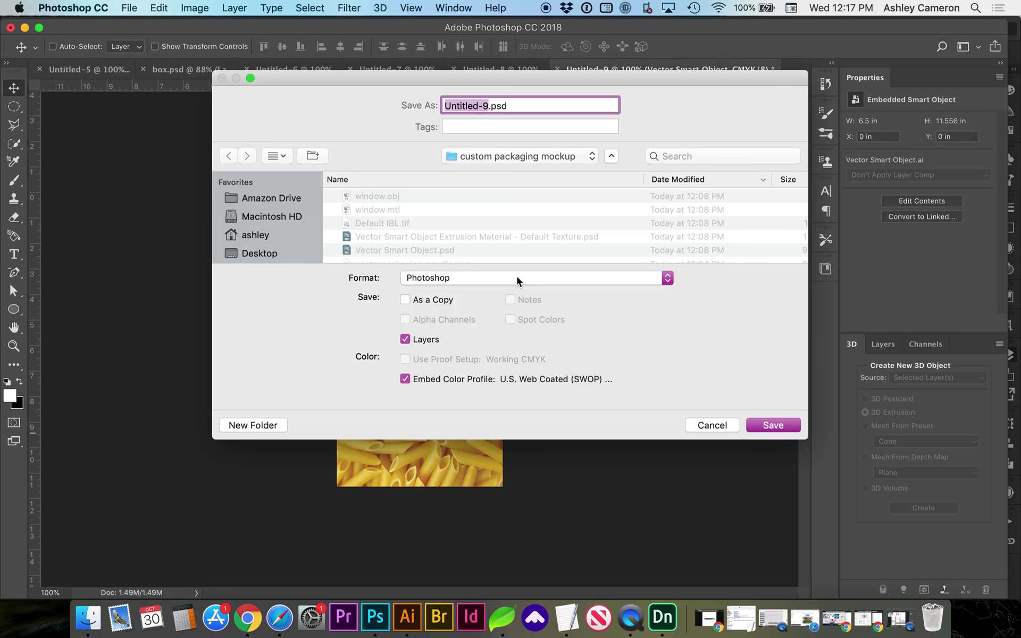
pyautogui.click(517, 276)
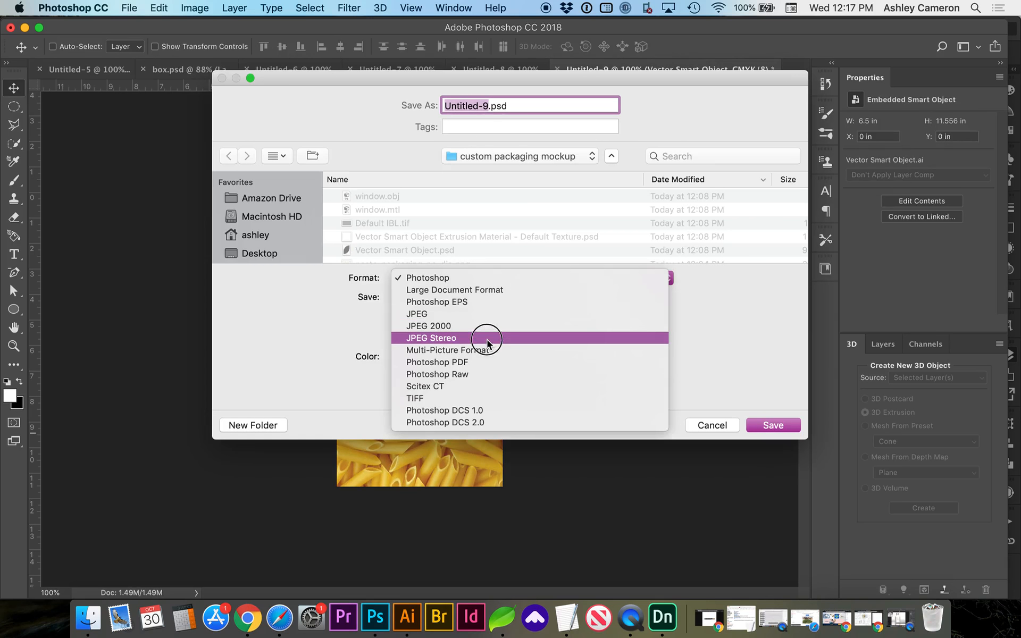
pyautogui.click(478, 315)
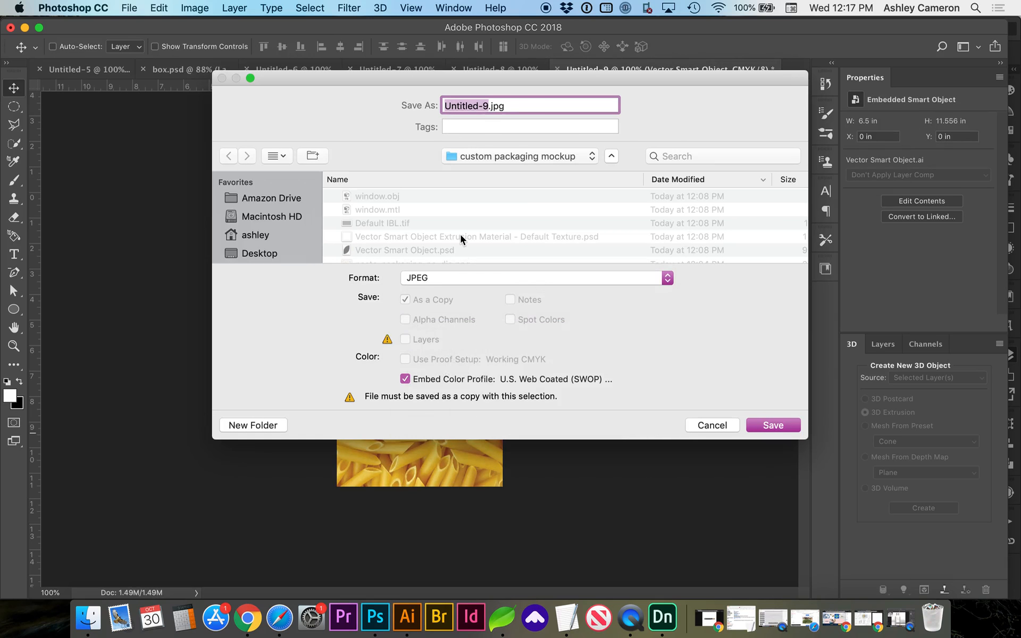
pyautogui.scroll(-3, 461, 237)
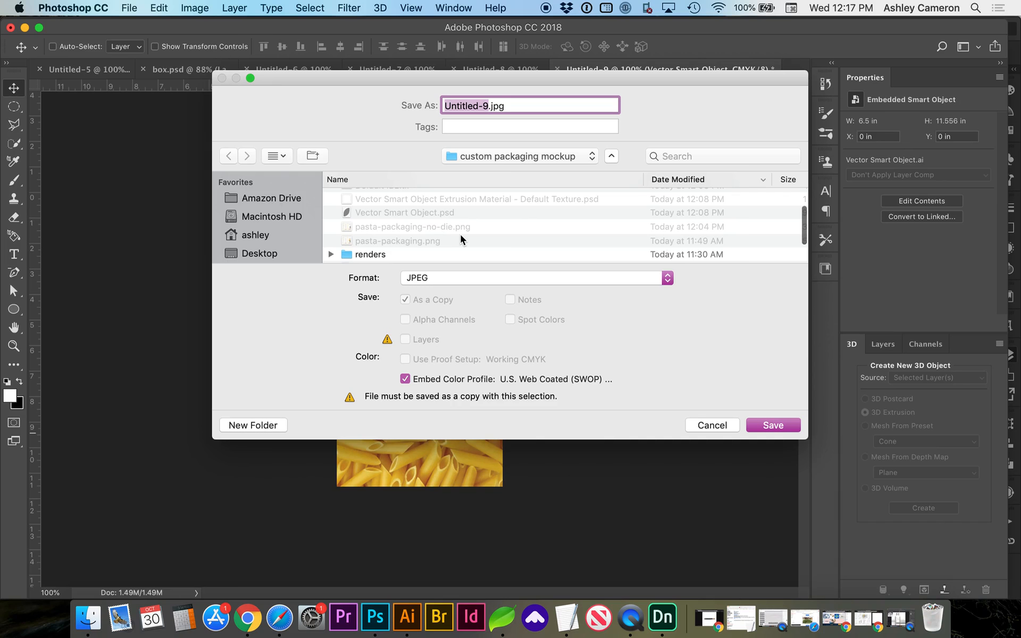
pyautogui.write('pasta')
pyautogui.press('Return')
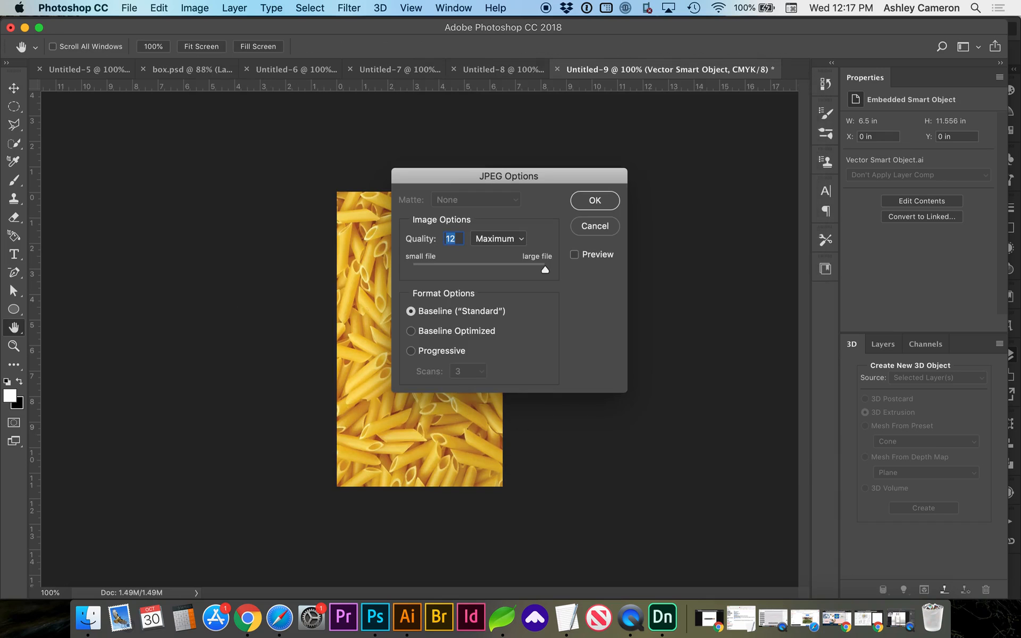
pyautogui.click(594, 200)
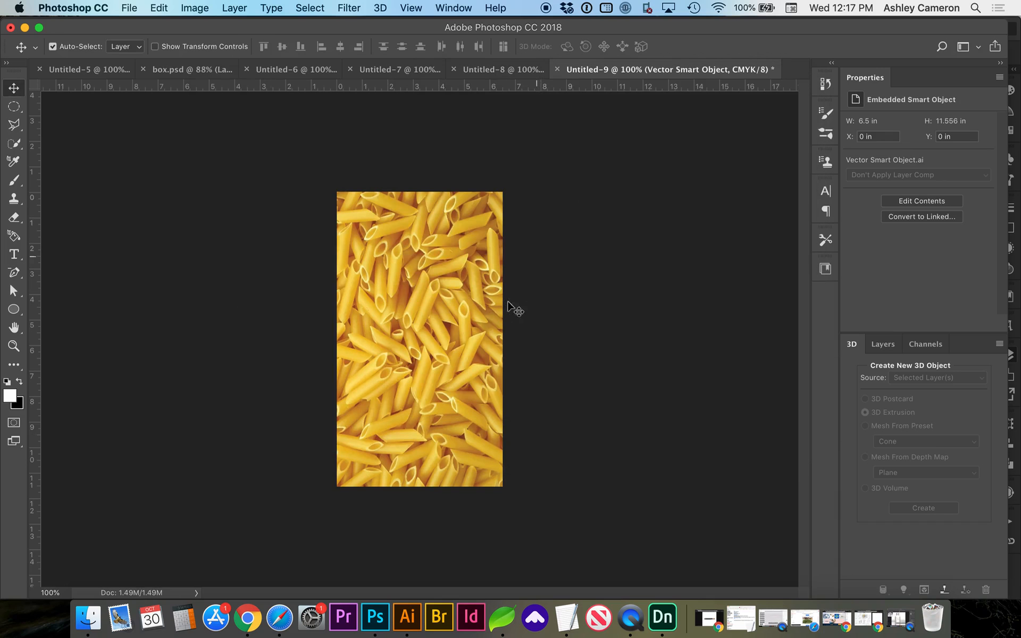
# - In Dimension, place pasta.jpg as a graphic on the pasta object's surface
pyautogui.click(658, 617)
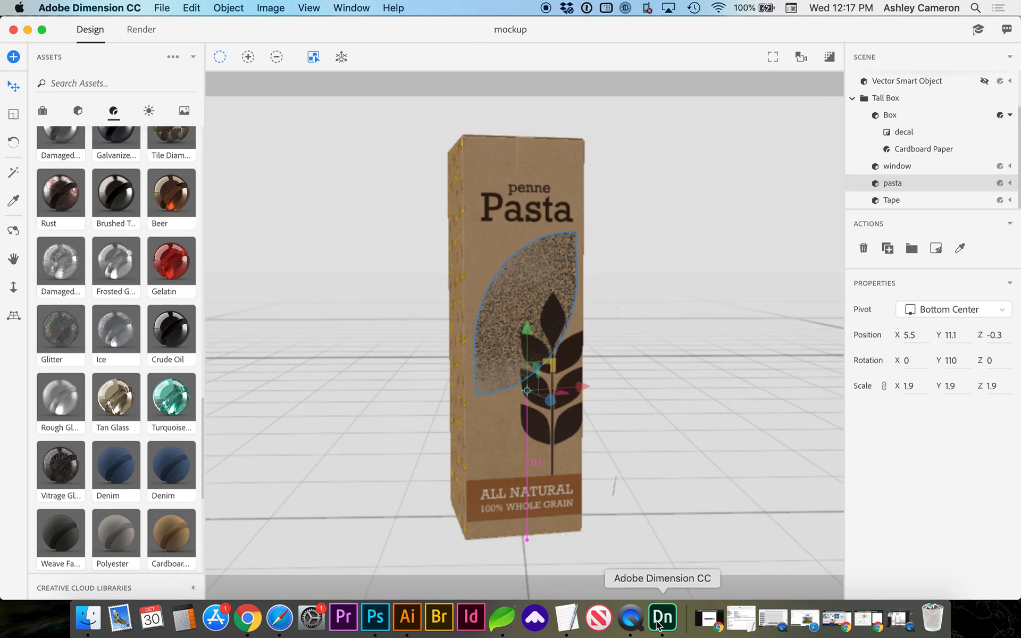
pyautogui.click(1009, 183)
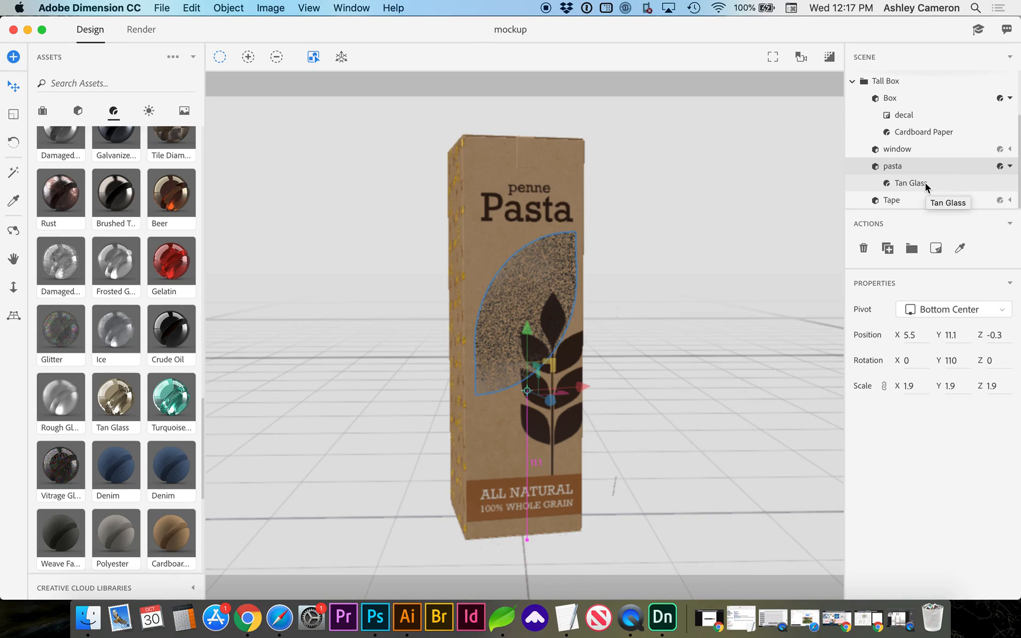
pyautogui.click(939, 250)
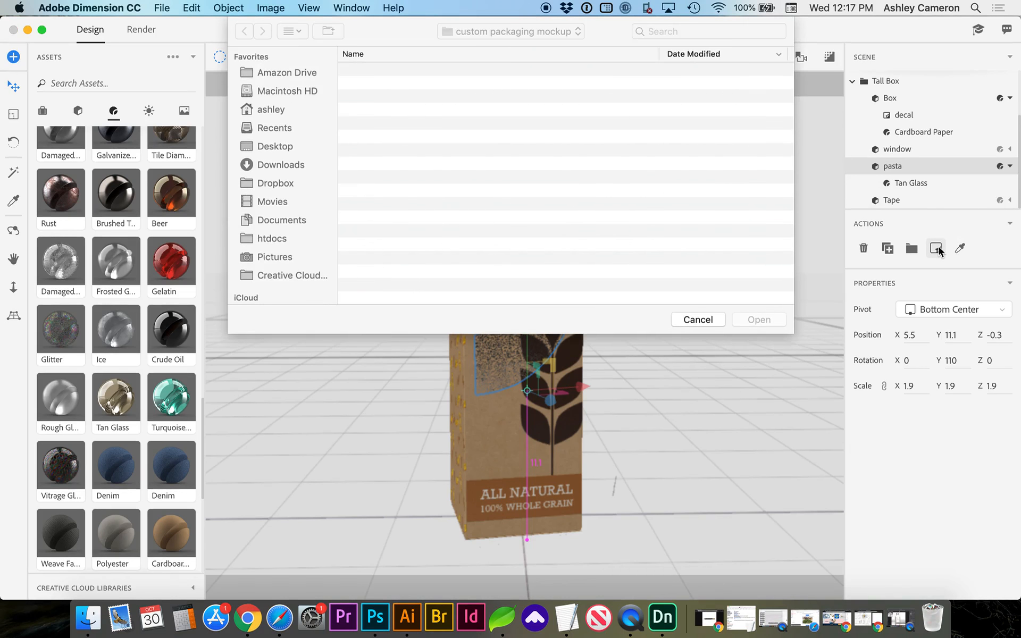
pyautogui.click(386, 73)
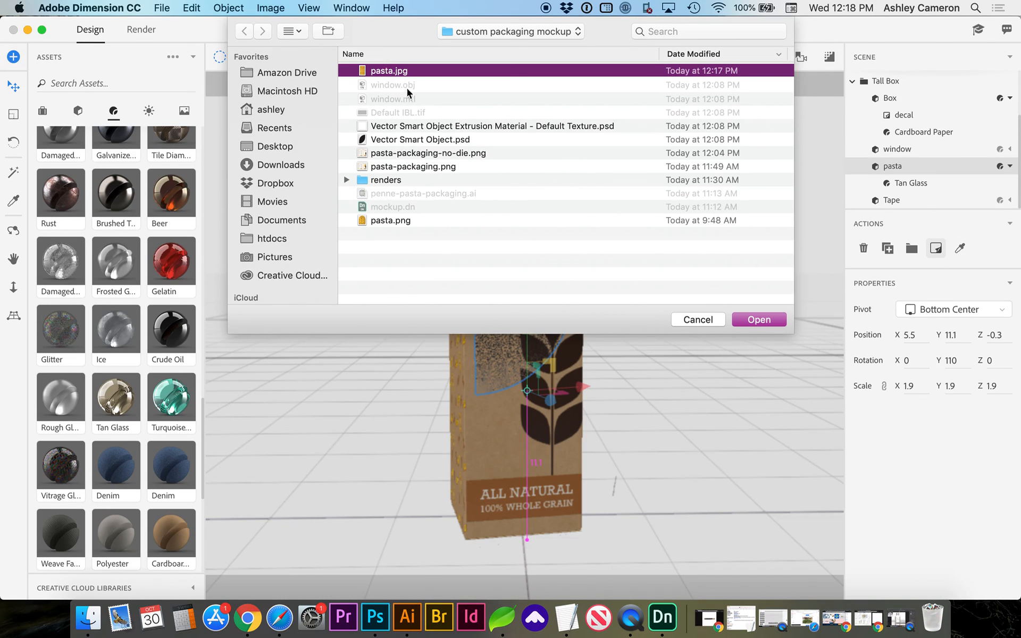
pyautogui.click(754, 319)
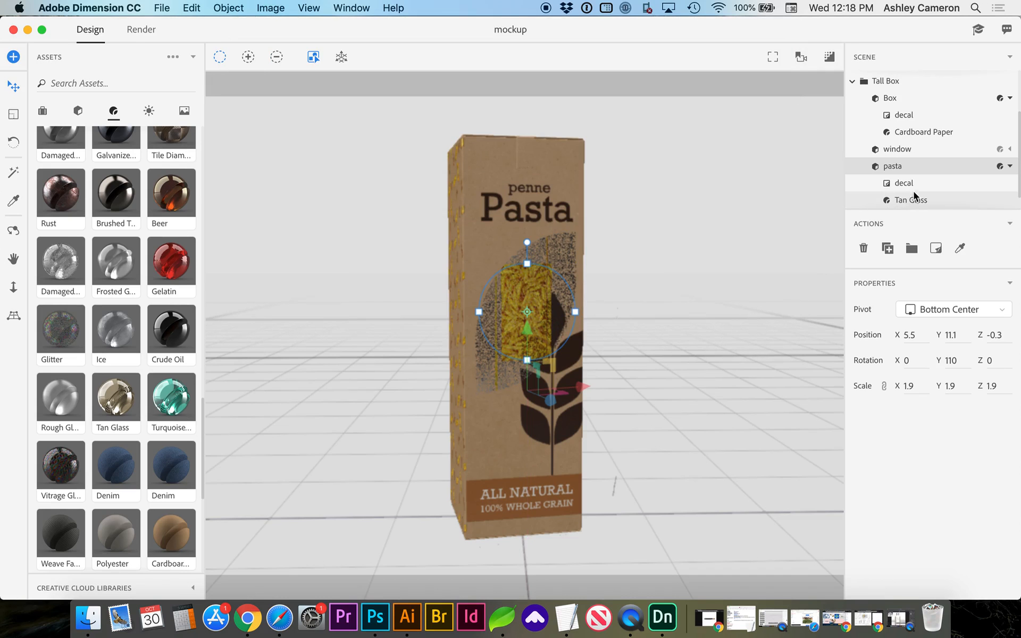
# - Try removing the pasta object's Tan Glass material, then reselect the object, its decal and the material
pyautogui.click(911, 199)
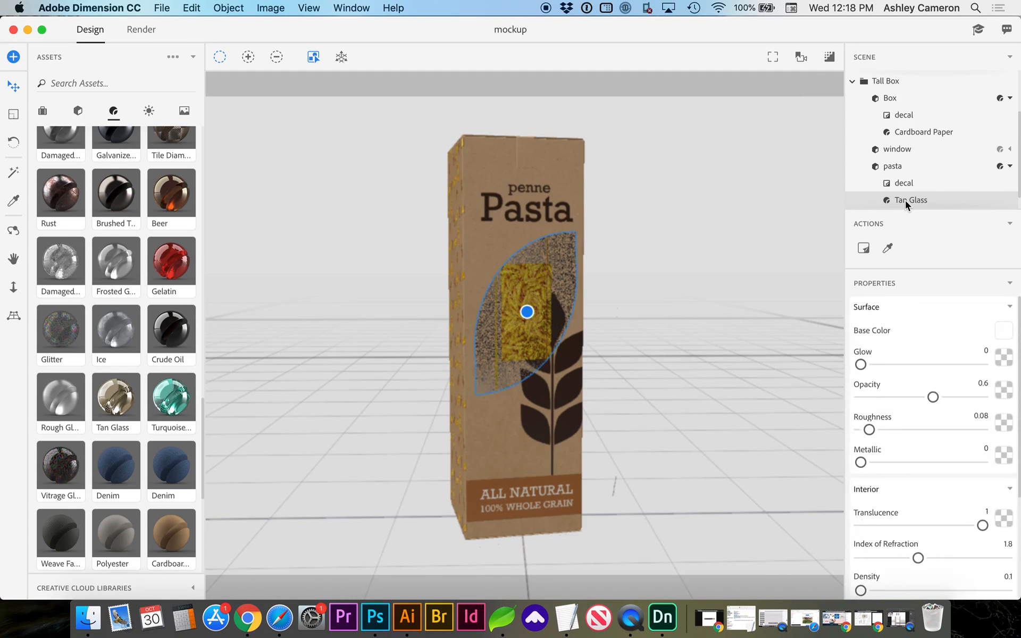
pyautogui.press('BackSpace')
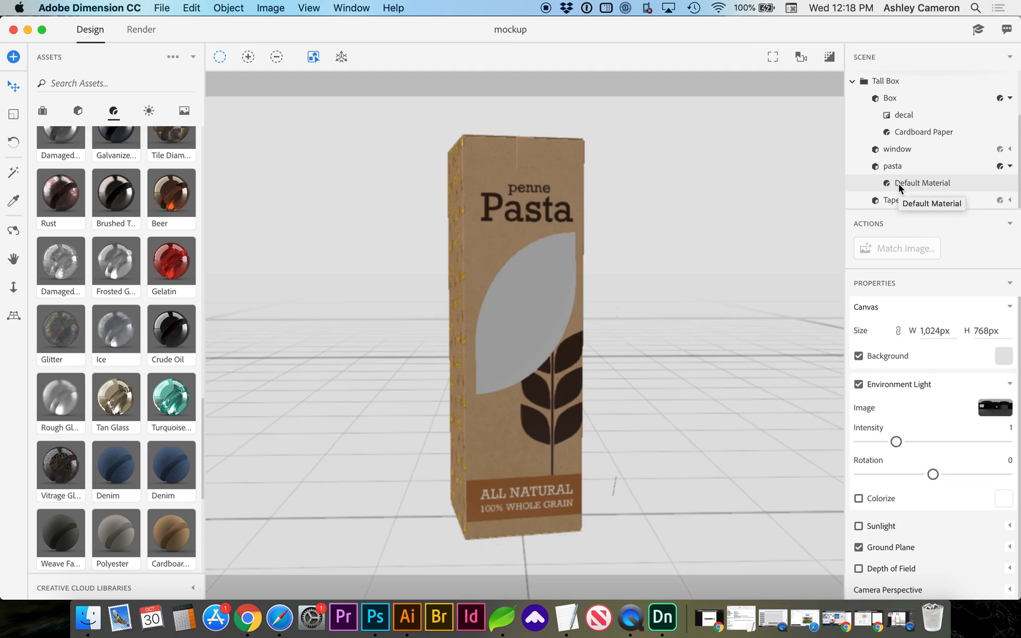
pyautogui.click(899, 185)
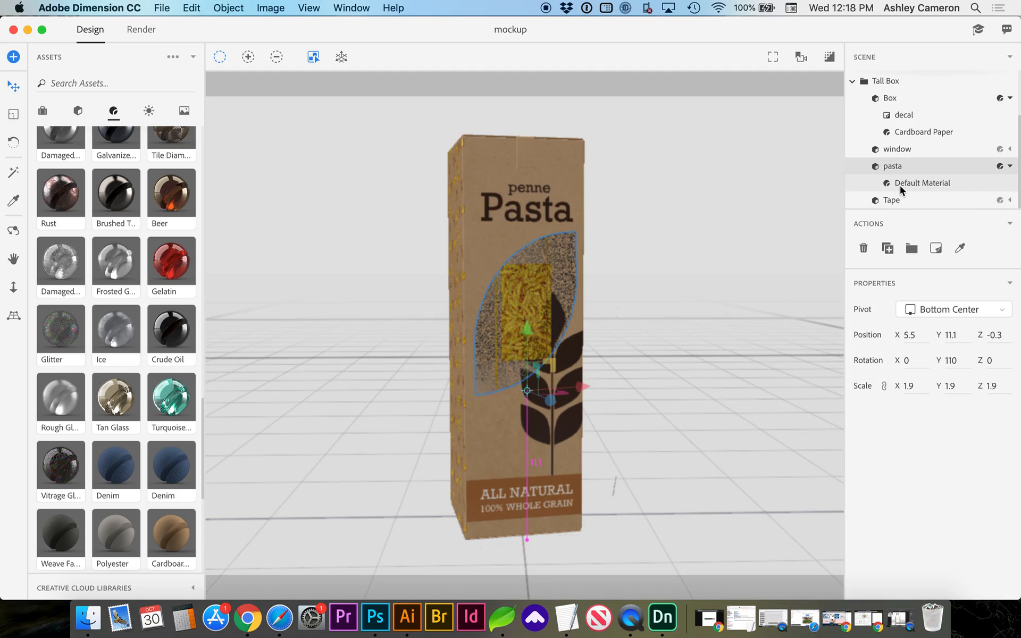
pyautogui.click(900, 190)
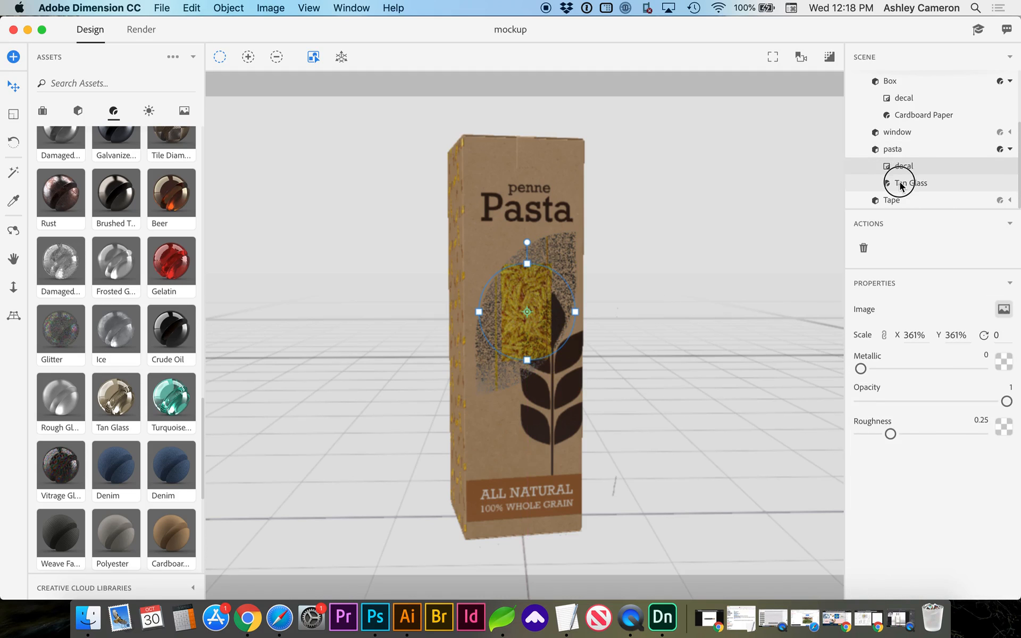
pyautogui.click(899, 182)
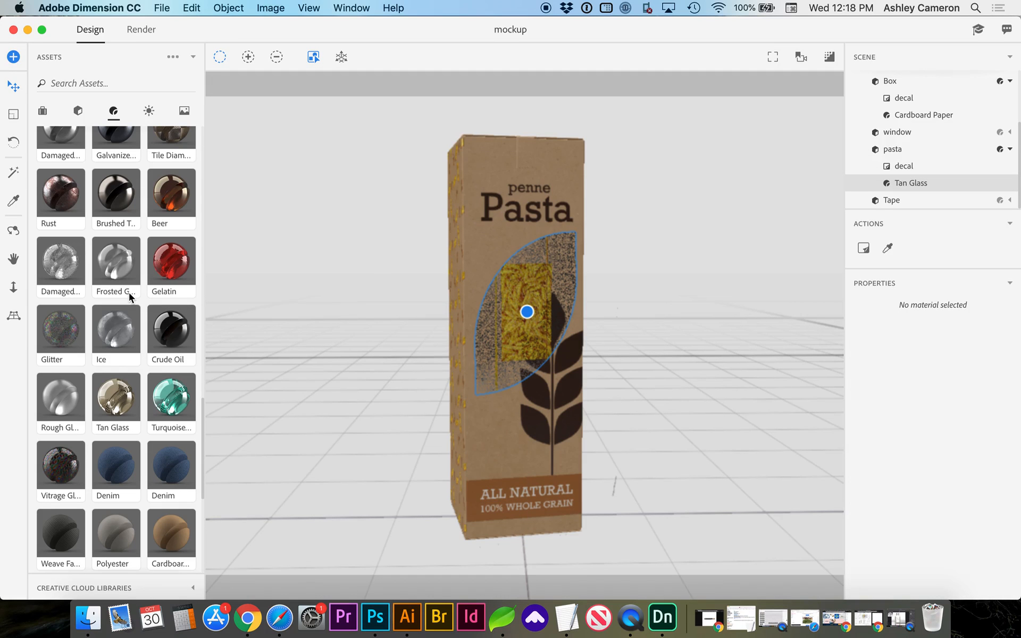
pyautogui.scroll(-3, 128, 292)
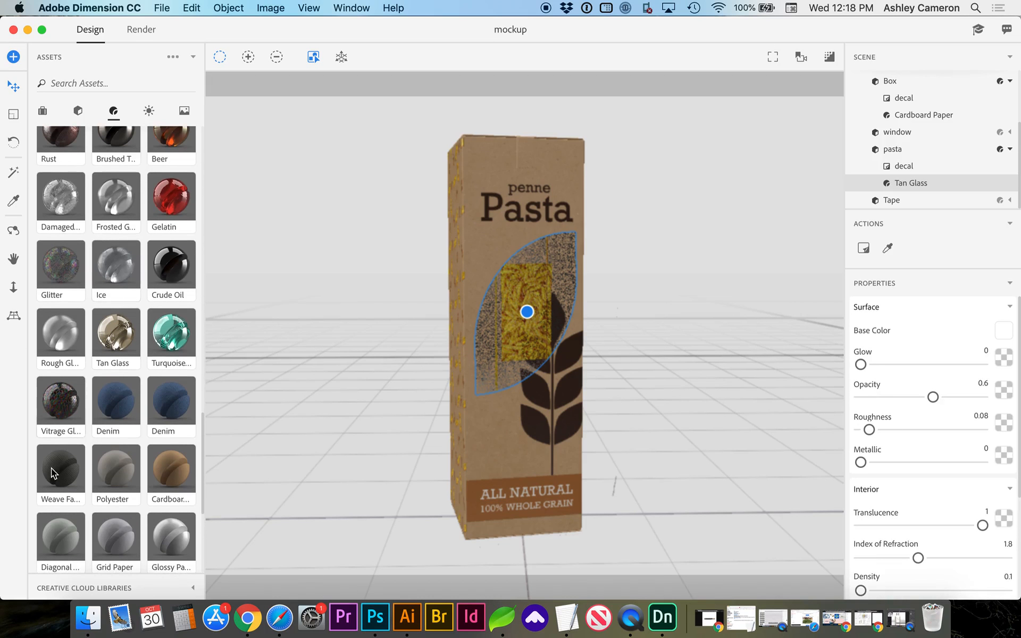
pyautogui.scroll(10, 115, 476)
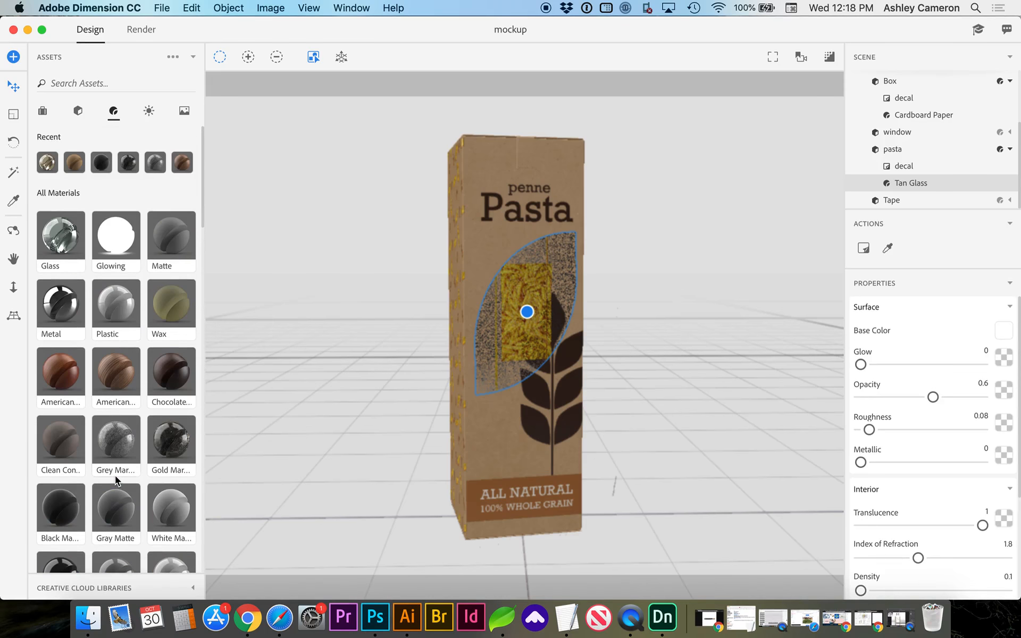
# - Apply a Matte material to the pasta object in place of Tan Glass so the photo appears solid
pyautogui.click(173, 240)
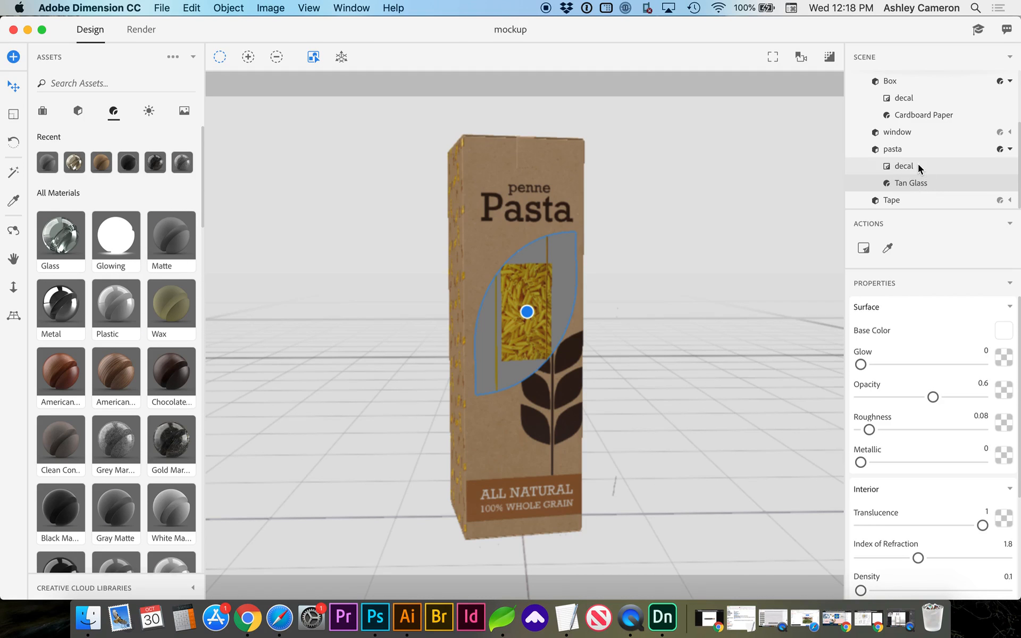
pyautogui.click(906, 164)
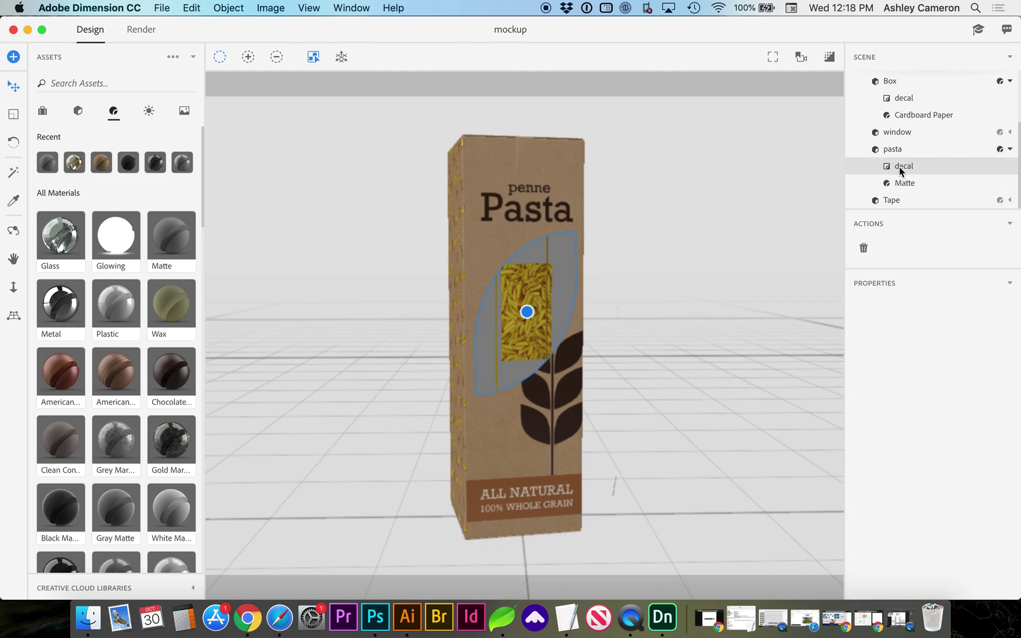
pyautogui.click(542, 281)
pyautogui.click(528, 315)
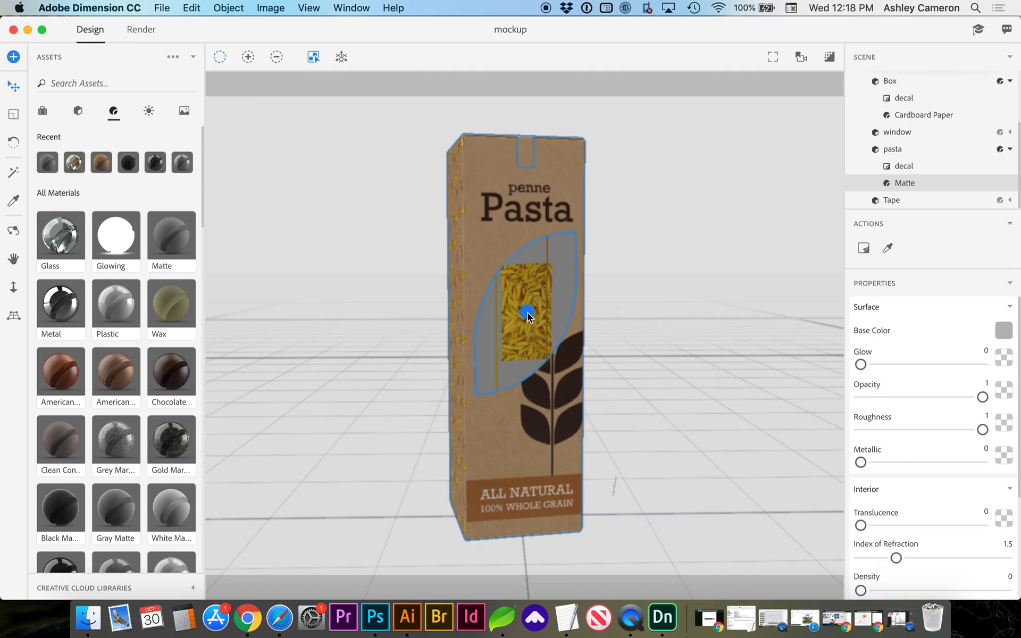
# - Scale the pasta decal up then down until it fills the leaf window, and check the result deselected
pyautogui.click(908, 165)
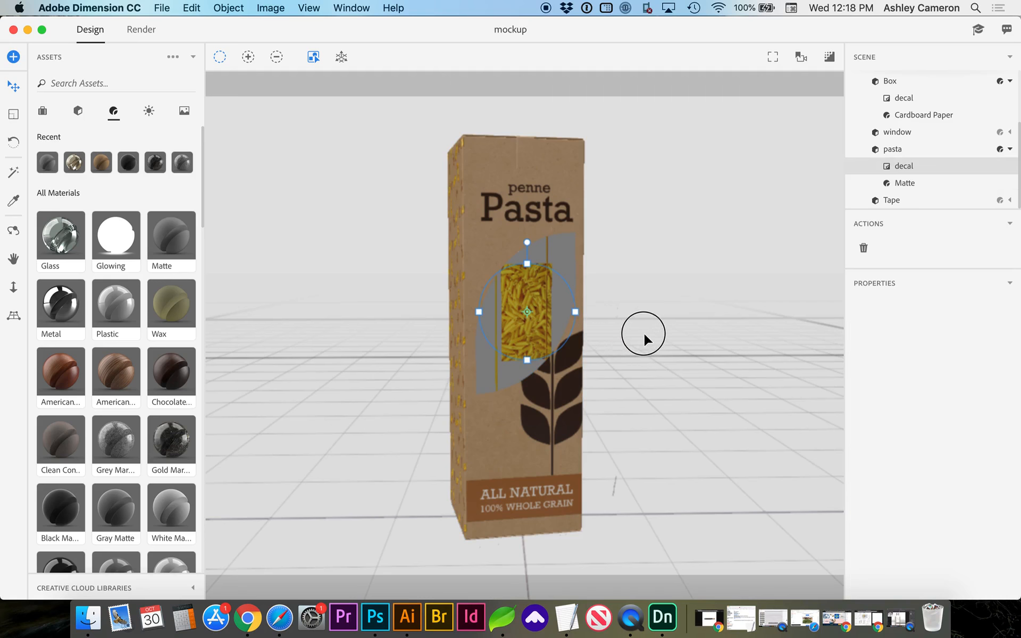
pyautogui.moveTo(576, 312); pyautogui.dragTo(576, 316)
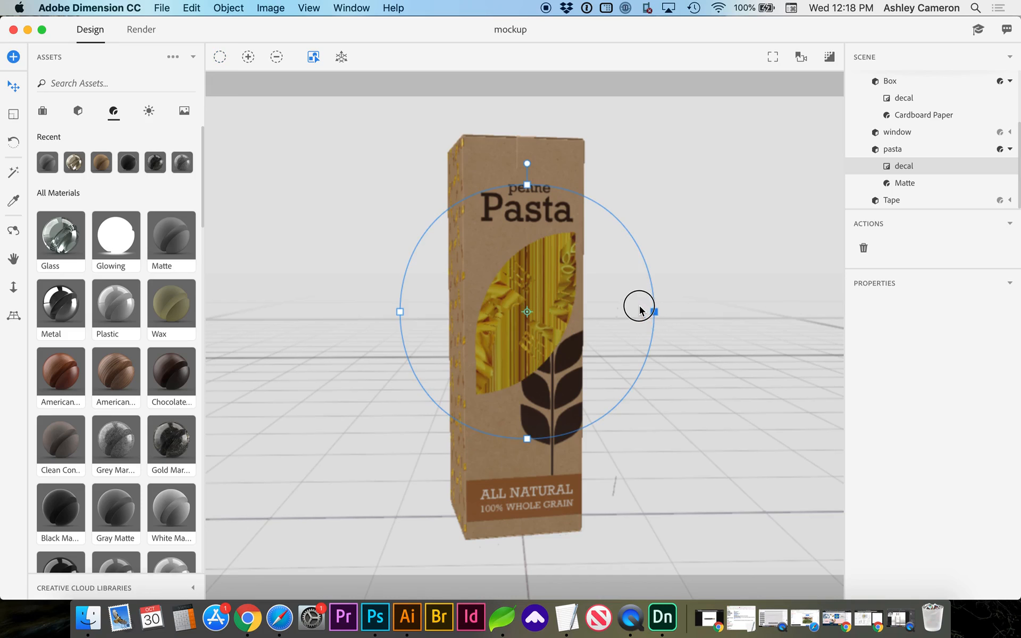
pyautogui.moveTo(654, 311)
pyautogui.mouseDown()
pyautogui.moveTo(617, 309)
pyautogui.moveTo(674, 320)
pyautogui.moveTo(636, 306)
pyautogui.mouseUp()
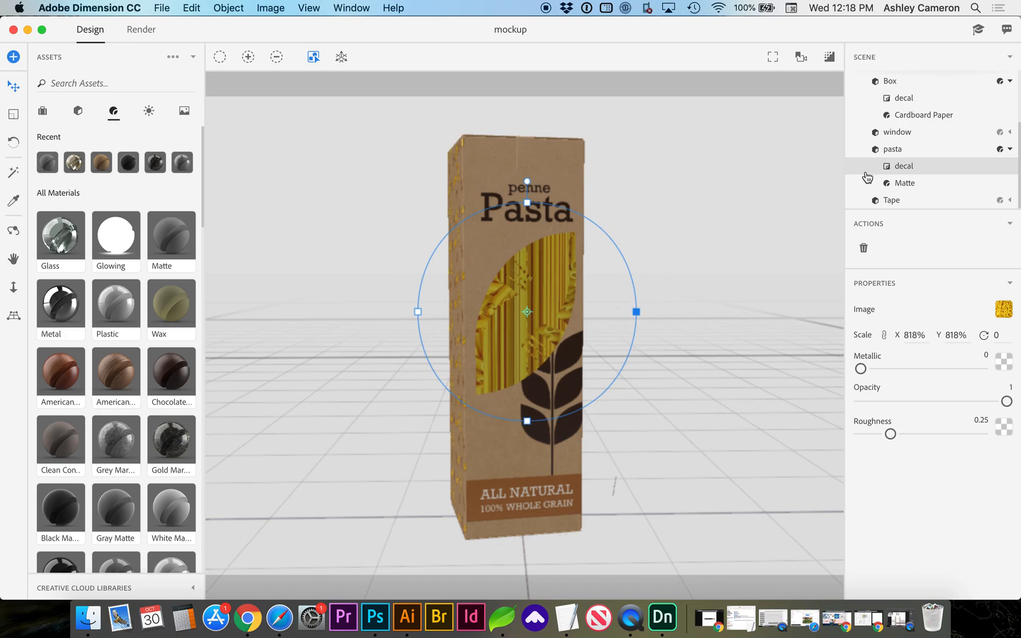
pyautogui.click(899, 165)
pyautogui.click(543, 324)
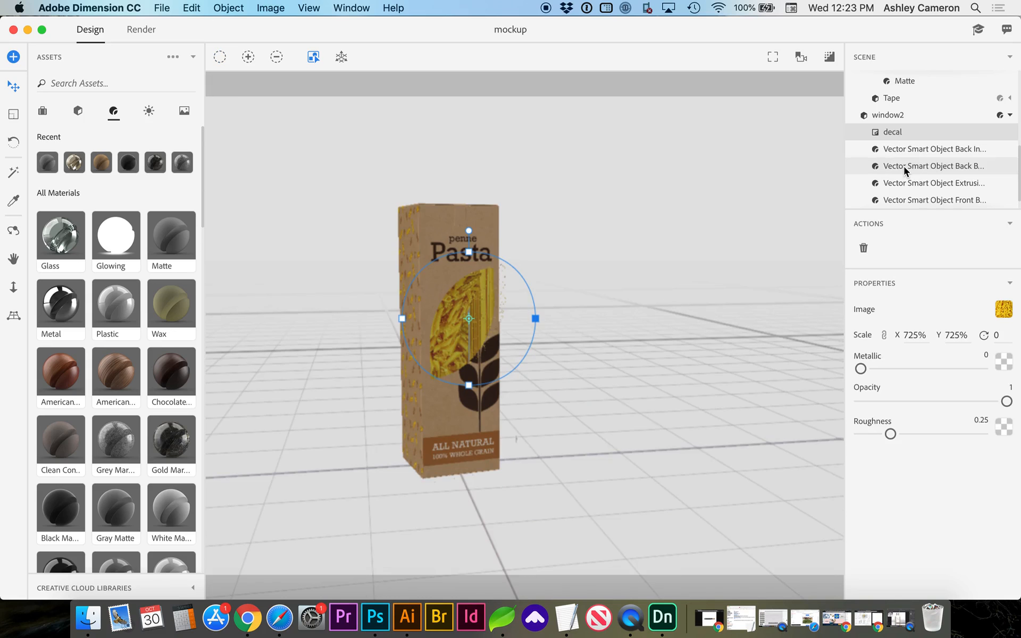
pyautogui.click(904, 167)
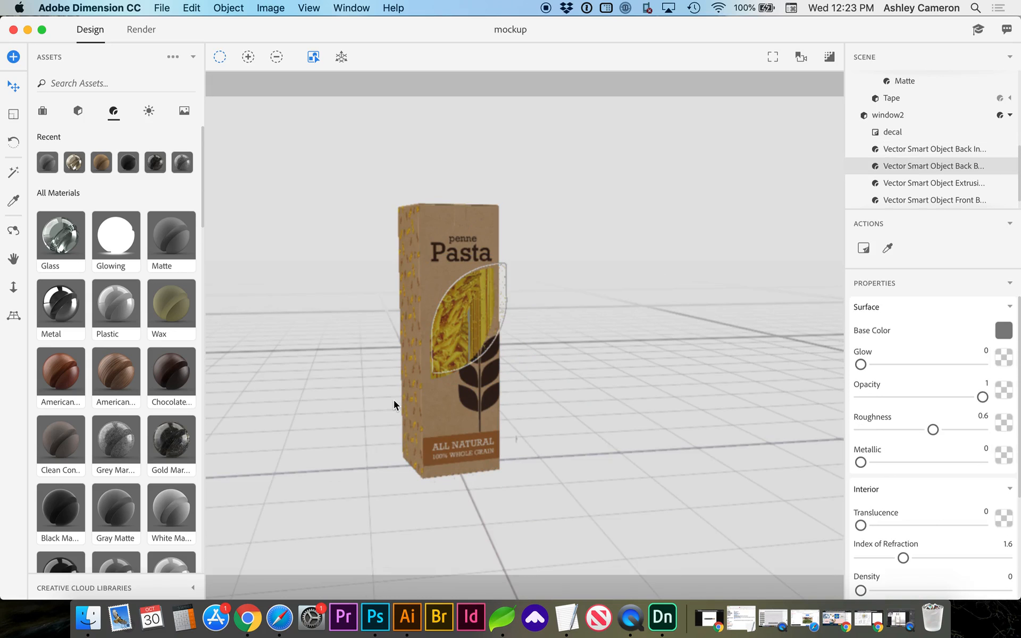
pyautogui.scroll(3, 393, 400)
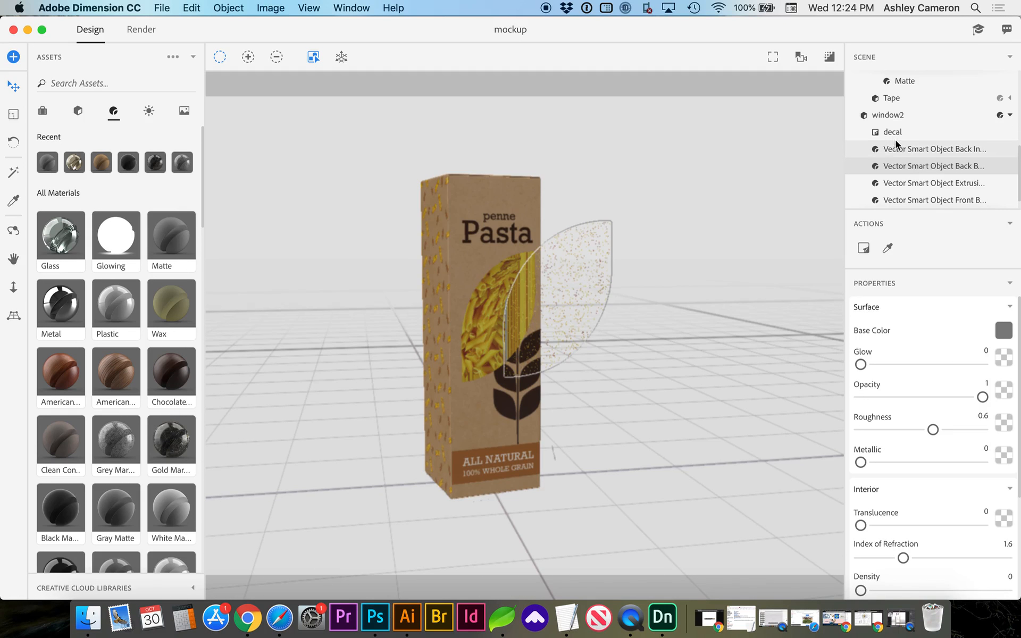
# - In Illustrator, direct-select a point on the wheat leaf artwork, then bring Photoshop forward
pyautogui.click(407, 617)
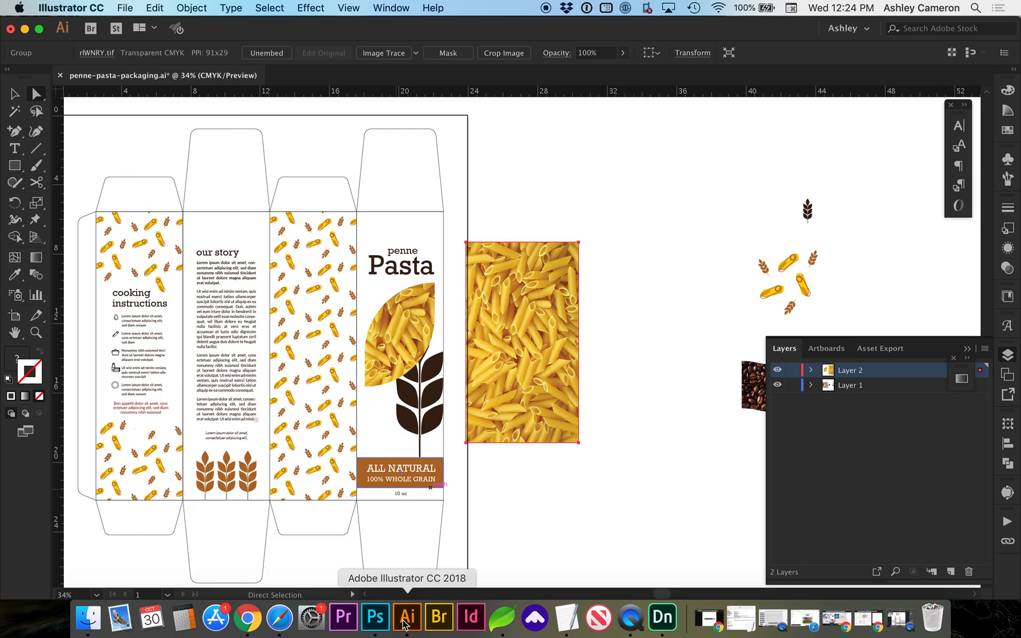
pyautogui.scroll(-1, 561, 468)
pyautogui.hscroll(-3, 526, 399)
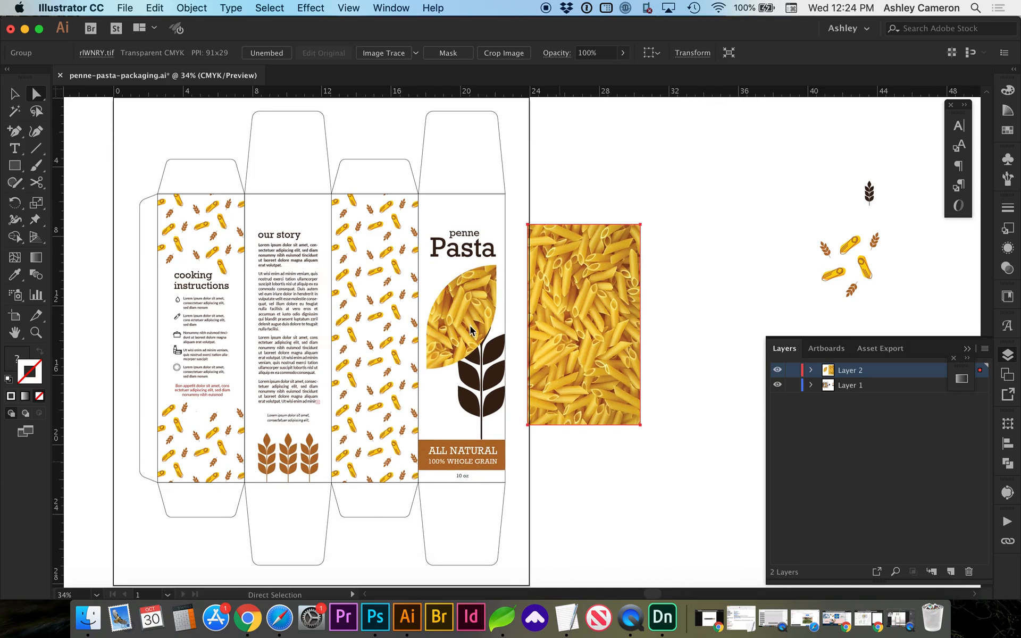
pyautogui.click(474, 299)
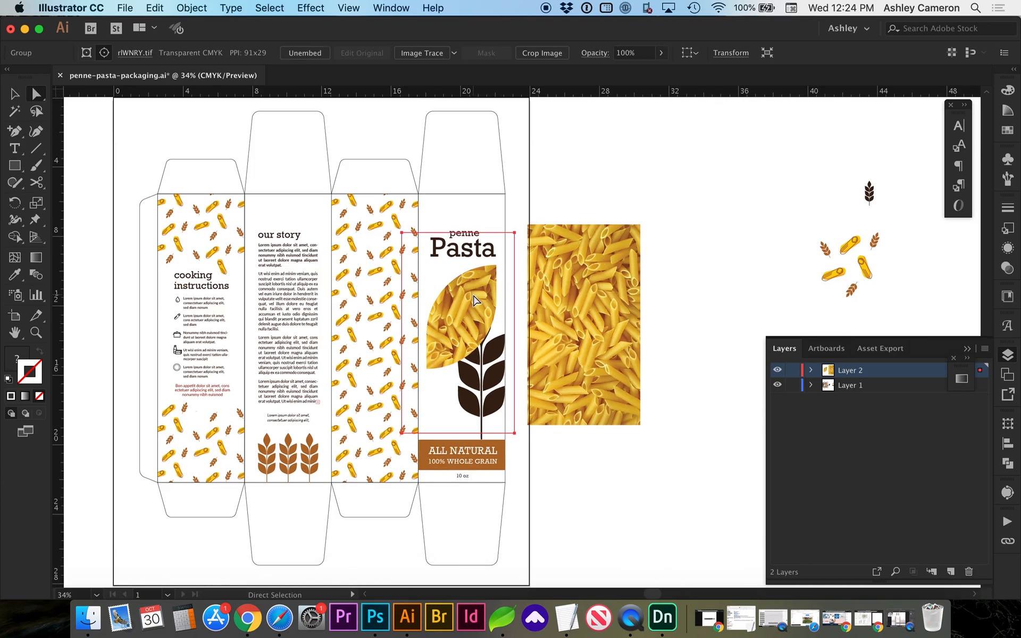
pyautogui.click(551, 179)
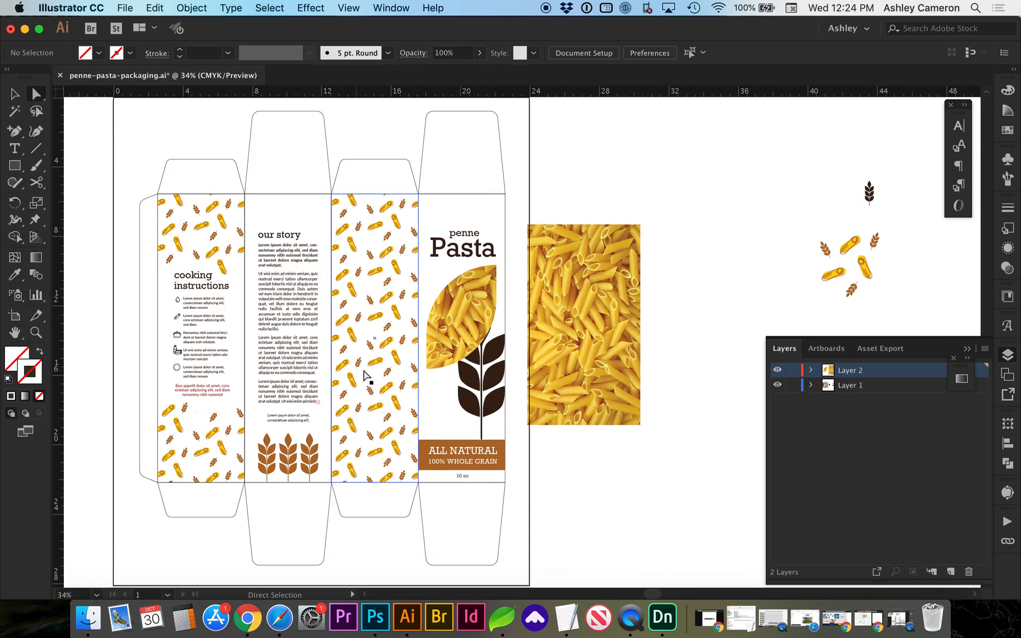
pyautogui.click(484, 367)
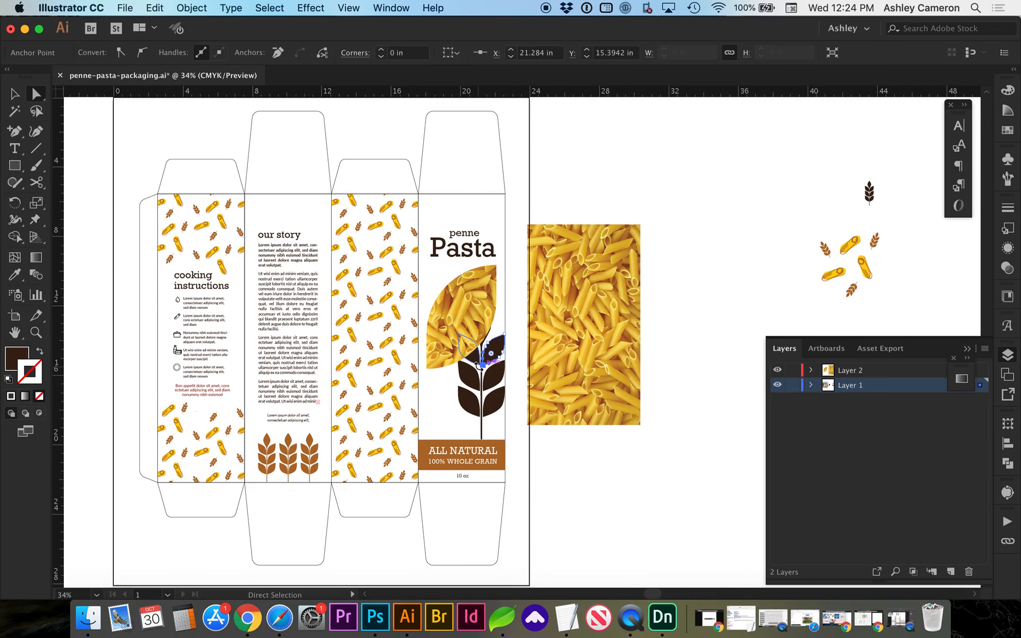
pyautogui.click(478, 363)
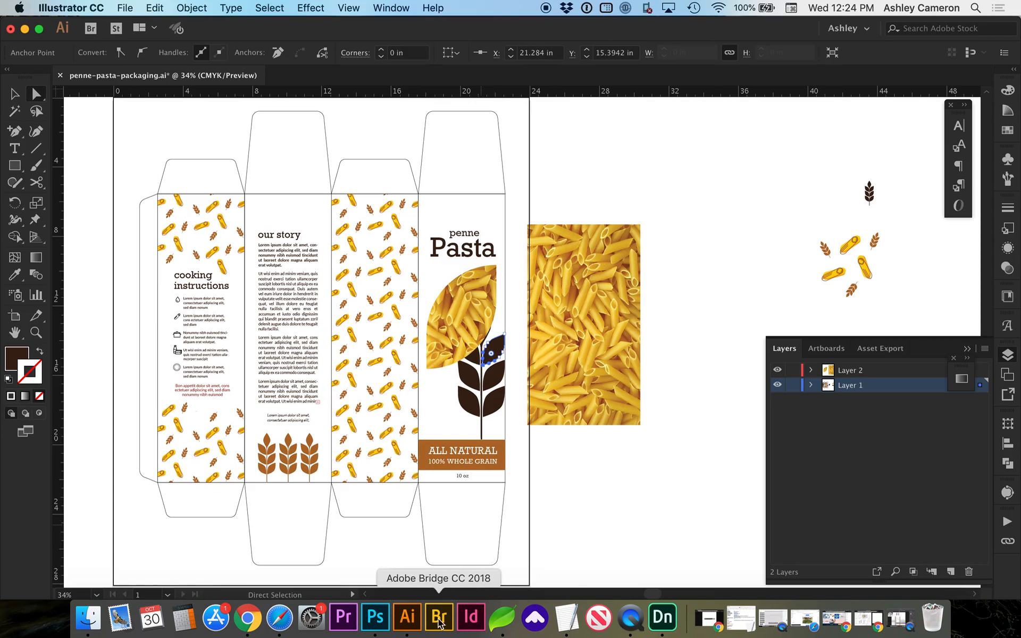
pyautogui.click(380, 623)
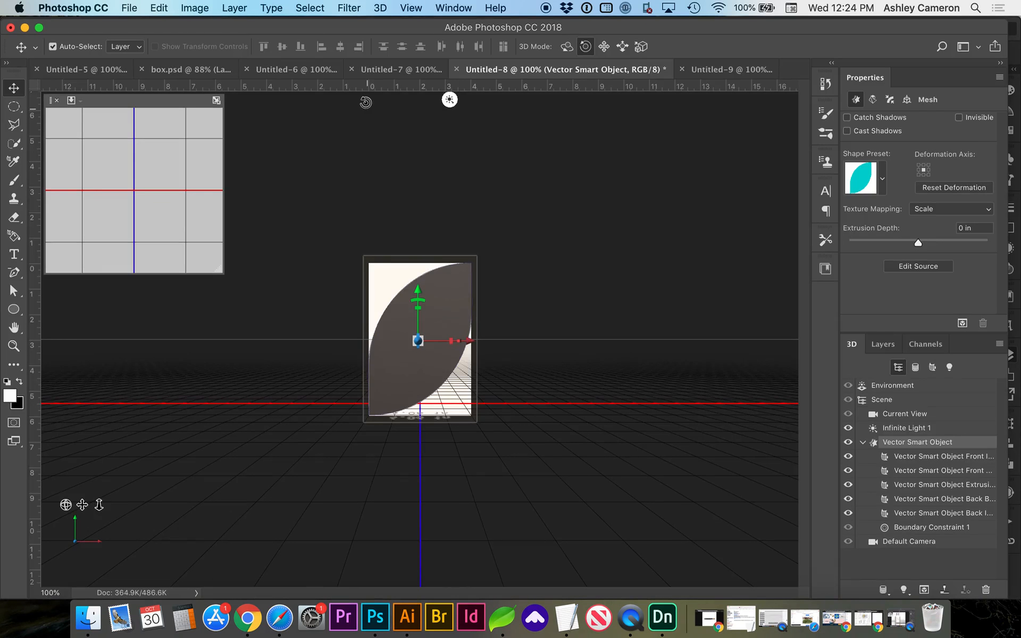
# - In box.psd's Layers panel, hide both Vector Smart Object artwork layers, leaving plain kraft with the leaf emboss
pyautogui.click(391, 70)
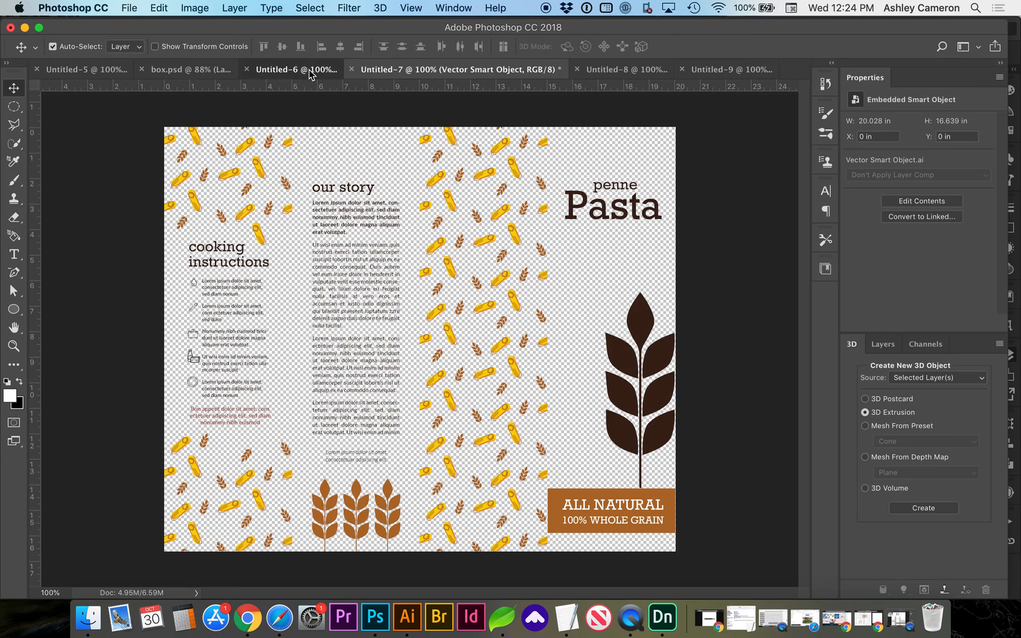
pyautogui.click(295, 69)
pyautogui.click(192, 69)
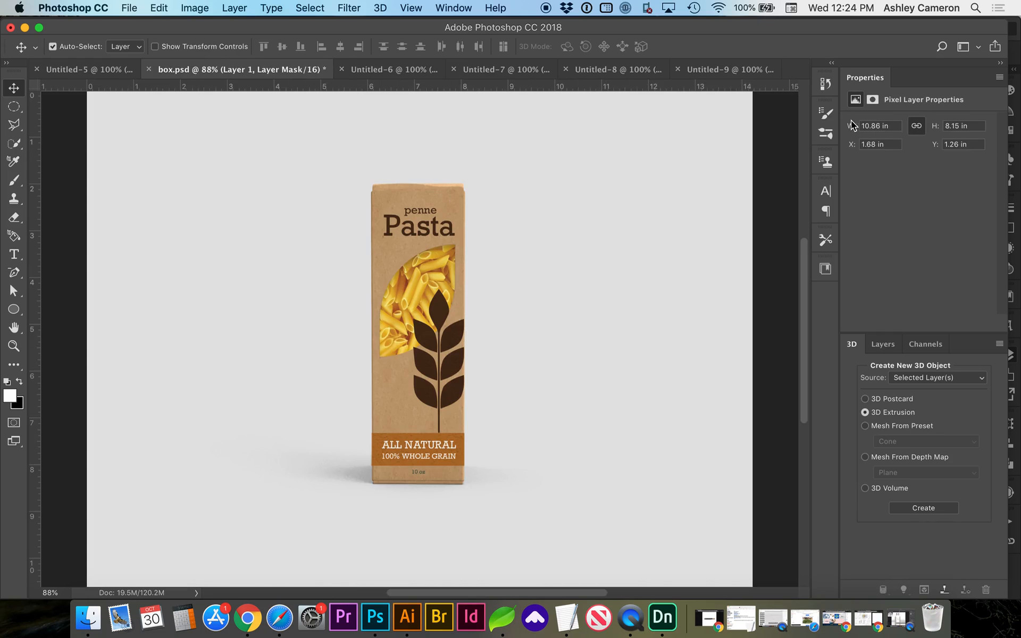
pyautogui.click(881, 344)
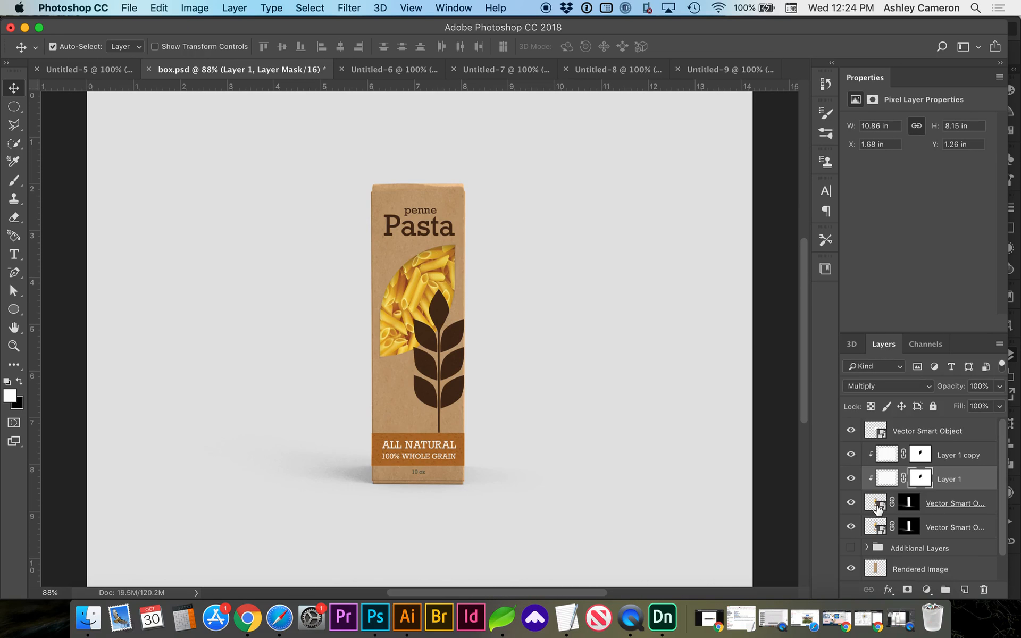
pyautogui.click(875, 502)
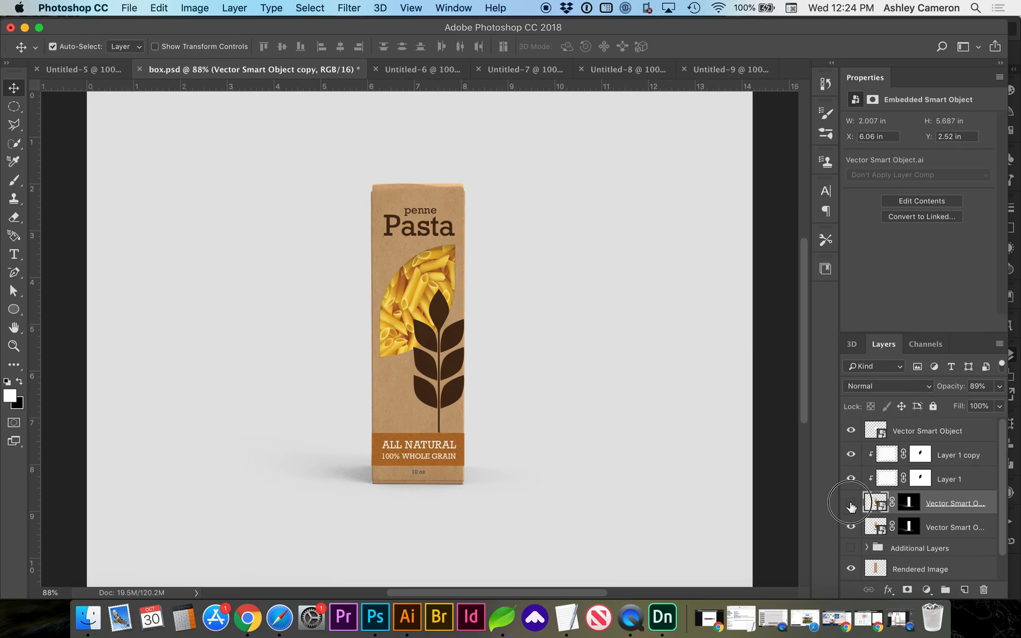
pyautogui.moveTo(850, 503); pyautogui.dragTo(852, 528)
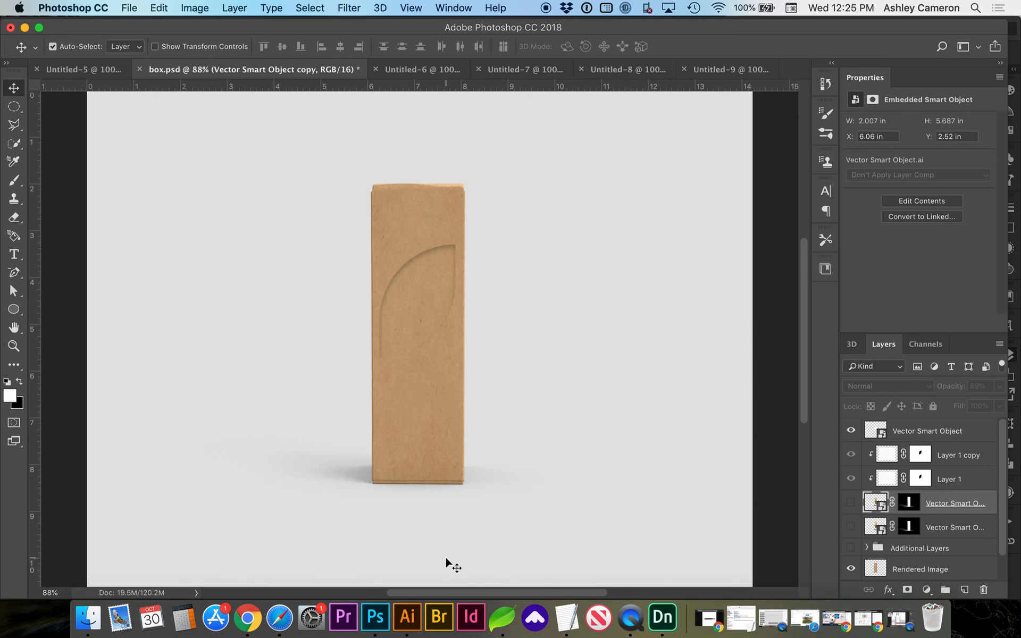
pyautogui.click(407, 619)
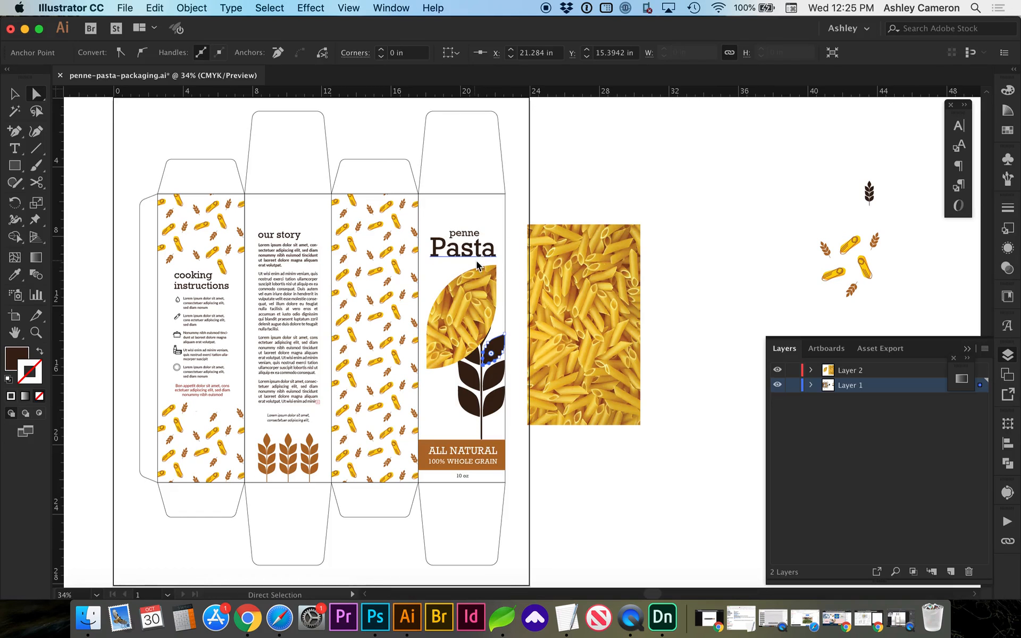
# - Lock and hide the pasta photo layer in Illustrator and clear the selection with the Selection tool
pyautogui.click(792, 370)
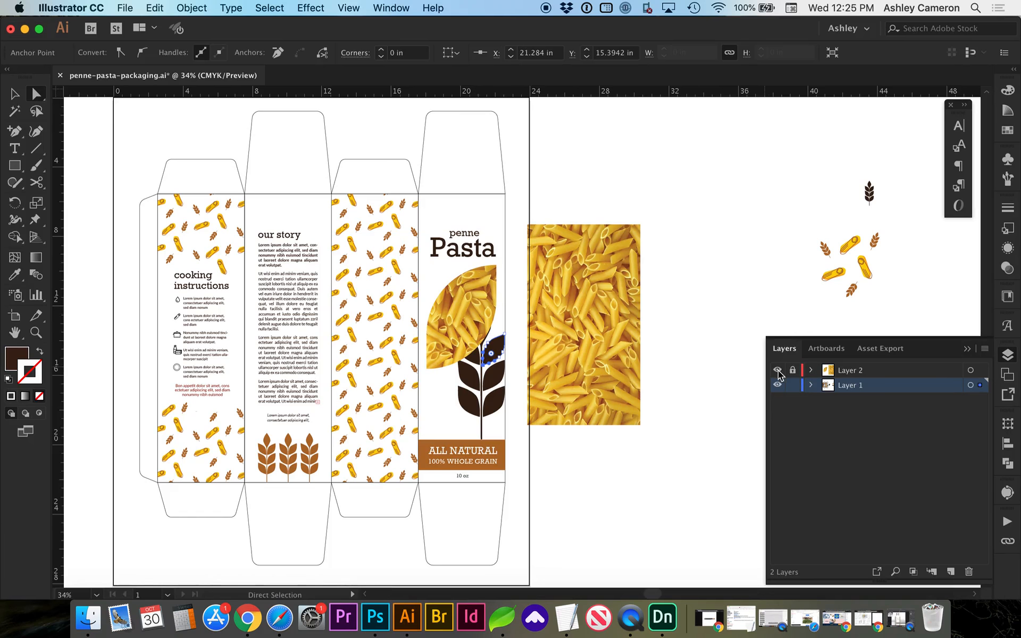
pyautogui.click(777, 371)
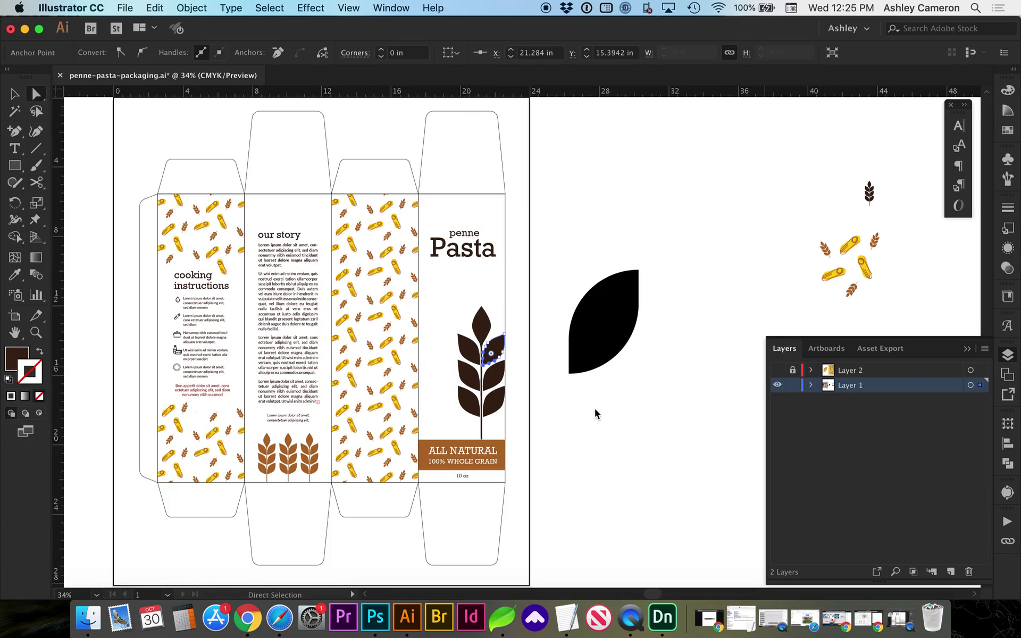
pyautogui.click(531, 481)
pyautogui.press('v')
pyautogui.click(144, 213)
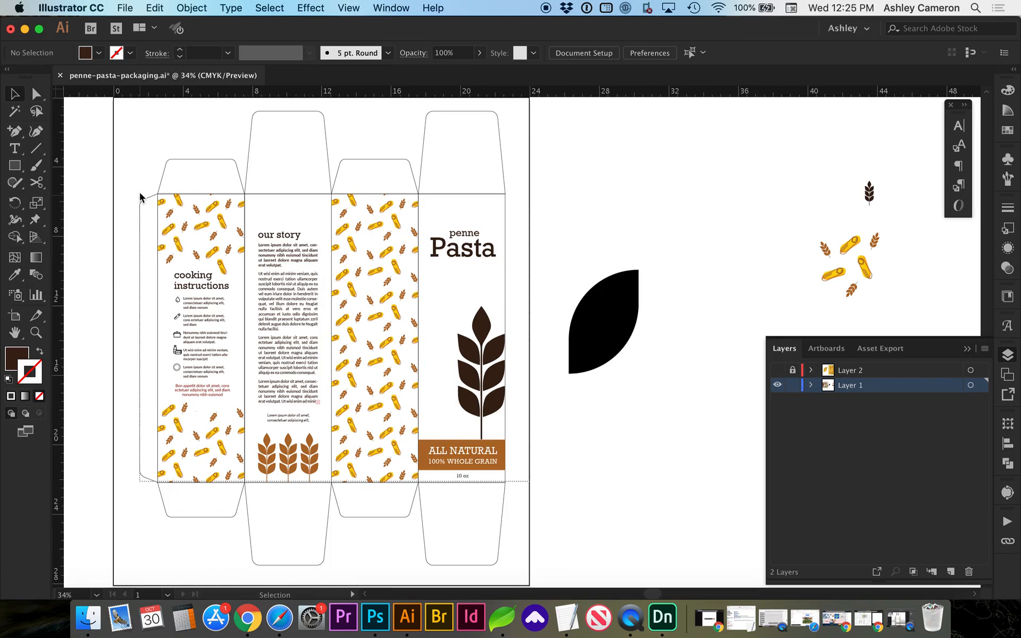
# - Marquee-select the front panel's title, wheat and banner artwork and copy it
pyautogui.press('super+a')
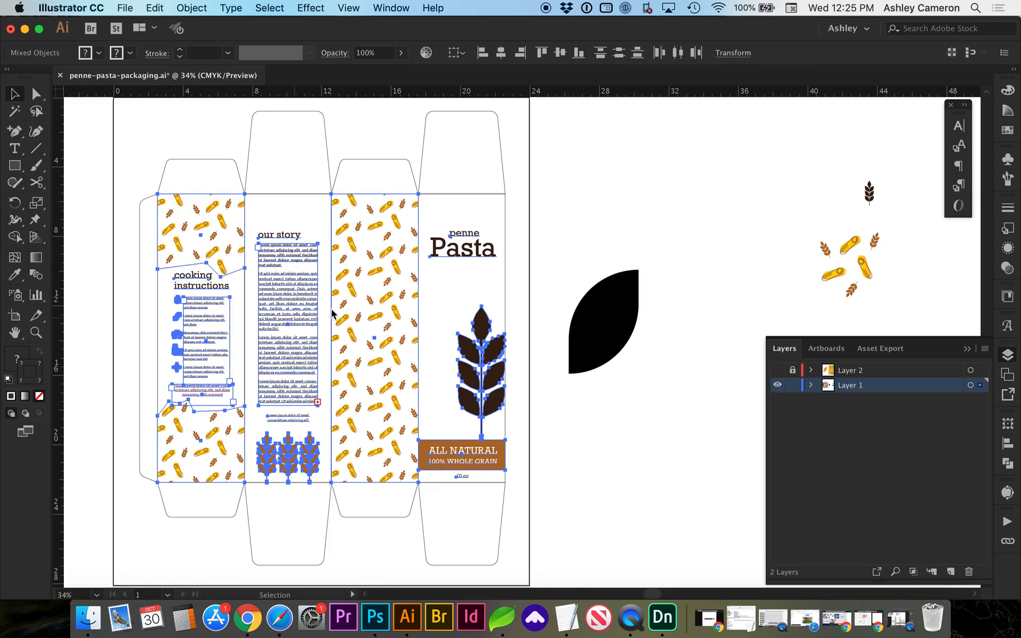
pyautogui.click(534, 355)
pyautogui.click(517, 483)
pyautogui.moveTo(518, 481); pyautogui.dragTo(429, 219)
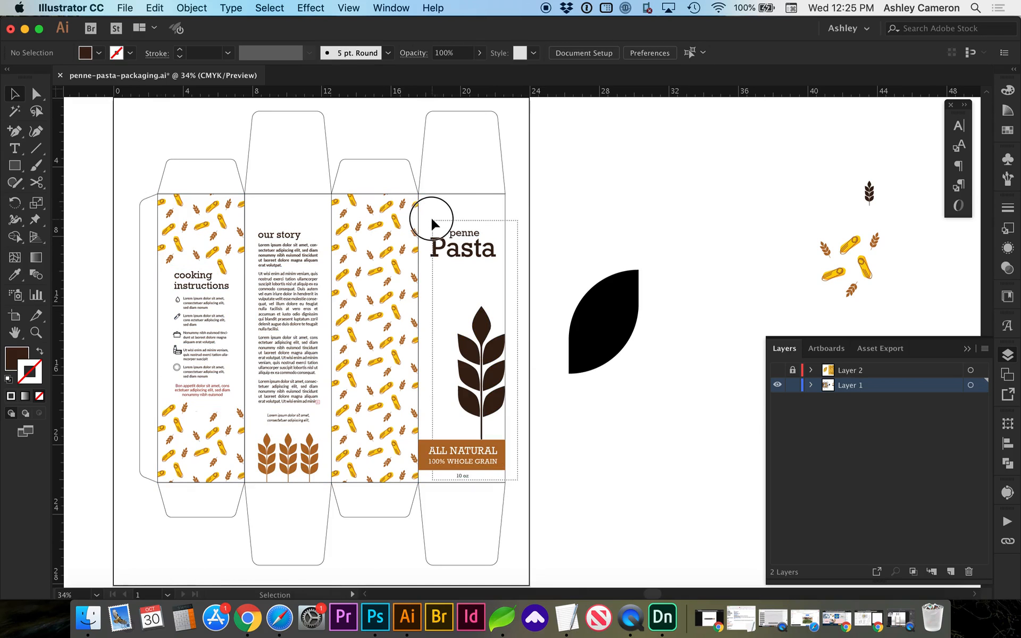
pyautogui.press('a')
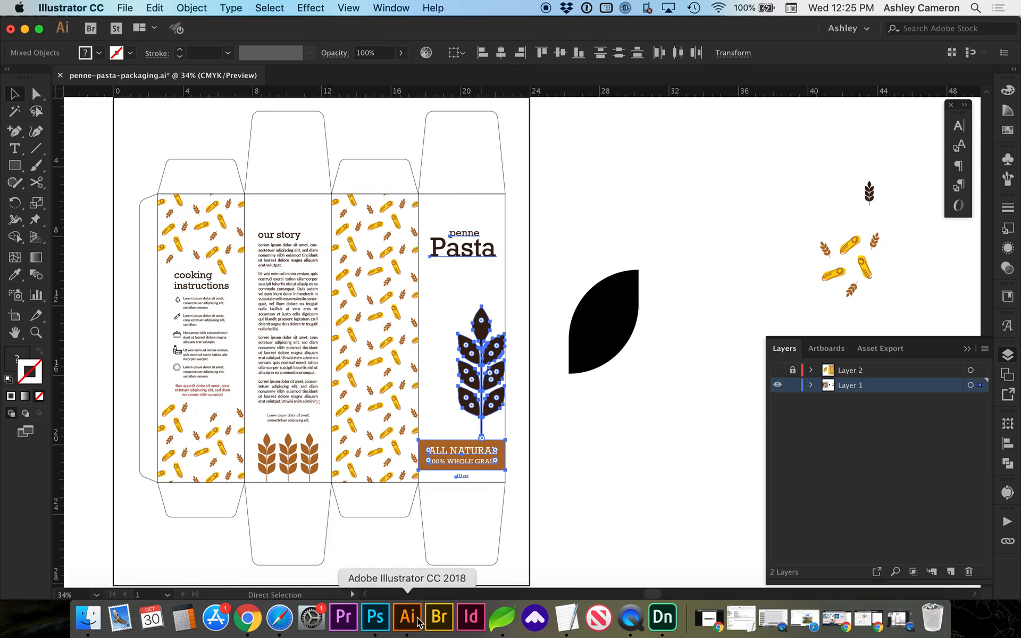
# - Paste the copied front-panel artwork into Photoshop's box.psd as a Smart Object
pyautogui.click(375, 618)
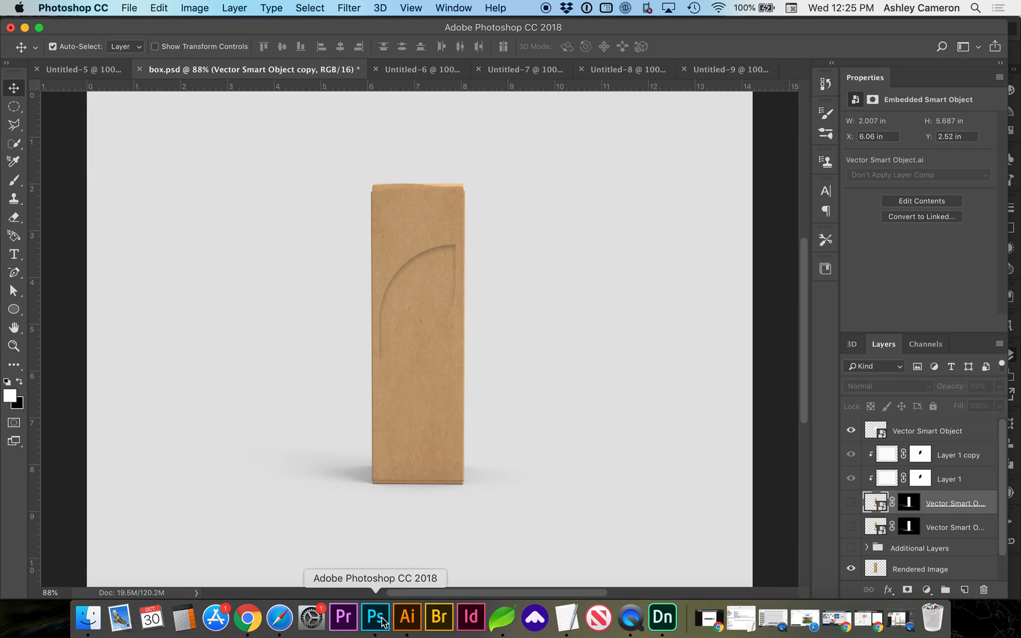
pyautogui.press('super+v')
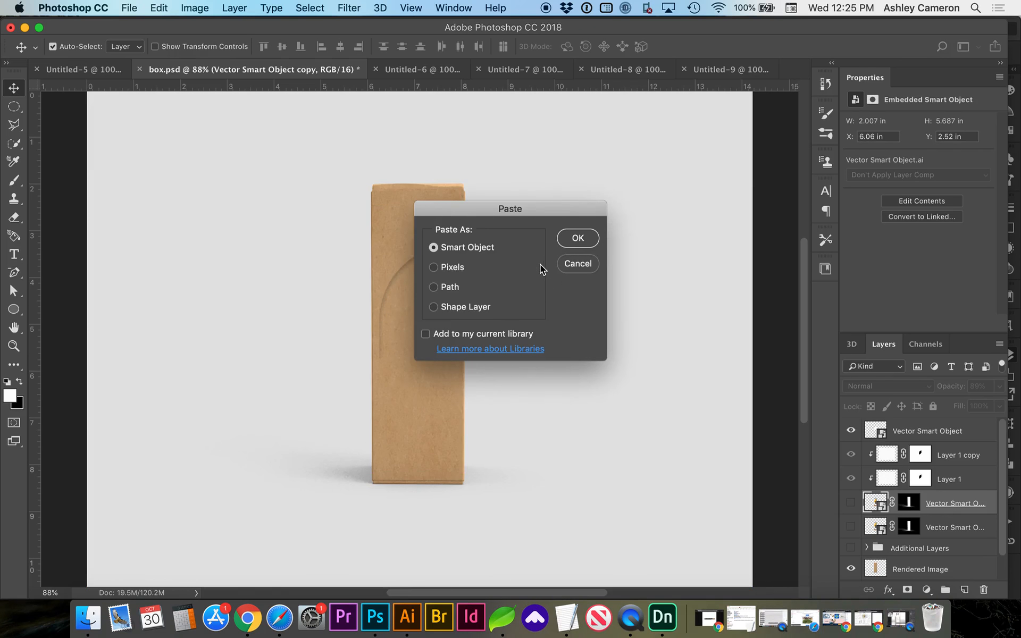
pyautogui.press('Return')
pyautogui.press('super+minus')
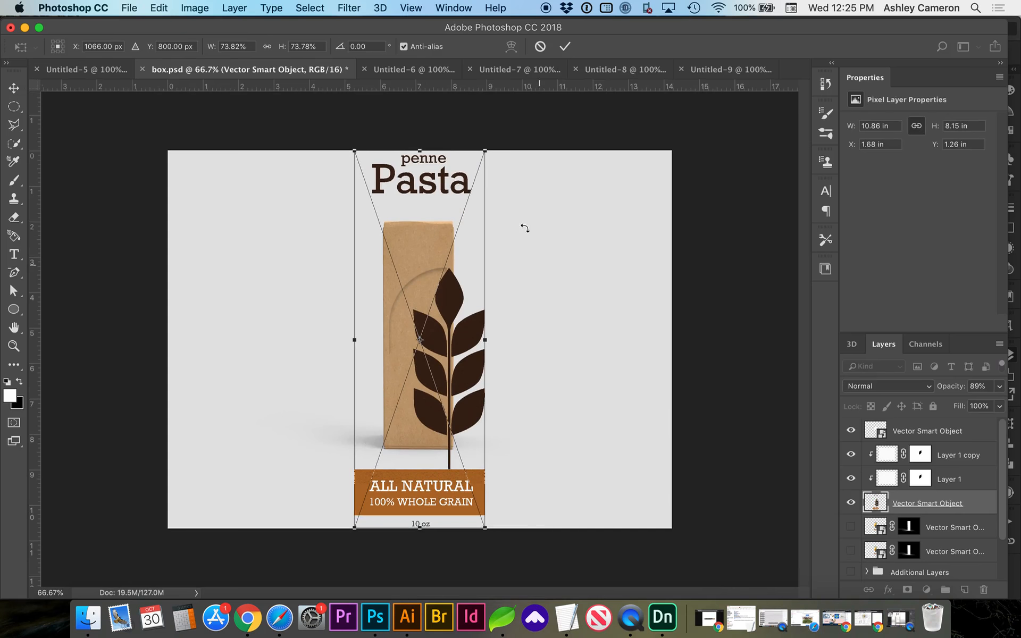
# - Free Transform the pasted artwork down to fit the box front and fit the mockup in the window
pyautogui.moveTo(486, 152); pyautogui.dragTo(451, 238)
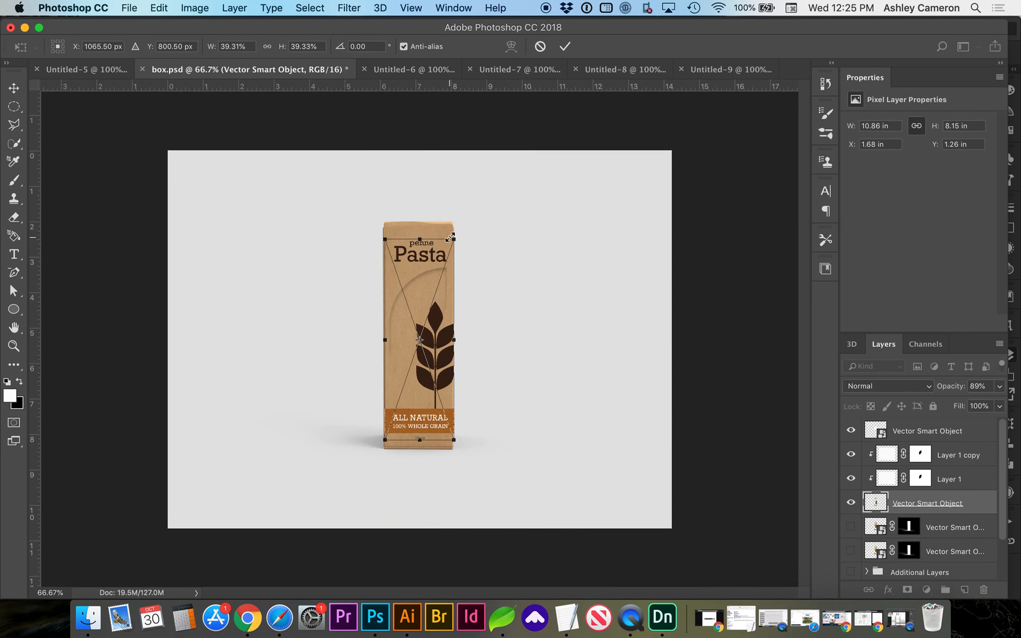
pyautogui.press('Return')
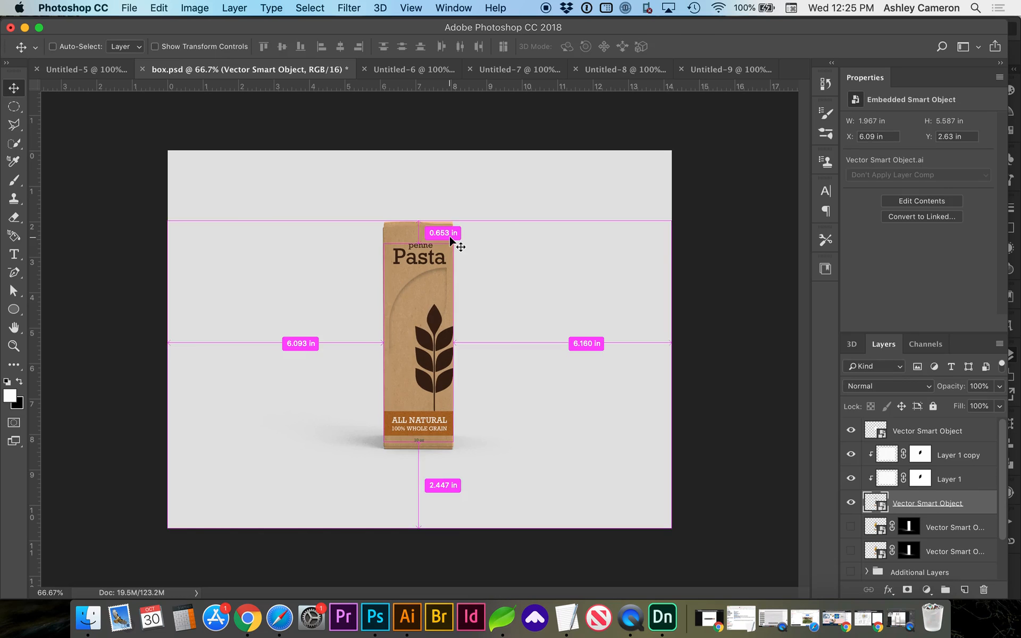
pyautogui.press('super+0')
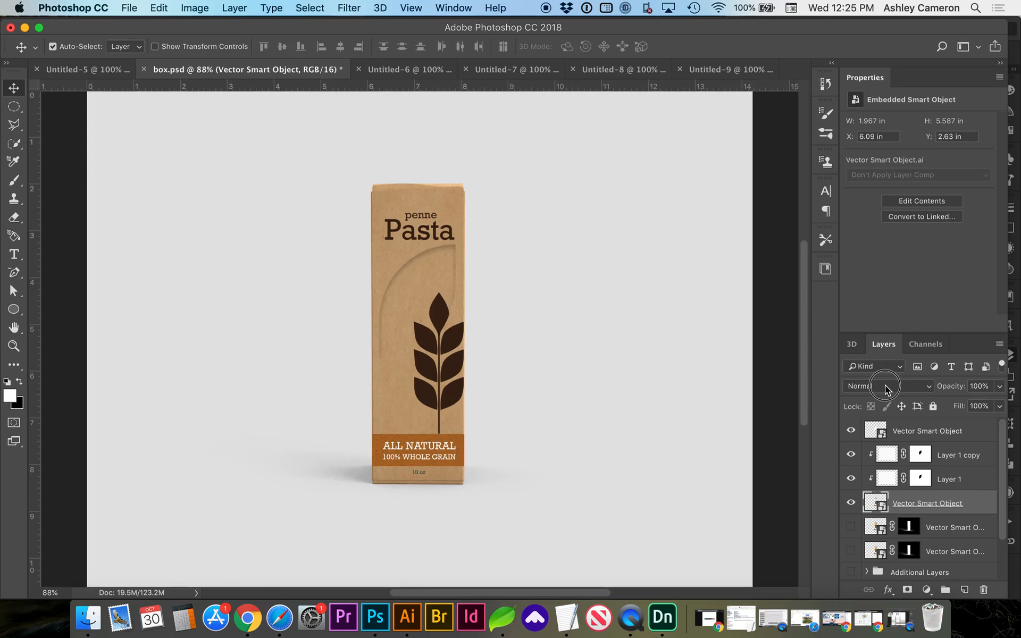
pyautogui.click(885, 386)
# - Try Multiply and Darken blend modes on the artwork layer, then return it to Normal
pyautogui.click(881, 426)
pyautogui.click(886, 387)
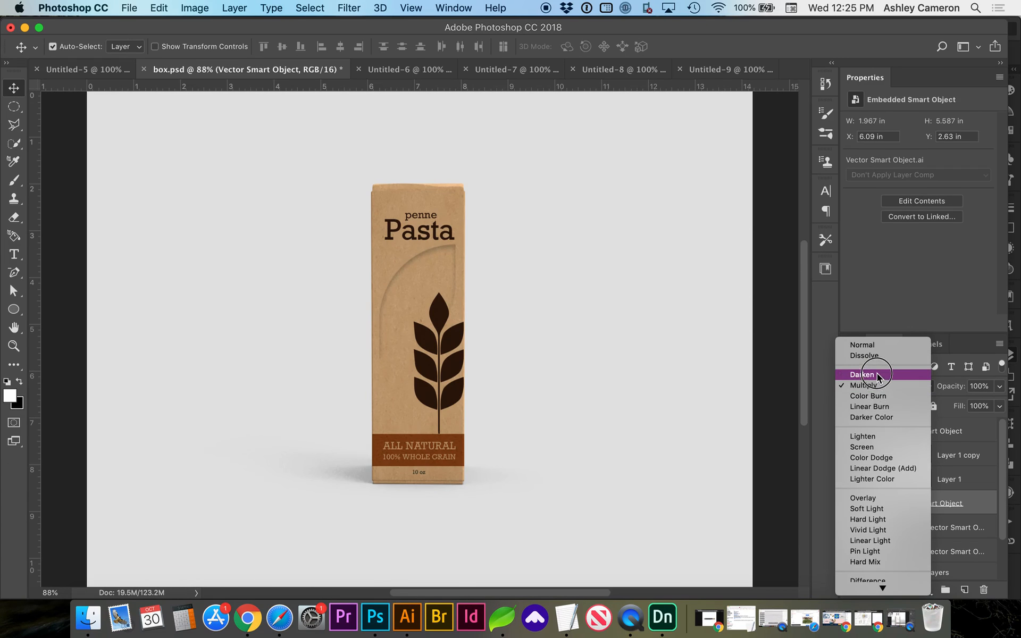
pyautogui.click(877, 373)
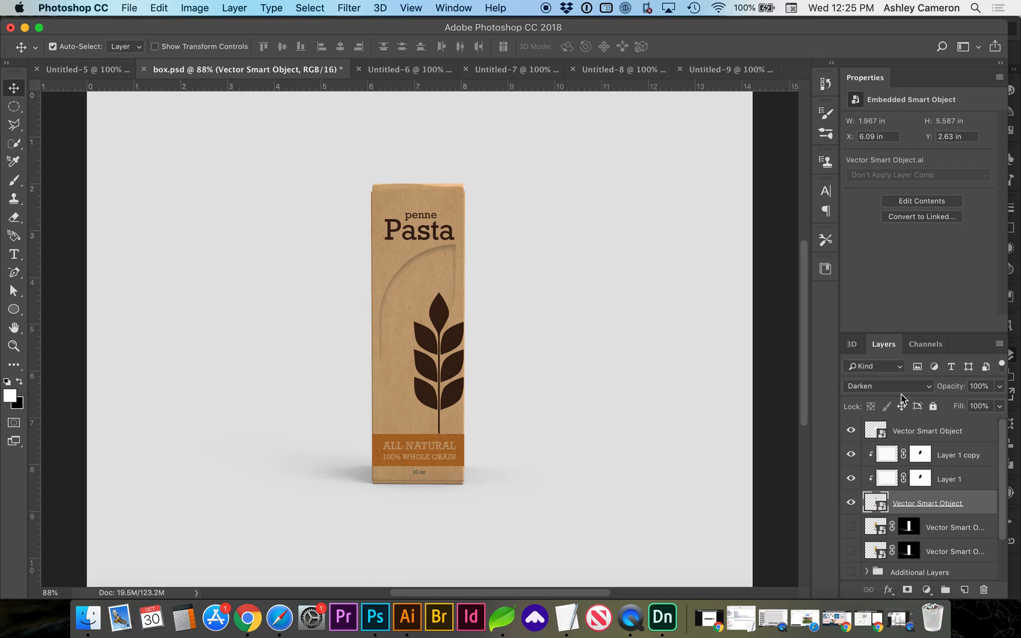
pyautogui.click(885, 386)
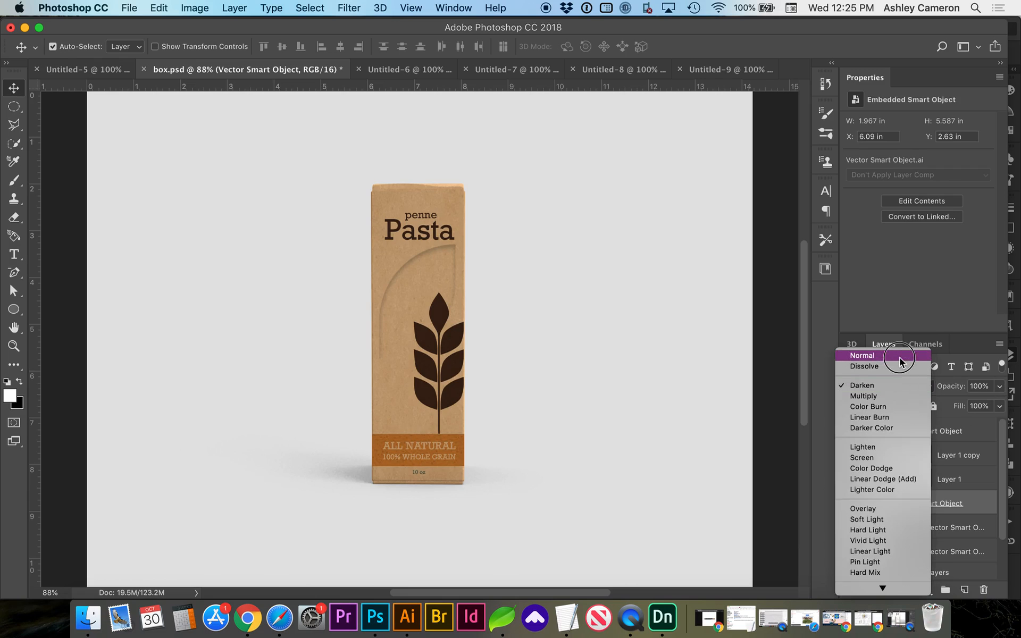
pyautogui.click(878, 355)
# - Lower the artwork layer's opacity to 91% and switch back to Illustrator
pyautogui.click(1001, 388)
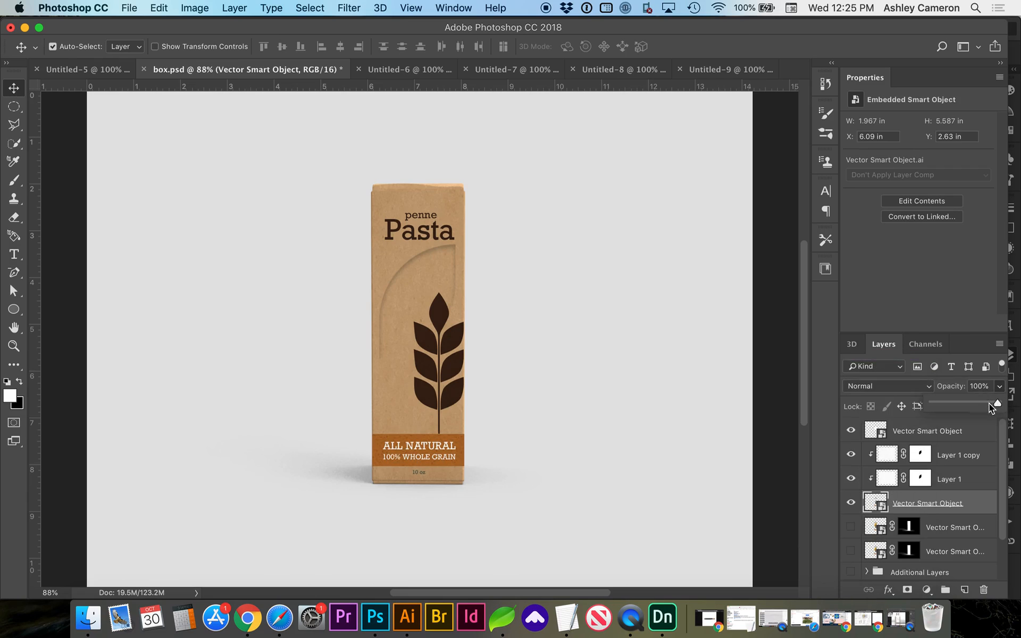
pyautogui.moveTo(995, 405); pyautogui.dragTo(991, 404)
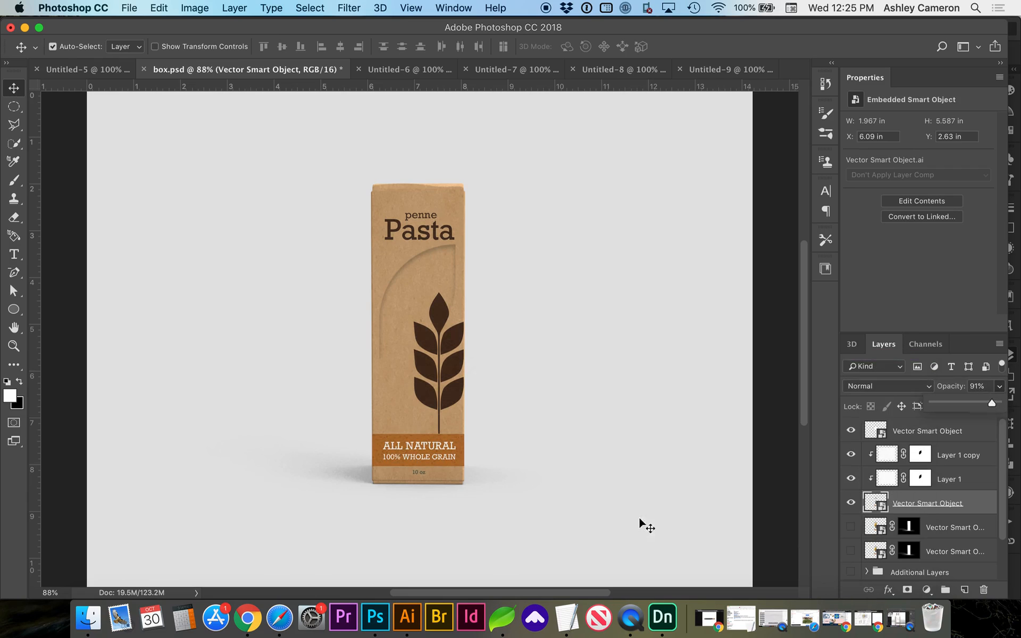
pyautogui.click(375, 618)
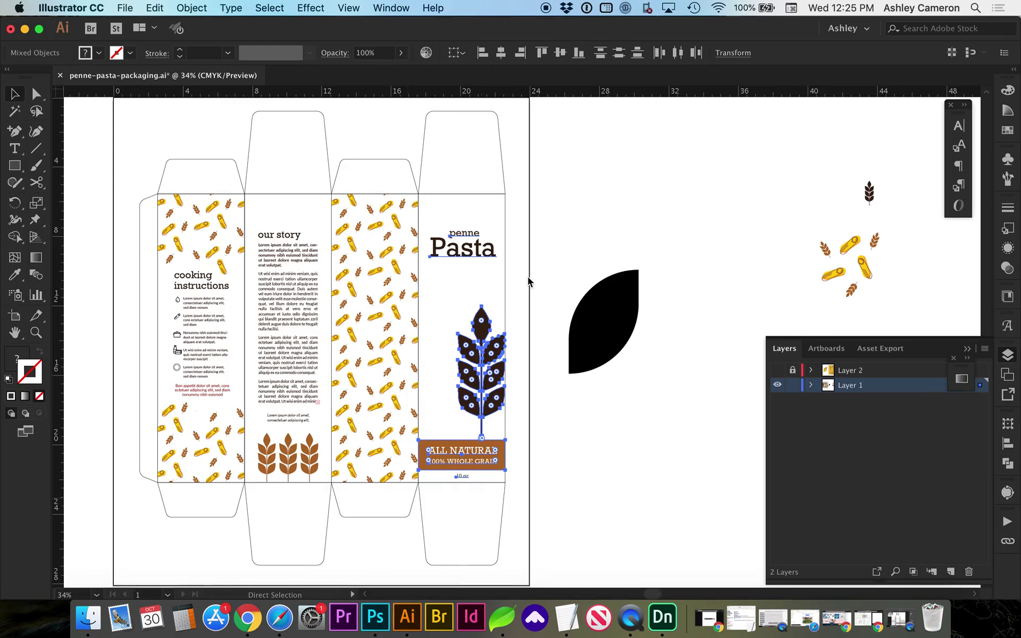
# - Select the black leaf shape in Illustrator and paste it into box.psd as a Smart Object
pyautogui.click(479, 335)
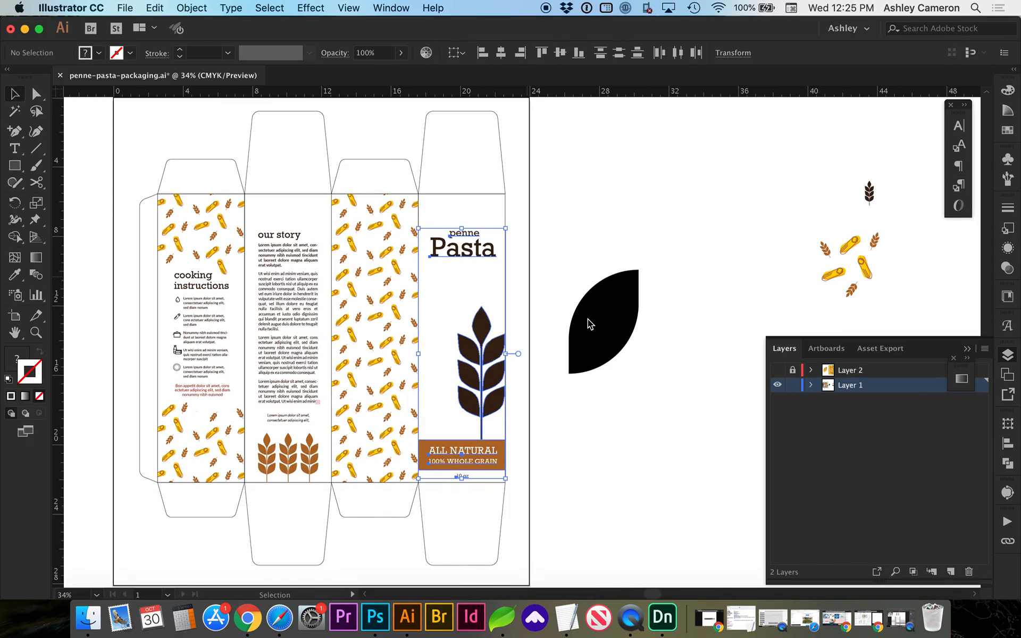
pyautogui.click(589, 323)
pyautogui.click(369, 621)
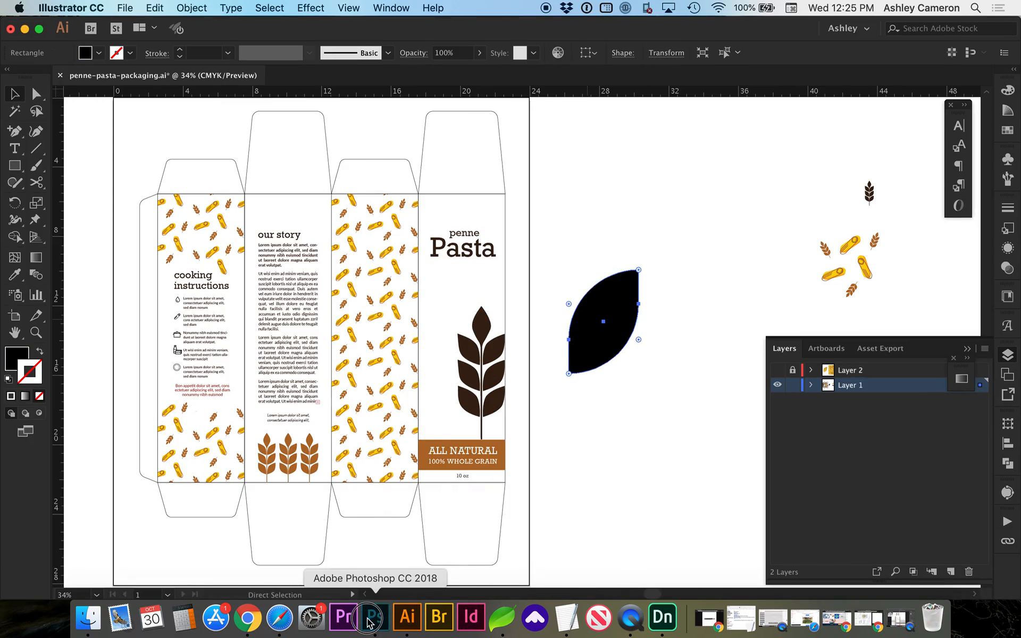
pyautogui.press('super+v')
pyautogui.click(586, 239)
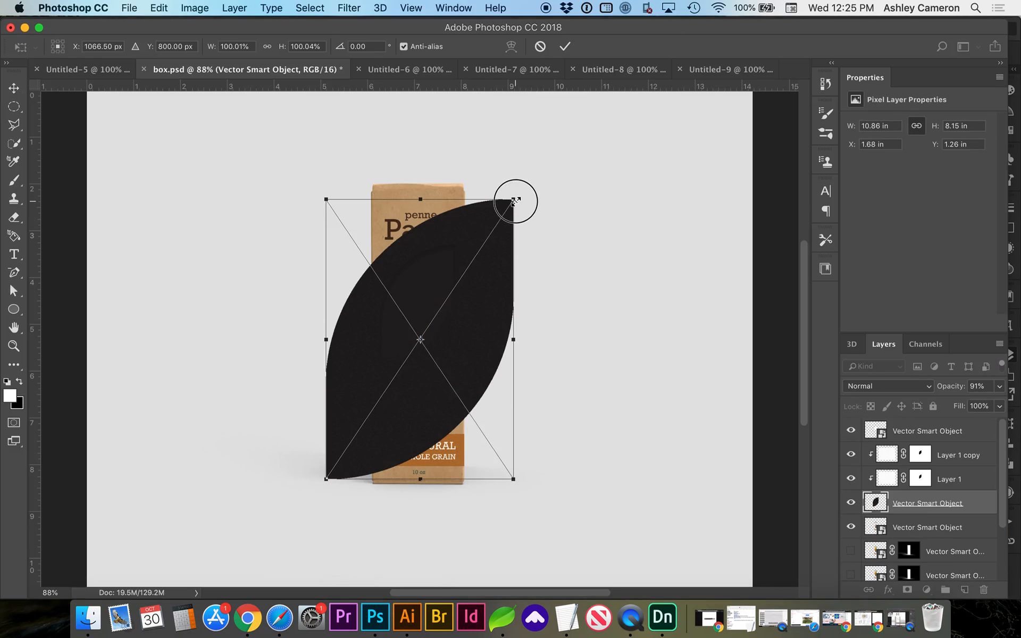
# - Scale the leaf to under half size, move it up onto the box front and commit
pyautogui.moveTo(516, 199); pyautogui.dragTo(457, 277)
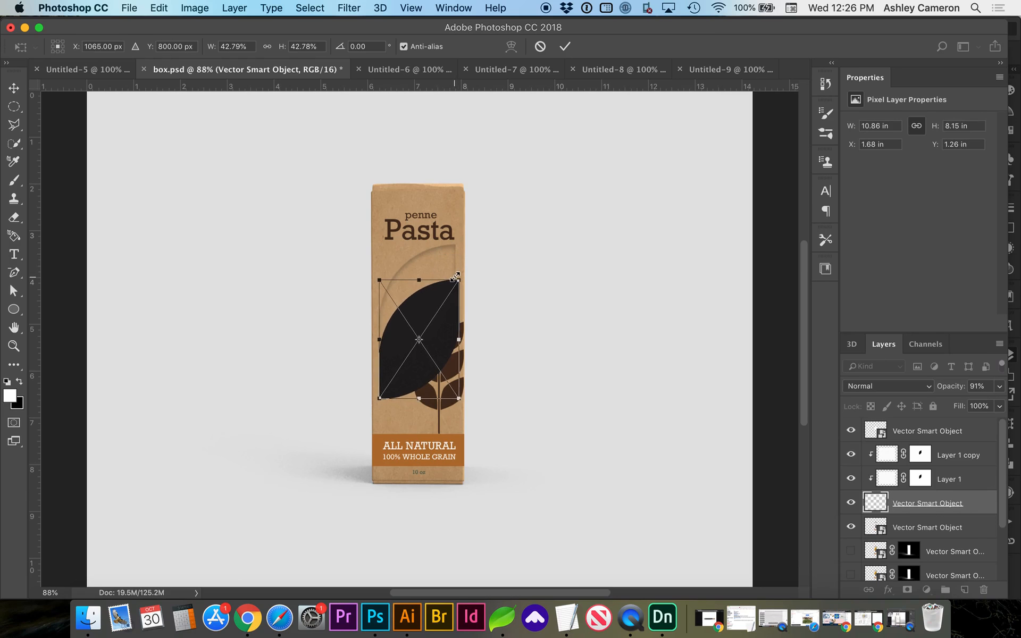
pyautogui.press('Left')
pyautogui.press('Left')
pyautogui.press('Left')
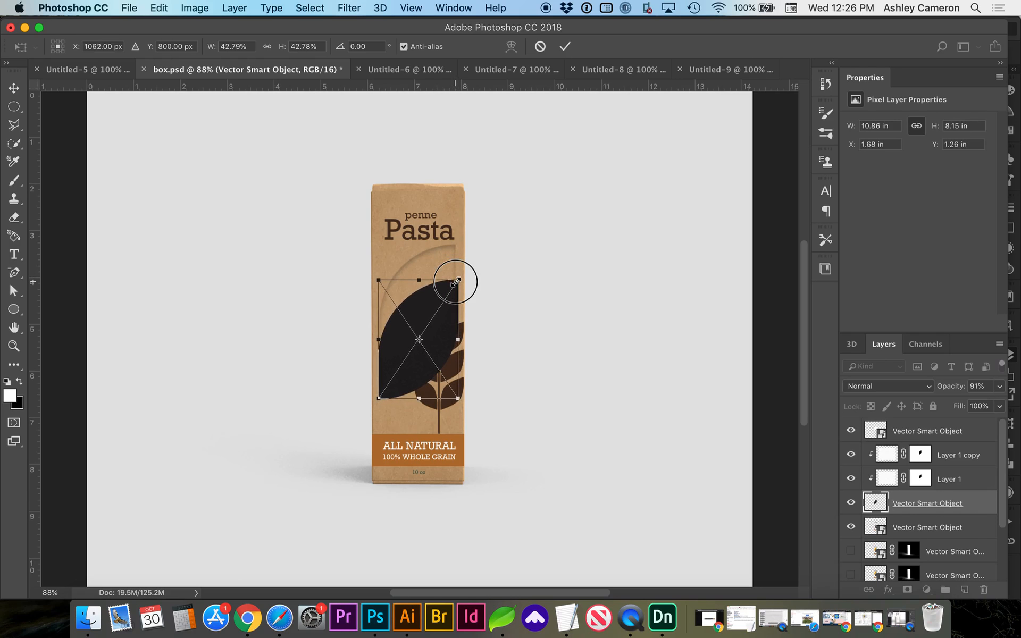
pyautogui.moveTo(457, 279); pyautogui.dragTo(456, 281)
pyautogui.moveTo(451, 328); pyautogui.dragTo(451, 298)
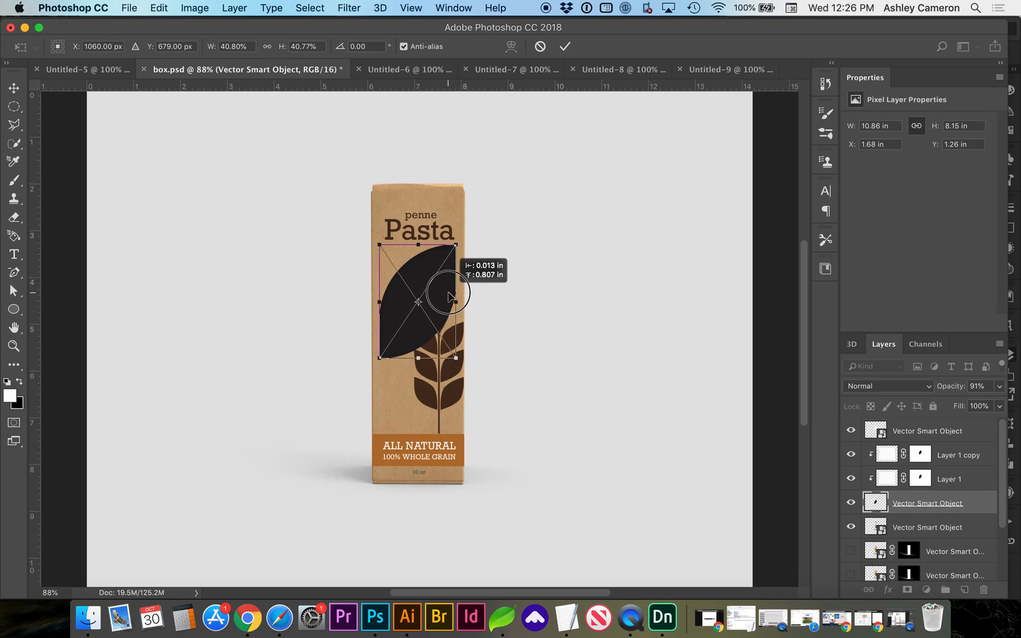
pyautogui.press('Return')
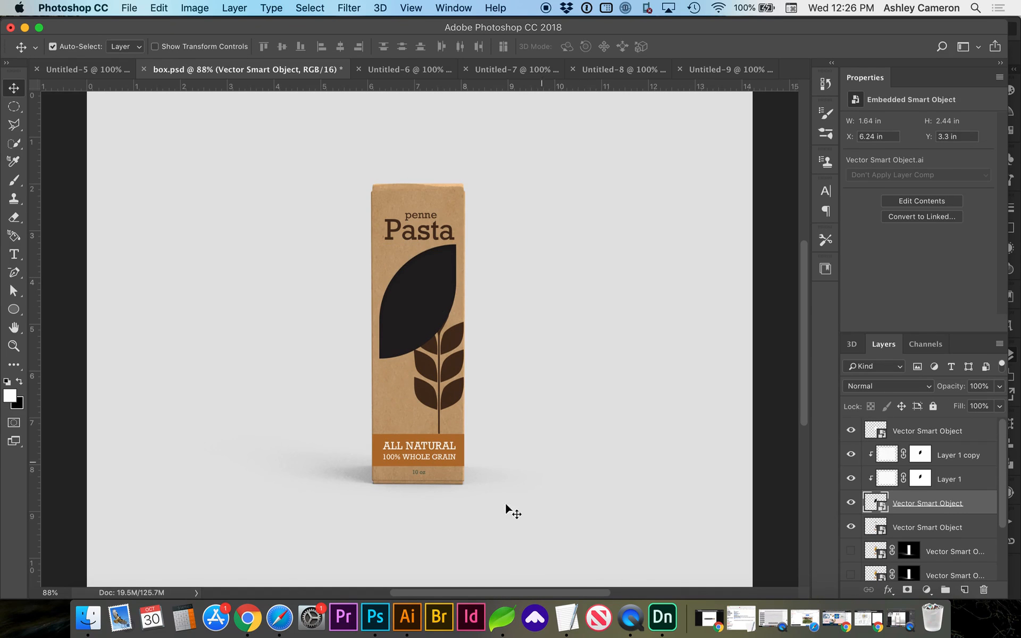
pyautogui.click(407, 618)
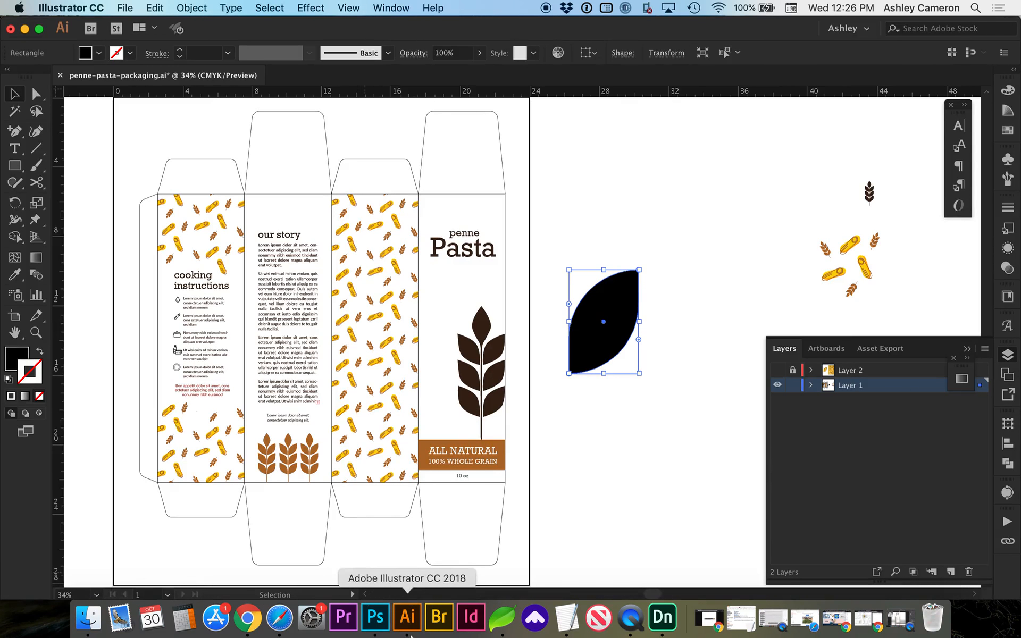
# - Drag pasta.jpg from the mockup folder into box.psd and place it
pyautogui.click(375, 618)
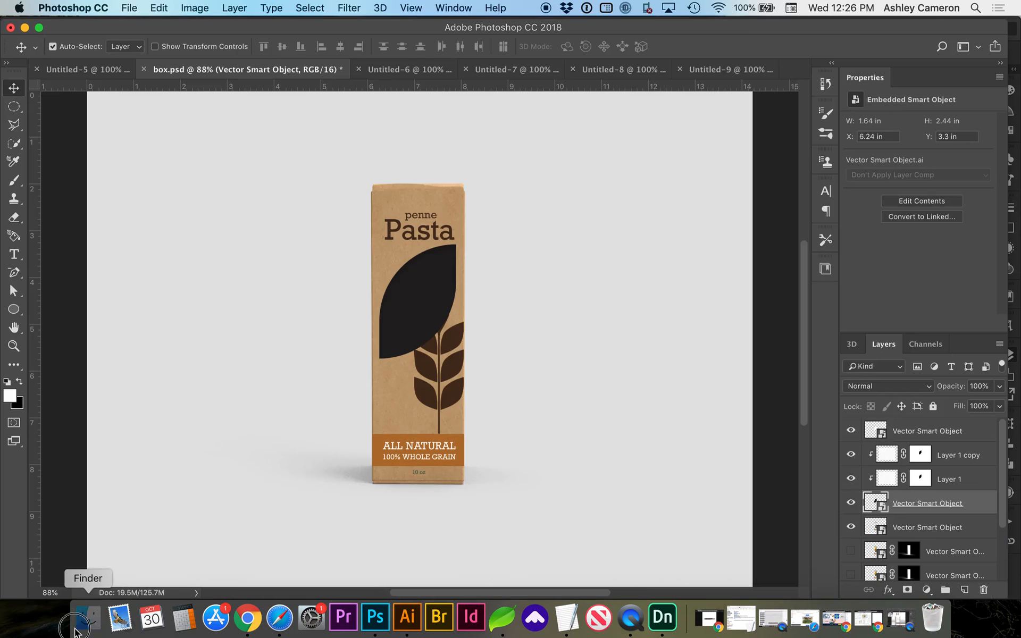
pyautogui.click(88, 618)
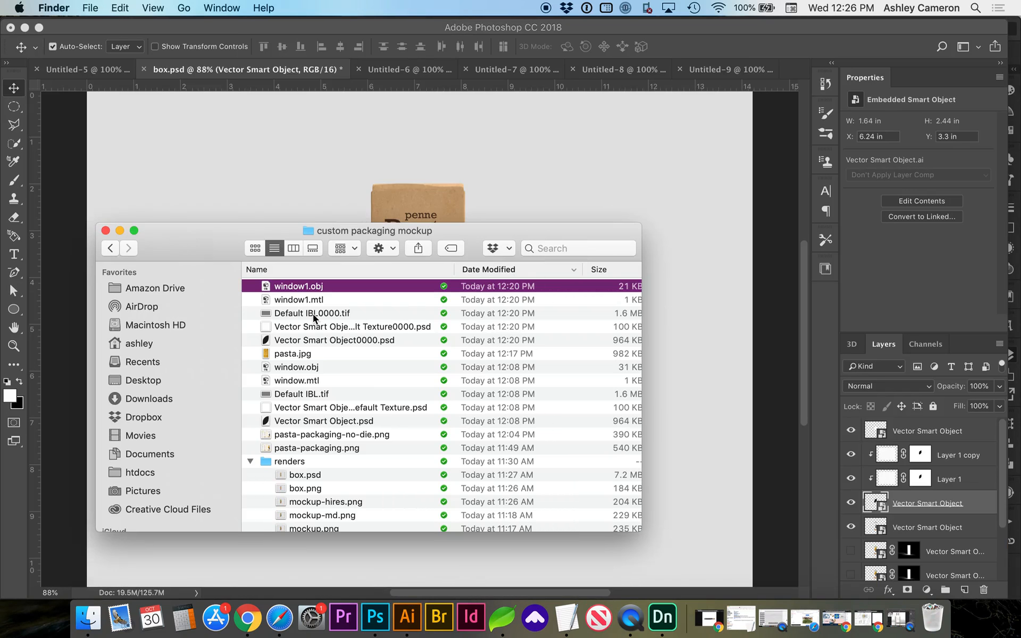
pyautogui.moveTo(489, 186); pyautogui.dragTo(489, 186)
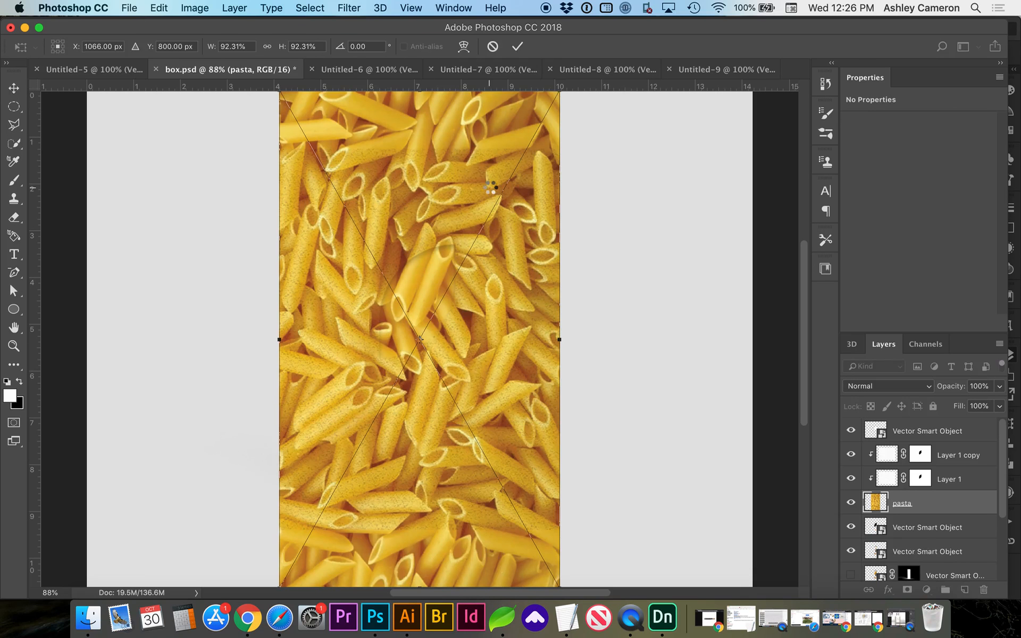
pyautogui.press('Return')
# - Scale the pasta photo down to cover the box front and clip it inside the leaf shape
pyautogui.press('super+t')
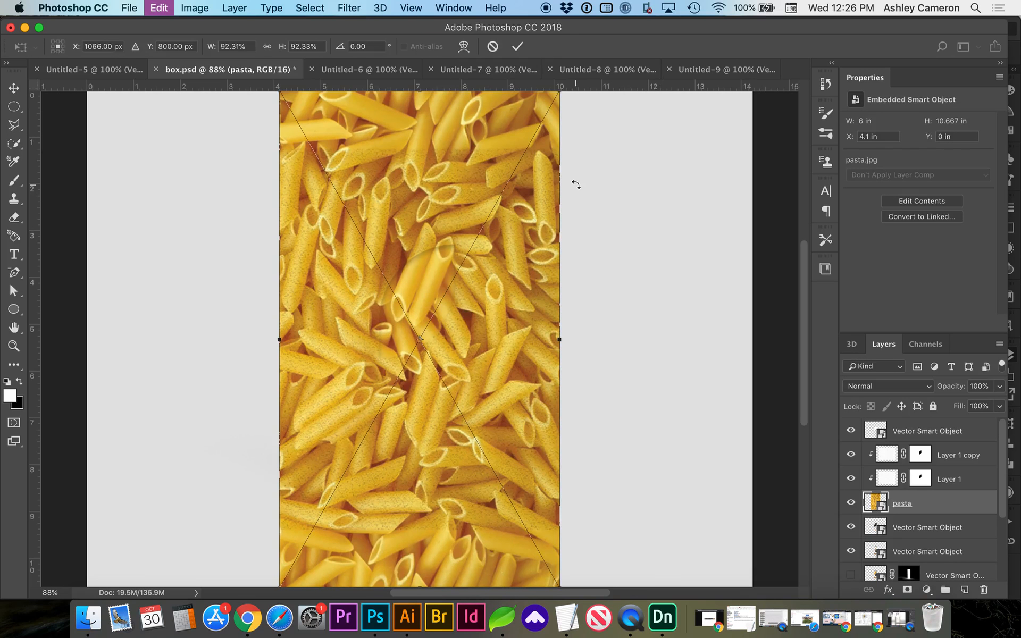
pyautogui.press('super+minus')
pyautogui.moveTo(526, 151); pyautogui.dragTo(476, 263)
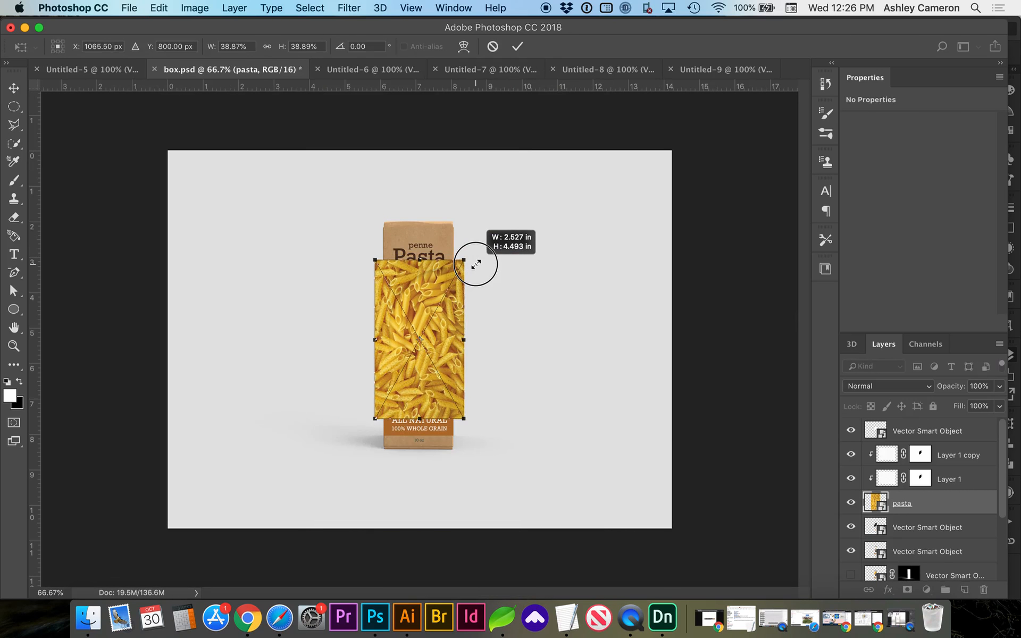
pyautogui.press('Return')
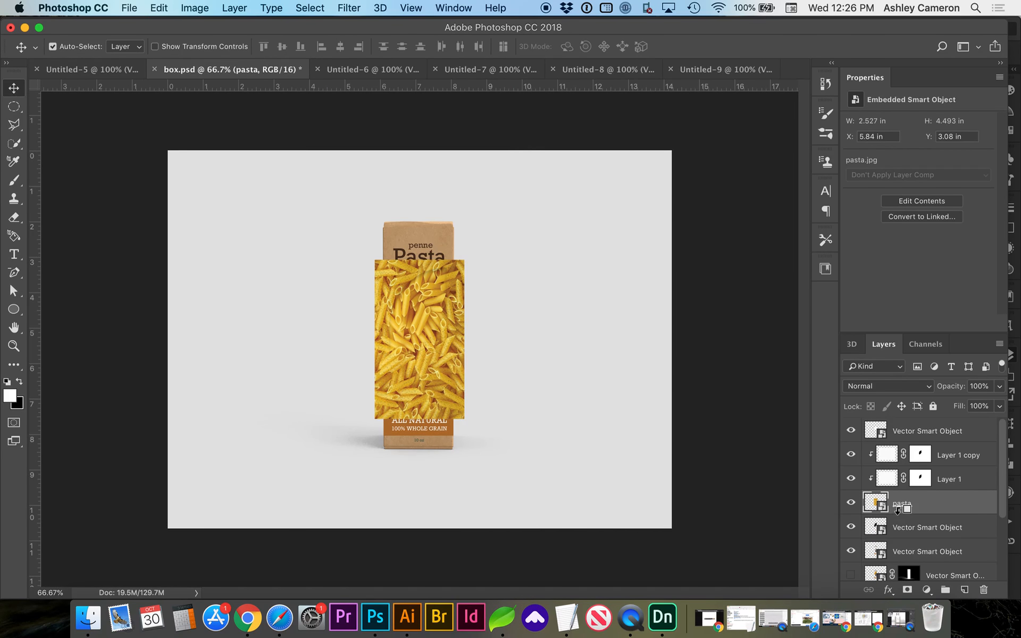
pyautogui.keyDown('alt'); pyautogui.click(900, 515); pyautogui.keyUp('alt')
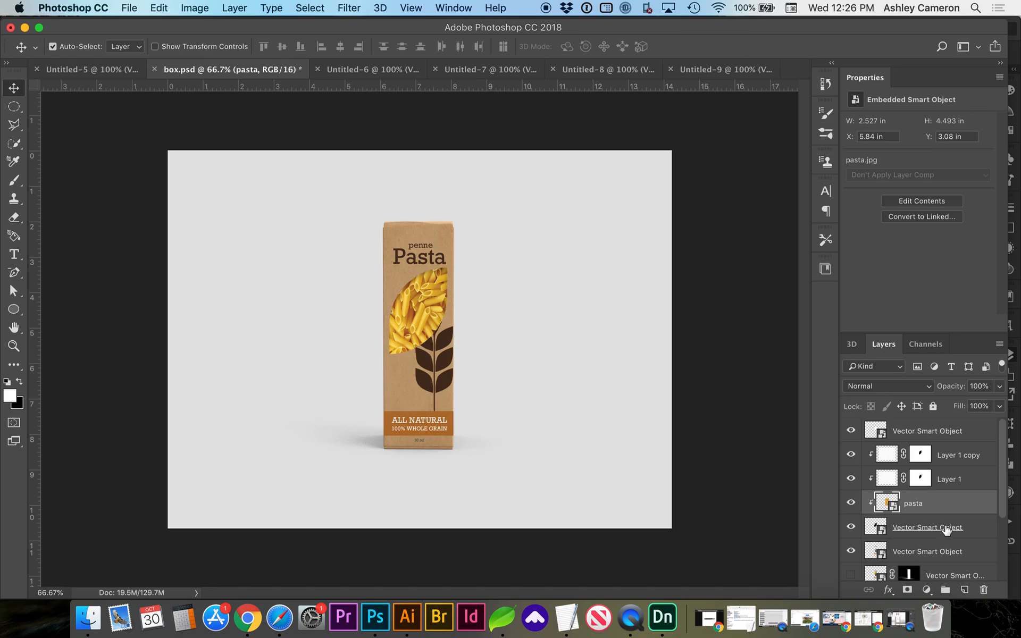
pyautogui.keyDown('shift'); pyautogui.click(974, 528); pyautogui.keyUp('shift')
# - Move the pasta and leaf layers down one level and clip Layer 1 and Layer 1 copy above them
pyautogui.press('super+bracketleft')
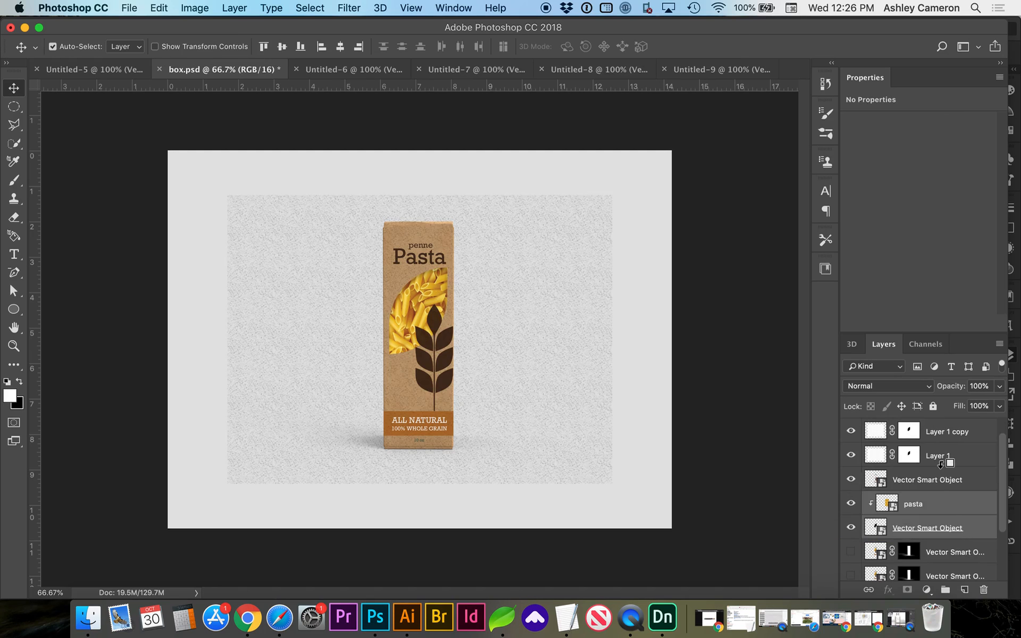
pyautogui.keyDown('alt'); pyautogui.click(946, 467); pyautogui.keyUp('alt')
pyautogui.keyDown('alt'); pyautogui.click(941, 440); pyautogui.keyUp('alt')
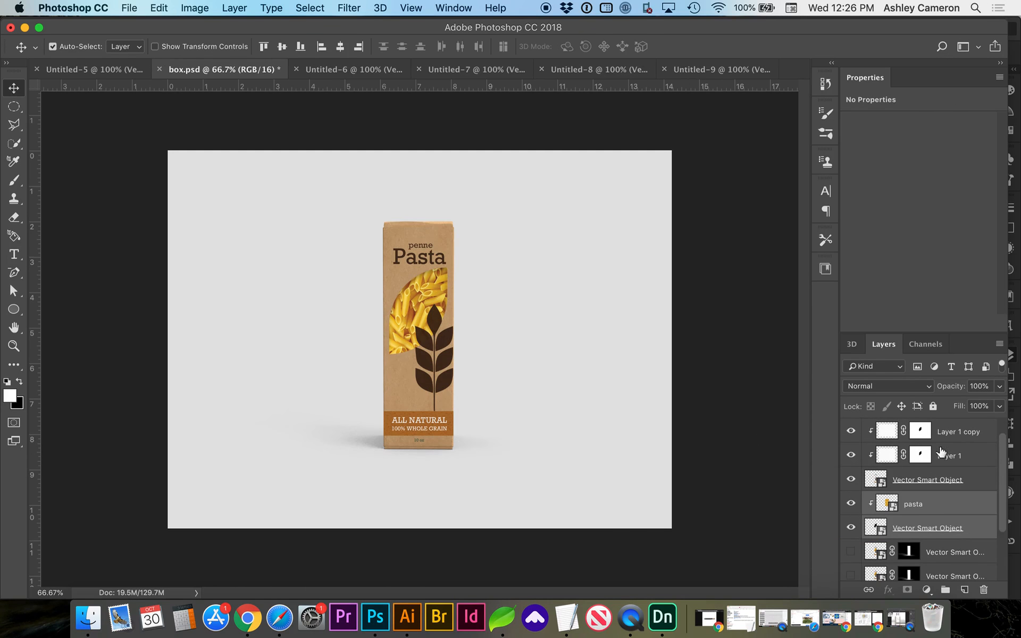
pyautogui.scroll(1, 934, 463)
pyautogui.click(939, 533)
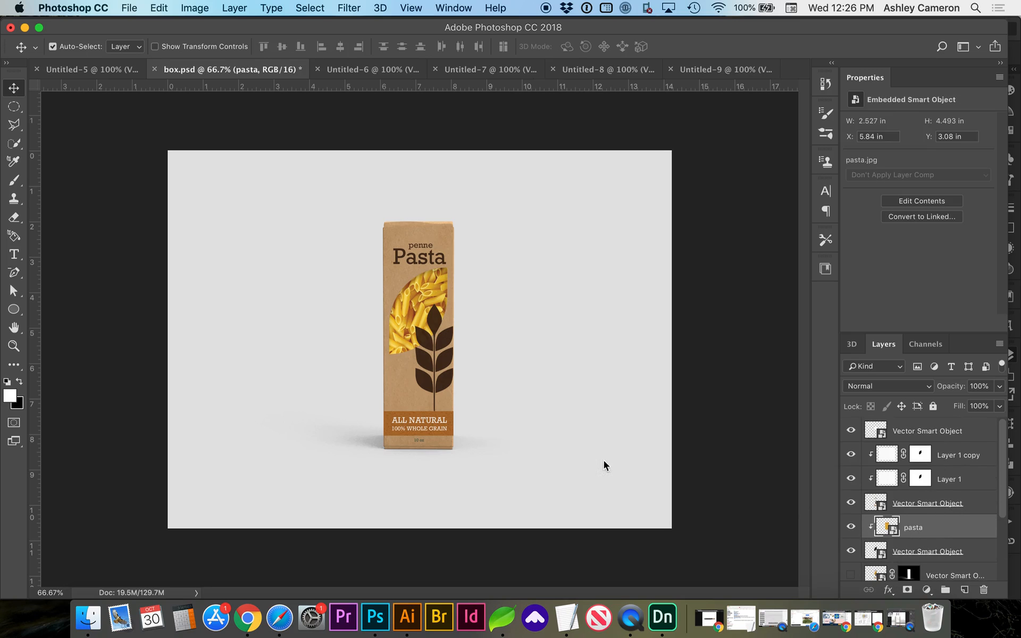
pyautogui.press('z')
pyautogui.press('super+plus')
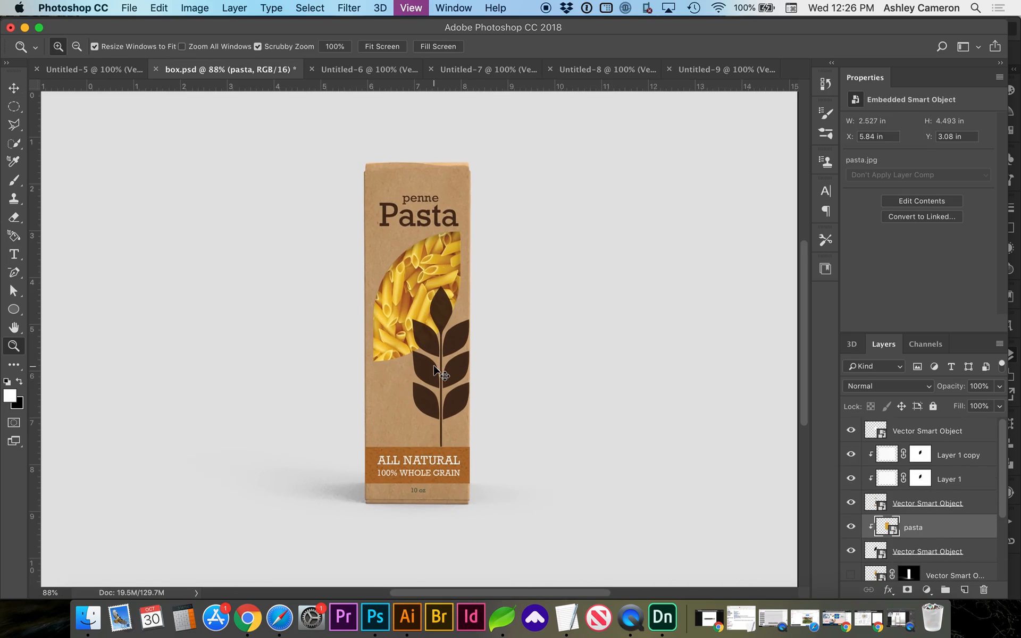
pyautogui.press('super+plus')
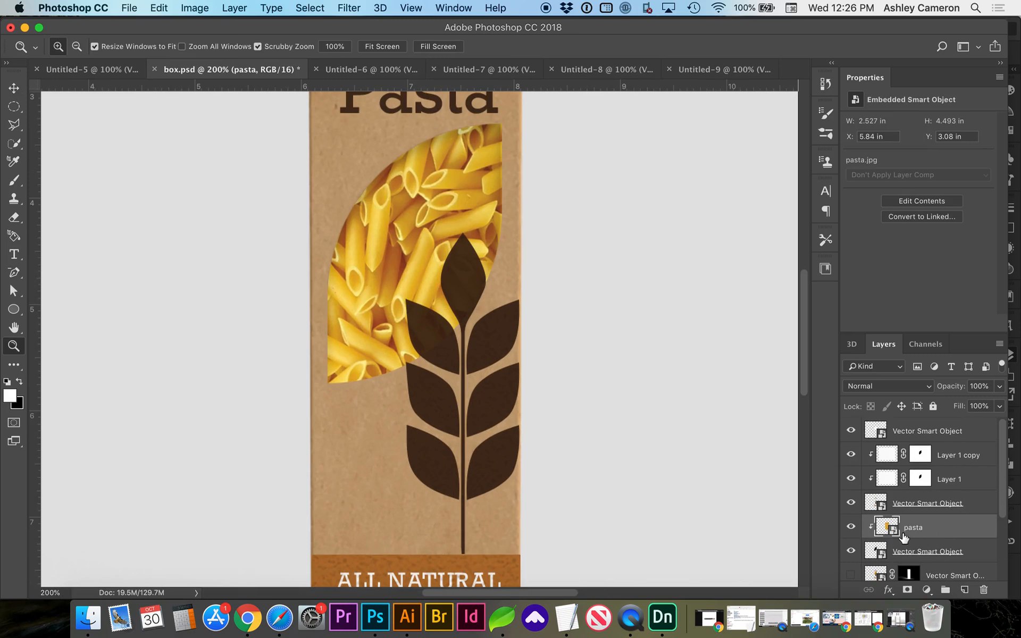
pyautogui.scroll(-1, 880, 549)
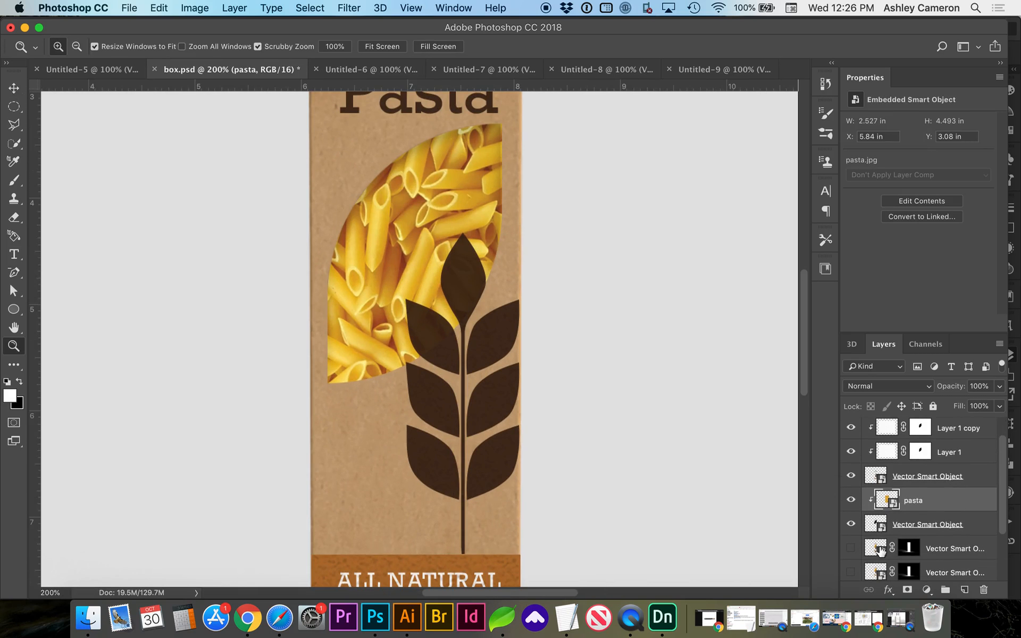
# - Try lowering the leaf layer's opacity, hide the topmost smart object layer and reselect the pasta layer
pyautogui.click(875, 476)
pyautogui.moveTo(1001, 386); pyautogui.dragTo(1002, 405)
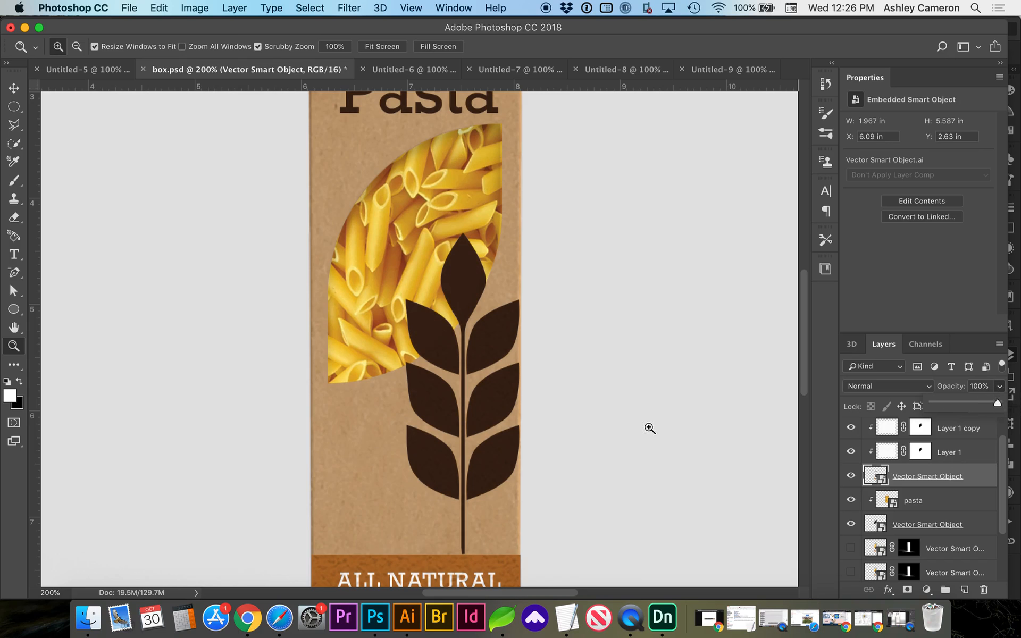
pyautogui.scroll(5, 650, 428)
pyautogui.scroll(5, 650, 428)
pyautogui.scroll(3, 650, 429)
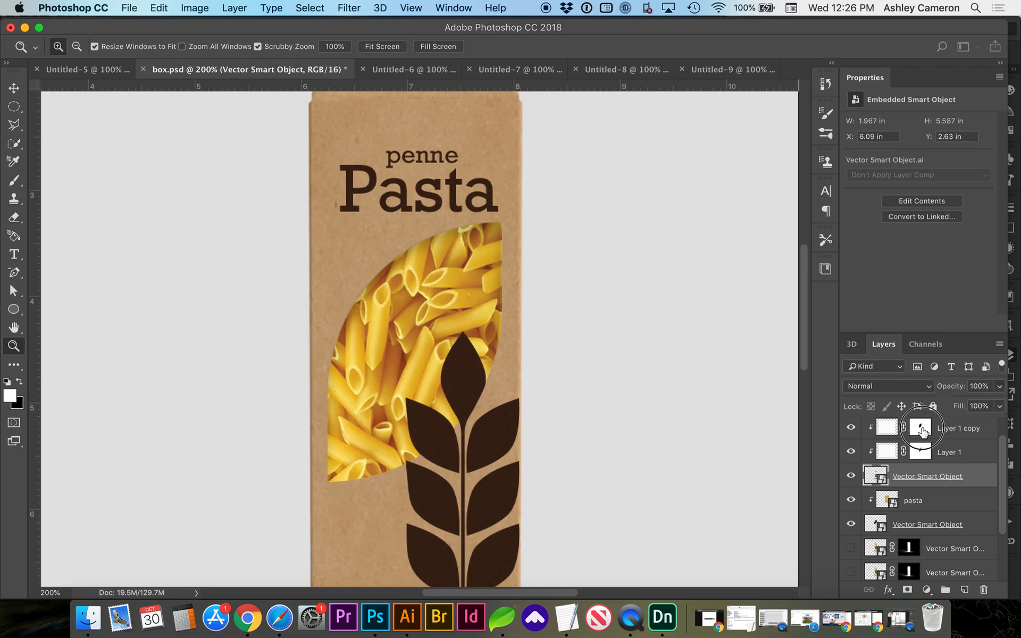
pyautogui.click(922, 428)
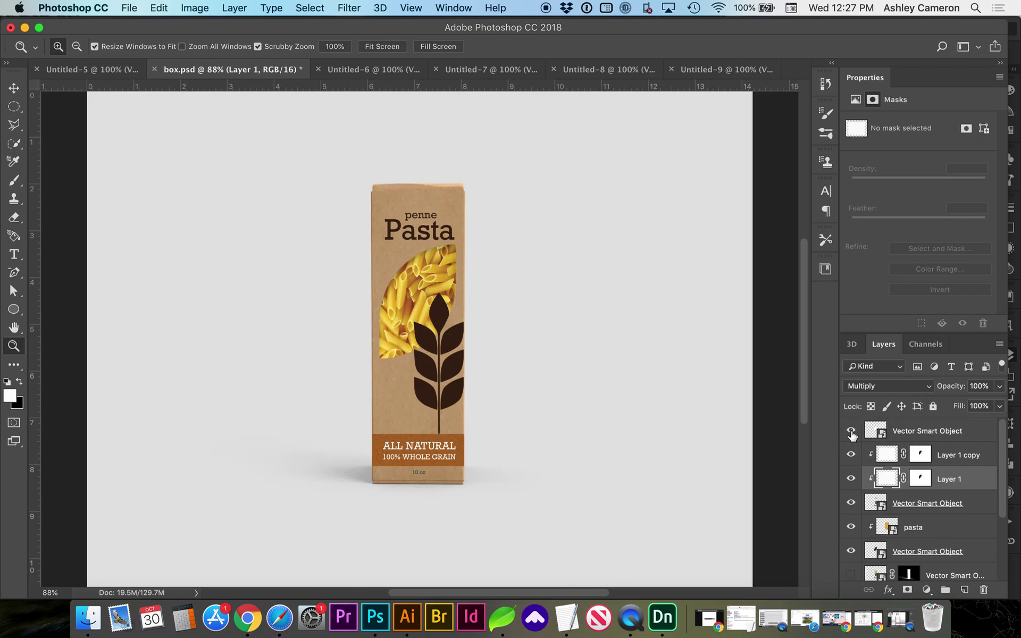
pyautogui.click(850, 430)
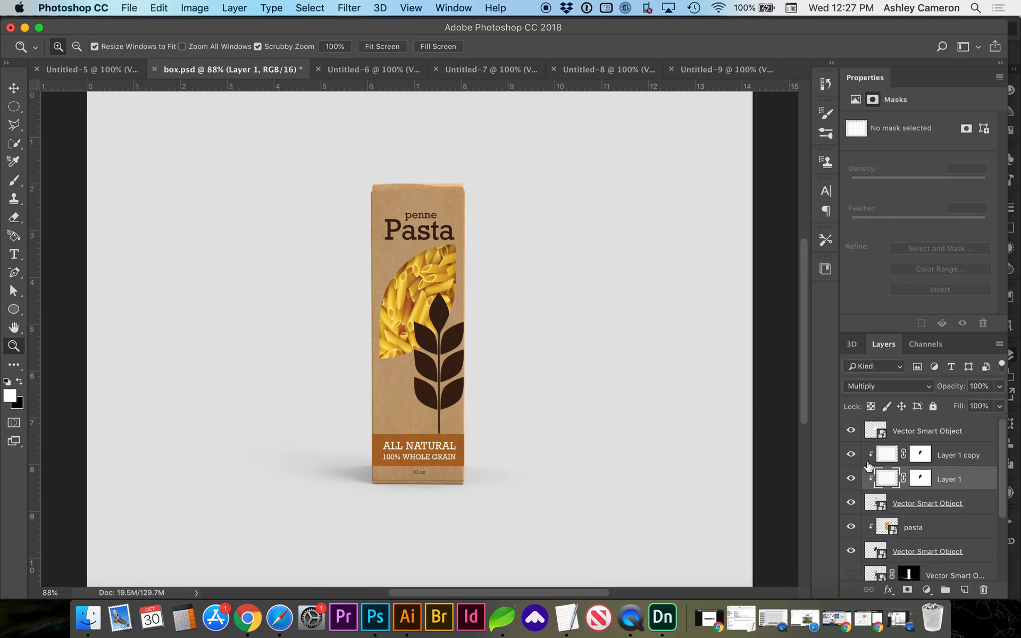
pyautogui.scroll(-2, 899, 499)
pyautogui.click(919, 483)
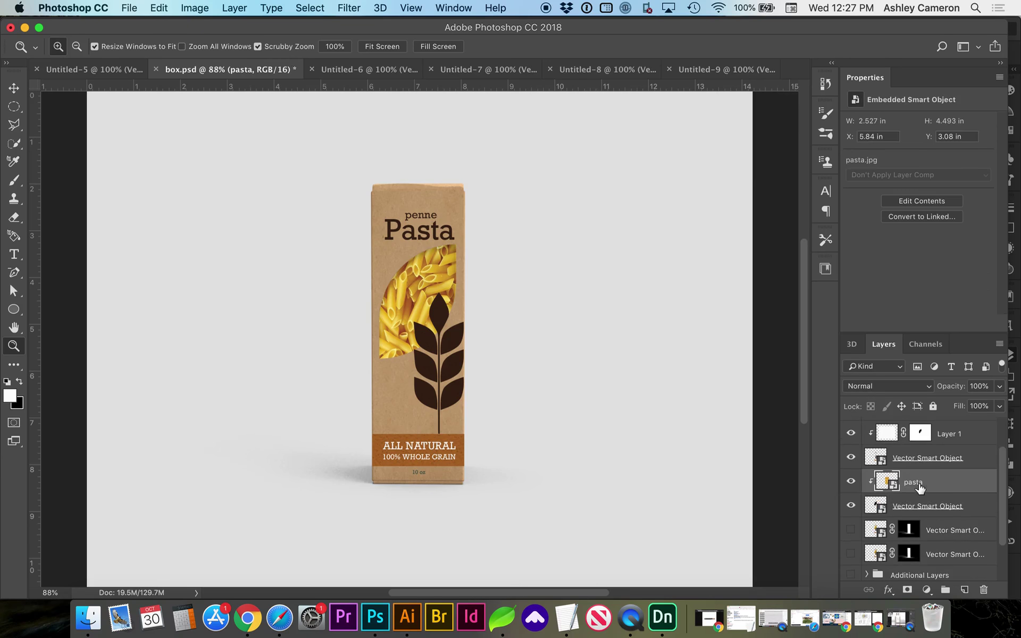
# - Free Transform the pasta photo slightly larger, to nearly 2.8 inches wide, and zoom in on the box
pyautogui.click(851, 480)
pyautogui.hotkey('ctrl', 't')
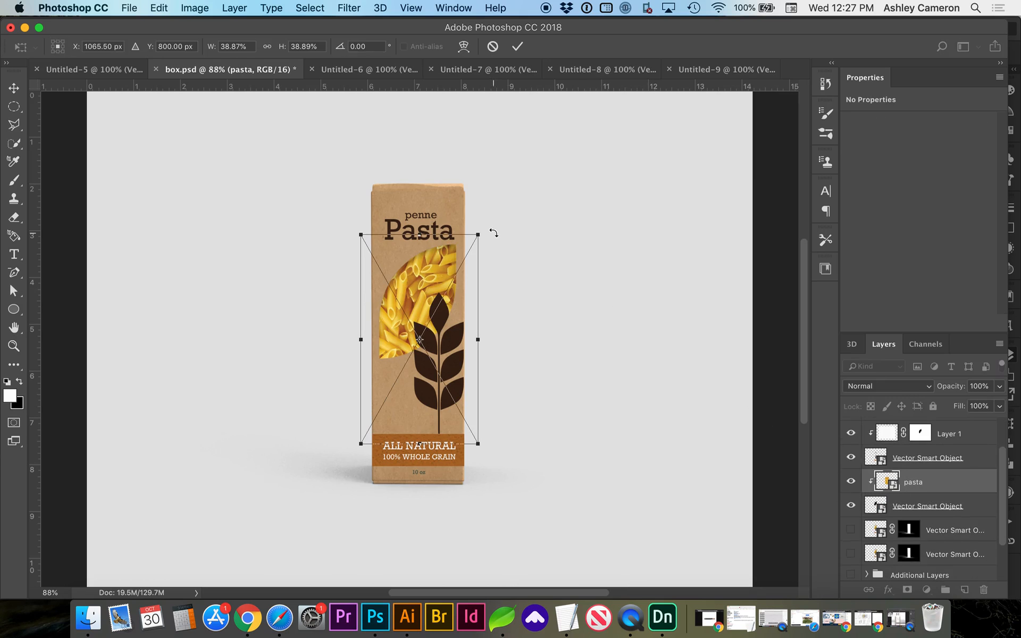
pyautogui.moveTo(477, 235)
pyautogui.mouseDown()
pyautogui.moveTo(494, 221)
pyautogui.moveTo(491, 229)
pyautogui.mouseUp()
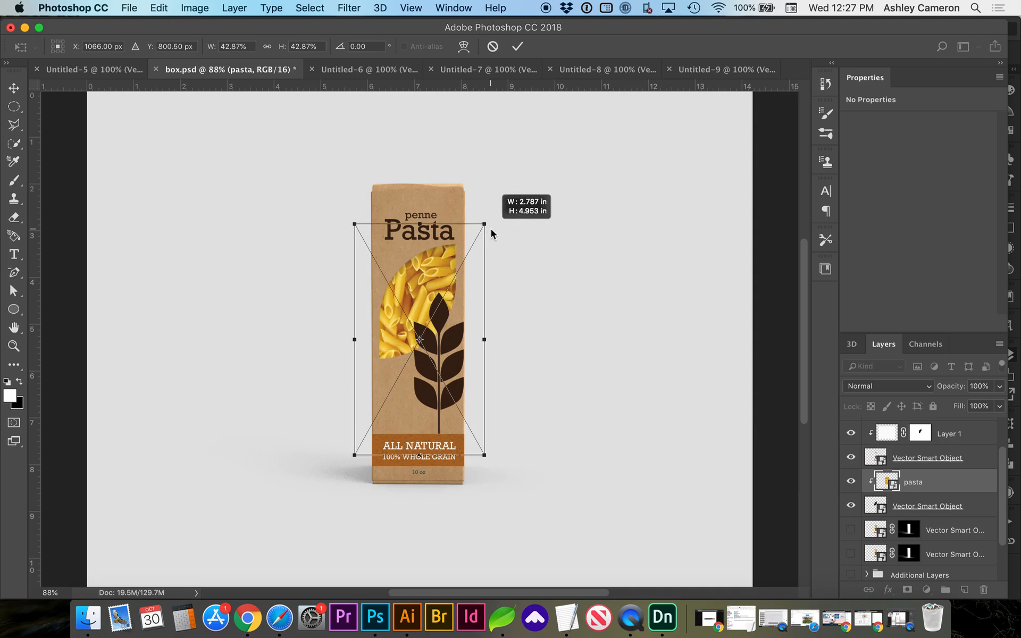
pyautogui.press('Return')
pyautogui.press('z')
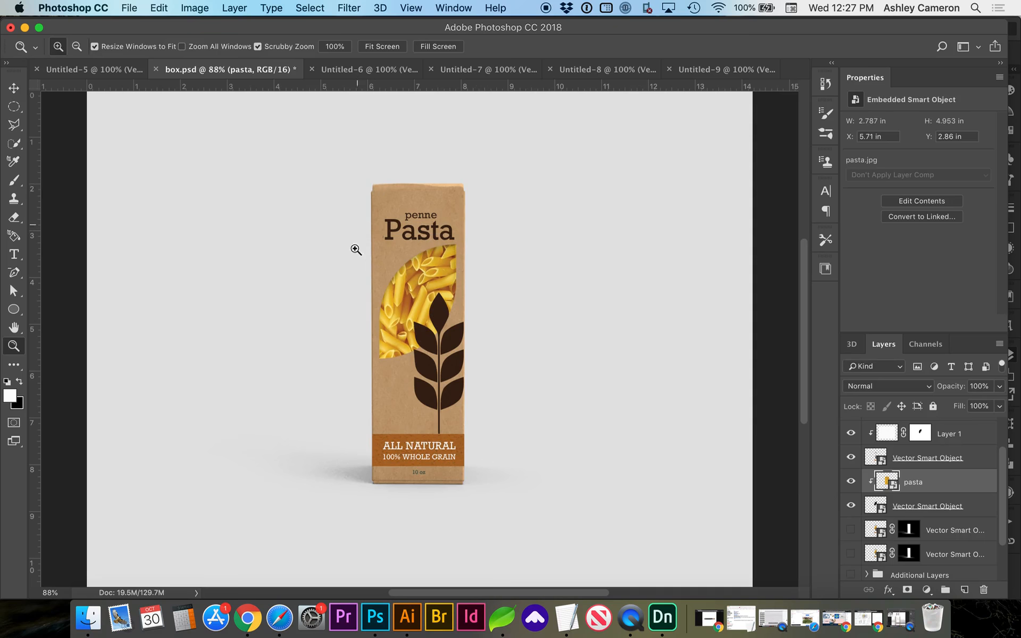
pyautogui.moveTo(384, 292); pyautogui.dragTo(404, 298)
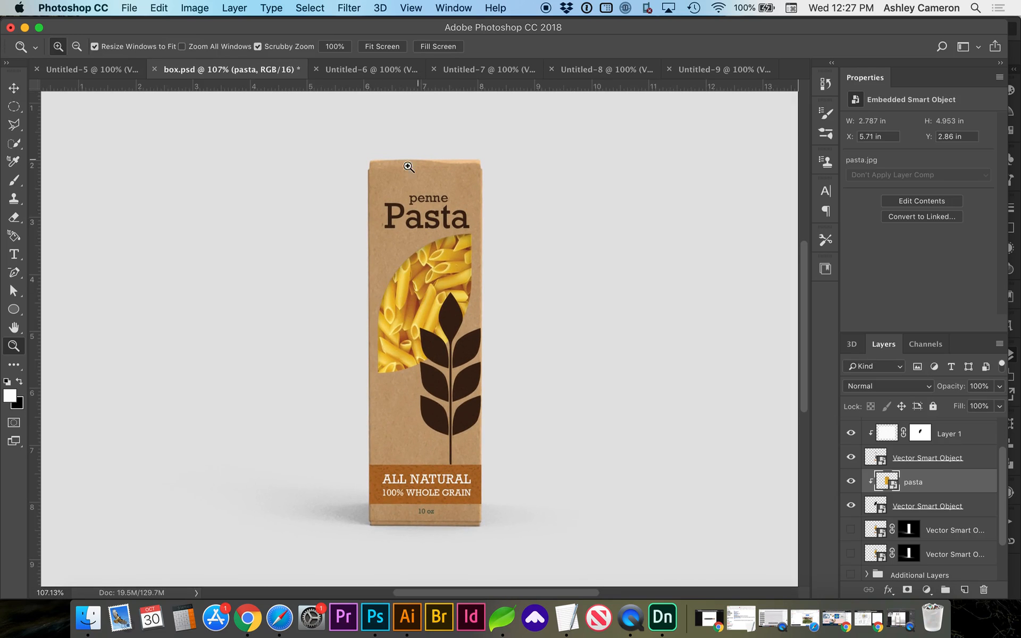